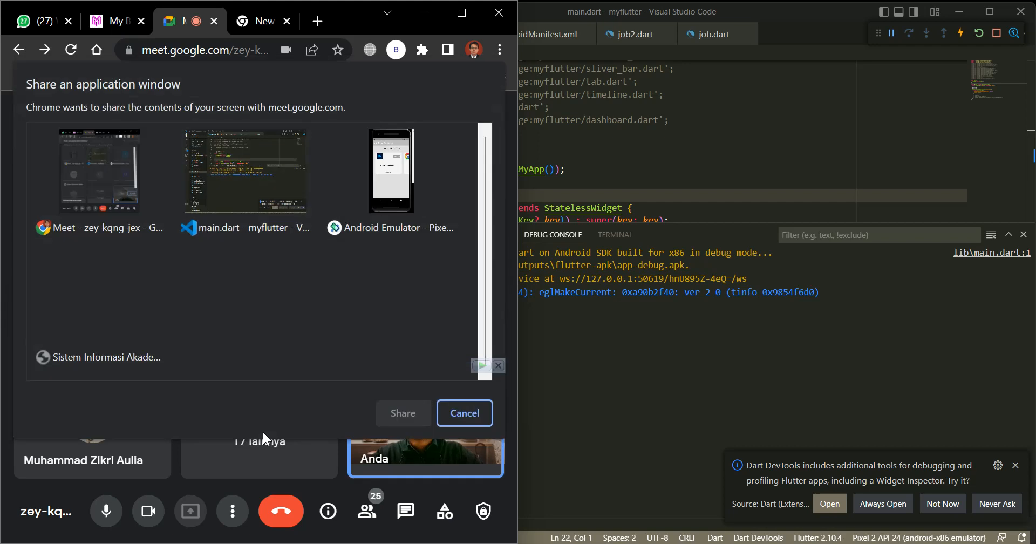
Choose the Android Emulator window in the share picker and share it.
{"action": "left_click", "coordinate": [400, 195]}
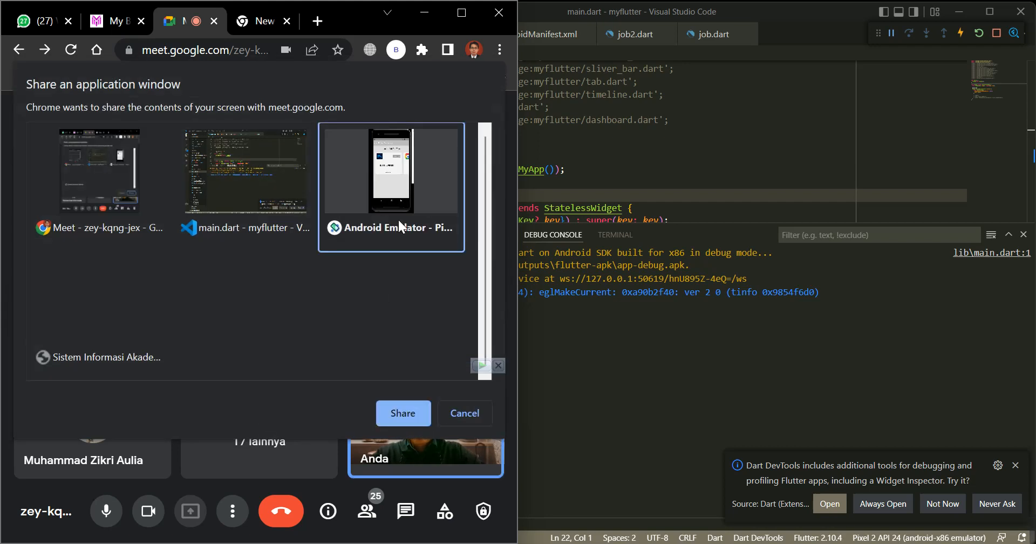
{"action": "left_click", "coordinate": [409, 417]}
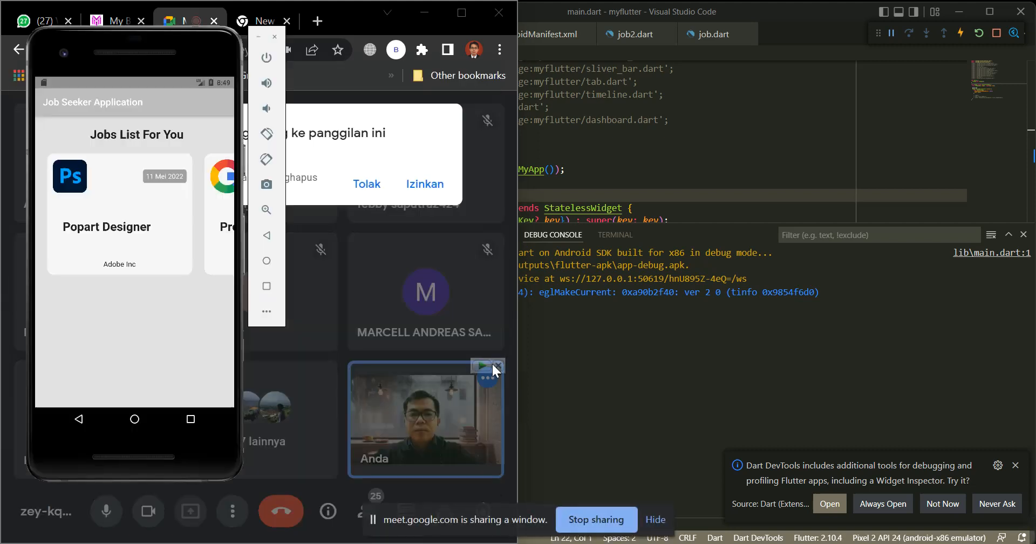
Place the emulator over VS Code, admit the waiting participant and dismiss the mirroring warning.
{"action": "left_click_drag", "start_coordinate": [154, 40], "coordinate": [824, 56]}
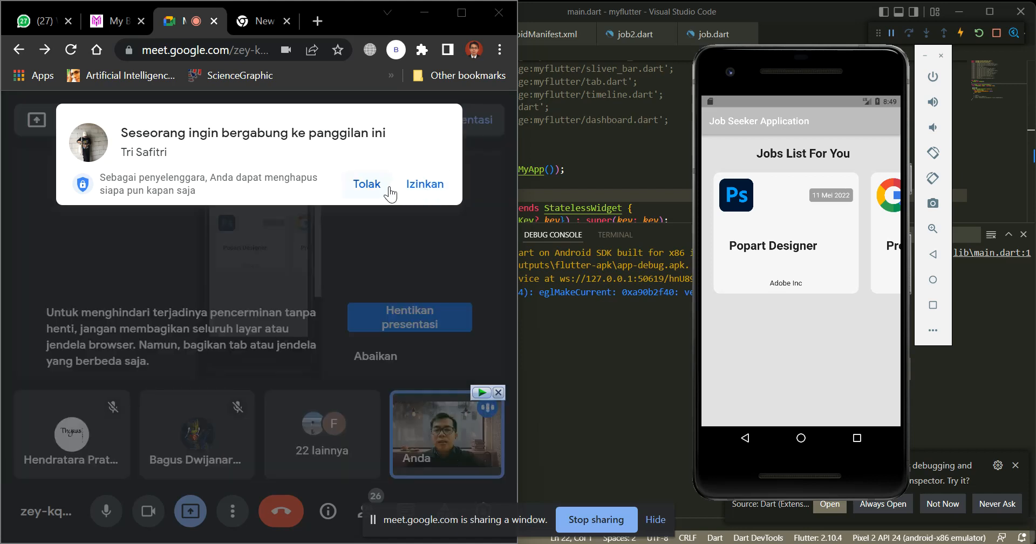
{"action": "left_click", "coordinate": [416, 186]}
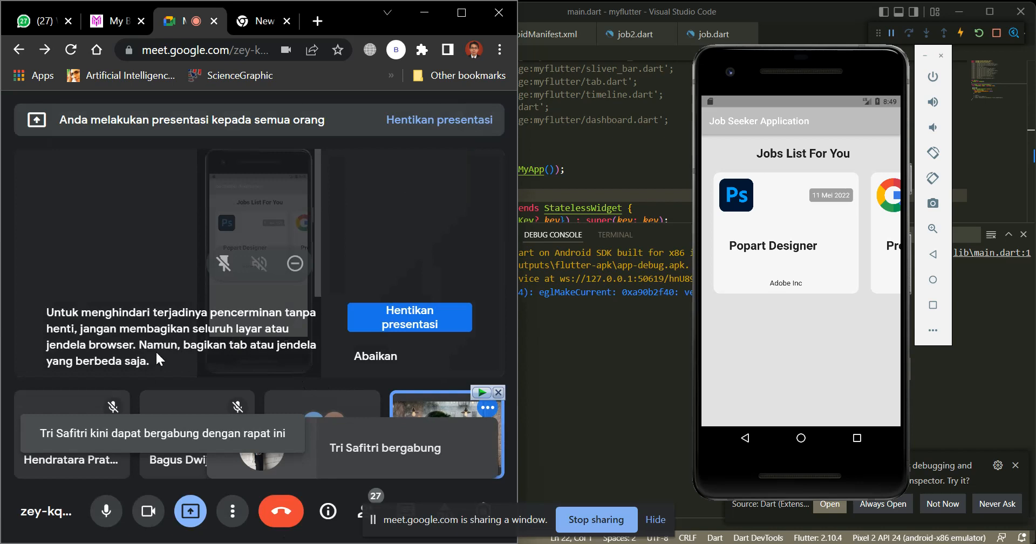
{"action": "left_click", "coordinate": [375, 358]}
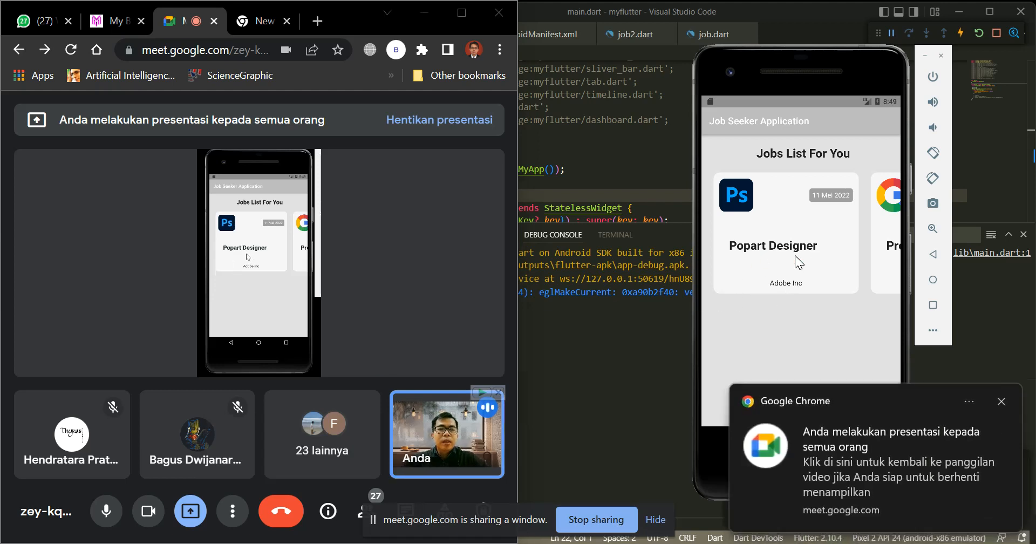
Swipe through the Popart Designer, Product Dev and Software Eng. cards, ending on Popart Designer.
{"action": "left_click_drag", "start_coordinate": [795, 255], "coordinate": [707, 259]}
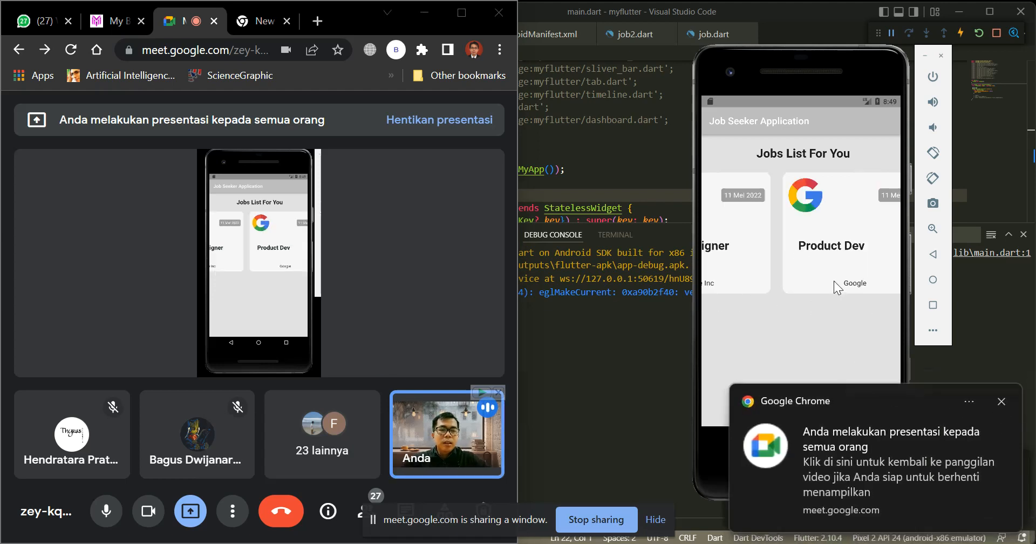
{"action": "left_click_drag", "start_coordinate": [834, 280], "coordinate": [701, 254]}
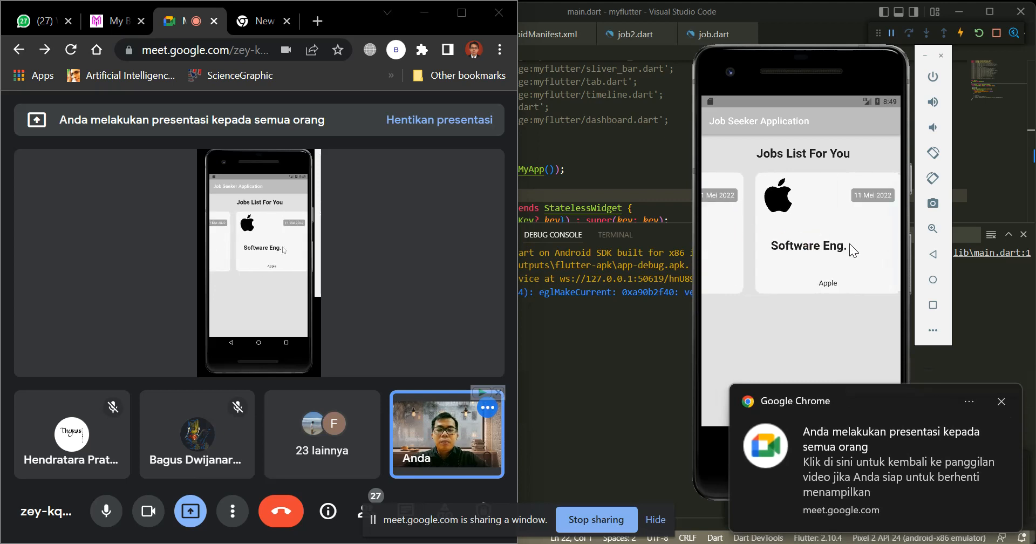
{"action": "left_click_drag", "start_coordinate": [840, 248], "coordinate": [886, 251]}
{"action": "left_click_drag", "start_coordinate": [779, 252], "coordinate": [825, 249]}
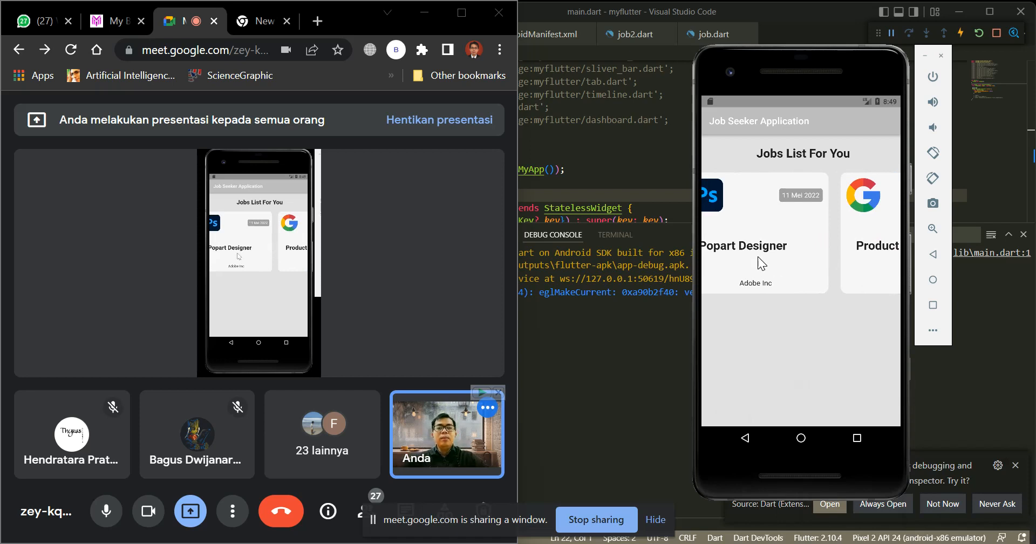
{"action": "left_click_drag", "start_coordinate": [758, 257], "coordinate": [800, 251]}
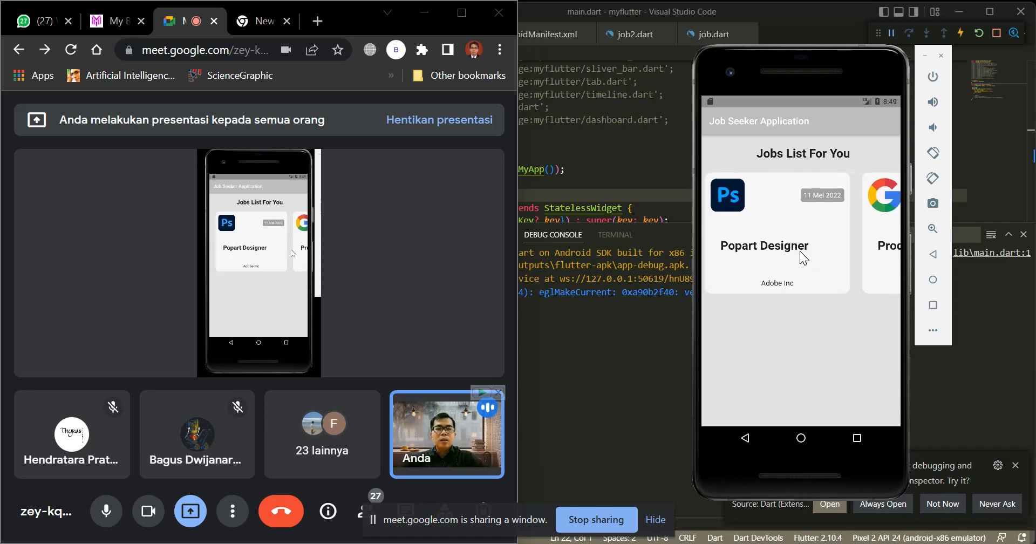
{"action": "left_click_drag", "start_coordinate": [882, 254], "coordinate": [778, 251]}
{"action": "left_click_drag", "start_coordinate": [898, 251], "coordinate": [813, 247]}
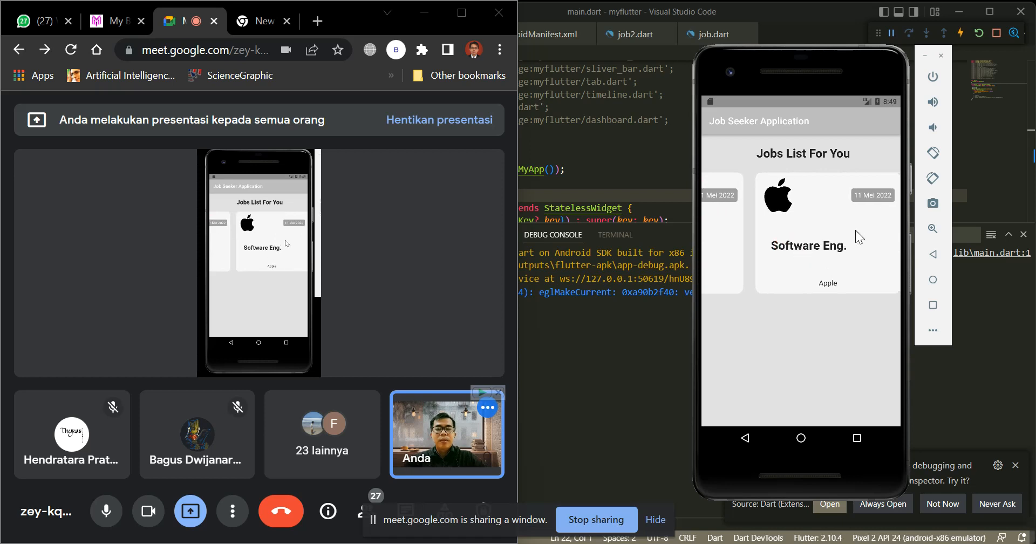
{"action": "left_click_drag", "start_coordinate": [856, 230], "coordinate": [748, 231]}
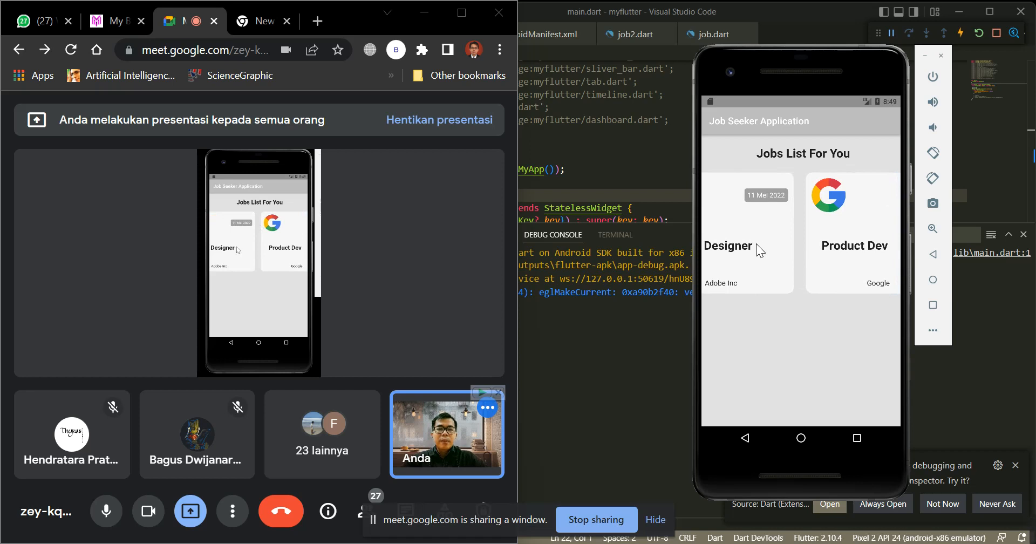
{"action": "mouse_move", "coordinate": [756, 244]}
{"action": "left_mouse_down"}
{"action": "mouse_move", "coordinate": [832, 239]}
{"action": "mouse_move", "coordinate": [753, 222]}
{"action": "mouse_move", "coordinate": [867, 222]}
{"action": "mouse_move", "coordinate": [753, 226]}
{"action": "left_mouse_up"}
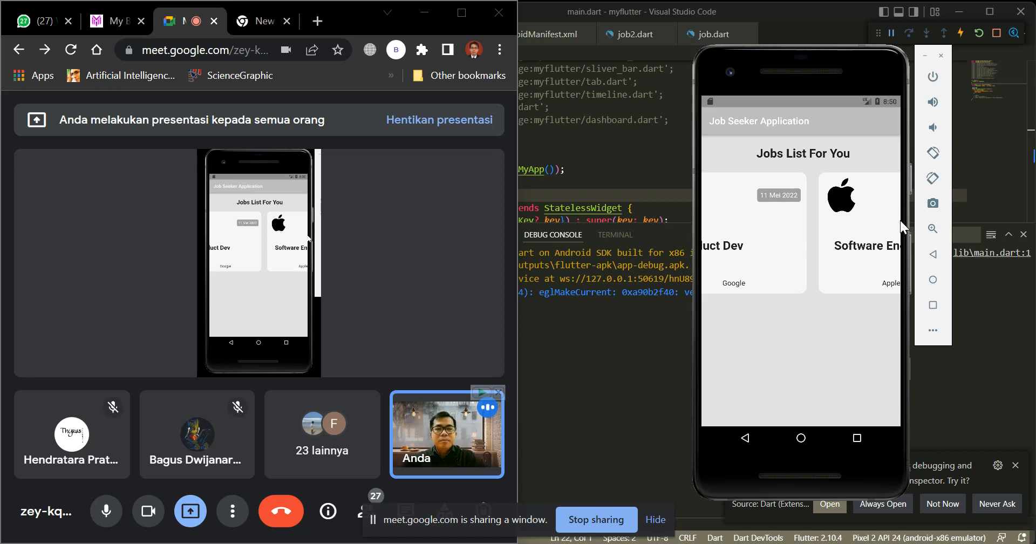
Swipe between Popart Designer, Product Dev and Software Eng., settling on Apple's Software Eng. card.
{"action": "left_click_drag", "start_coordinate": [865, 251], "coordinate": [821, 241]}
{"action": "left_click_drag", "start_coordinate": [760, 248], "coordinate": [828, 238]}
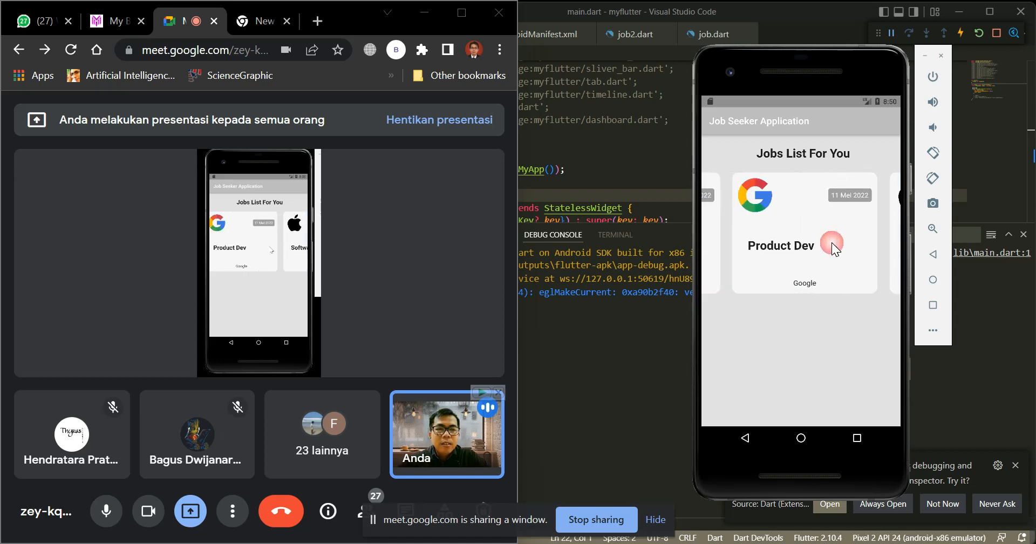
{"action": "left_click_drag", "start_coordinate": [726, 241], "coordinate": [850, 241]}
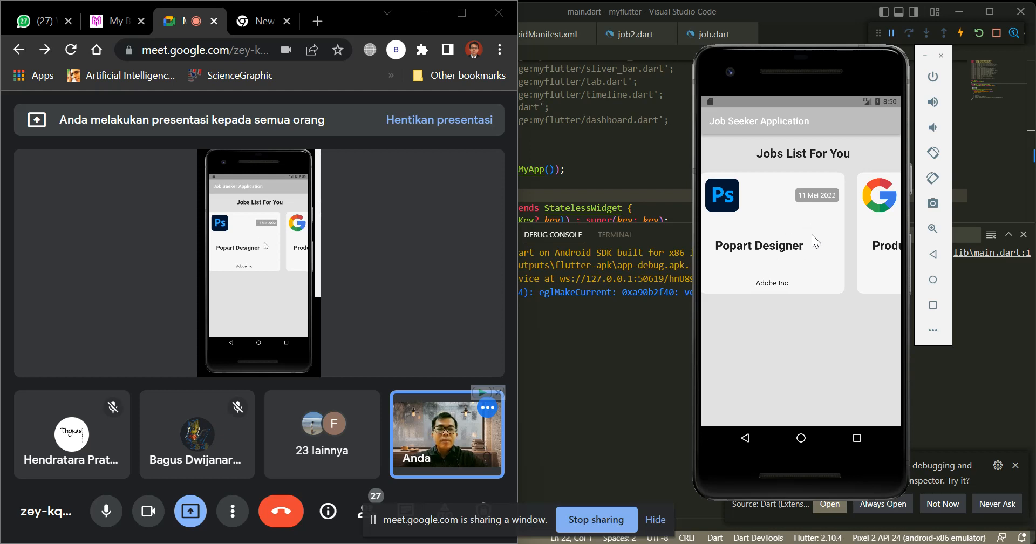
{"action": "left_click_drag", "start_coordinate": [812, 234], "coordinate": [750, 238]}
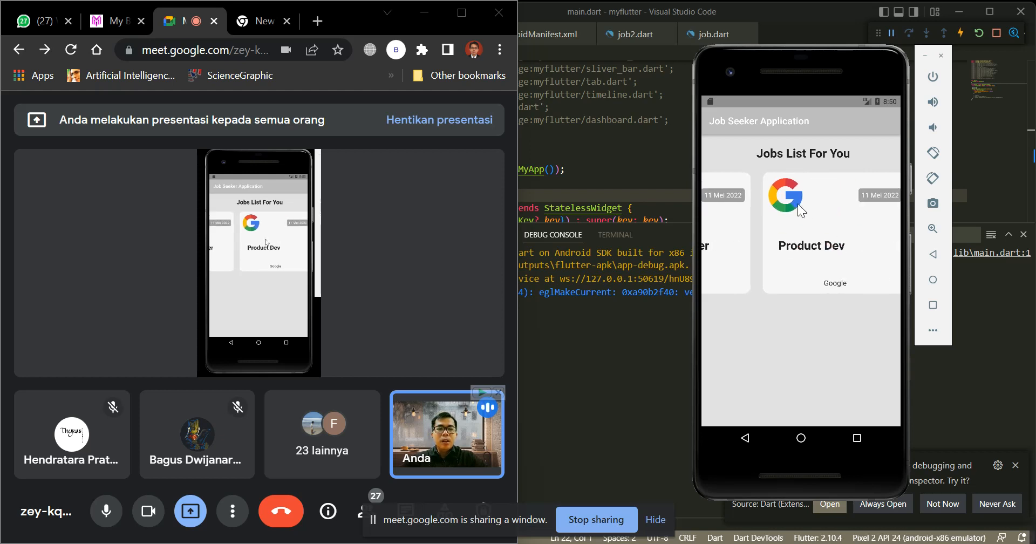
{"action": "left_click_drag", "start_coordinate": [817, 234], "coordinate": [744, 237]}
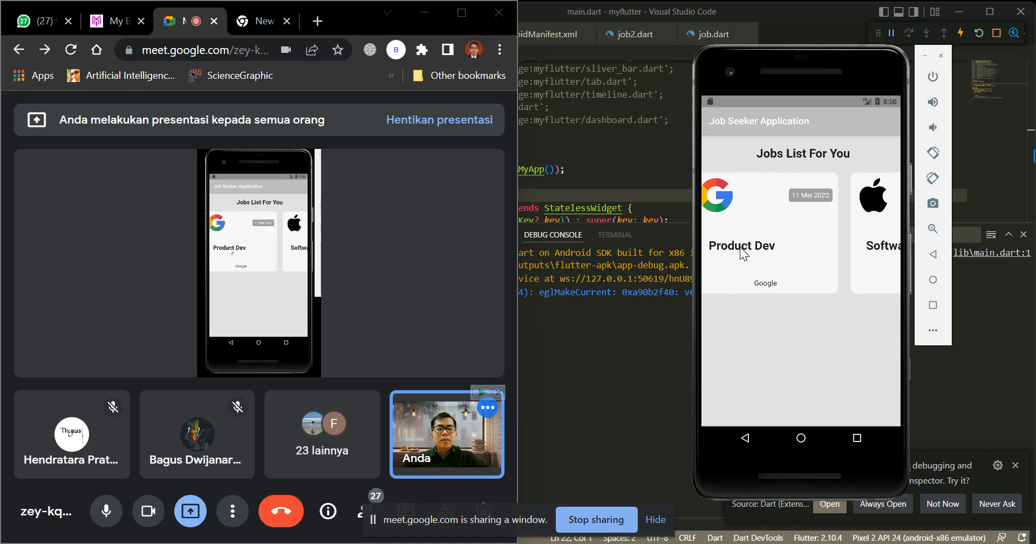
{"action": "left_click_drag", "start_coordinate": [741, 249], "coordinate": [791, 247]}
{"action": "left_click_drag", "start_coordinate": [861, 256], "coordinate": [836, 284]}
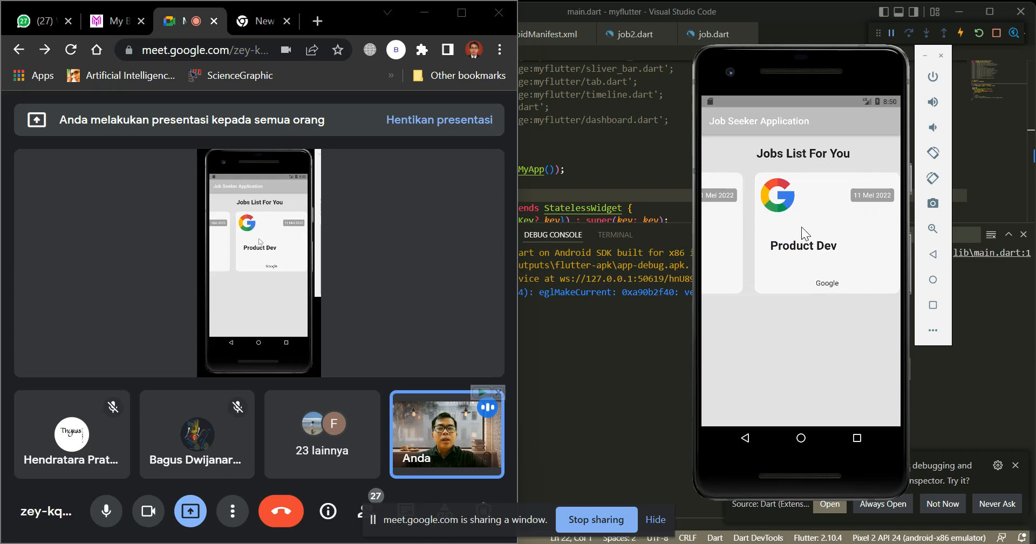
{"action": "left_click_drag", "start_coordinate": [773, 222], "coordinate": [887, 229]}
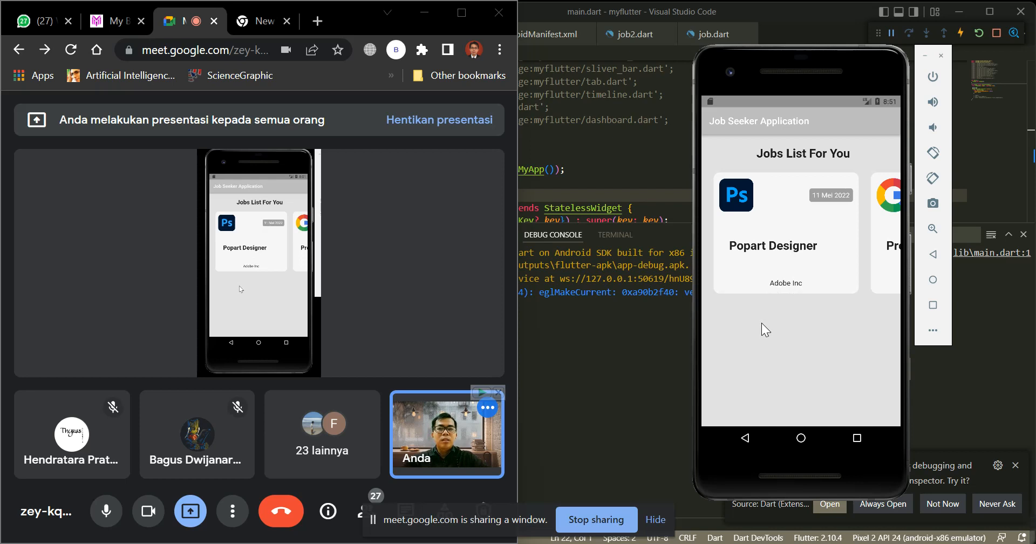
{"action": "left_click_drag", "start_coordinate": [839, 239], "coordinate": [807, 245]}
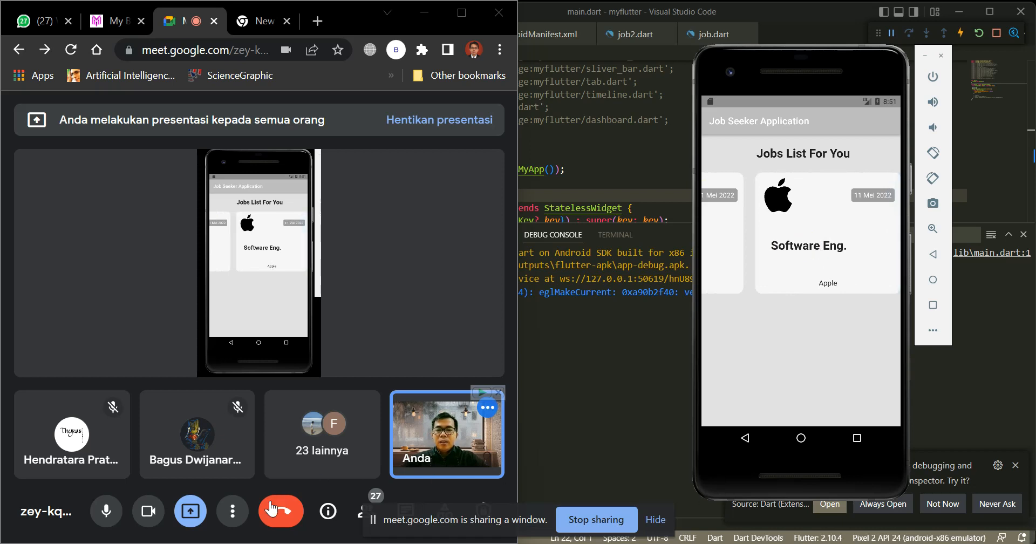
Stop presenting the emulator, share the main.dart VS Code window instead and maximize it.
{"action": "left_click", "coordinate": [198, 517]}
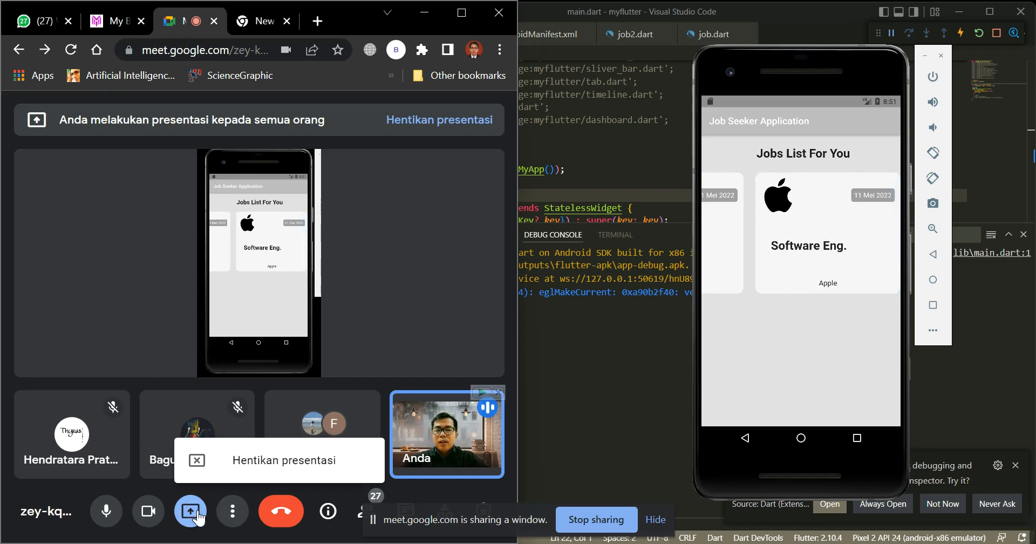
{"action": "left_click", "coordinate": [237, 462]}
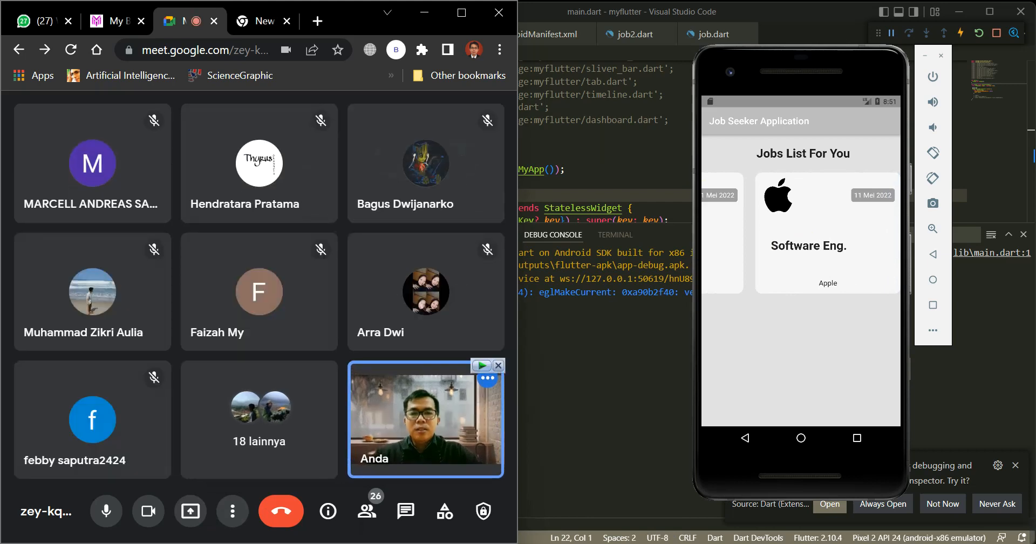
{"action": "left_click", "coordinate": [196, 516]}
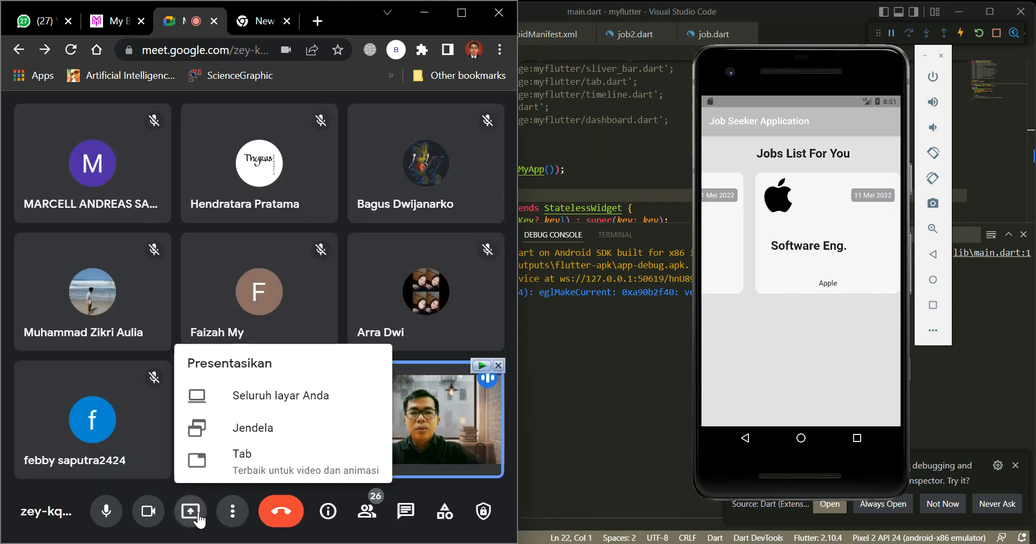
{"action": "left_click", "coordinate": [264, 440]}
{"action": "left_click", "coordinate": [406, 197]}
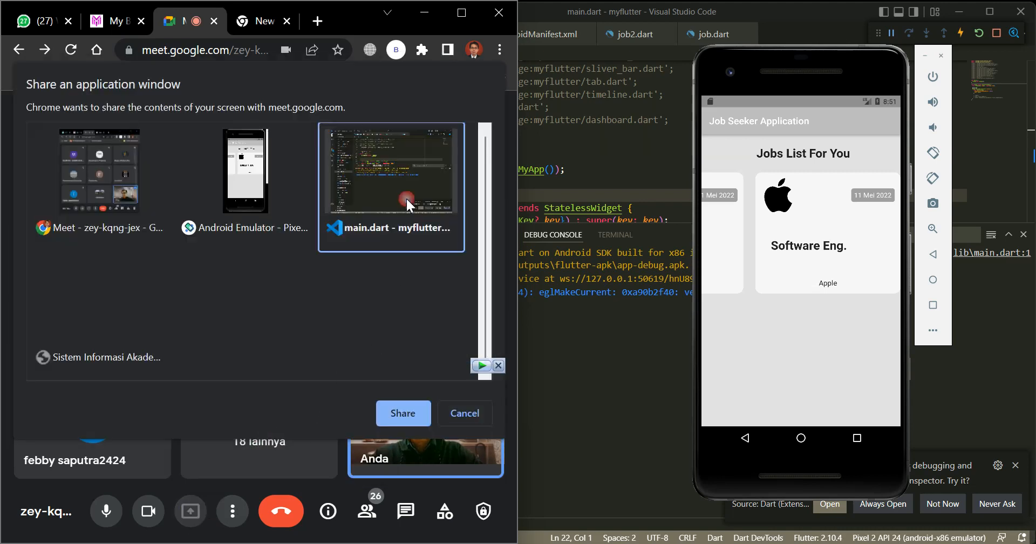
{"action": "left_click", "coordinate": [410, 417]}
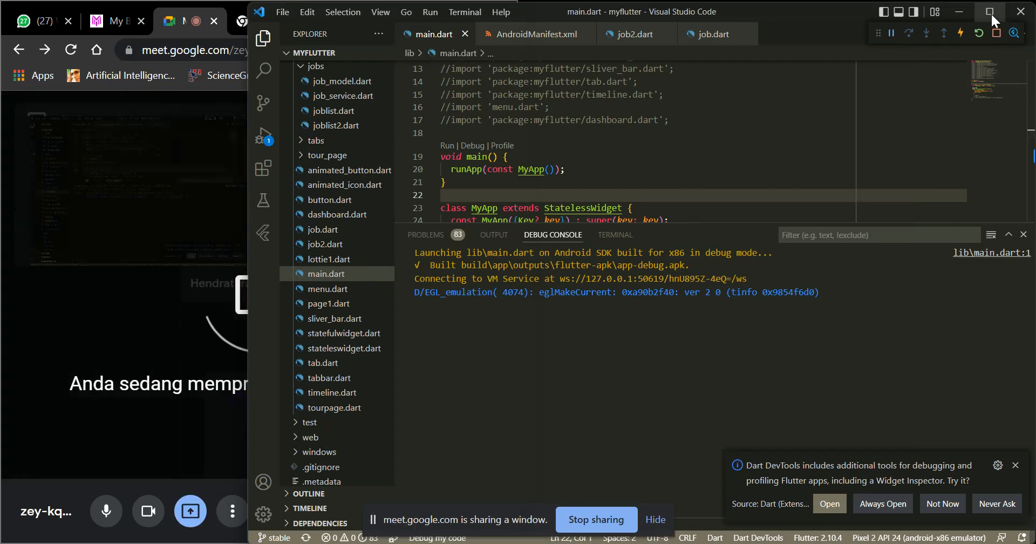
{"action": "left_click", "coordinate": [989, 12]}
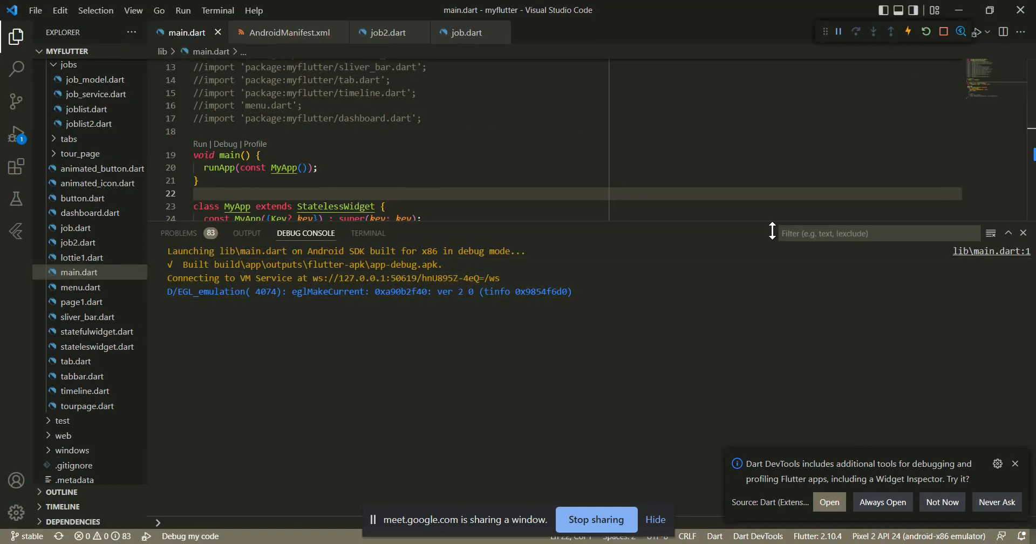
Shrink the debug console and bring main.dart's MyApp with home: Job() into view.
{"action": "left_click_drag", "start_coordinate": [771, 221], "coordinate": [781, 423]}
{"action": "scroll", "coordinate": [539, 238], "scroll_direction": "up", "scroll_amount": 4}
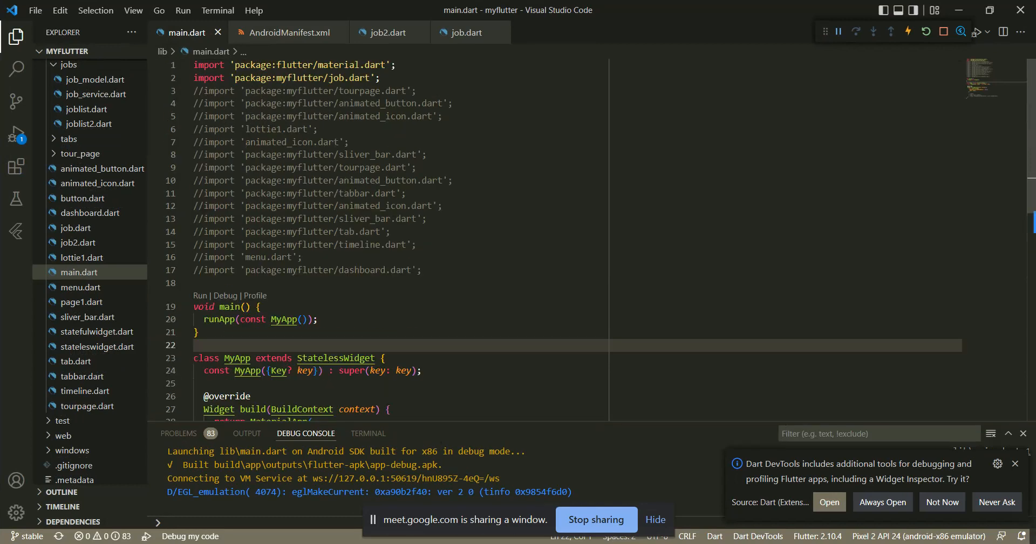
{"action": "scroll", "coordinate": [540, 237], "scroll_direction": "down", "scroll_amount": 6}
{"action": "scroll", "coordinate": [540, 237], "scroll_direction": "up", "scroll_amount": 5}
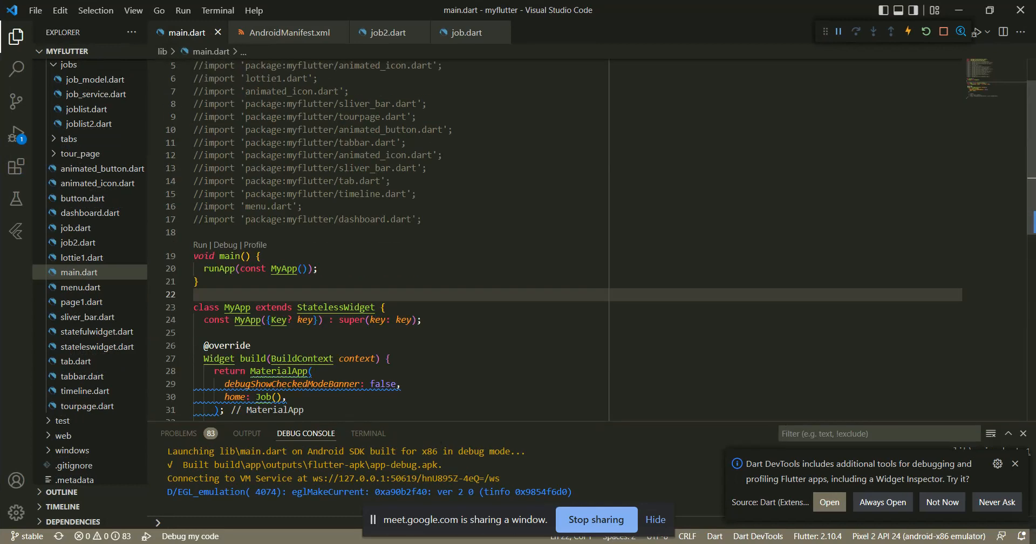
{"action": "scroll", "coordinate": [377, 216], "scroll_direction": "down", "scroll_amount": 4}
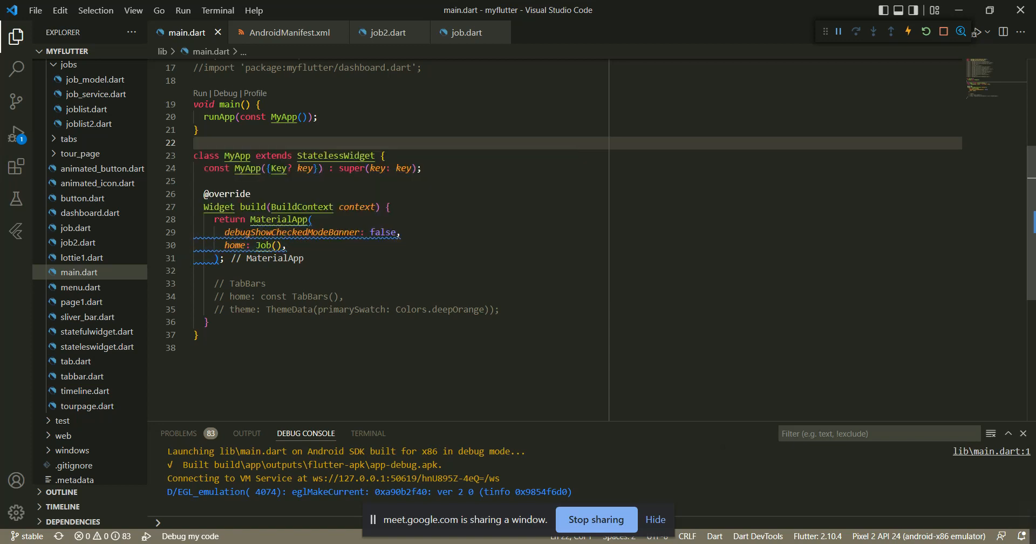
{"action": "left_click", "coordinate": [482, 35]}
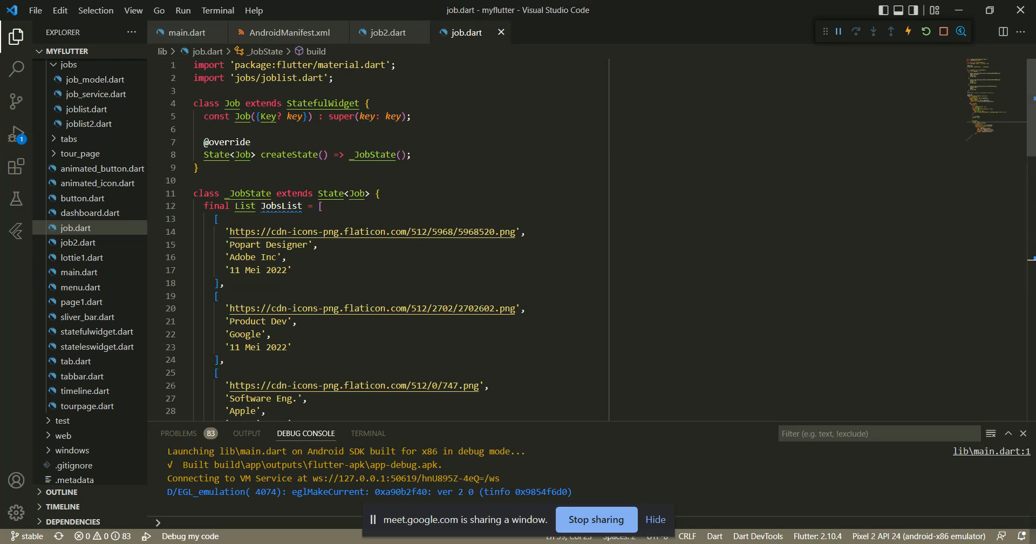
{"action": "left_click_drag", "start_coordinate": [334, 78], "coordinate": [262, 78]}
{"action": "left_click", "coordinate": [340, 77]}
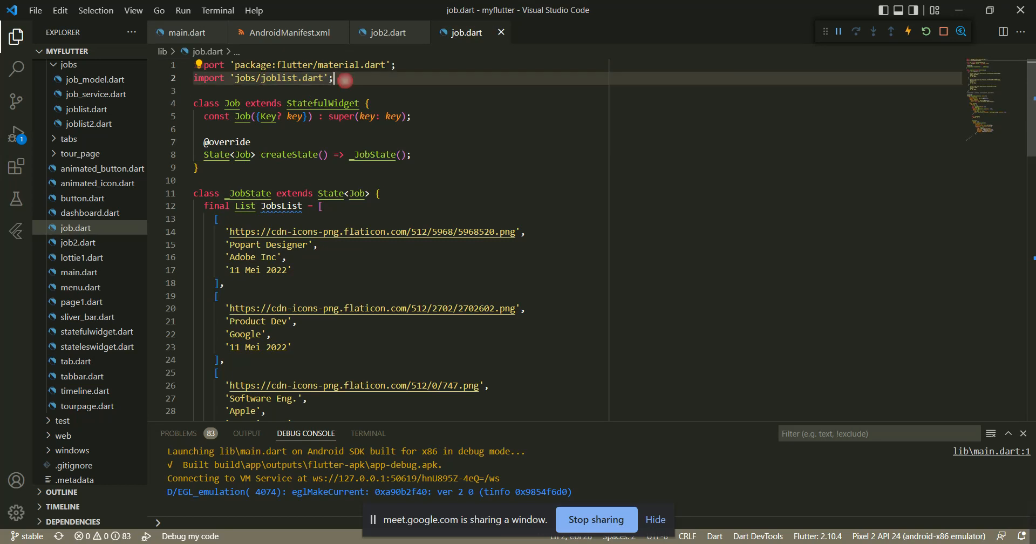
{"action": "left_click_drag", "start_coordinate": [334, 78], "coordinate": [262, 78]}
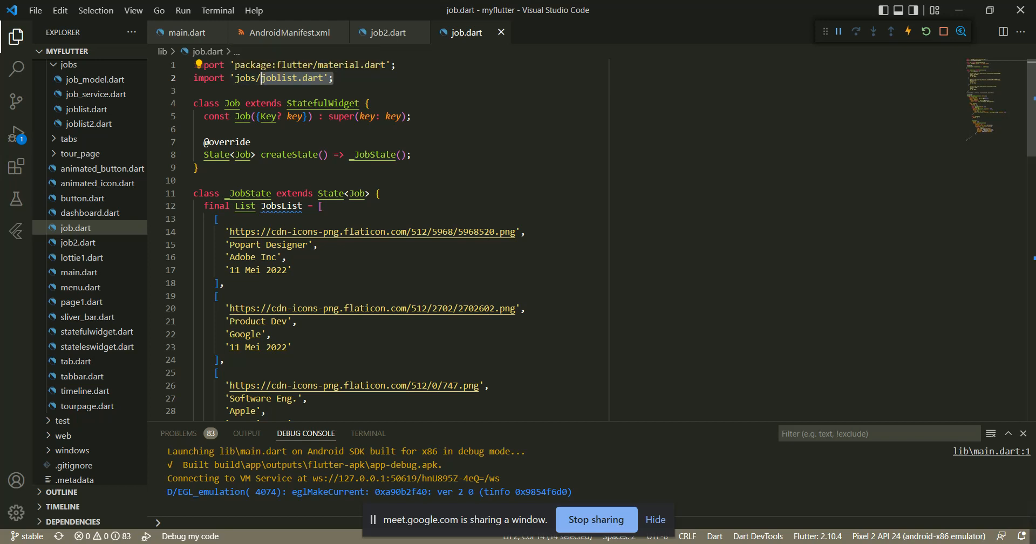
{"action": "scroll", "coordinate": [378, 238], "scroll_direction": "down", "scroll_amount": 2}
{"action": "scroll", "coordinate": [377, 238], "scroll_direction": "up", "scroll_amount": 2}
{"action": "scroll", "coordinate": [378, 237], "scroll_direction": "down", "scroll_amount": 1}
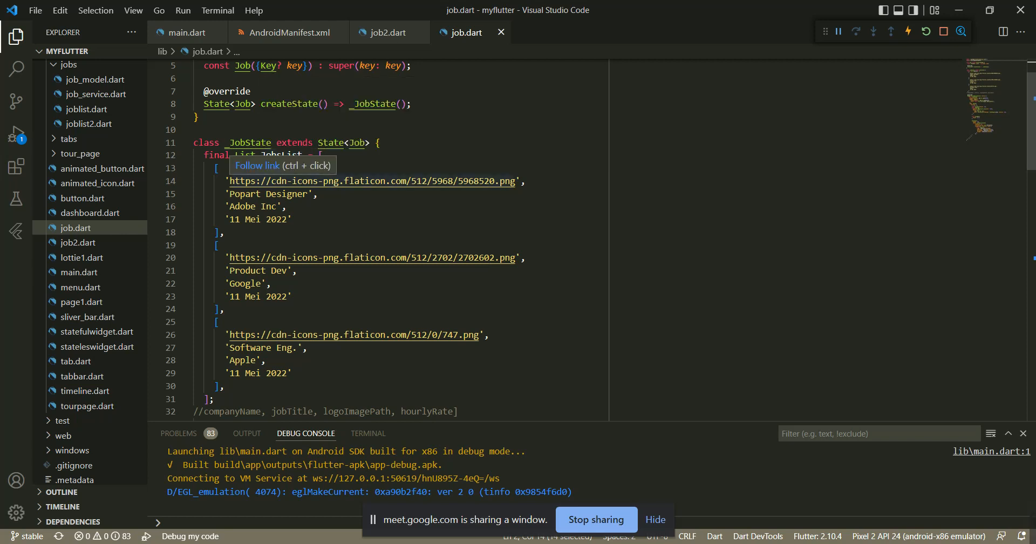
{"action": "left_click_drag", "start_coordinate": [255, 181], "coordinate": [486, 181]}
{"action": "left_click_drag", "start_coordinate": [234, 193], "coordinate": [313, 194]}
{"action": "mouse_move", "coordinate": [230, 206]}
{"action": "left_mouse_down"}
{"action": "mouse_move", "coordinate": [286, 206]}
{"action": "mouse_move", "coordinate": [225, 219]}
{"action": "left_mouse_up"}
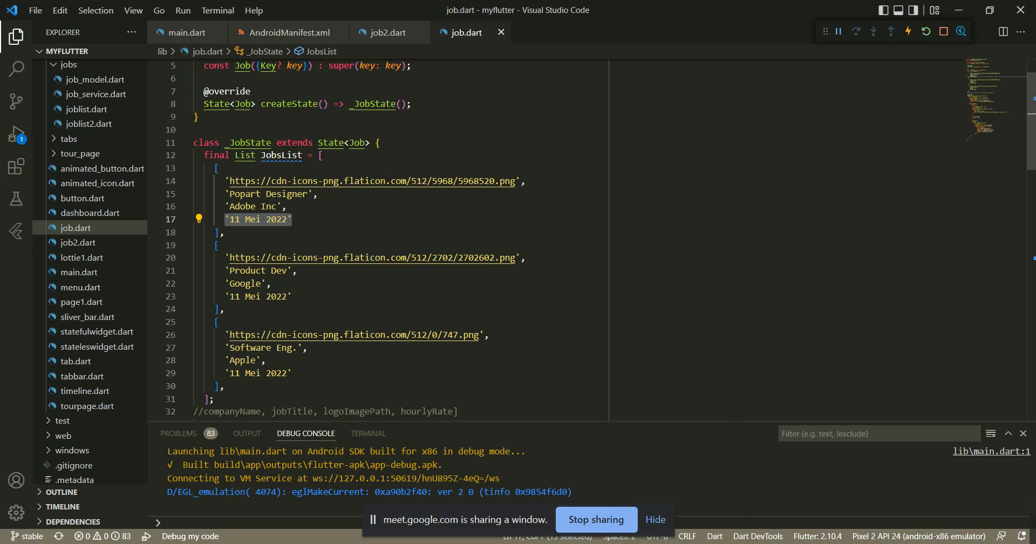
{"action": "scroll", "coordinate": [378, 238], "scroll_direction": "down", "scroll_amount": 2}
{"action": "scroll", "coordinate": [378, 238], "scroll_direction": "up", "scroll_amount": 3}
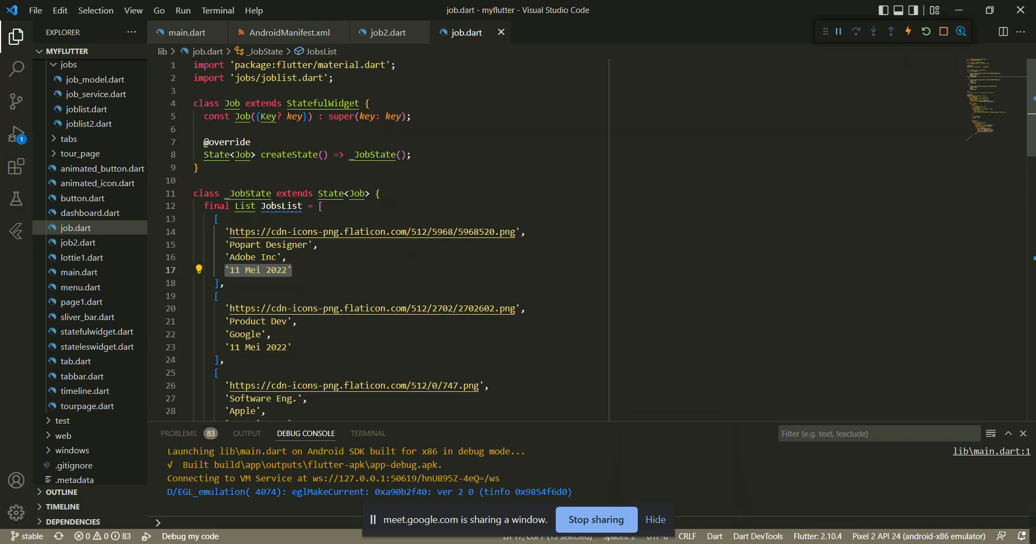
{"action": "scroll", "coordinate": [377, 237], "scroll_direction": "down", "scroll_amount": 8}
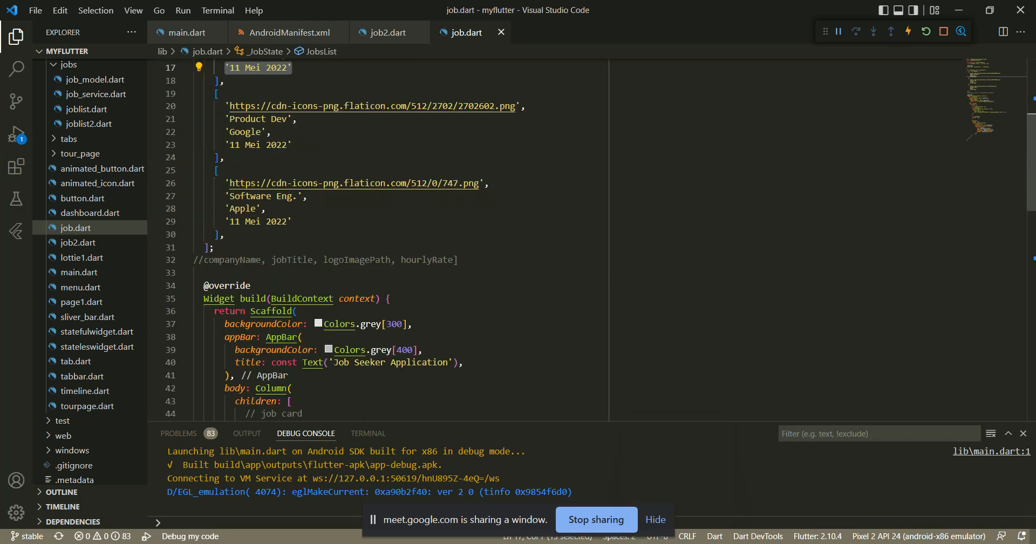
{"action": "scroll", "coordinate": [377, 237], "scroll_direction": "down", "scroll_amount": 1}
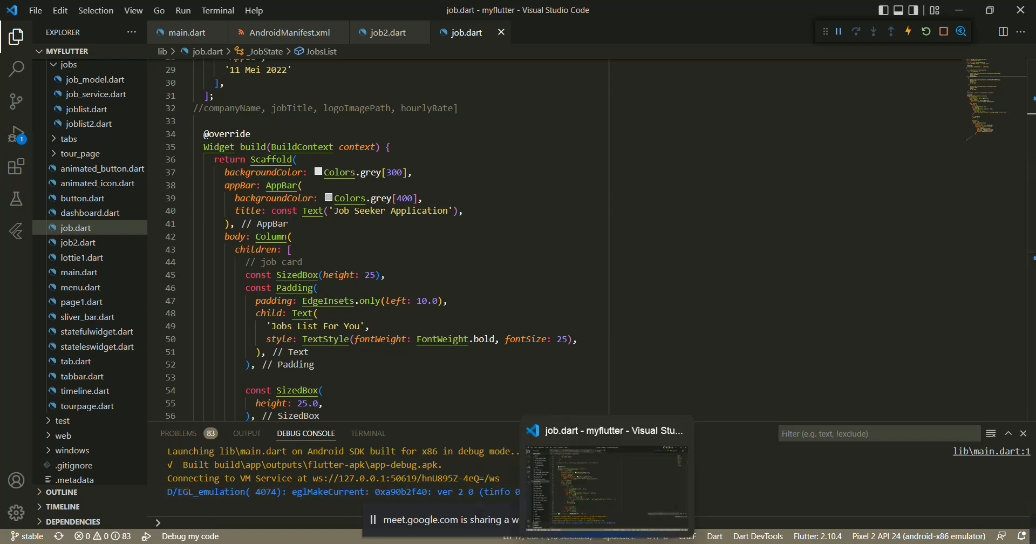
{"action": "left_click", "coordinate": [610, 543]}
{"action": "left_click", "coordinate": [427, 184]}
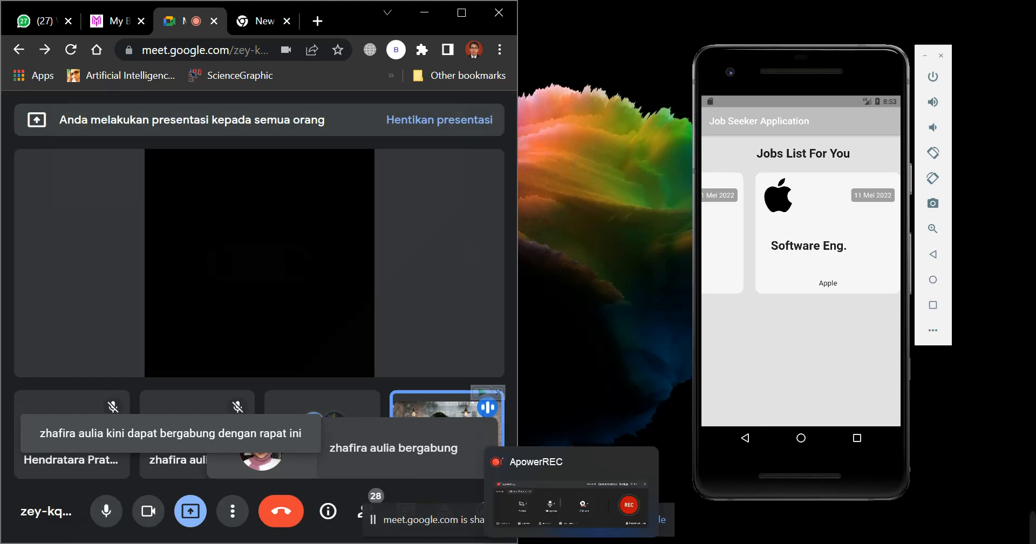
{"action": "left_click", "coordinate": [610, 543]}
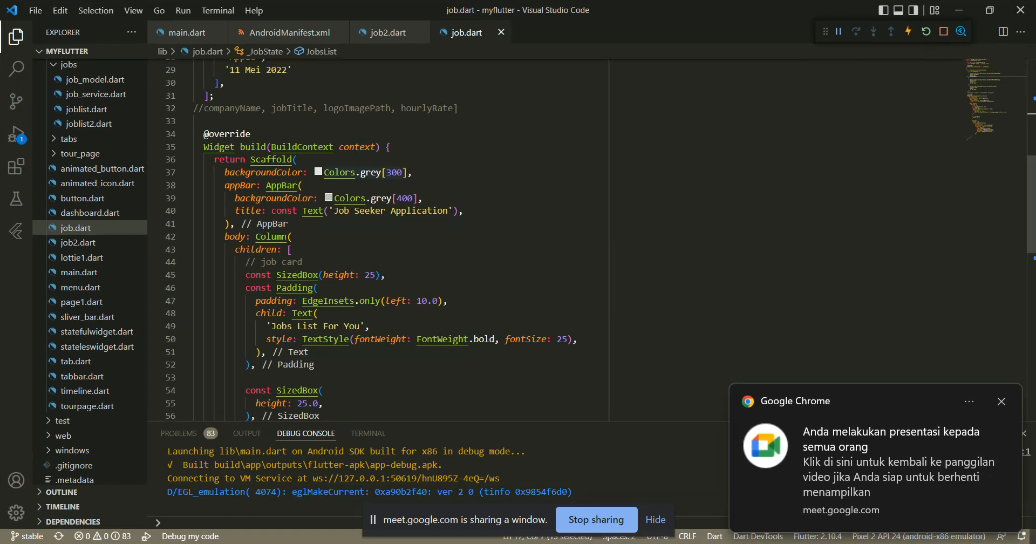
{"action": "mouse_move", "coordinate": [340, 173]}
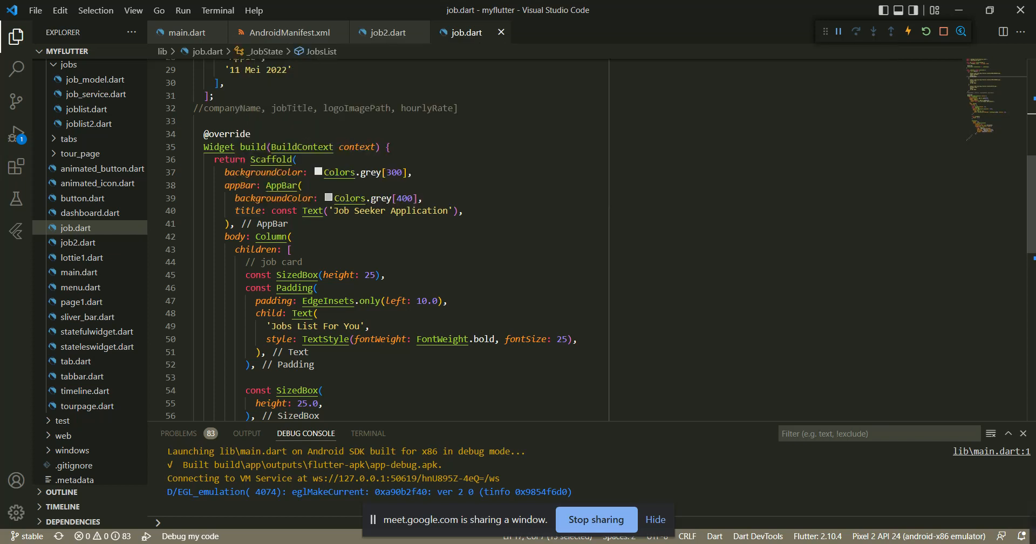
{"action": "mouse_move", "coordinate": [372, 199]}
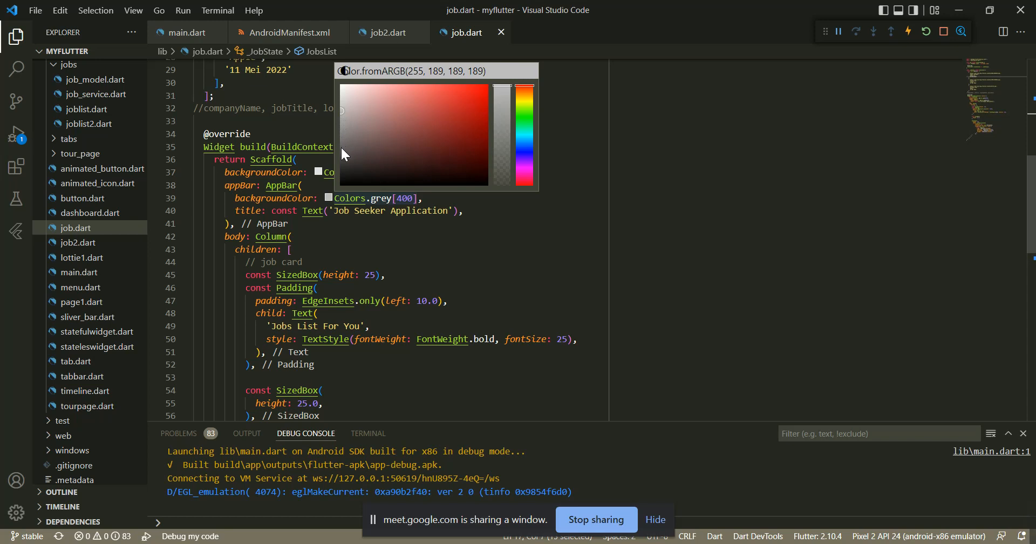
{"action": "left_click", "coordinate": [356, 226]}
{"action": "scroll", "coordinate": [357, 227], "scroll_direction": "down", "scroll_amount": 3}
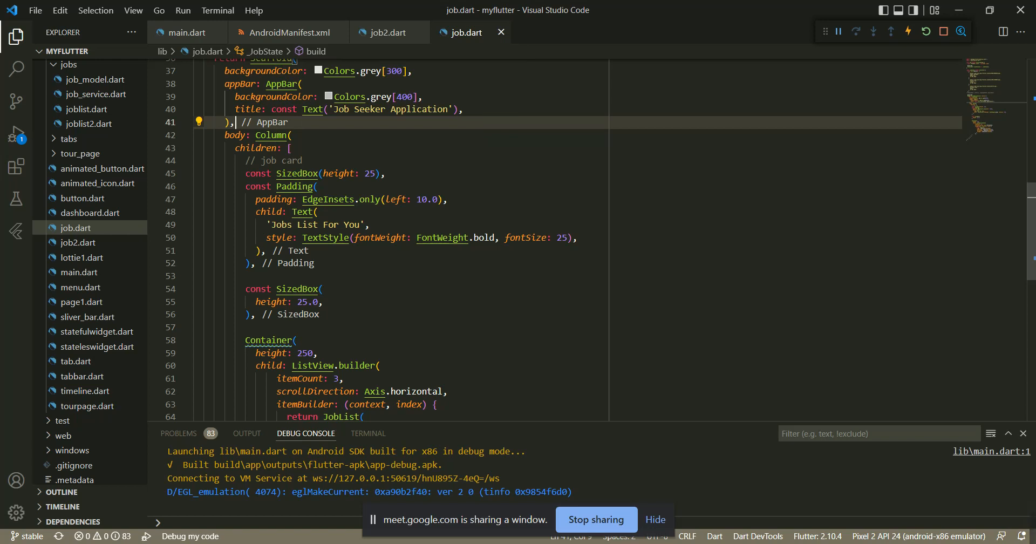
{"action": "scroll", "coordinate": [556, 238], "scroll_direction": "down", "scroll_amount": 2}
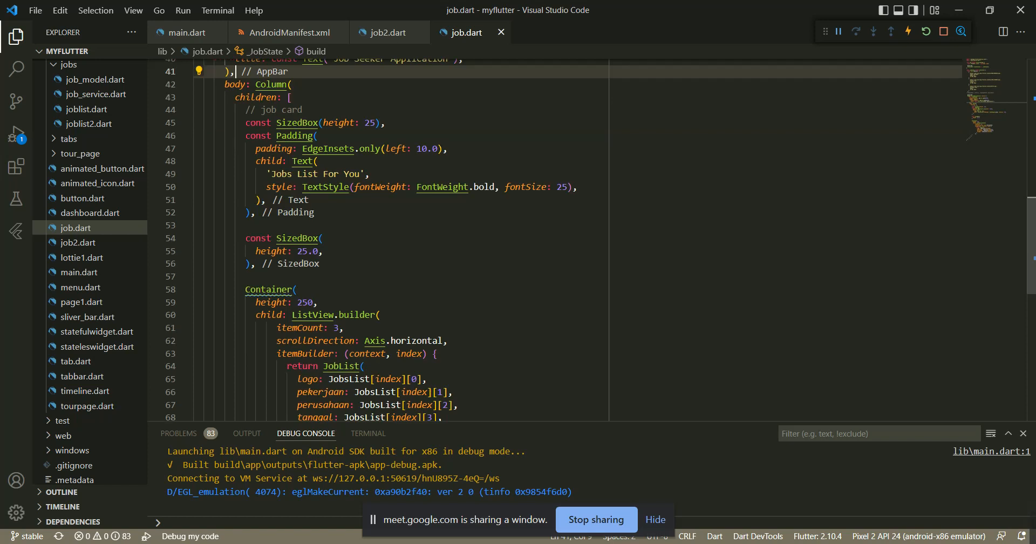
{"action": "scroll", "coordinate": [556, 237], "scroll_direction": "down", "scroll_amount": 2}
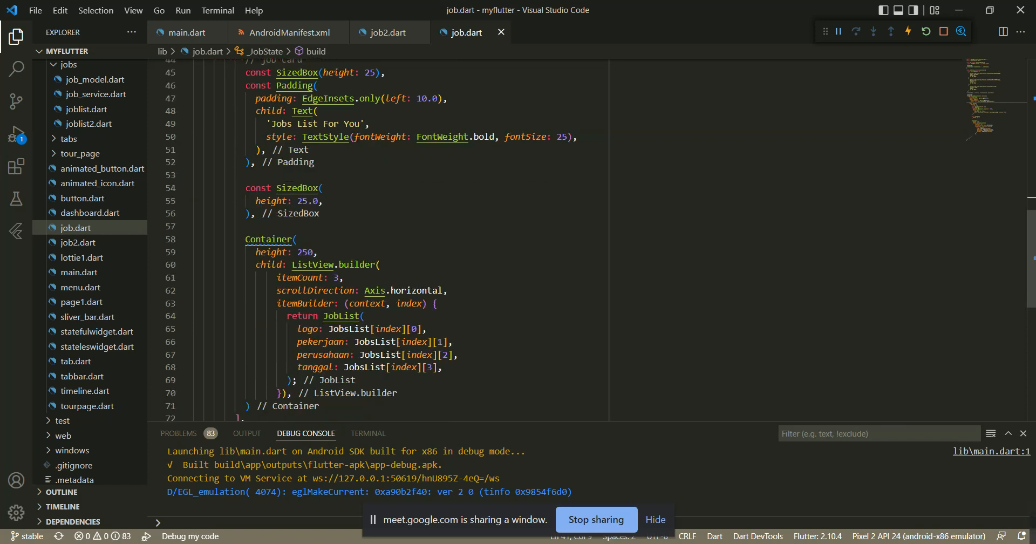
{"action": "scroll", "coordinate": [556, 238], "scroll_direction": "up", "scroll_amount": 2}
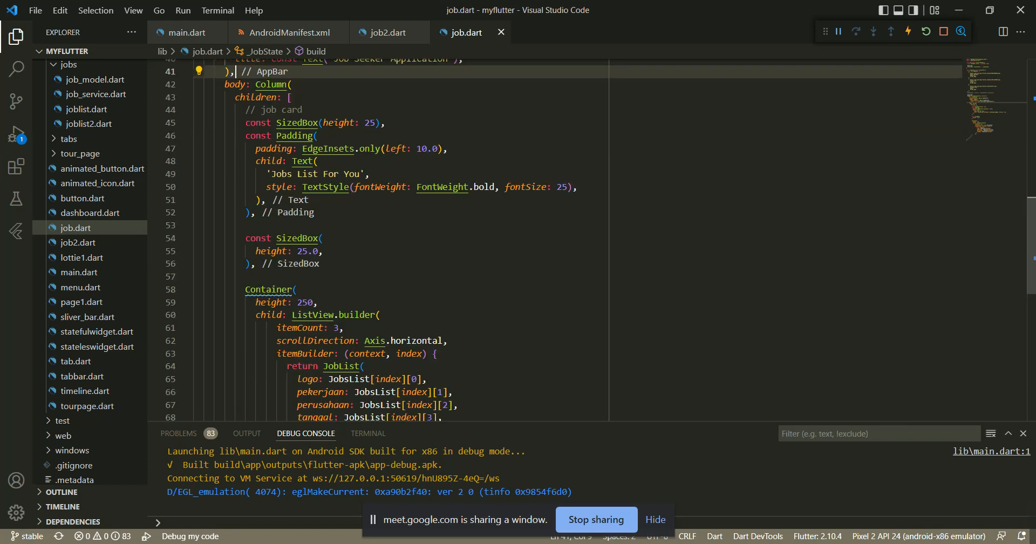
{"action": "scroll", "coordinate": [556, 237], "scroll_direction": "down", "scroll_amount": 2}
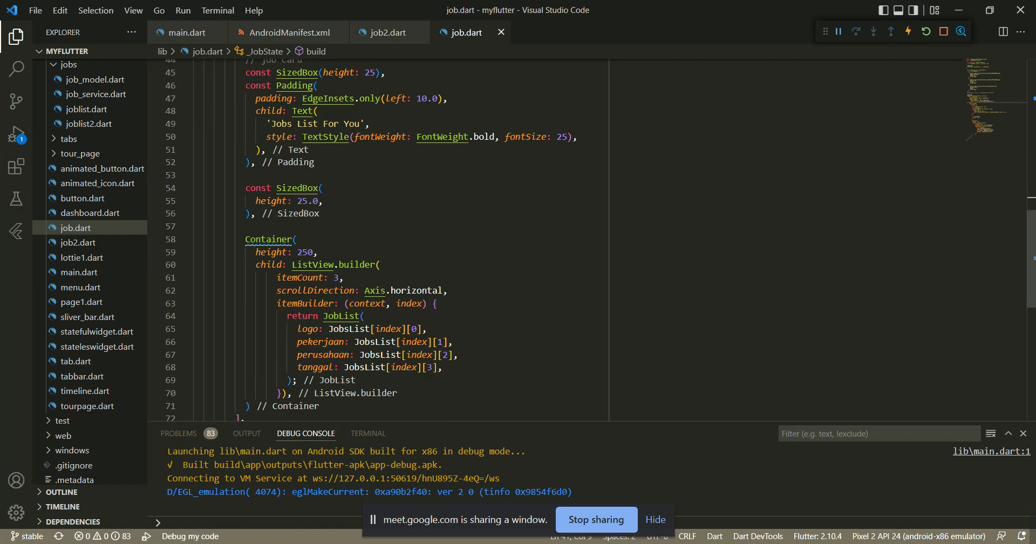
{"action": "scroll", "coordinate": [556, 238], "scroll_direction": "down", "scroll_amount": 2}
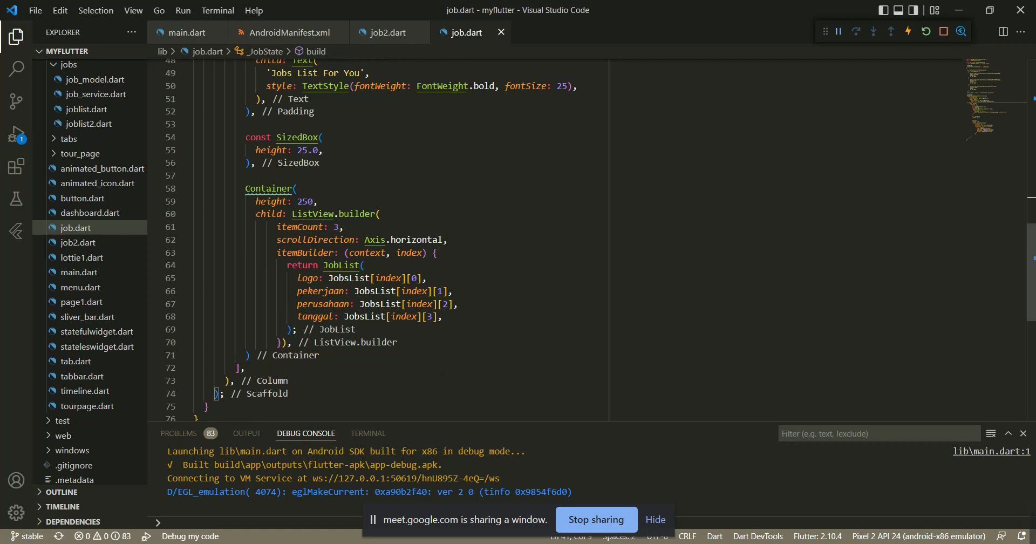
{"action": "scroll", "coordinate": [377, 237], "scroll_direction": "up", "scroll_amount": 15}
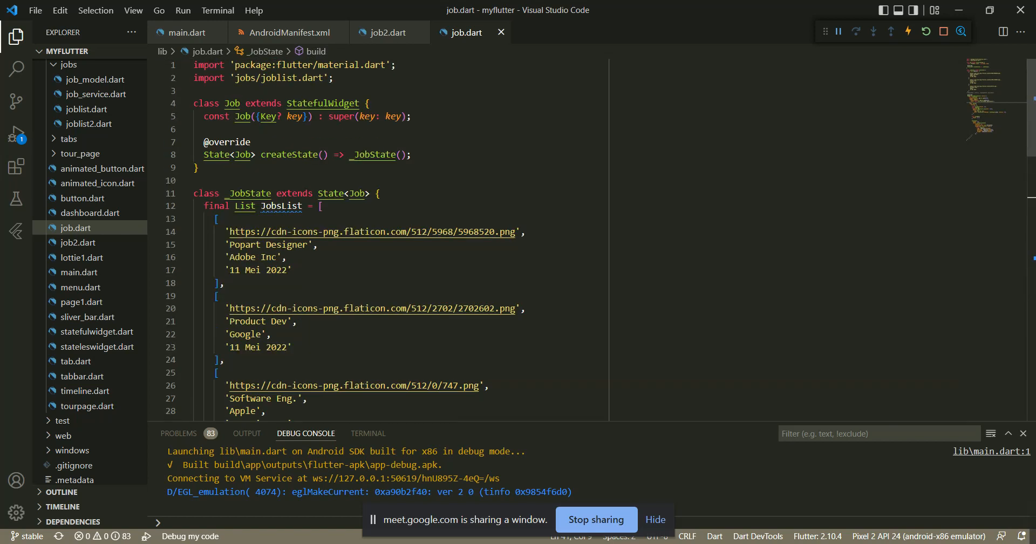
{"action": "scroll", "coordinate": [377, 238], "scroll_direction": "down", "scroll_amount": 18}
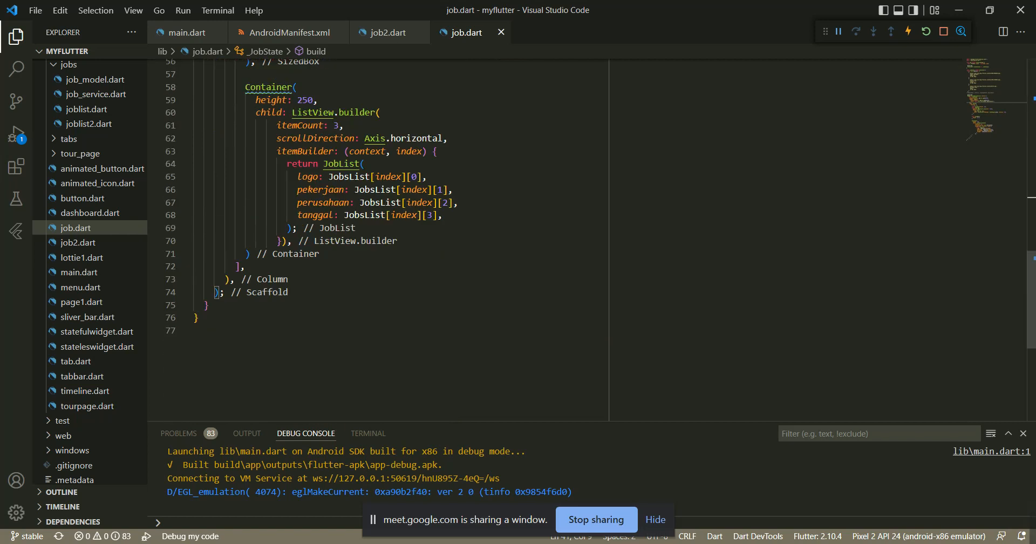
{"action": "scroll", "coordinate": [378, 237], "scroll_direction": "down", "scroll_amount": 2}
{"action": "scroll", "coordinate": [378, 238], "scroll_direction": "up", "scroll_amount": 4}
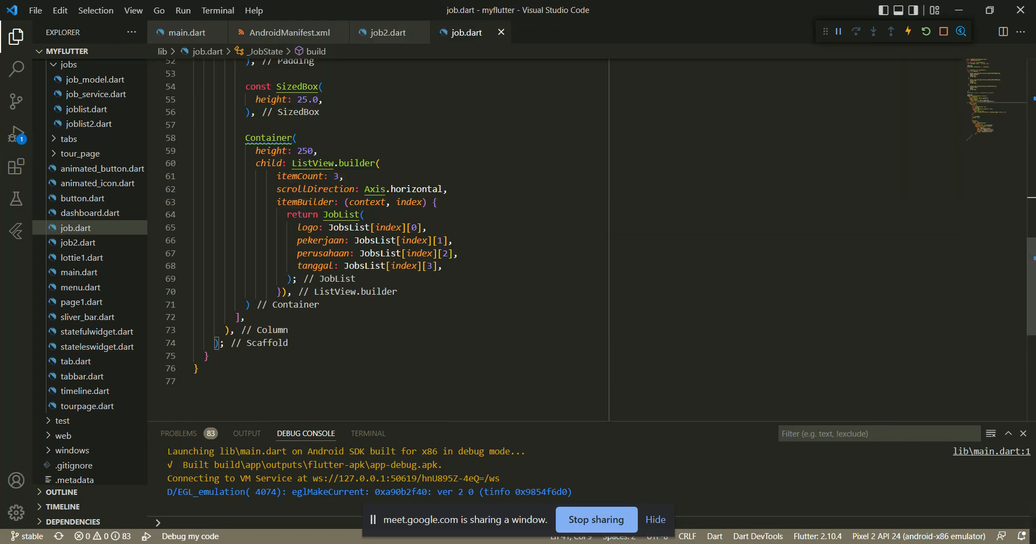
{"action": "left_click_drag", "start_coordinate": [340, 176], "coordinate": [334, 176]}
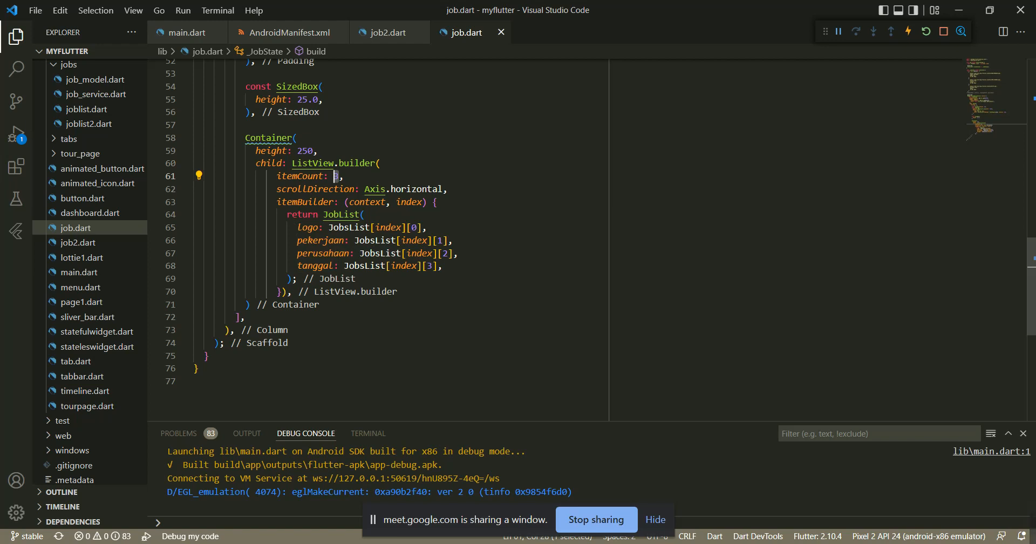
{"action": "left_click", "coordinate": [312, 227]}
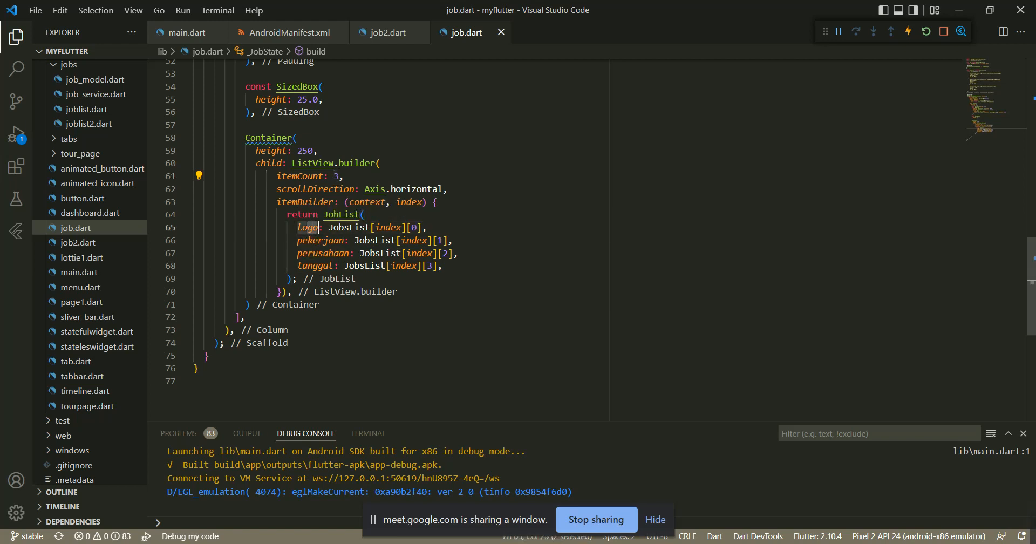
{"action": "left_click", "coordinate": [313, 240]}
{"action": "left_click", "coordinate": [313, 254]}
{"action": "left_click", "coordinate": [313, 266]}
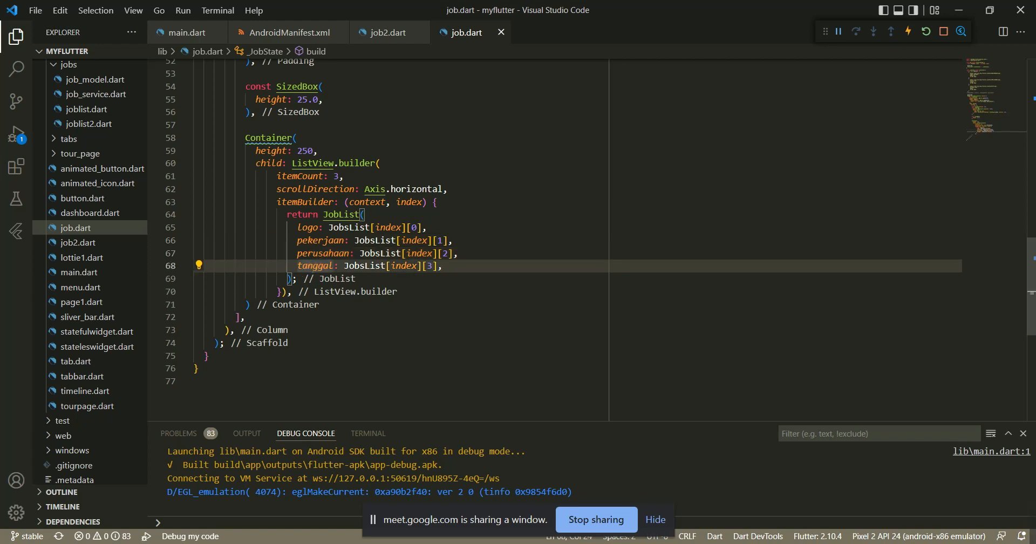
{"action": "scroll", "coordinate": [313, 267], "scroll_direction": "up", "scroll_amount": 4}
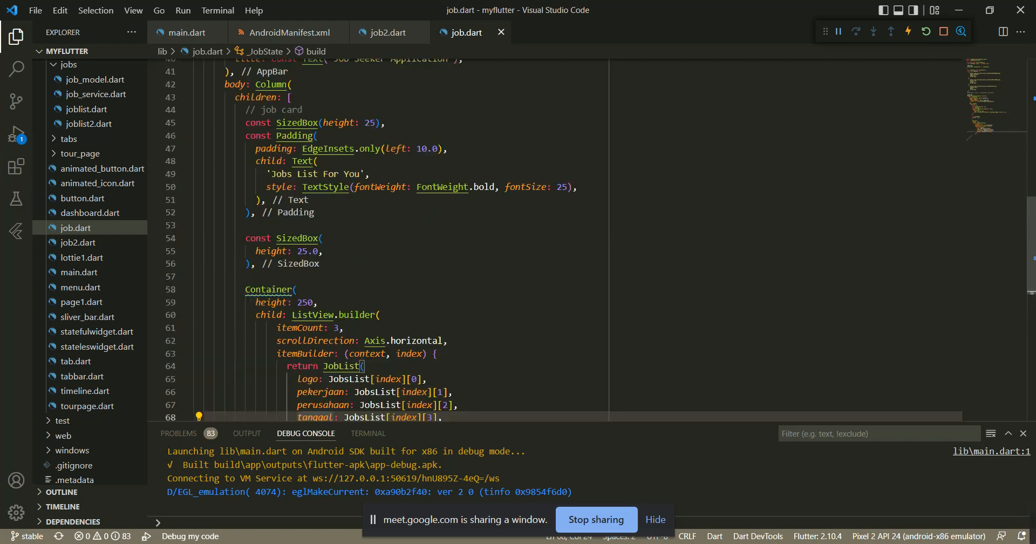
{"action": "scroll", "coordinate": [314, 417], "scroll_direction": "down", "scroll_amount": 3}
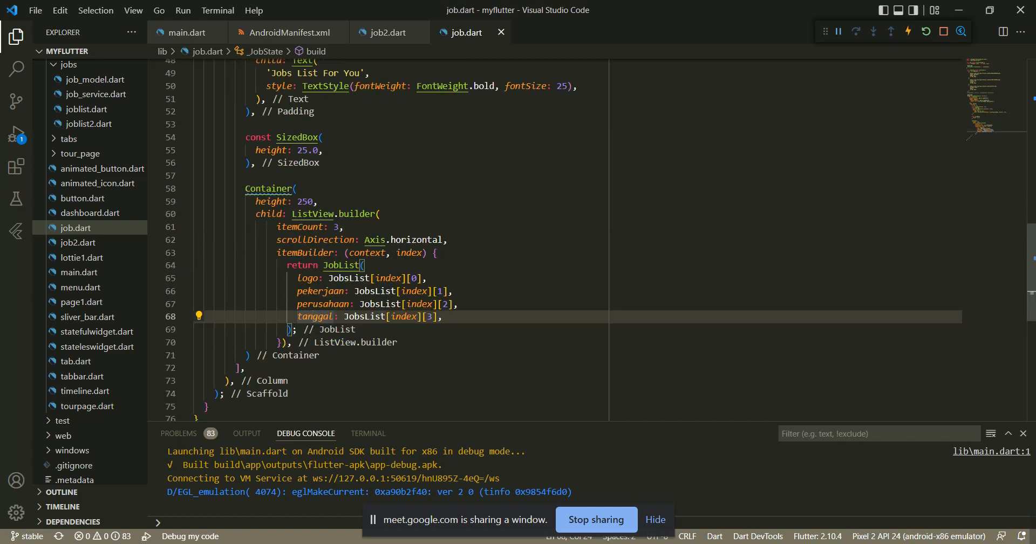
{"action": "scroll", "coordinate": [378, 240], "scroll_direction": "up", "scroll_amount": 12}
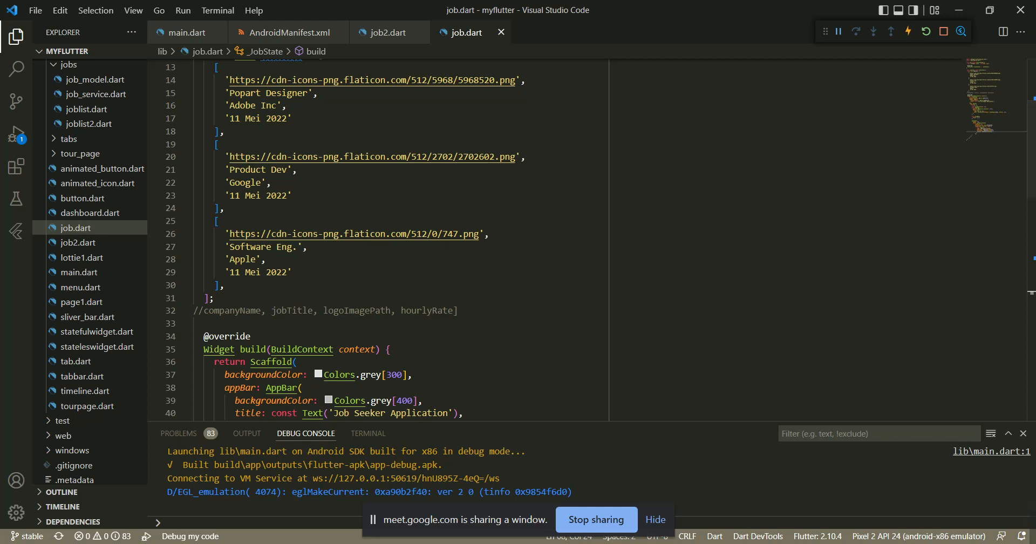
{"action": "mouse_move", "coordinate": [536, 543]}
{"action": "left_click", "coordinate": [538, 513]}
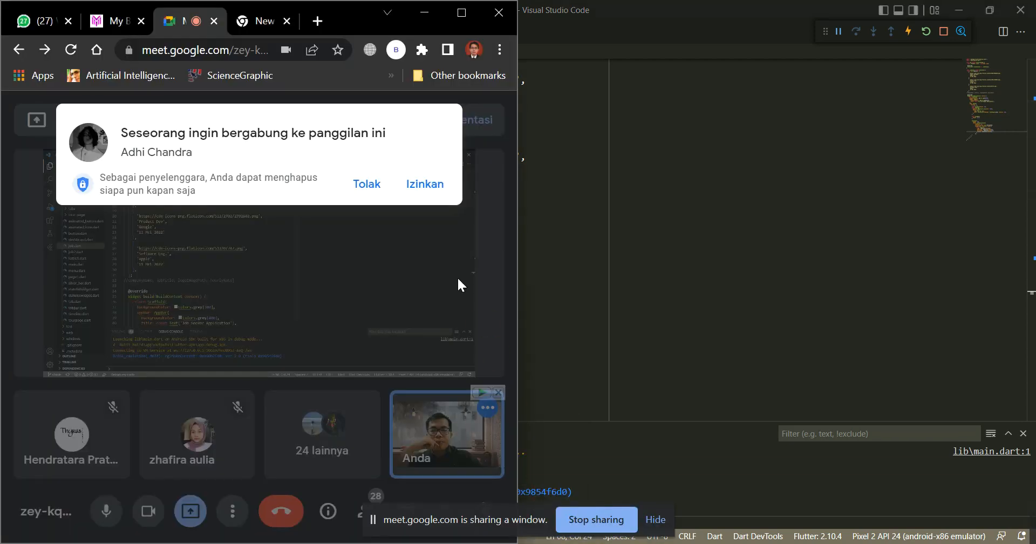
{"action": "left_click", "coordinate": [431, 184]}
{"action": "left_click", "coordinate": [583, 221]}
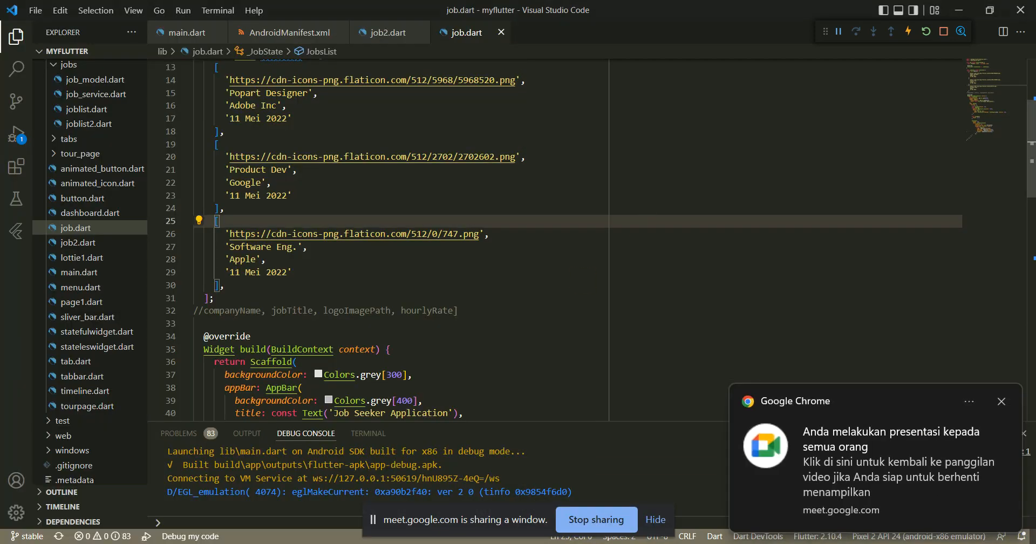
{"action": "scroll", "coordinate": [577, 240], "scroll_direction": "down", "scroll_amount": 7}
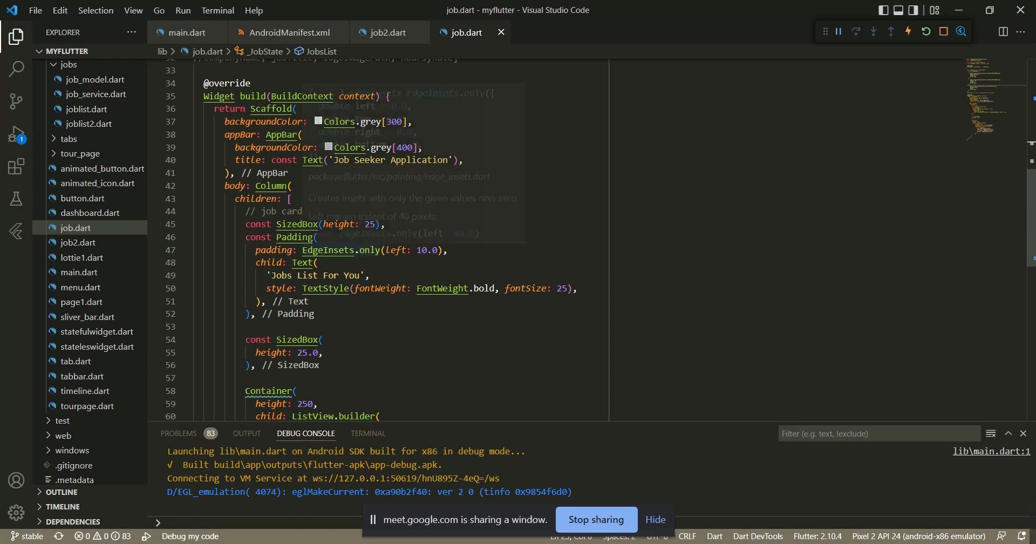
{"action": "scroll", "coordinate": [378, 238], "scroll_direction": "down", "scroll_amount": 1}
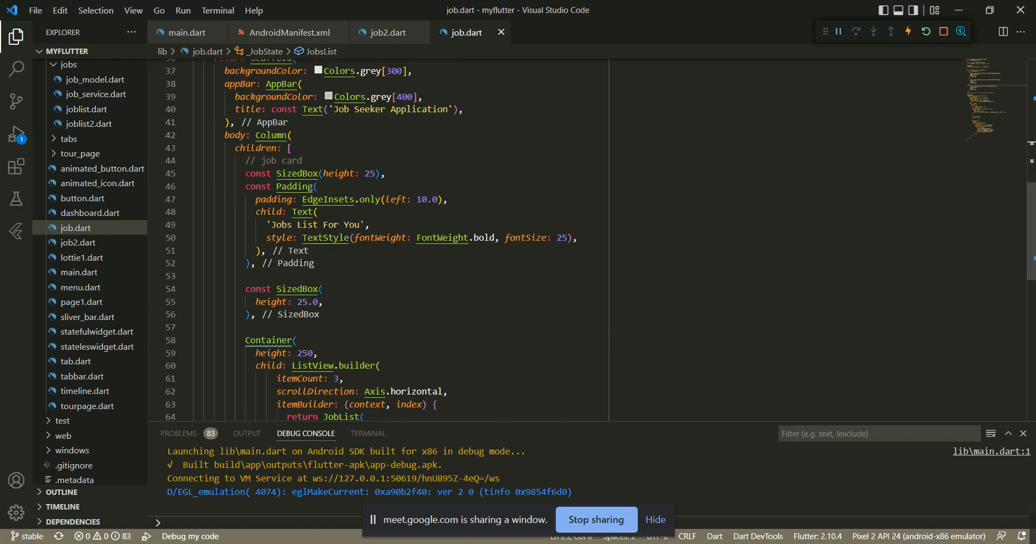
{"action": "scroll", "coordinate": [378, 237], "scroll_direction": "down", "scroll_amount": 4}
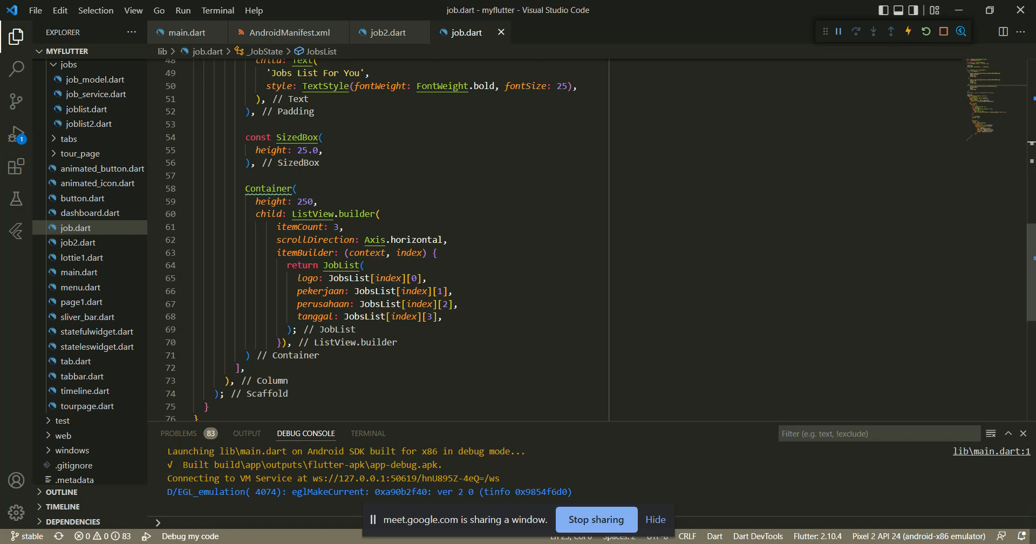
{"action": "scroll", "coordinate": [378, 237], "scroll_direction": "up", "scroll_amount": 15}
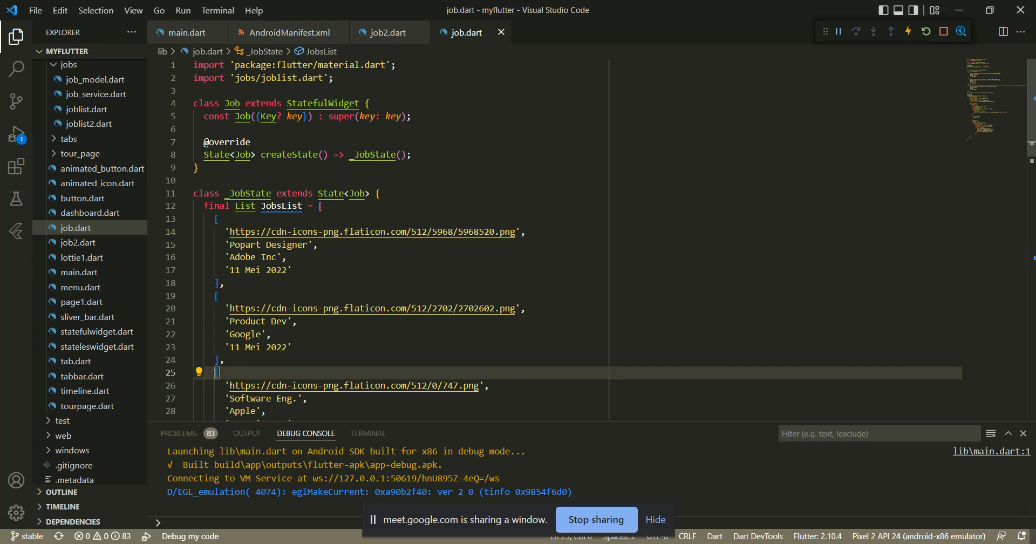
{"action": "scroll", "coordinate": [540, 237], "scroll_direction": "down", "scroll_amount": 10}
{"action": "scroll", "coordinate": [378, 237], "scroll_direction": "down", "scroll_amount": 12}
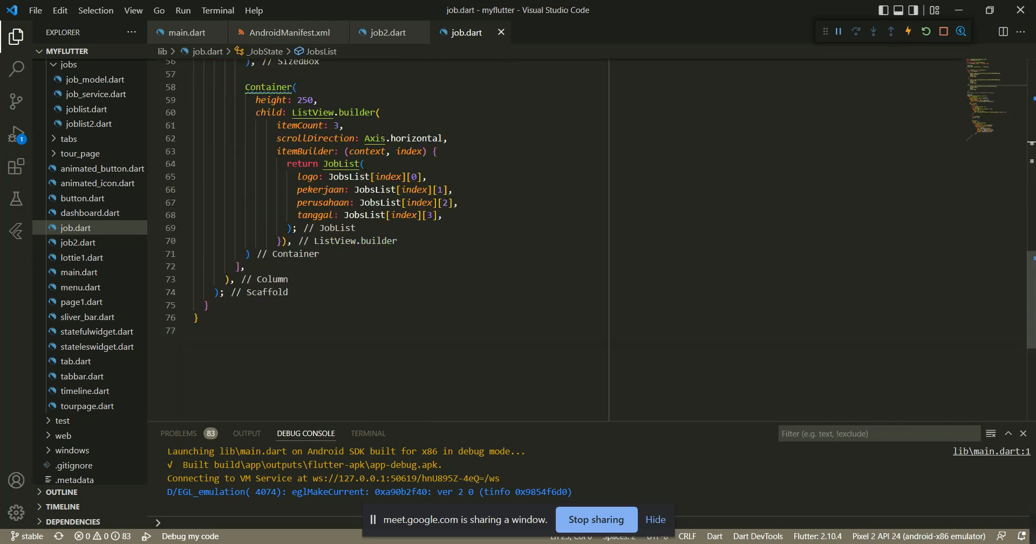
{"action": "scroll", "coordinate": [378, 238], "scroll_direction": "up", "scroll_amount": 5}
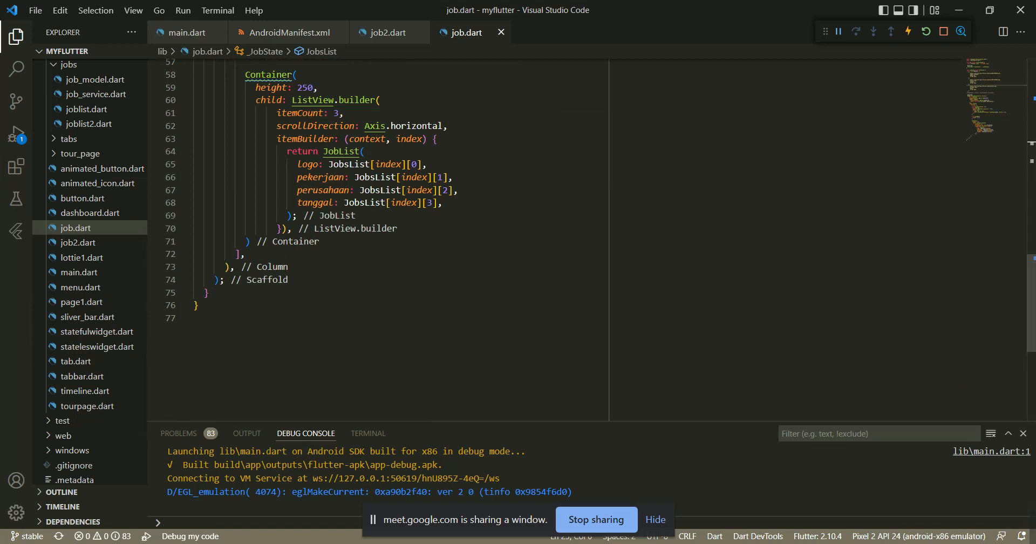
Open lib/jobs/joblist.dart from the Explorer as a permanent tab.
{"action": "scroll", "coordinate": [93, 347], "scroll_direction": "up", "scroll_amount": 5}
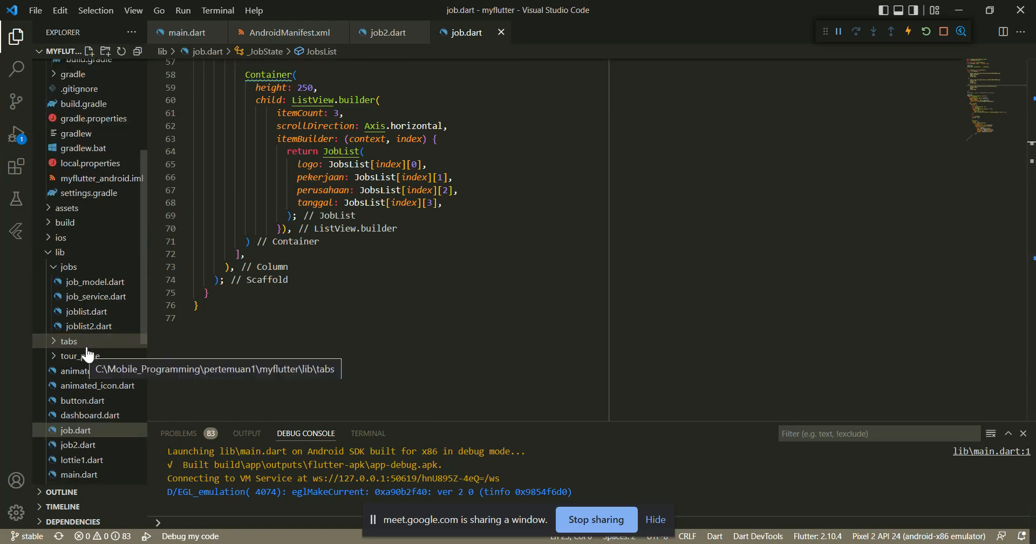
{"action": "scroll", "coordinate": [88, 354], "scroll_direction": "up", "scroll_amount": 1}
{"action": "scroll", "coordinate": [89, 357], "scroll_direction": "down", "scroll_amount": 1}
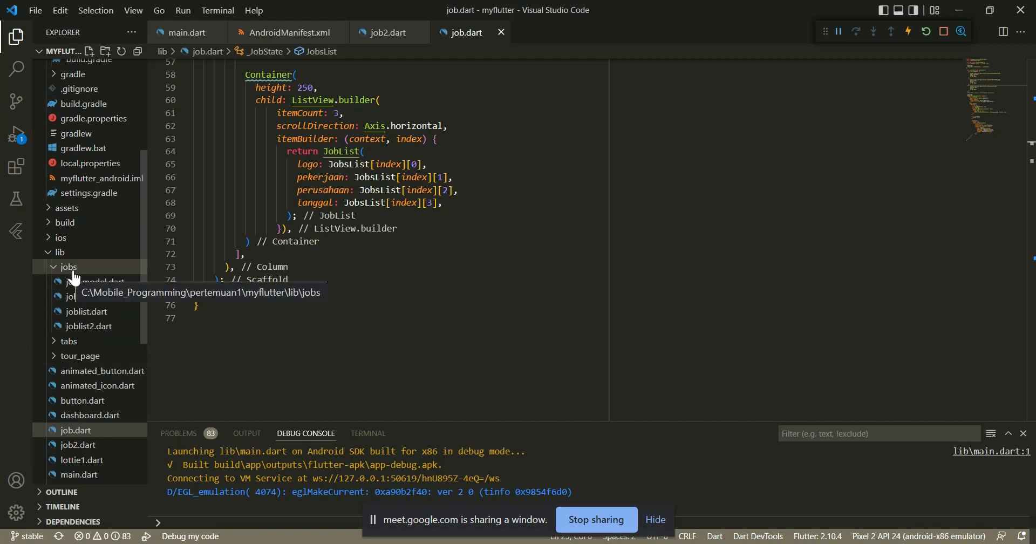
{"action": "scroll", "coordinate": [75, 278], "scroll_direction": "down", "scroll_amount": 3}
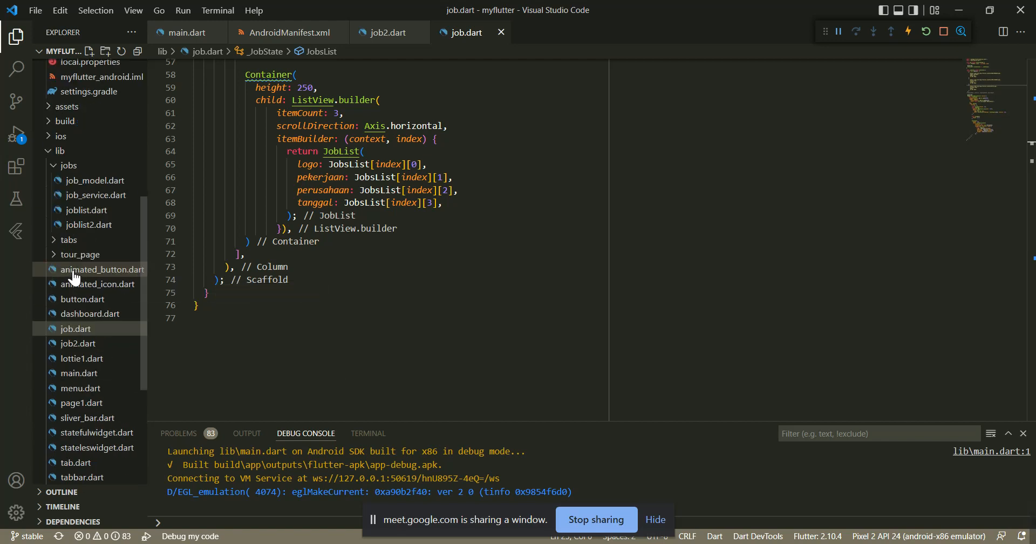
{"action": "left_click", "coordinate": [95, 211]}
{"action": "left_click", "coordinate": [96, 211]}
{"action": "scroll", "coordinate": [378, 241], "scroll_direction": "up", "scroll_amount": 18}
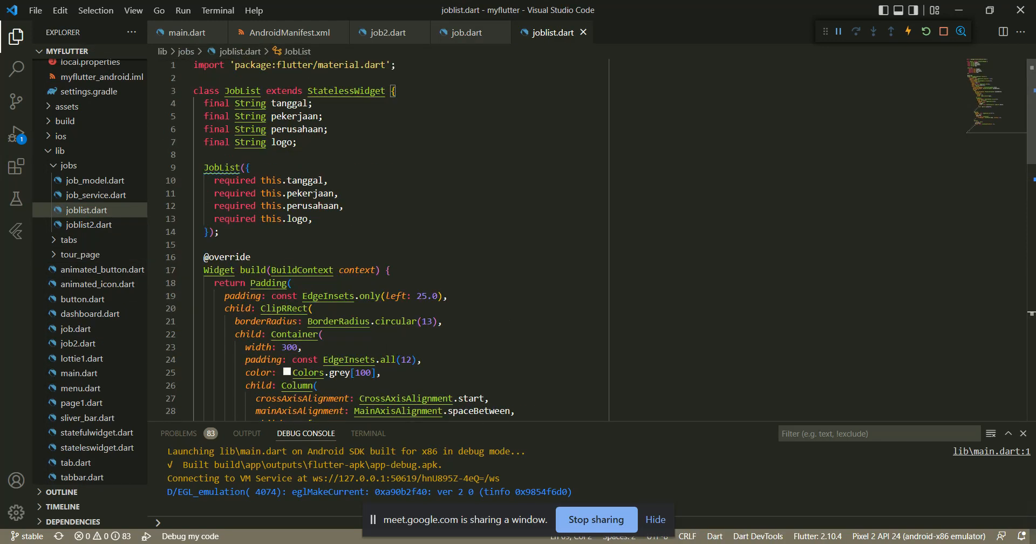
{"action": "scroll", "coordinate": [377, 240], "scroll_direction": "down", "scroll_amount": 4}
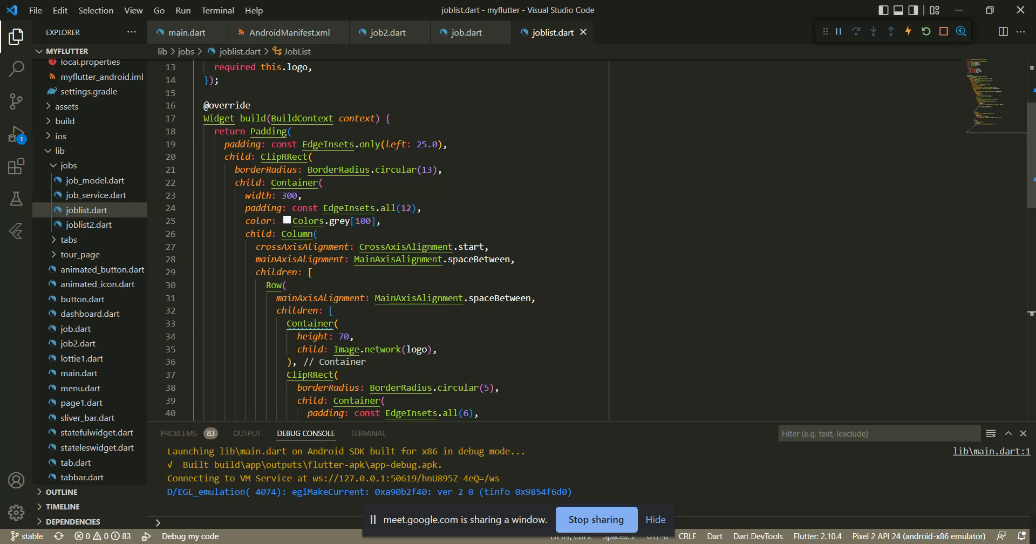
Trace the logo field from card image to constructor and declaration, then return to job.dart.
{"action": "scroll", "coordinate": [378, 237], "scroll_direction": "down", "scroll_amount": 7}
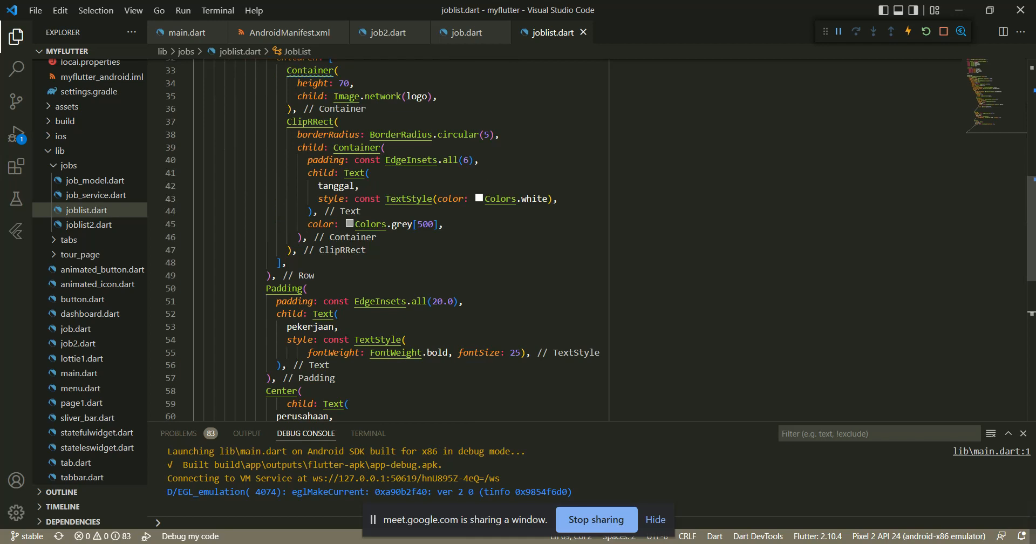
{"action": "scroll", "coordinate": [378, 237], "scroll_direction": "down", "scroll_amount": 1}
{"action": "scroll", "coordinate": [378, 238], "scroll_direction": "up", "scroll_amount": 8}
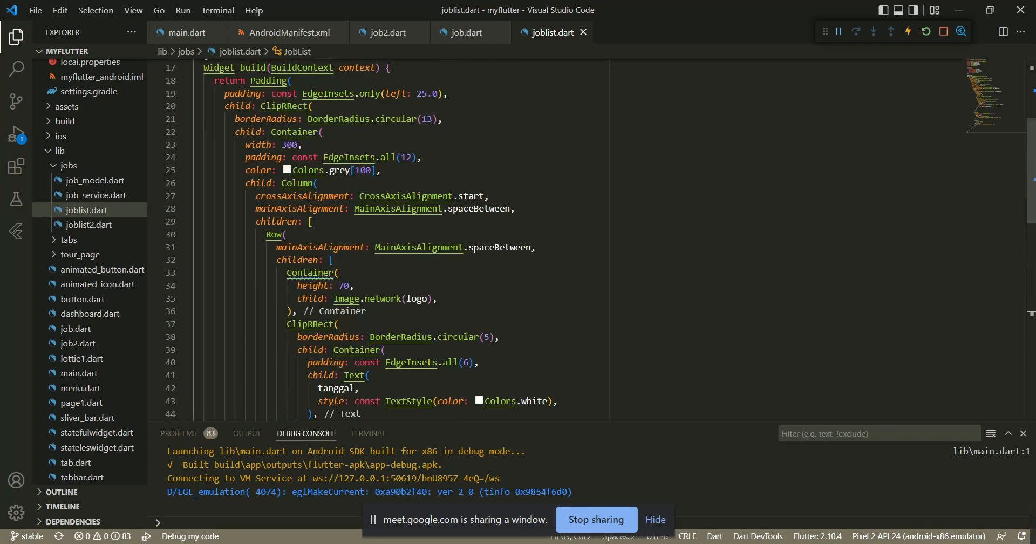
{"action": "scroll", "coordinate": [378, 238], "scroll_direction": "up", "scroll_amount": 4}
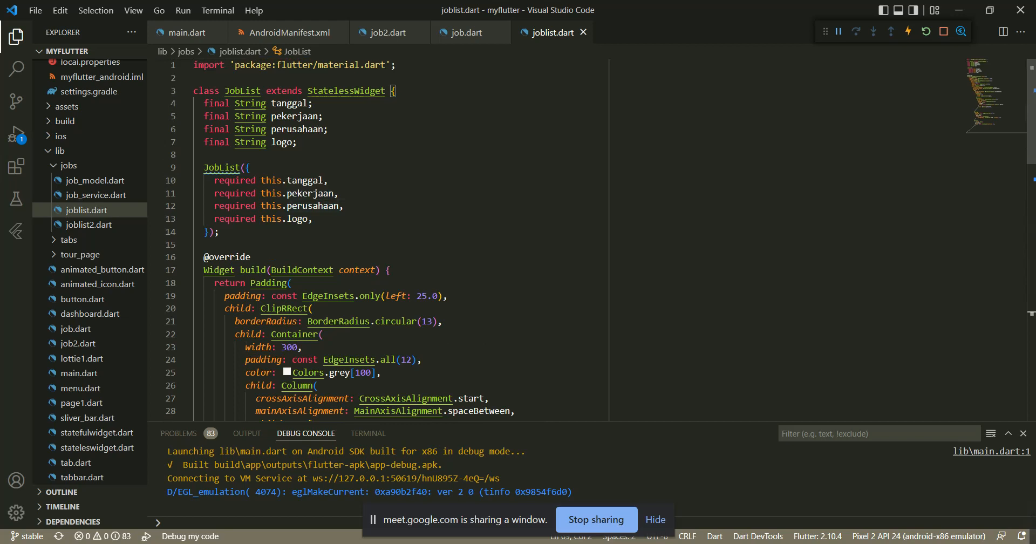
{"action": "scroll", "coordinate": [389, 259], "scroll_direction": "down", "scroll_amount": 4}
{"action": "scroll", "coordinate": [389, 259], "scroll_direction": "down", "scroll_amount": 3}
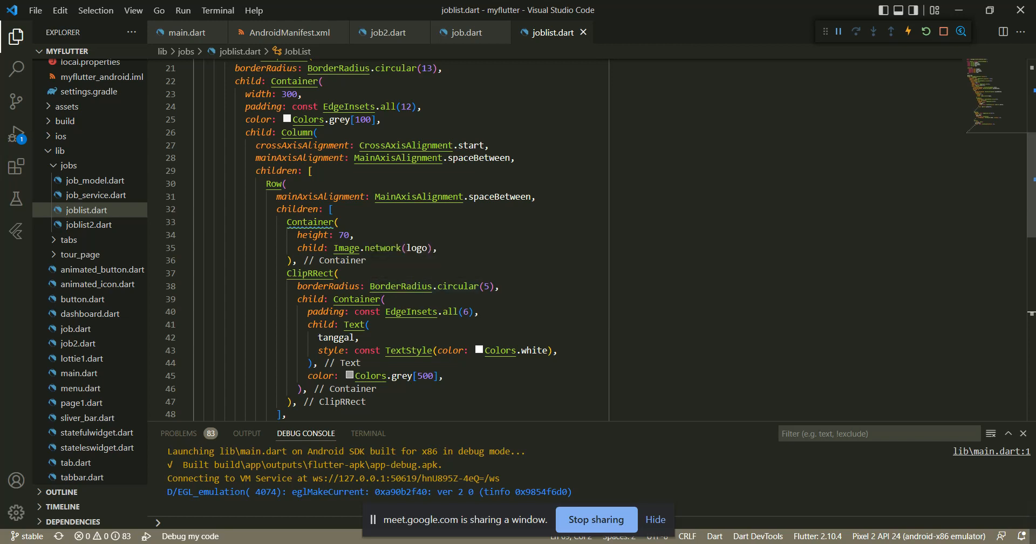
{"action": "double_click", "coordinate": [417, 248]}
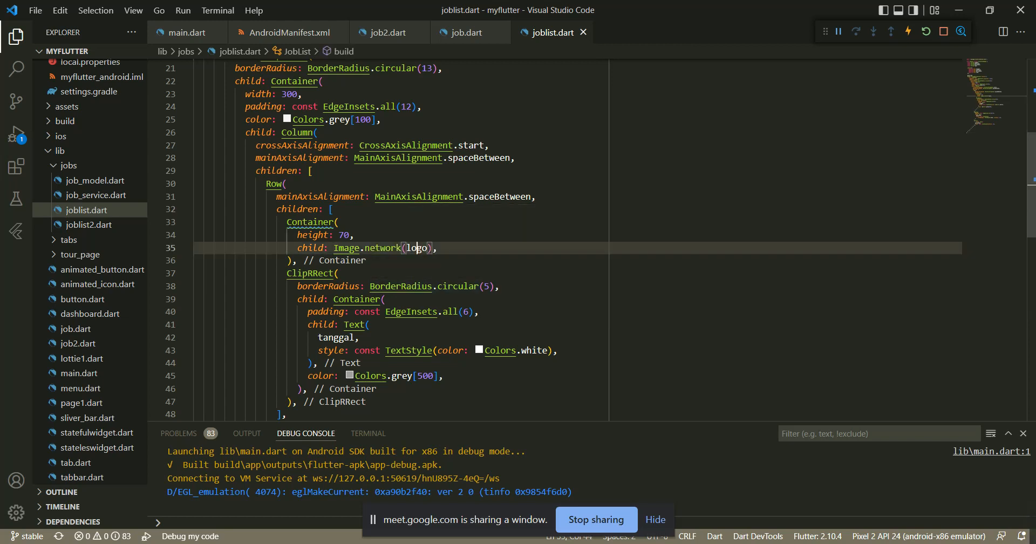
{"action": "scroll", "coordinate": [417, 247], "scroll_direction": "up", "scroll_amount": 7}
{"action": "double_click", "coordinate": [298, 219]}
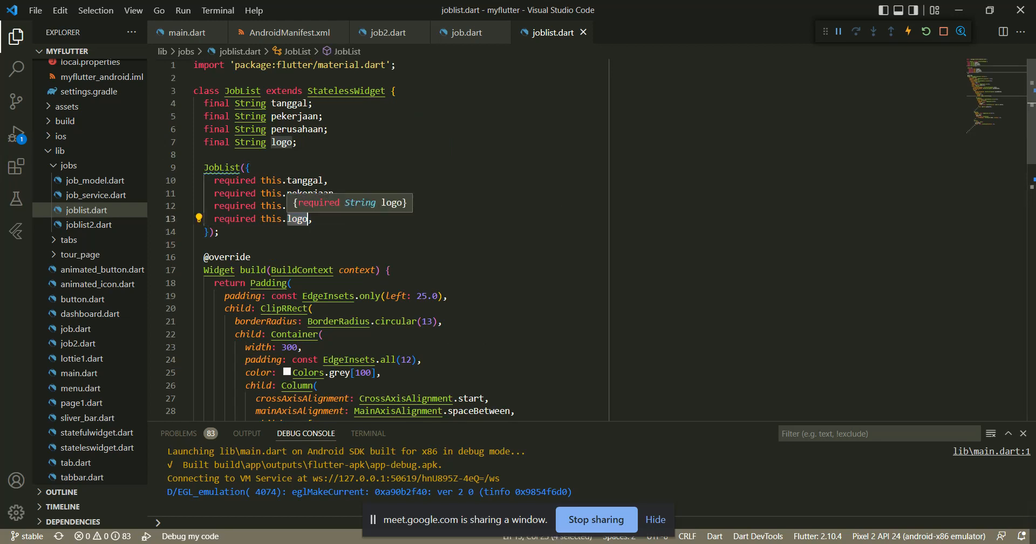
{"action": "double_click", "coordinate": [281, 142]}
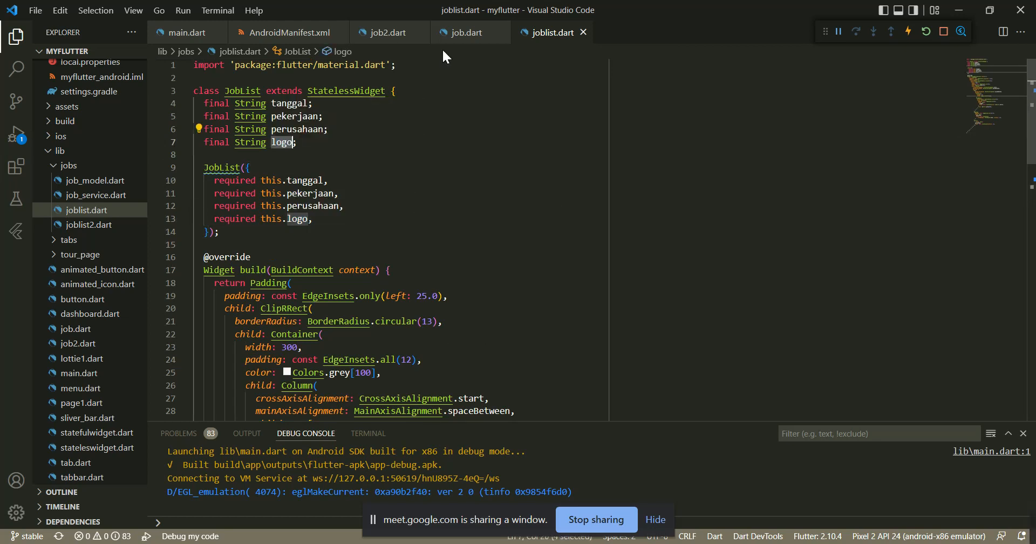
{"action": "left_click", "coordinate": [461, 37]}
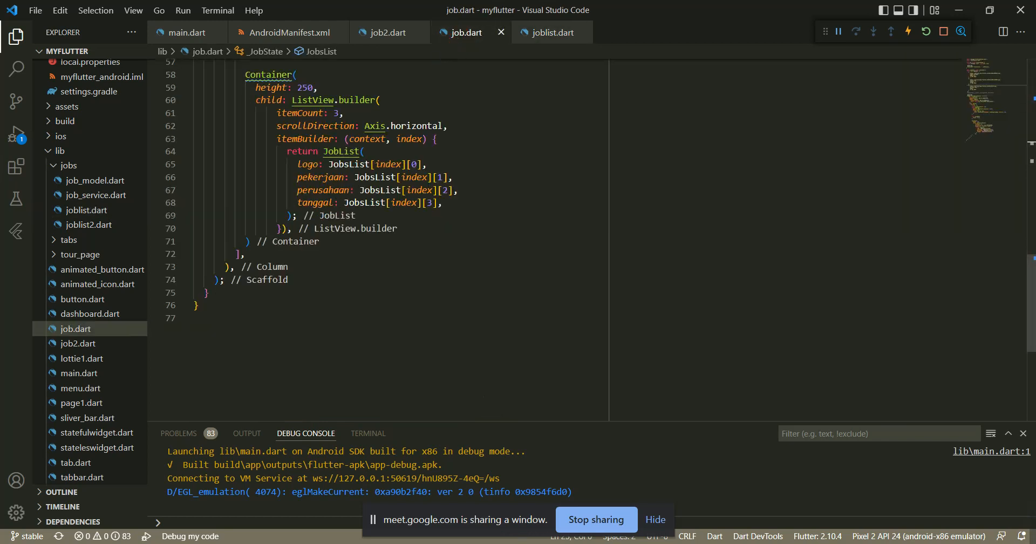
Compare the first JobsList entry in job.dart against the joblist.dart card code.
{"action": "scroll", "coordinate": [367, 190], "scroll_direction": "up", "scroll_amount": 15}
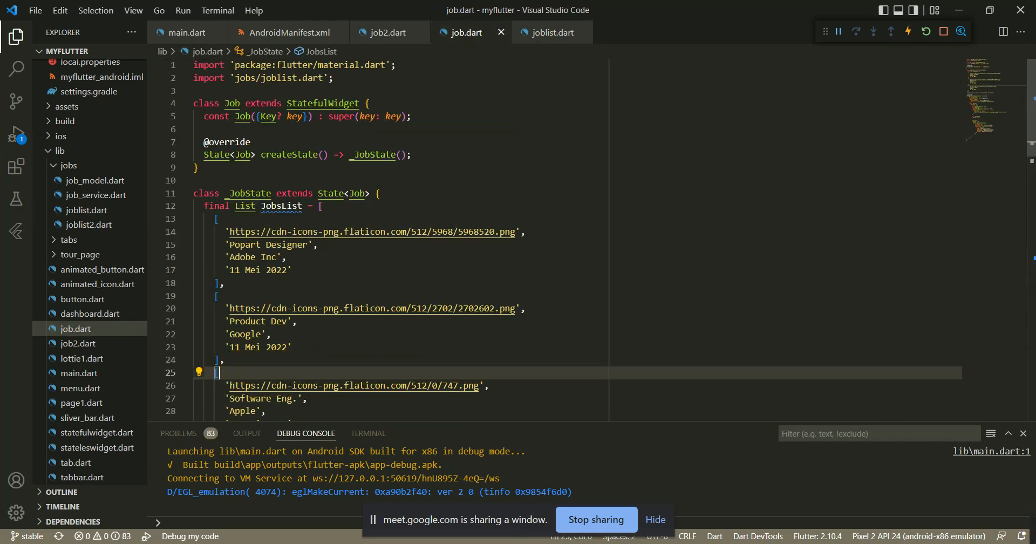
{"action": "scroll", "coordinate": [378, 238], "scroll_direction": "down", "scroll_amount": 3}
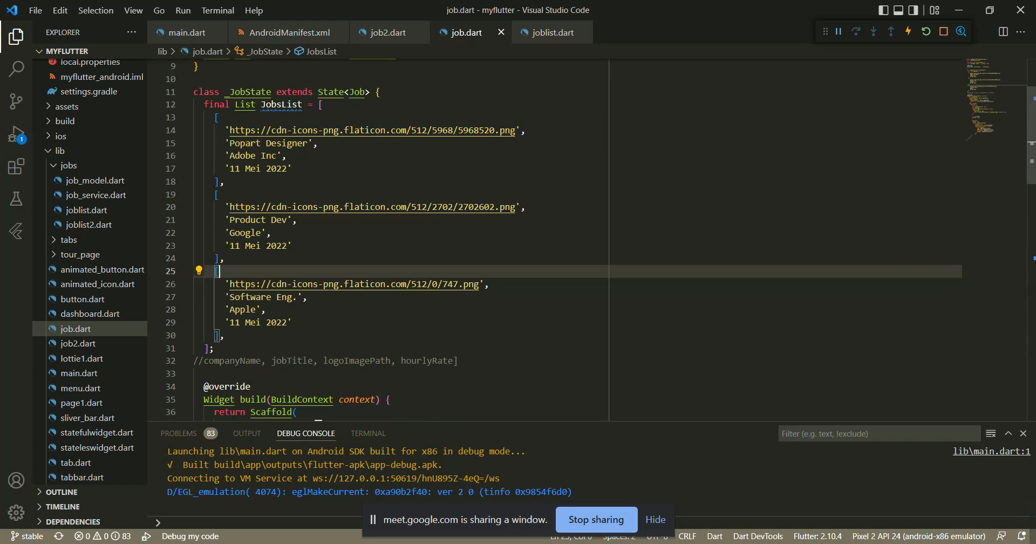
{"action": "double_click", "coordinate": [289, 143]}
{"action": "double_click", "coordinate": [258, 130]}
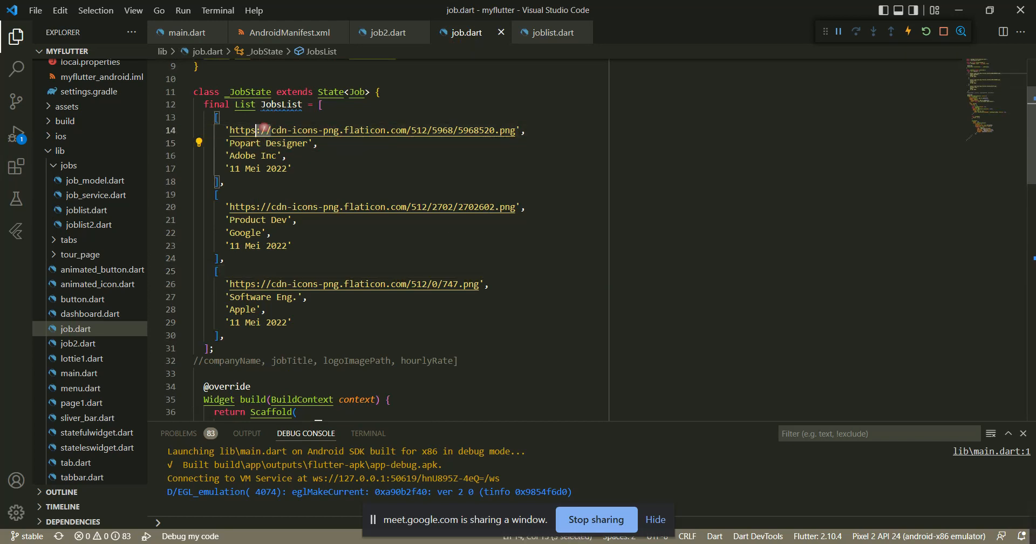
{"action": "left_click", "coordinate": [547, 38]}
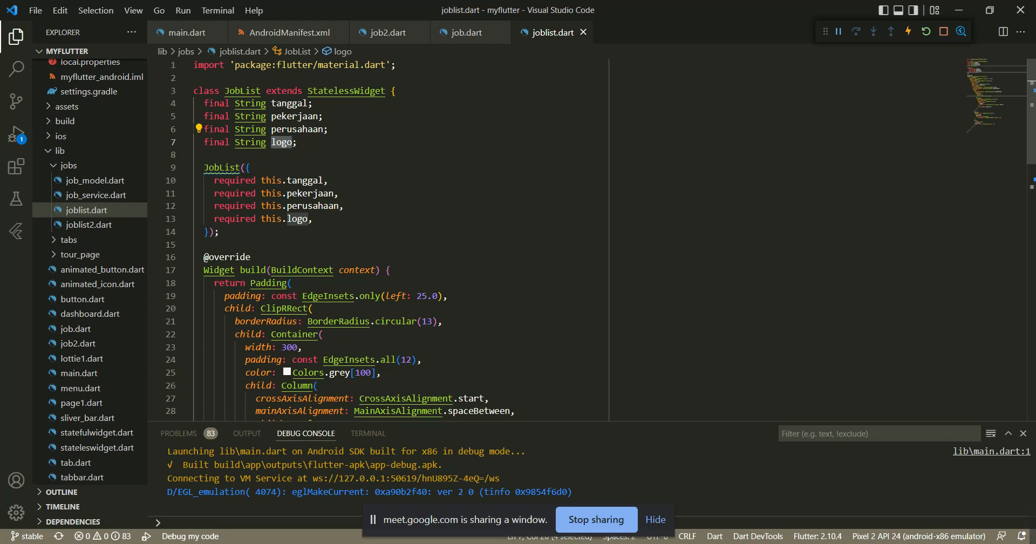
{"action": "left_click", "coordinate": [463, 37]}
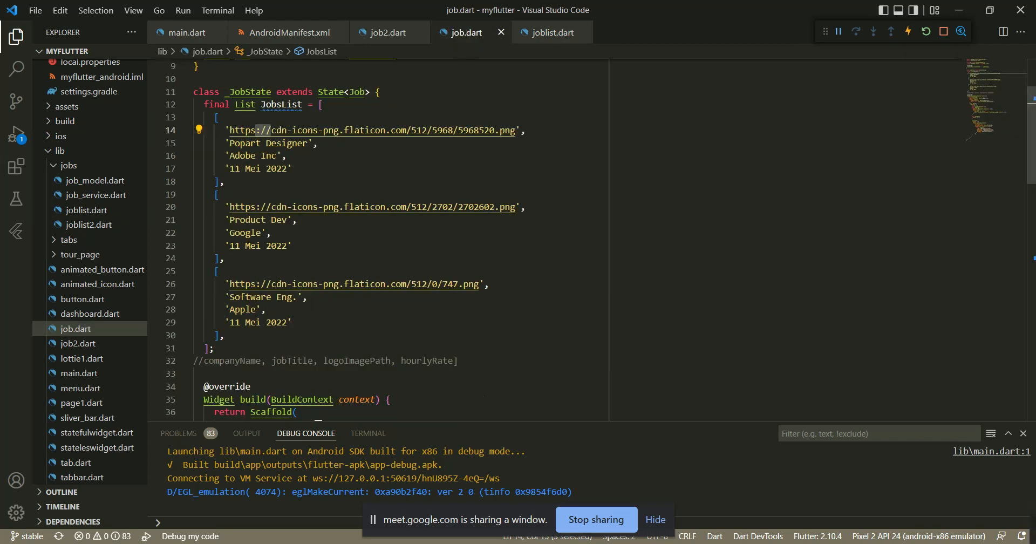
Highlight the first job's logo URL, company, 'Popart Designer' title and '11 Mei 2022' date.
{"action": "scroll", "coordinate": [378, 238], "scroll_direction": "up", "scroll_amount": 3}
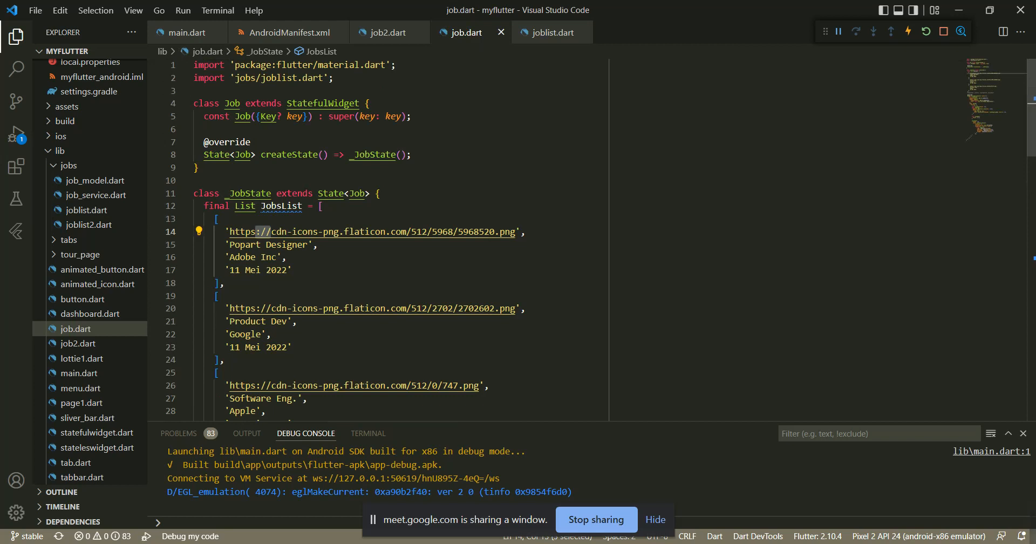
{"action": "scroll", "coordinate": [378, 238], "scroll_direction": "down", "scroll_amount": 2}
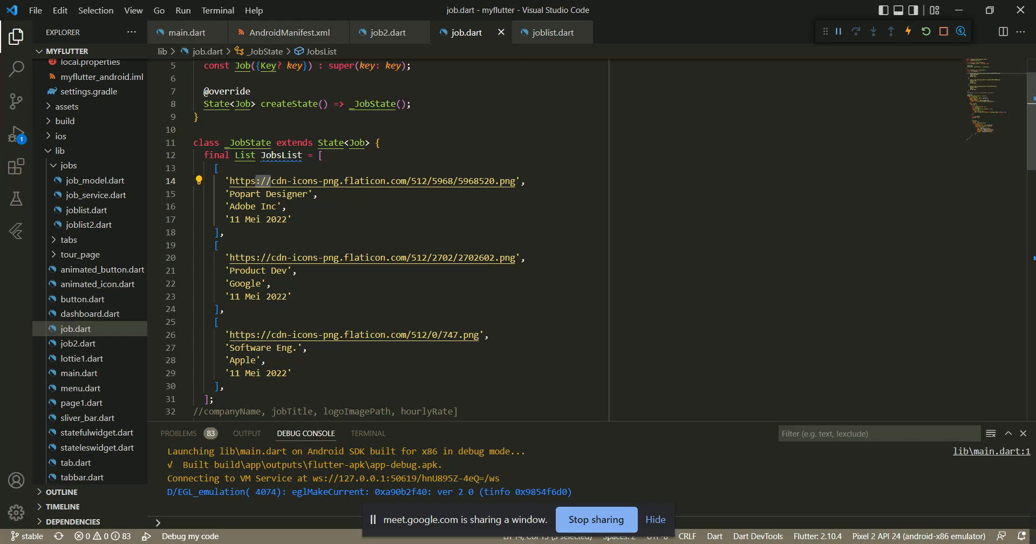
{"action": "left_click_drag", "start_coordinate": [230, 181], "coordinate": [515, 181]}
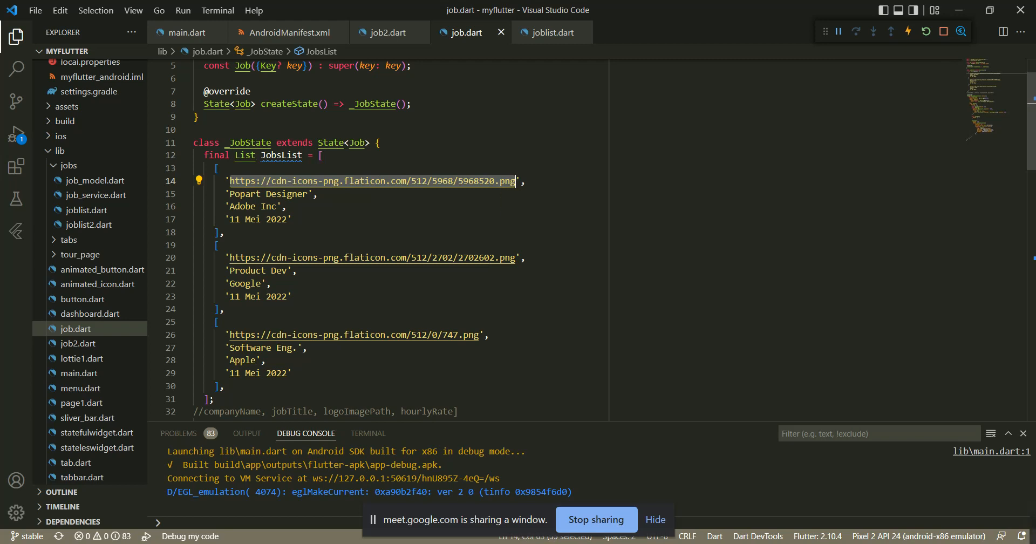
{"action": "left_click", "coordinate": [458, 204]}
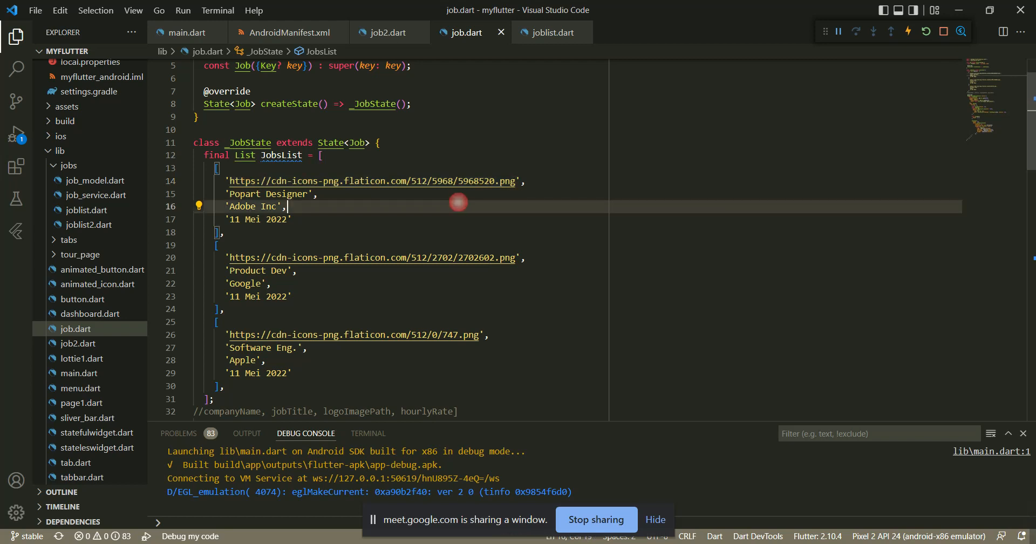
{"action": "left_click", "coordinate": [341, 227]}
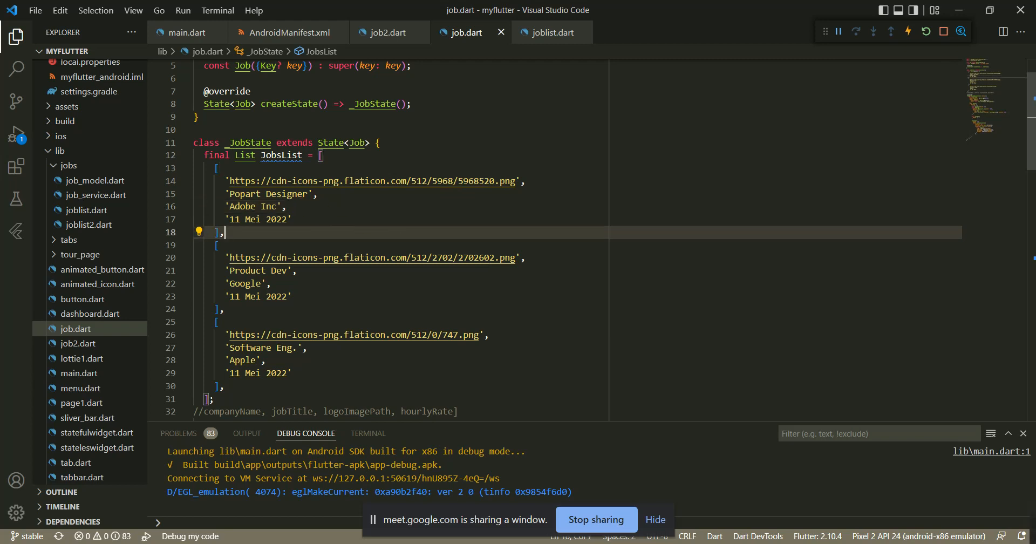
{"action": "left_click_drag", "start_coordinate": [230, 194], "coordinate": [277, 193]}
{"action": "left_click_drag", "start_coordinate": [230, 219], "coordinate": [276, 220]}
{"action": "left_click", "coordinate": [301, 221]}
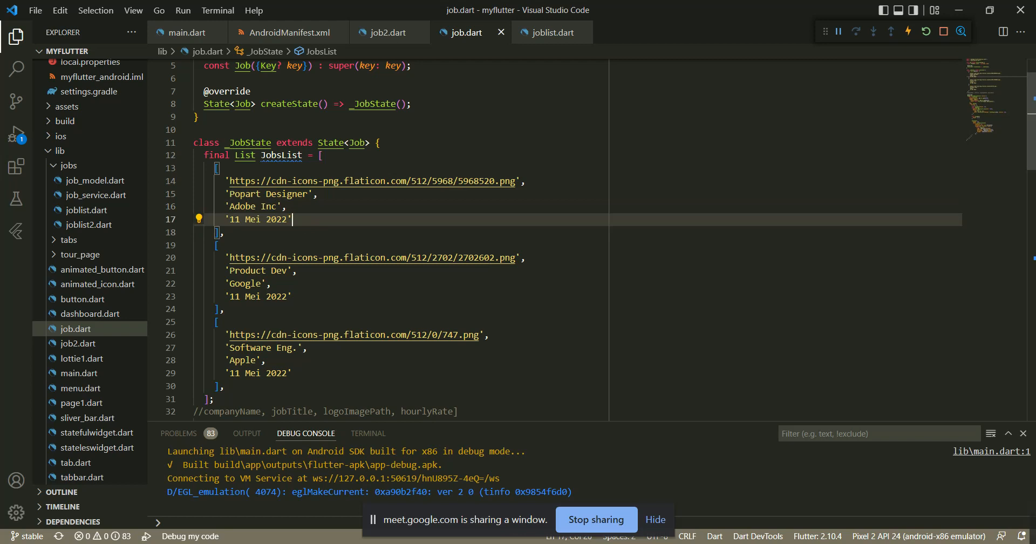
{"action": "left_click", "coordinate": [546, 34]}
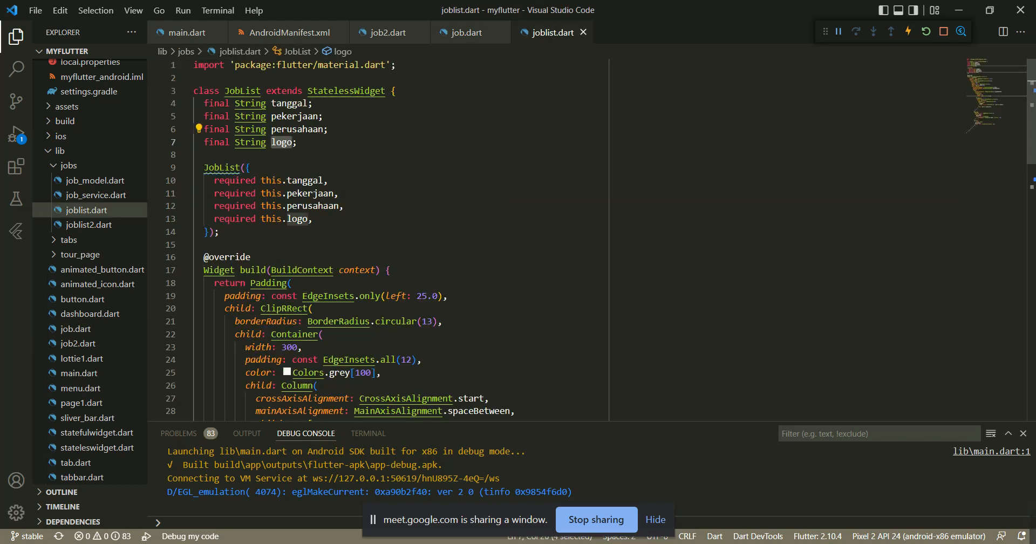
{"action": "scroll", "coordinate": [378, 240], "scroll_direction": "down", "scroll_amount": 2}
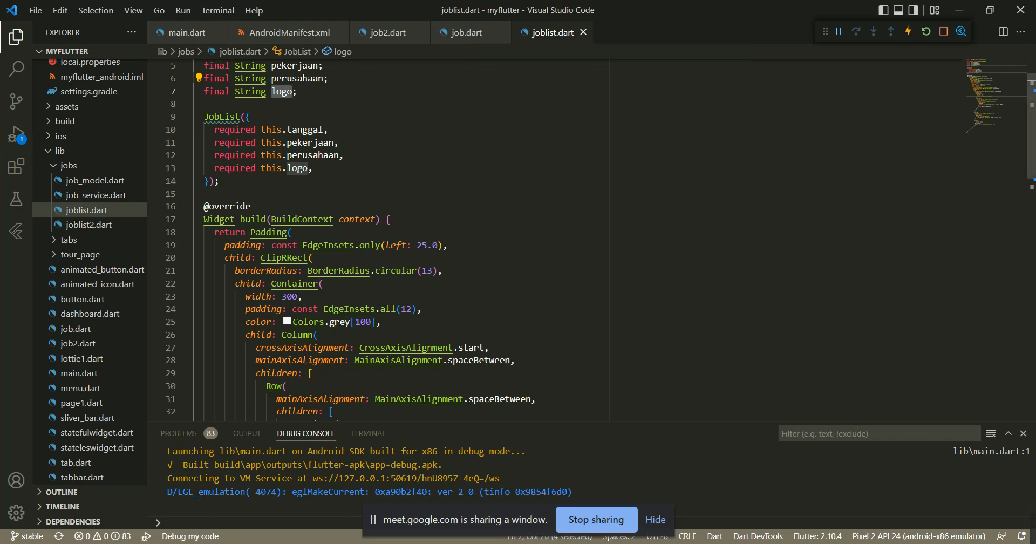
{"action": "left_click", "coordinate": [467, 37]}
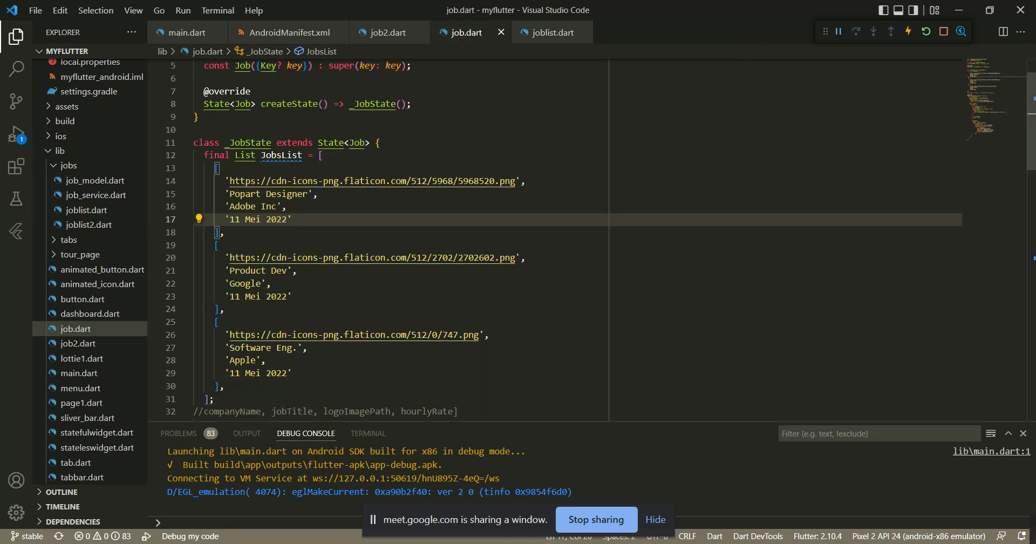
{"action": "left_click", "coordinate": [553, 33]}
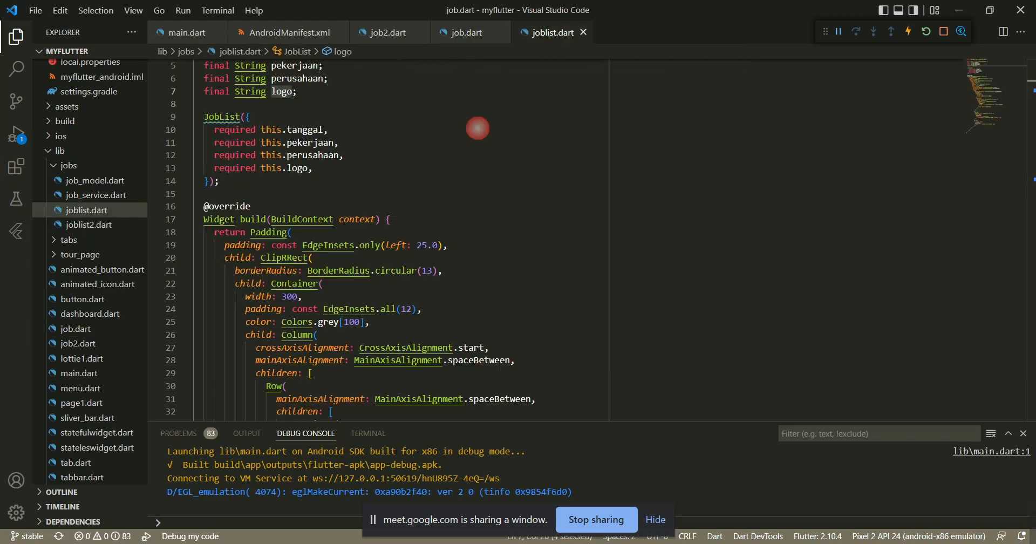
{"action": "left_click", "coordinate": [327, 130]}
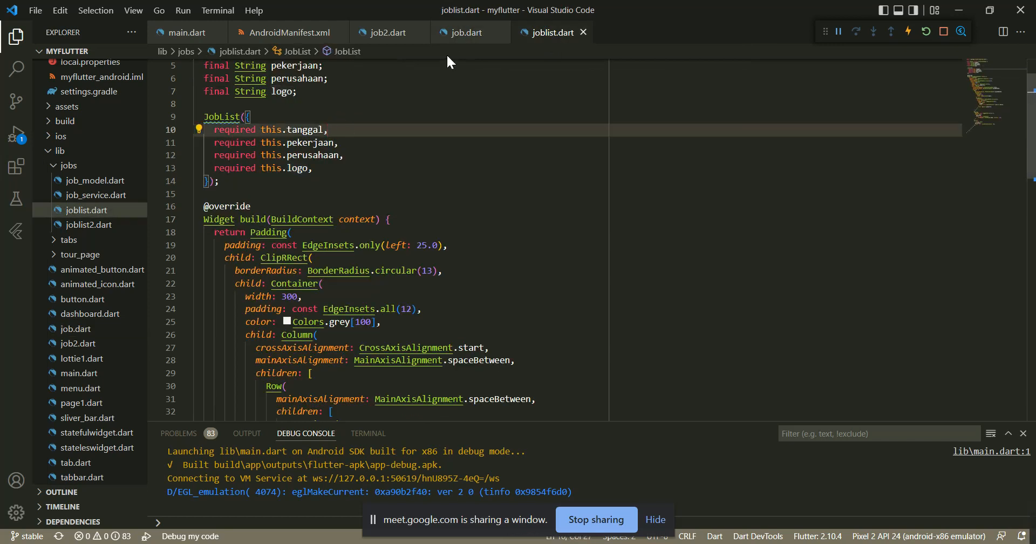
{"action": "left_click", "coordinate": [466, 35]}
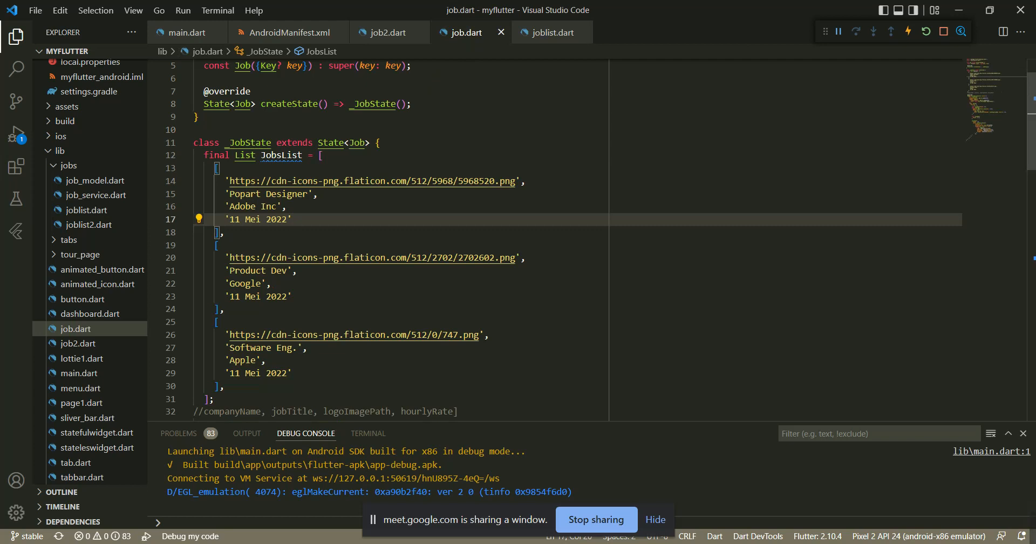
{"action": "scroll", "coordinate": [555, 240], "scroll_direction": "up", "scroll_amount": 2}
{"action": "scroll", "coordinate": [555, 240], "scroll_direction": "down", "scroll_amount": 5}
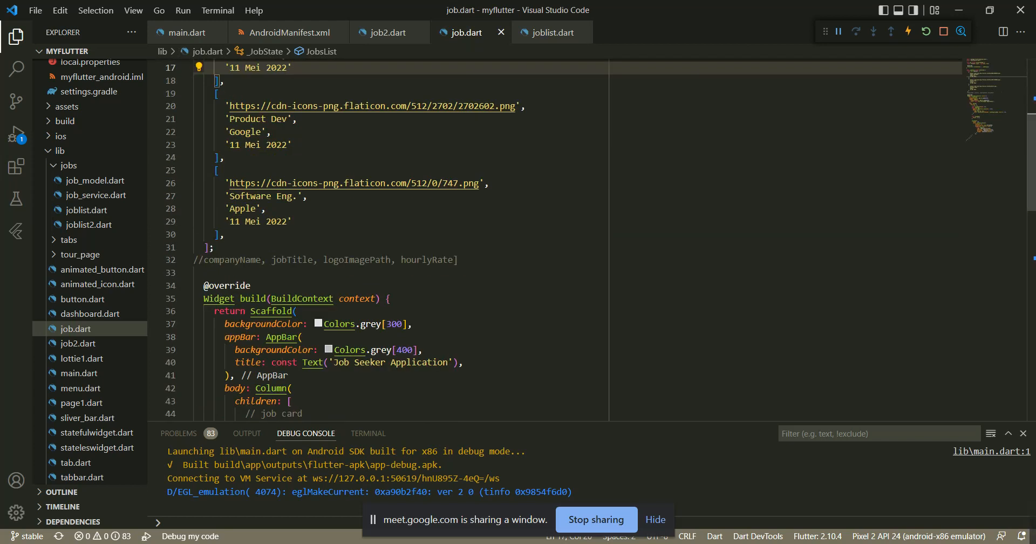
{"action": "scroll", "coordinate": [555, 240], "scroll_direction": "down", "scroll_amount": 4}
{"action": "scroll", "coordinate": [555, 240], "scroll_direction": "up", "scroll_amount": 5}
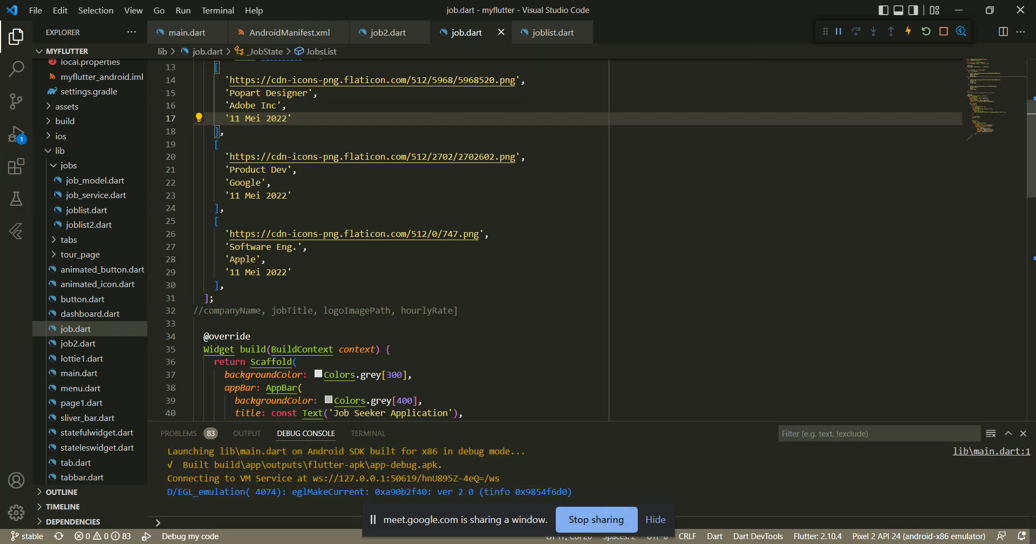
Stop sharing VS Code, minimize it and maximize the Meet browser window.
{"action": "left_click", "coordinate": [591, 521]}
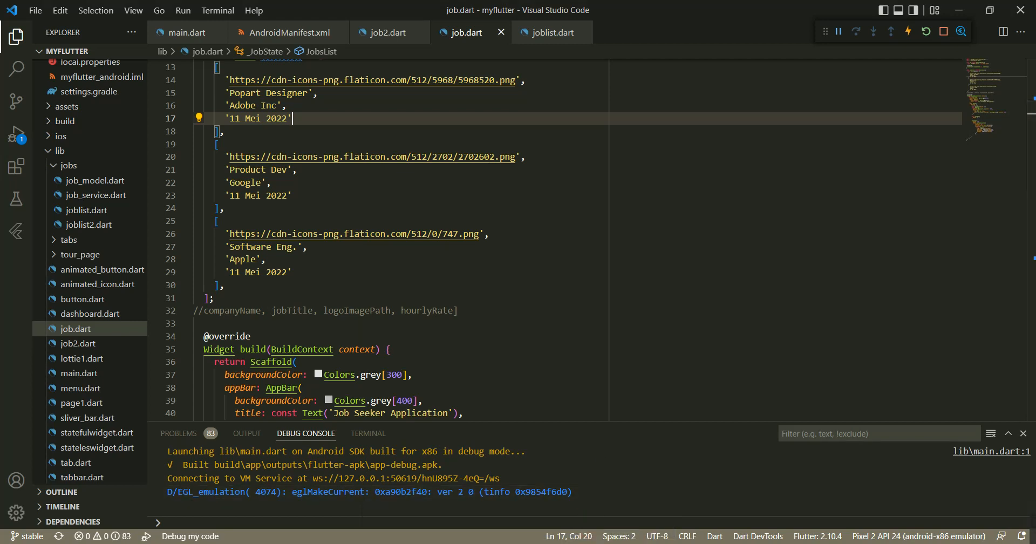
{"action": "left_click", "coordinate": [966, 17]}
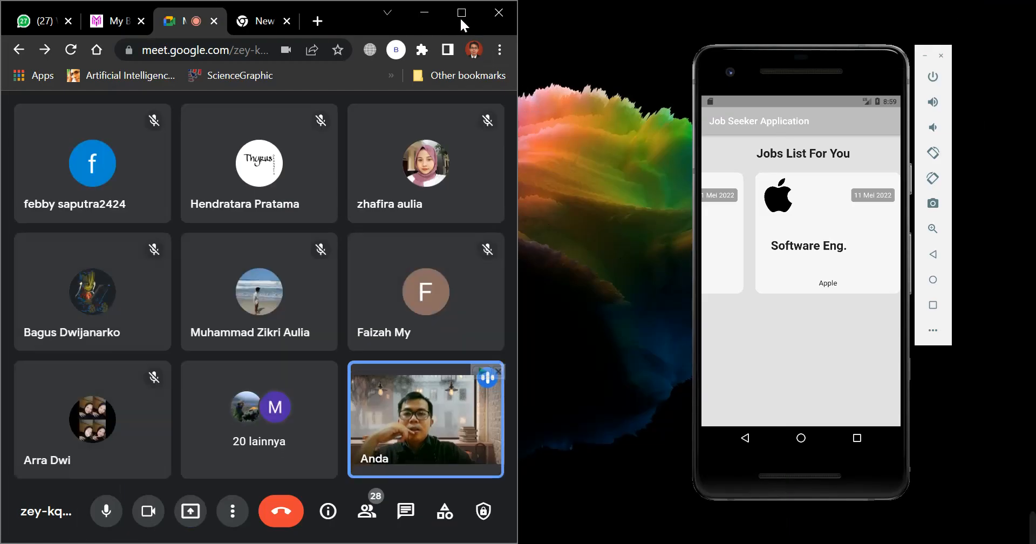
{"action": "double_click", "coordinate": [459, 18]}
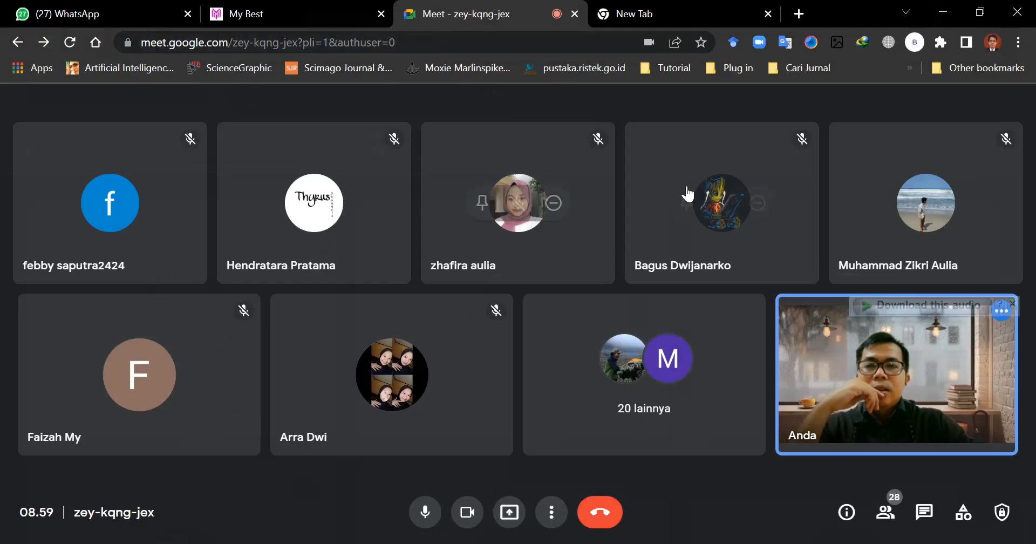
Present the browser's New Tab to the meeting.
{"action": "left_click", "coordinate": [510, 516]}
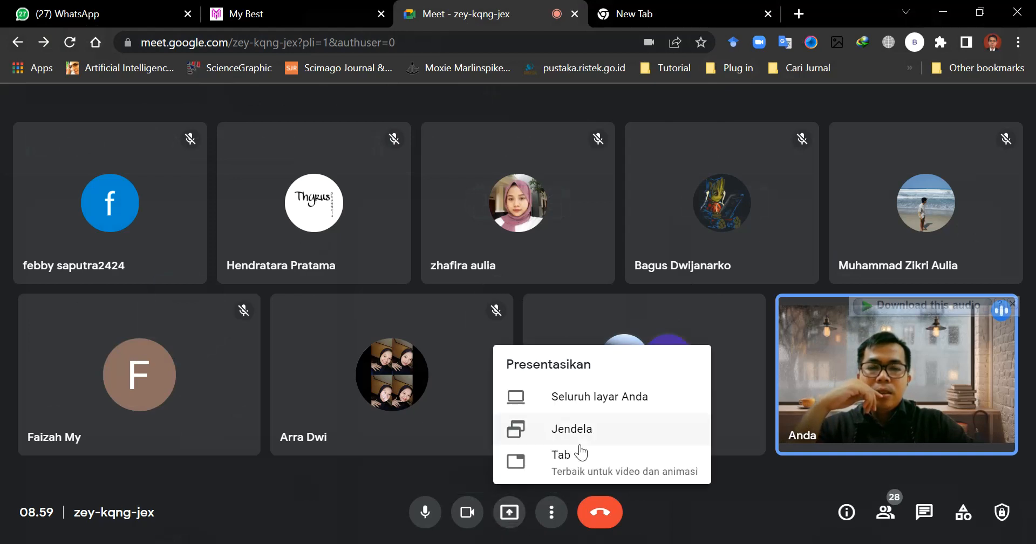
{"action": "left_click", "coordinate": [567, 463]}
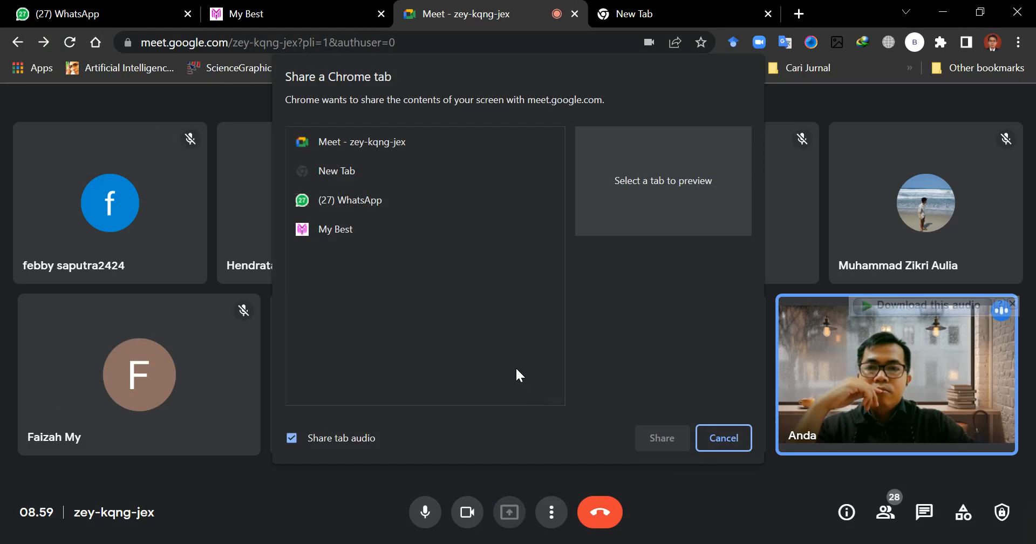
{"action": "left_click", "coordinate": [345, 171]}
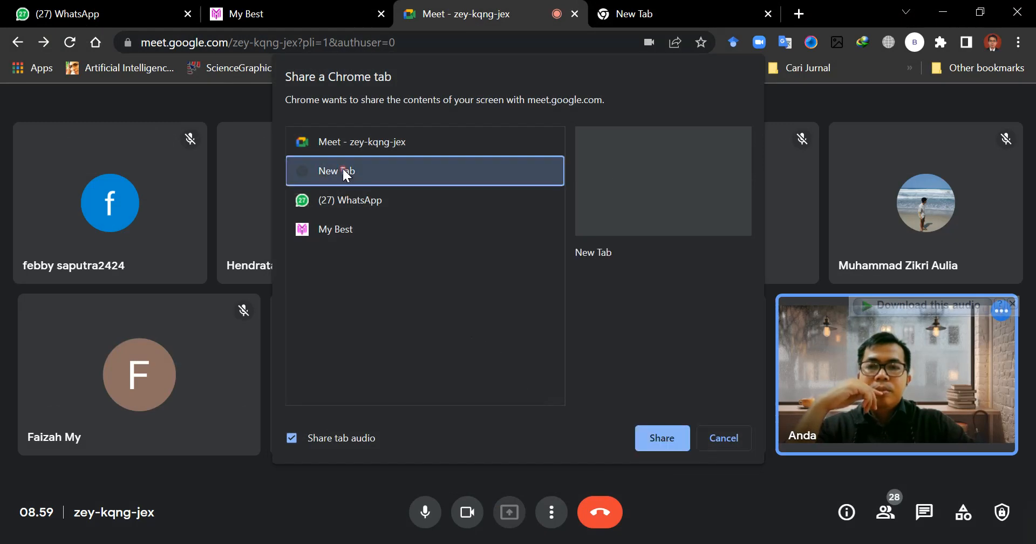
{"action": "left_click", "coordinate": [663, 436]}
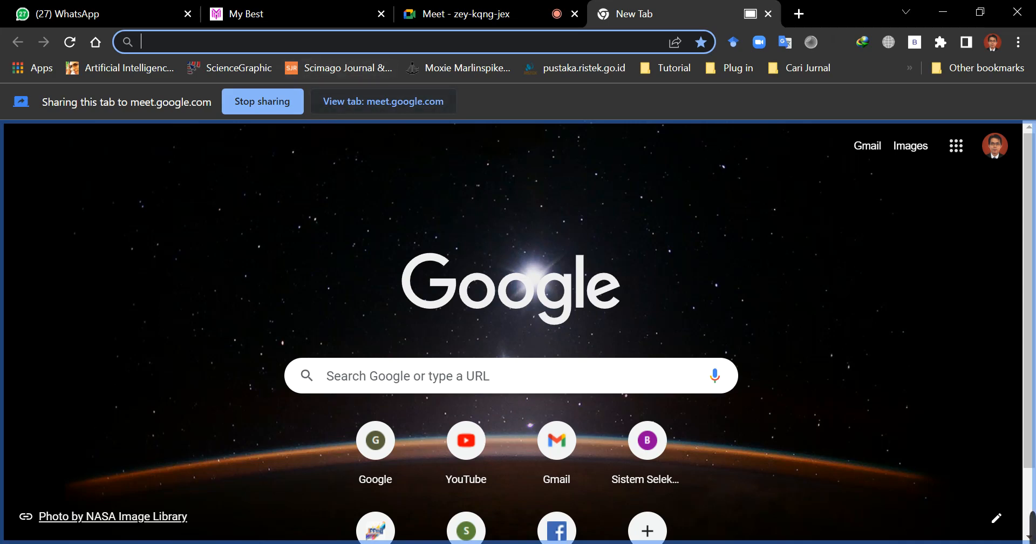
Load mockapi.io from the address bar.
{"action": "type", "text": "mock"}
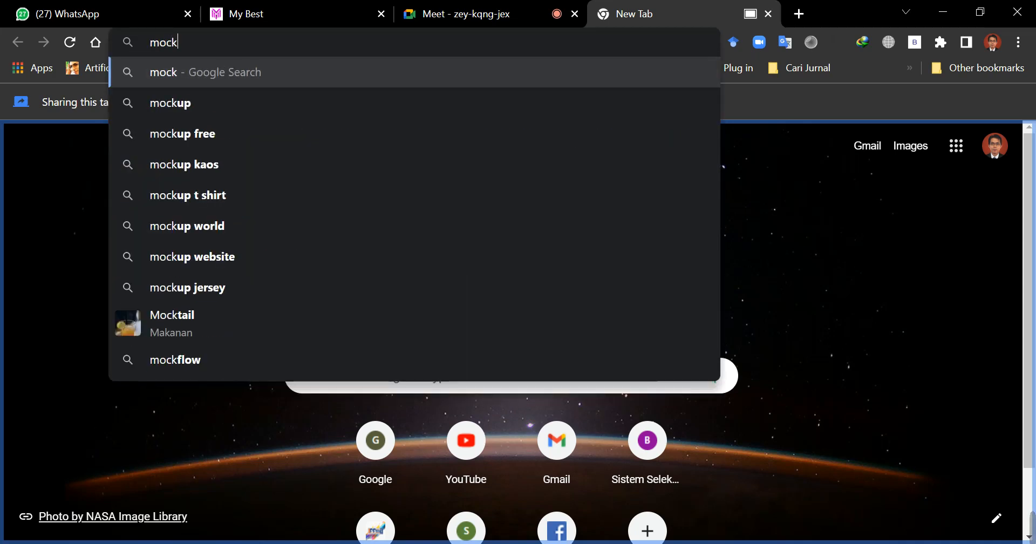
{"action": "type", "text": "api"}
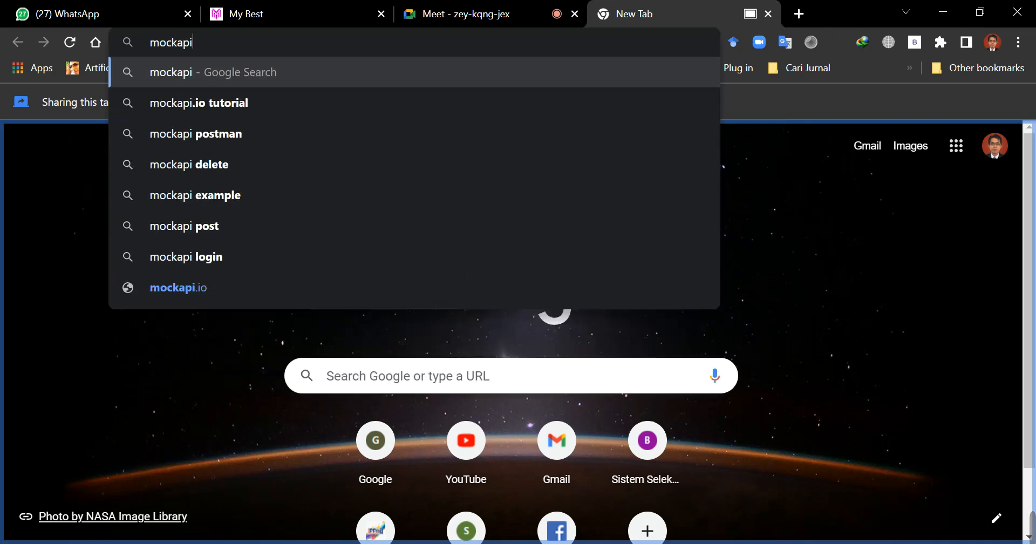
{"action": "type", "text": ".io"}
{"action": "key", "text": "Return"}
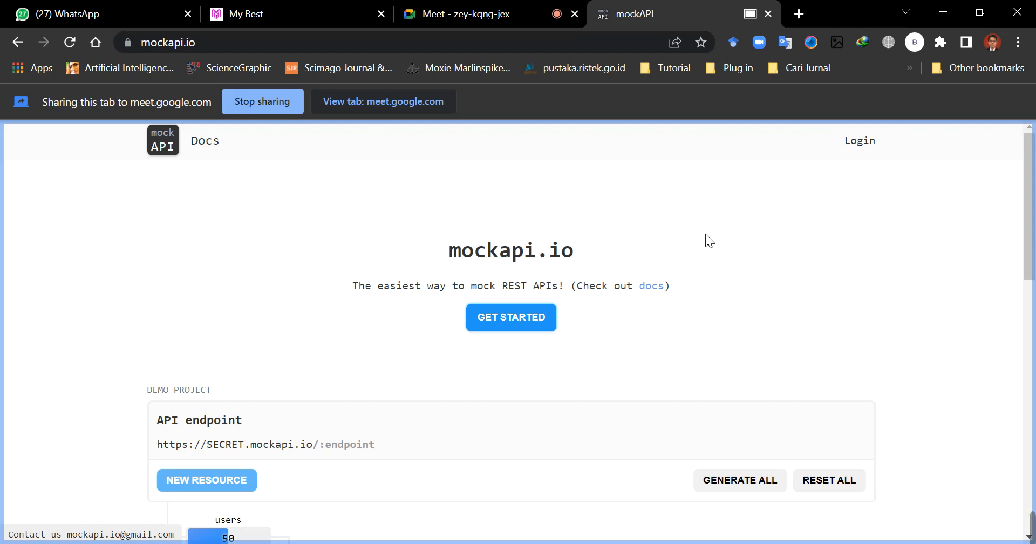
Admit the participant waiting in Meet, then return to the mockAPI tab.
{"action": "scroll", "coordinate": [304, 295], "scroll_direction": "down", "scroll_amount": 2}
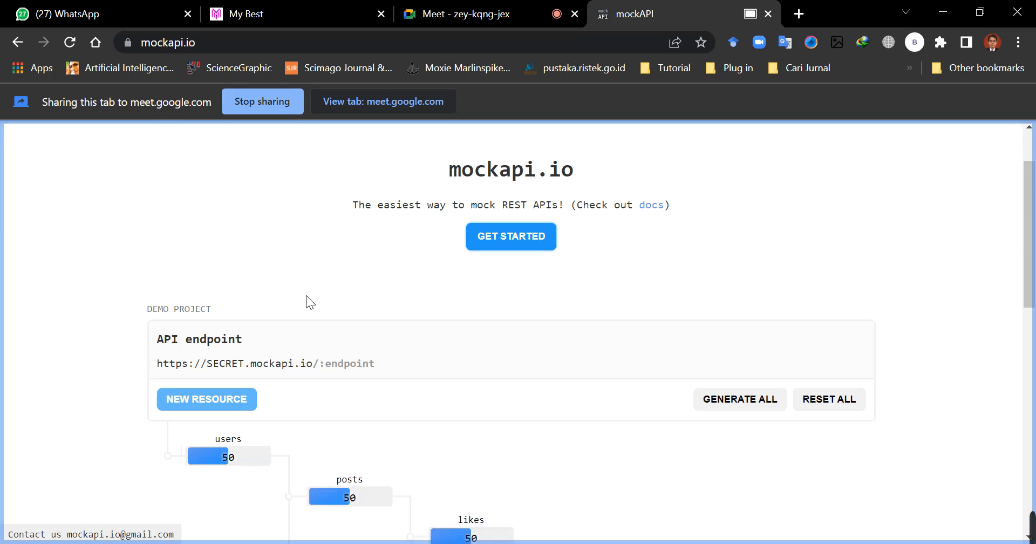
{"action": "scroll", "coordinate": [306, 296], "scroll_direction": "down", "scroll_amount": 4}
{"action": "scroll", "coordinate": [307, 296], "scroll_direction": "up", "scroll_amount": 3}
{"action": "left_click", "coordinate": [433, 14]}
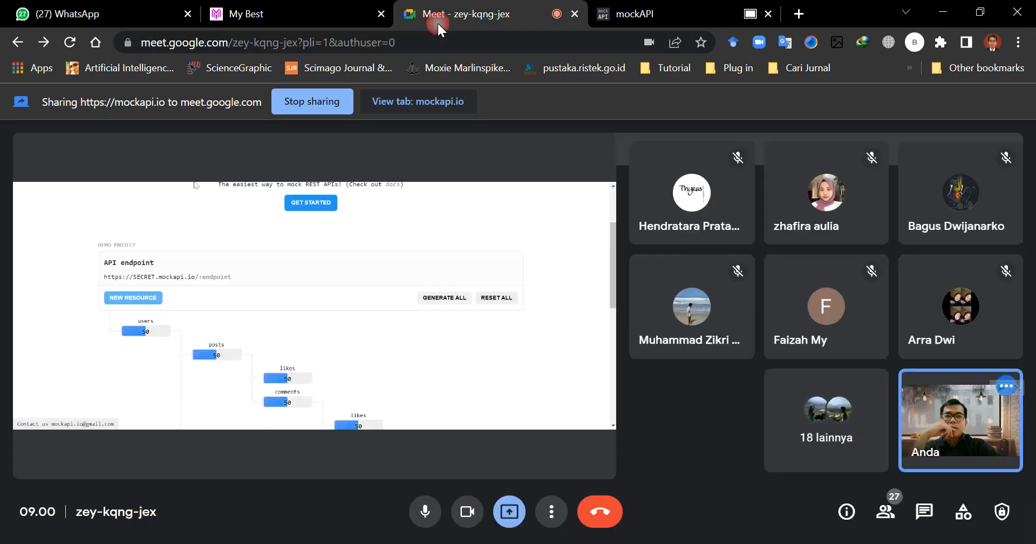
{"action": "left_click", "coordinate": [684, 213]}
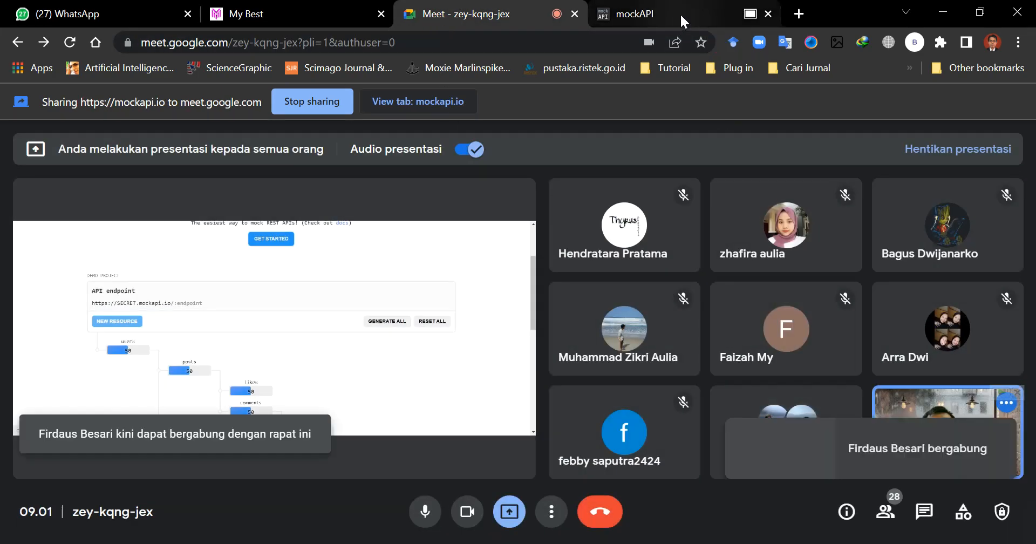
{"action": "left_click", "coordinate": [681, 14]}
Start registration with mockapi.io's GET STARTED button.
{"action": "scroll", "coordinate": [582, 304], "scroll_direction": "up", "scroll_amount": 3}
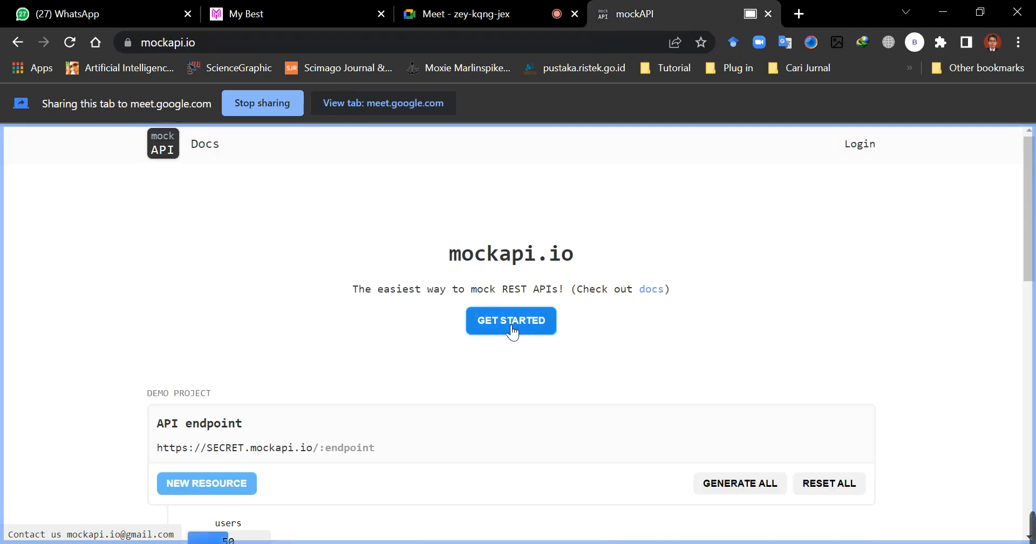
{"action": "left_click", "coordinate": [511, 321]}
{"action": "scroll", "coordinate": [684, 294], "scroll_direction": "down", "scroll_amount": 5}
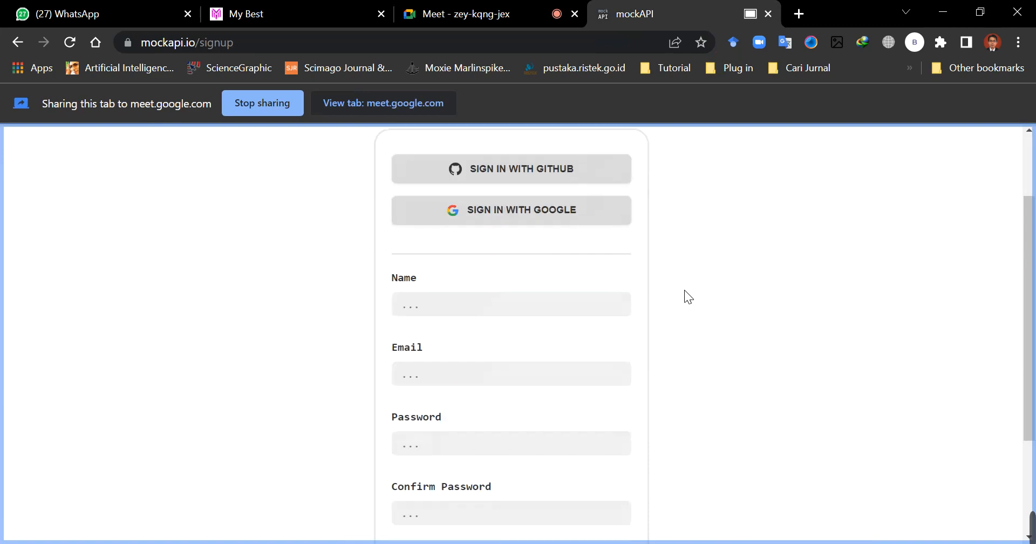
{"action": "scroll", "coordinate": [685, 291], "scroll_direction": "up", "scroll_amount": 5}
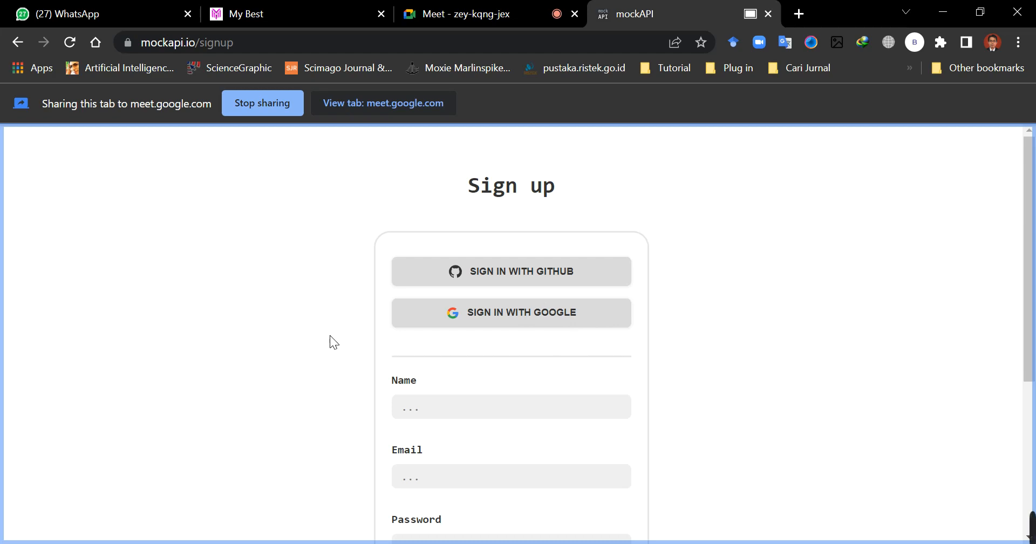
Sign in to mockAPI with Google, picking the account from the account picker.
{"action": "left_click", "coordinate": [522, 319]}
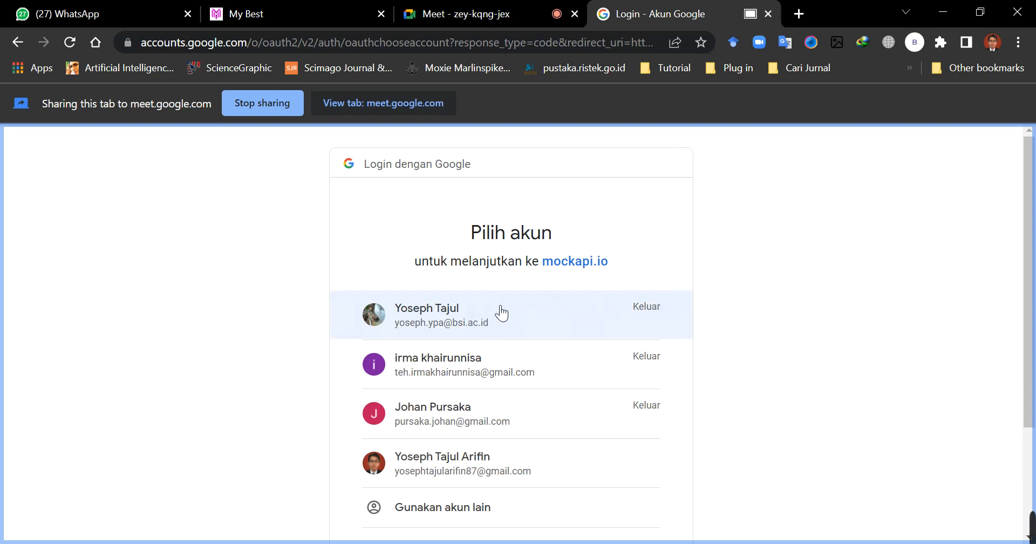
{"action": "left_click", "coordinate": [539, 468]}
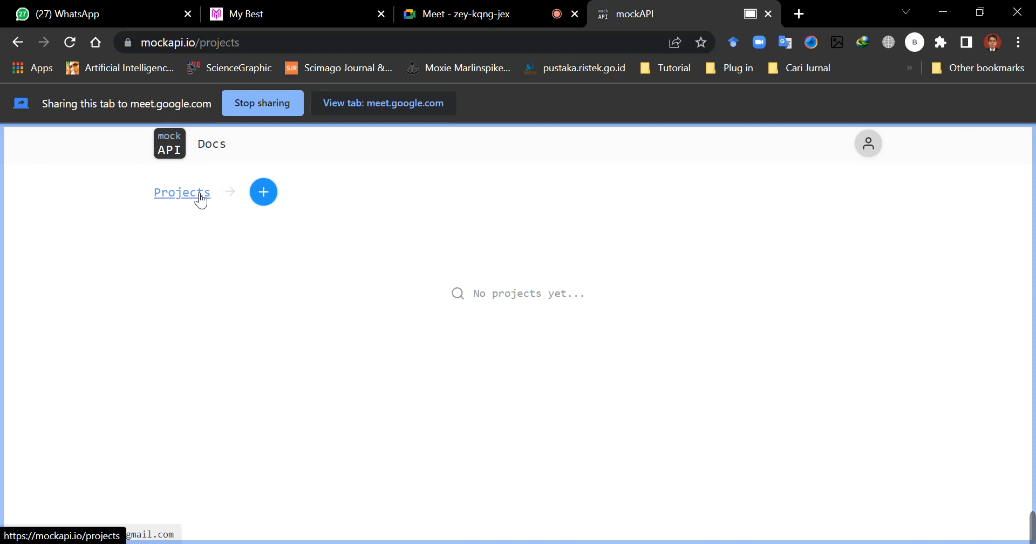
Create a new mockAPI project with the Project name 'datajob'.
{"action": "left_click", "coordinate": [270, 194]}
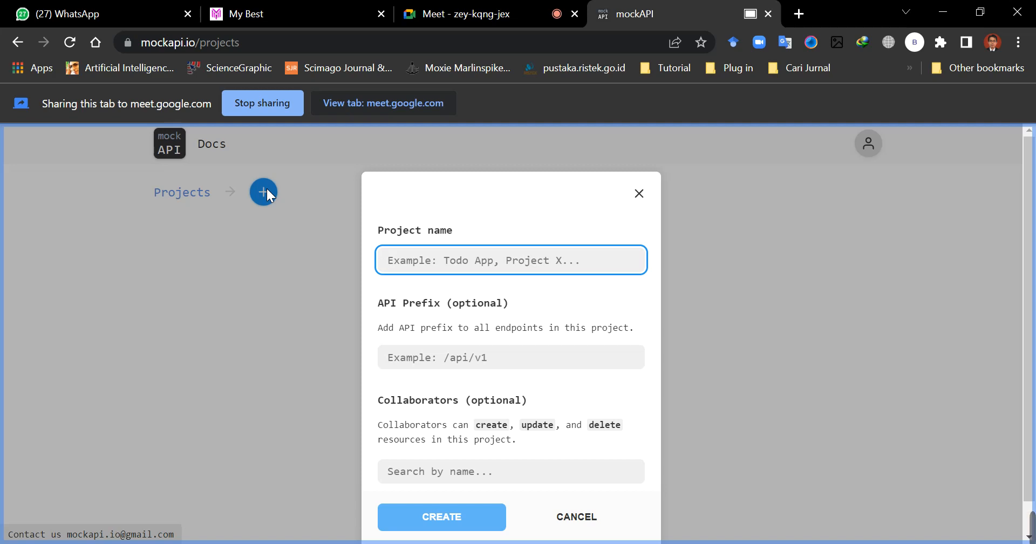
{"action": "type", "text": "data"}
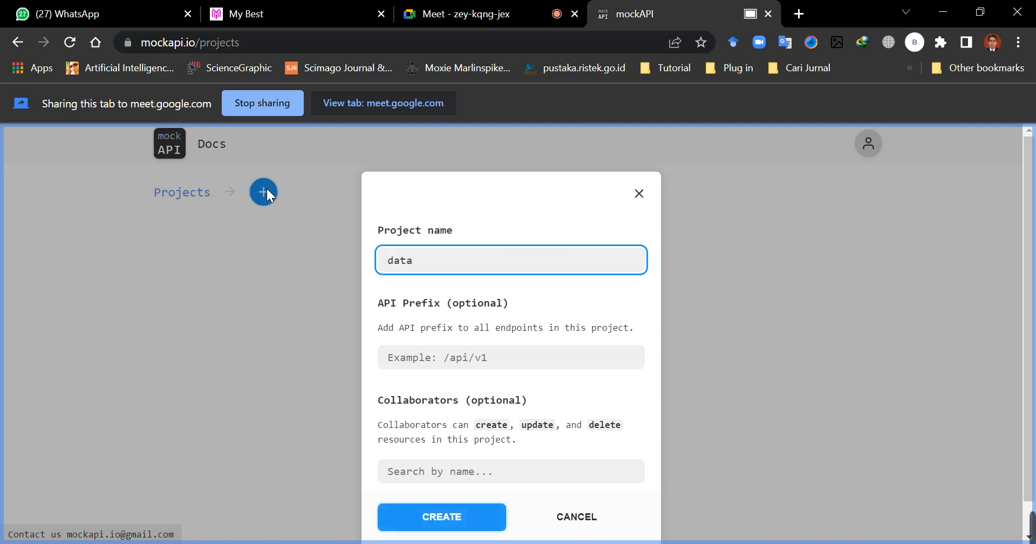
{"action": "type", "text": "job"}
{"action": "scroll", "coordinate": [511, 334], "scroll_direction": "down", "scroll_amount": 1}
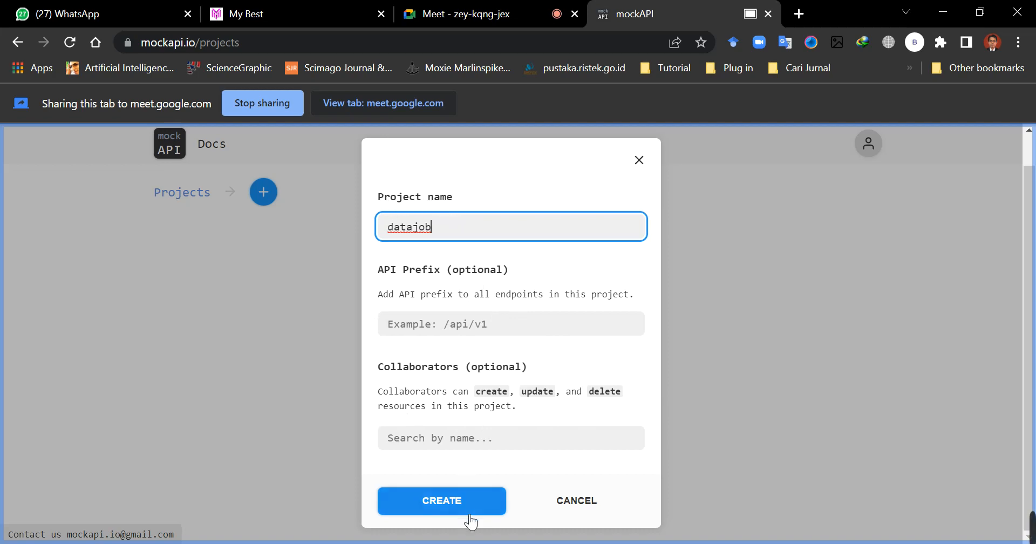
{"action": "left_click", "coordinate": [457, 503]}
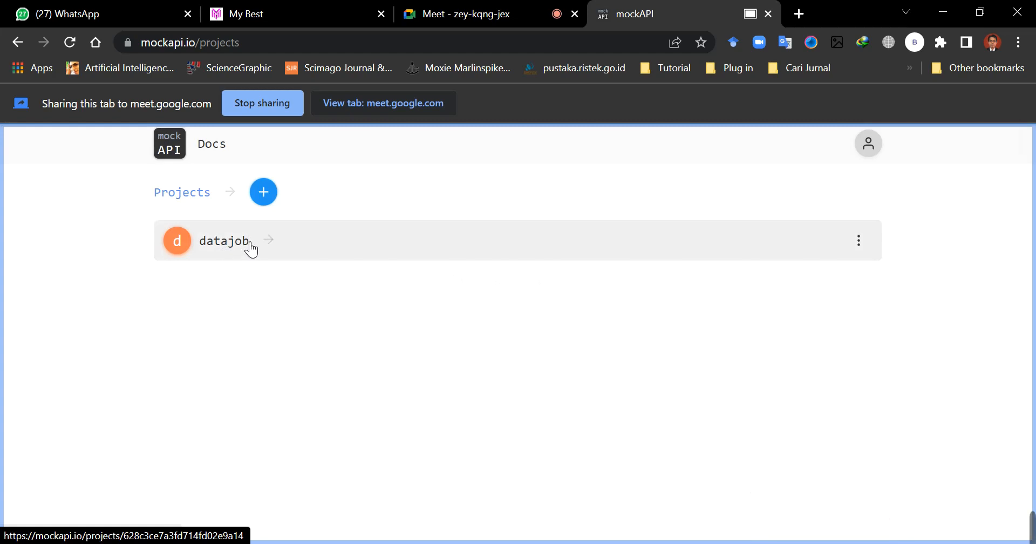
Open the datajob project, inspect its endpoint URL, and start a new resource.
{"action": "left_click", "coordinate": [248, 246]}
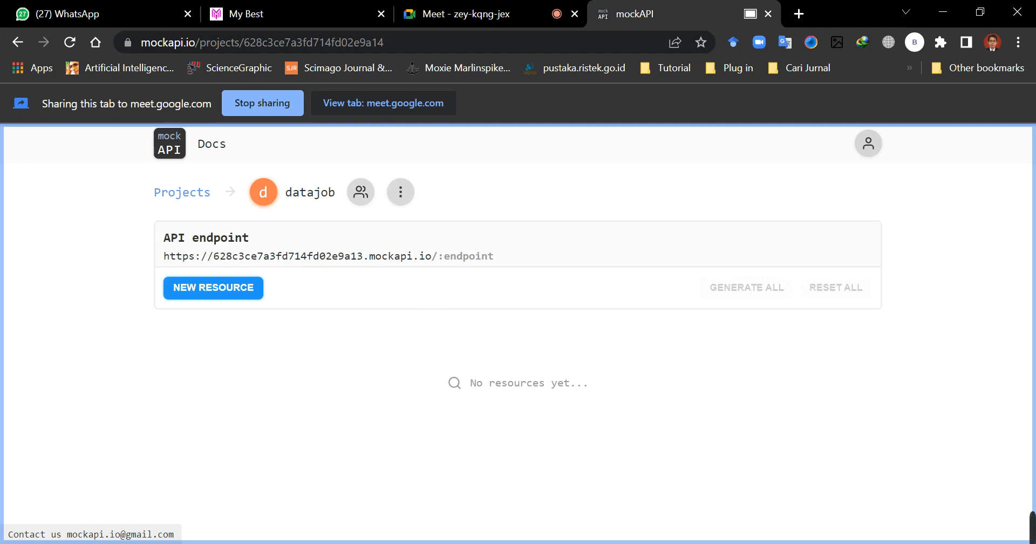
{"action": "left_click_drag", "start_coordinate": [438, 256], "coordinate": [158, 258]}
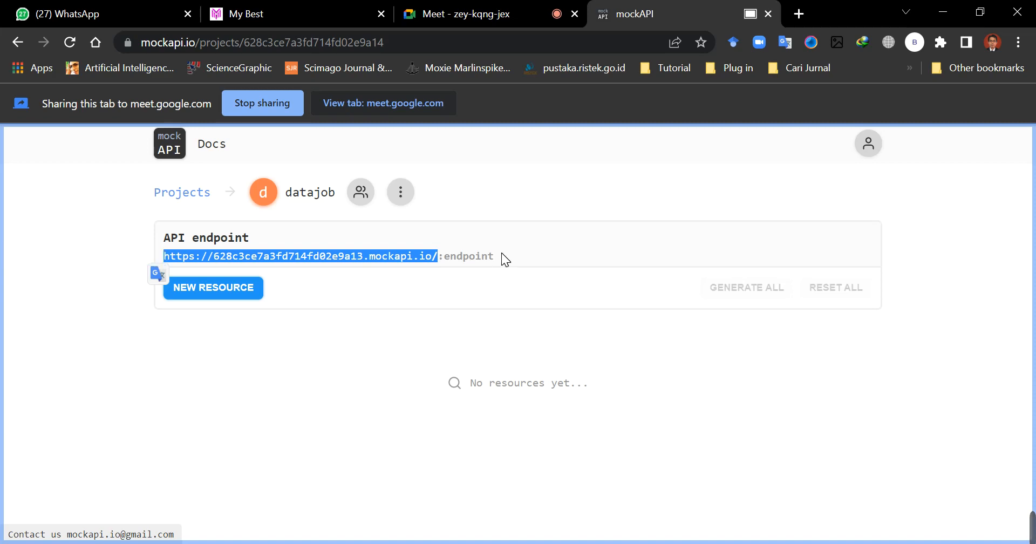
{"action": "left_click_drag", "start_coordinate": [495, 256], "coordinate": [437, 256]}
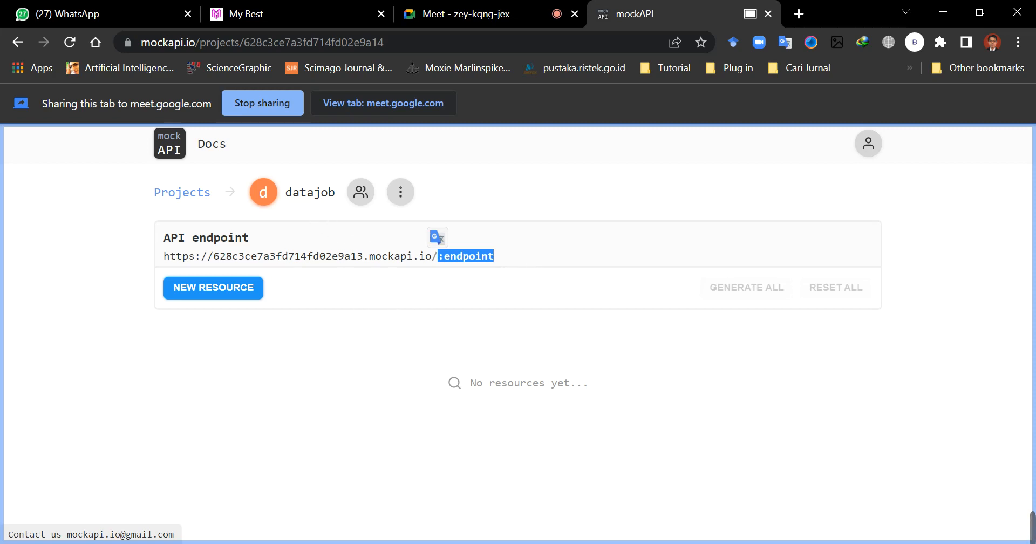
{"action": "left_click", "coordinate": [511, 257]}
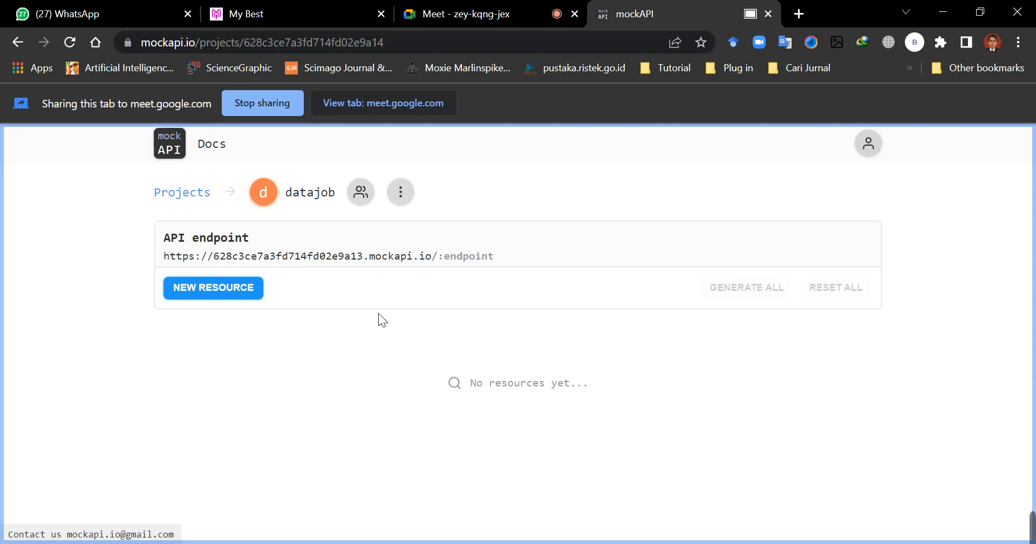
{"action": "left_click", "coordinate": [223, 295]}
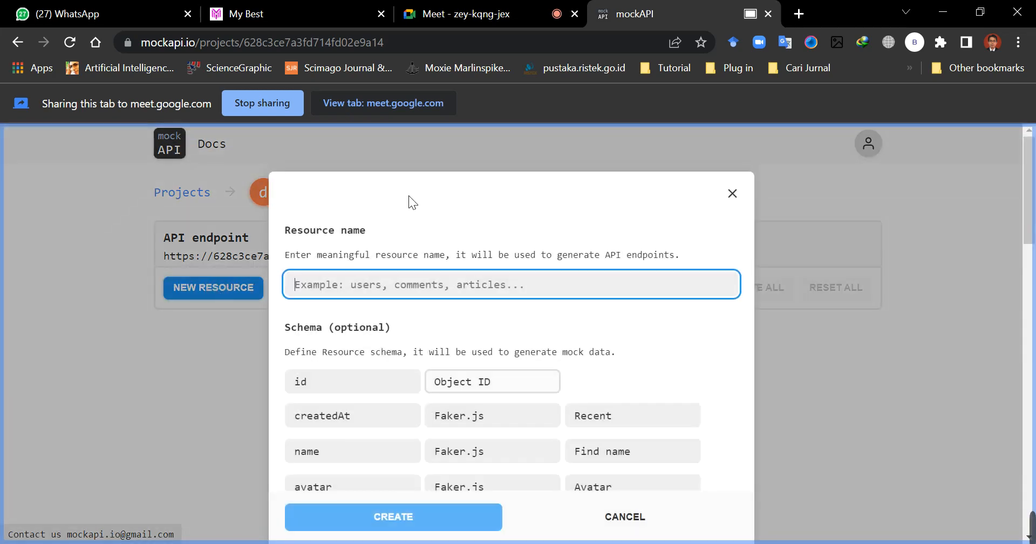
Focus the empty Resource name field, then switch to the Google Meet tab.
{"action": "left_click", "coordinate": [449, 166]}
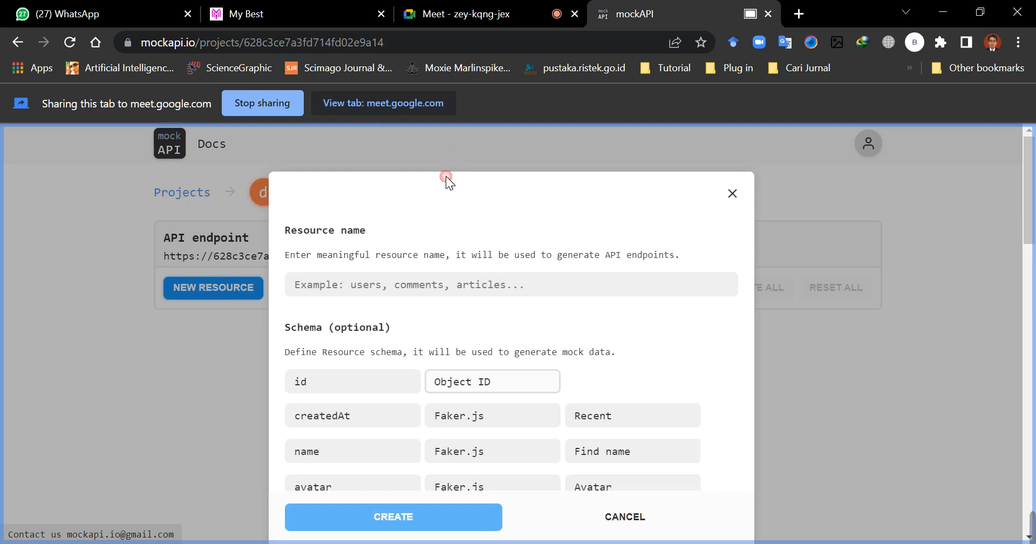
{"action": "scroll", "coordinate": [586, 315], "scroll_direction": "down", "scroll_amount": 2}
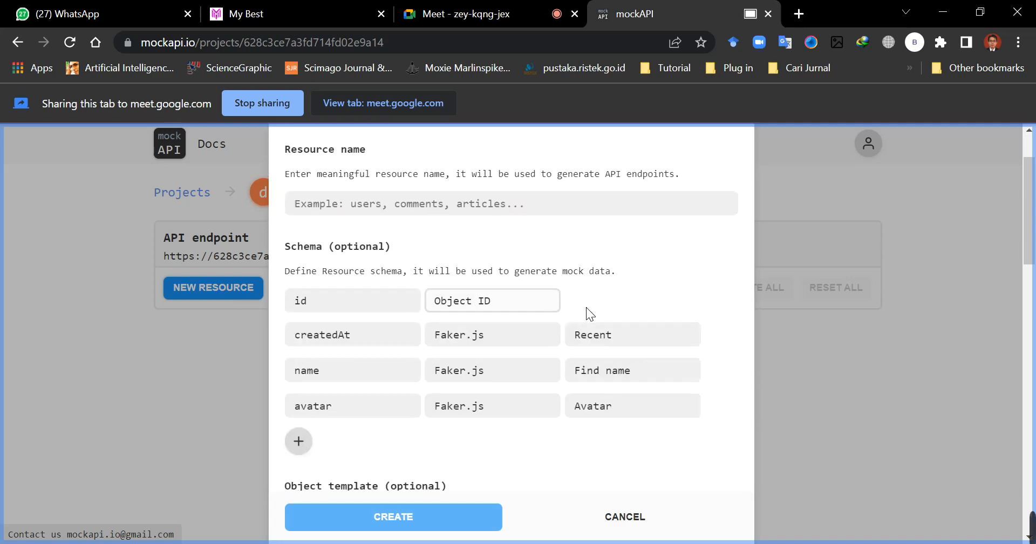
{"action": "left_click", "coordinate": [393, 207]}
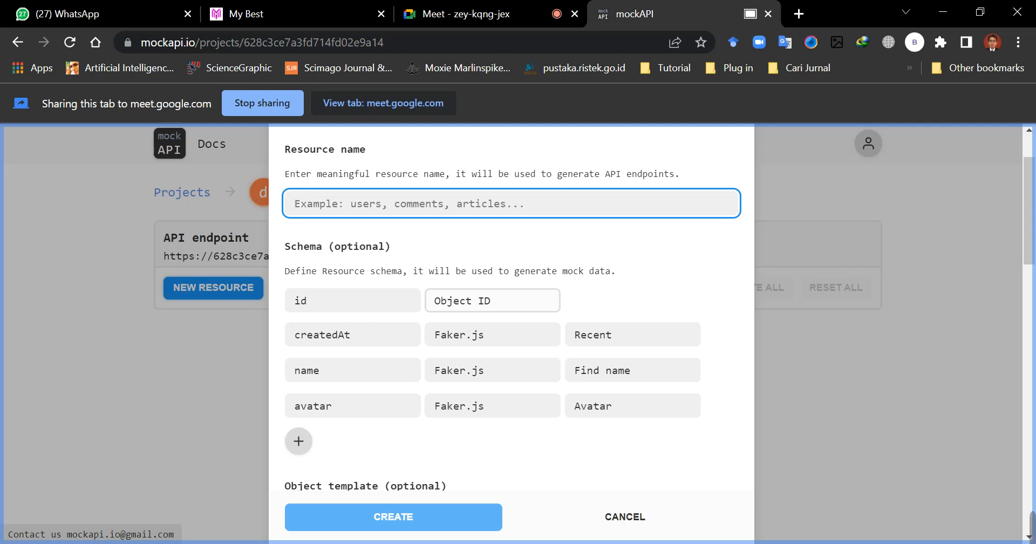
{"action": "left_click", "coordinate": [442, 13]}
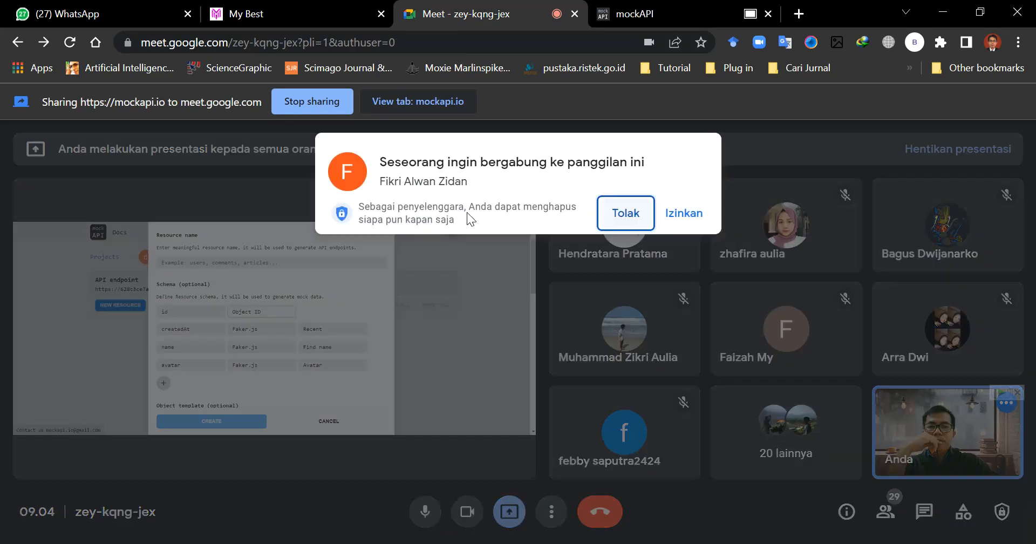
Admit the waiting participant, dismiss the IDM warning, and return to the mockAPI tab.
{"action": "left_click", "coordinate": [681, 214]}
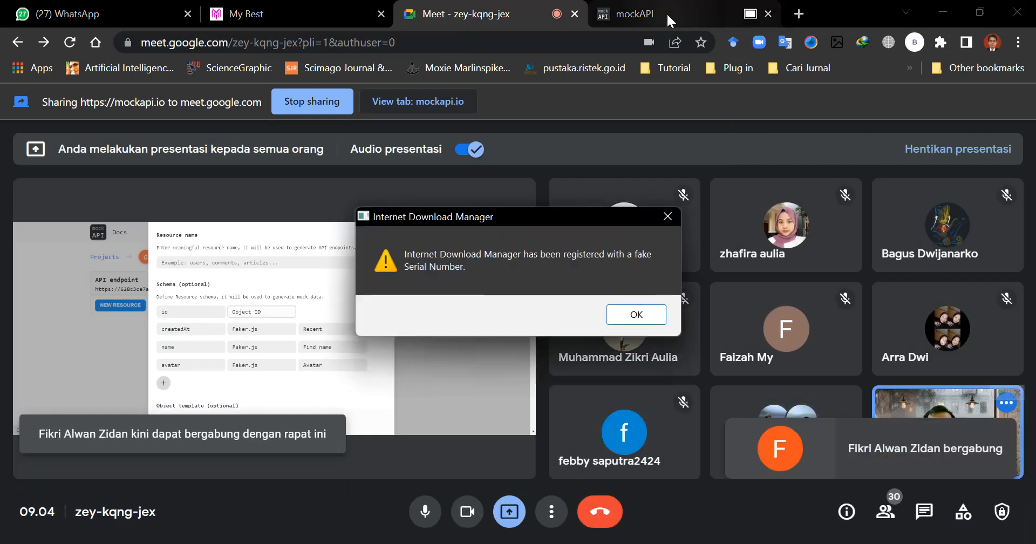
{"action": "left_click", "coordinate": [669, 217]}
{"action": "left_click", "coordinate": [631, 13]}
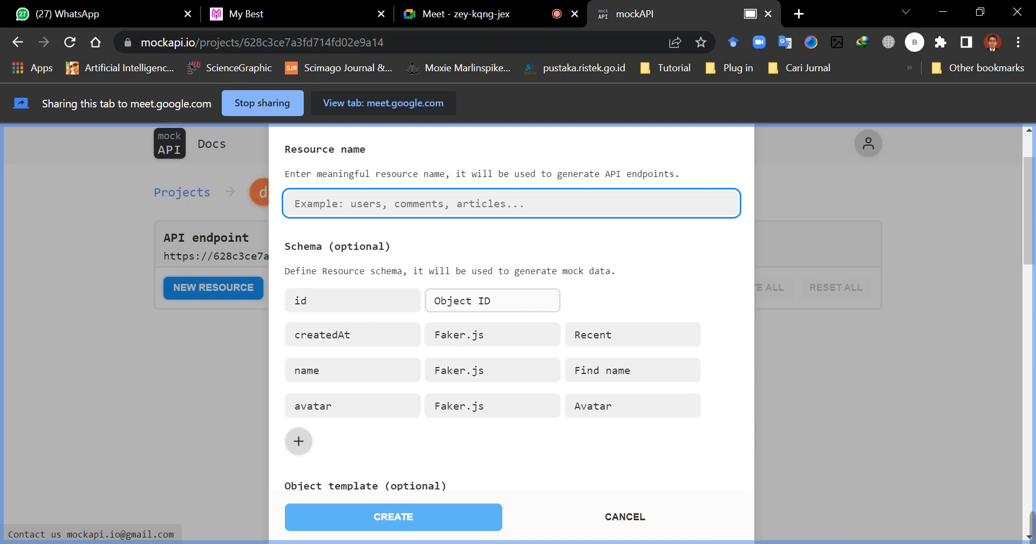
Name the resource 'job' and rename the createdAt field to nm_pekerjaan.
{"action": "type", "text": "job"}
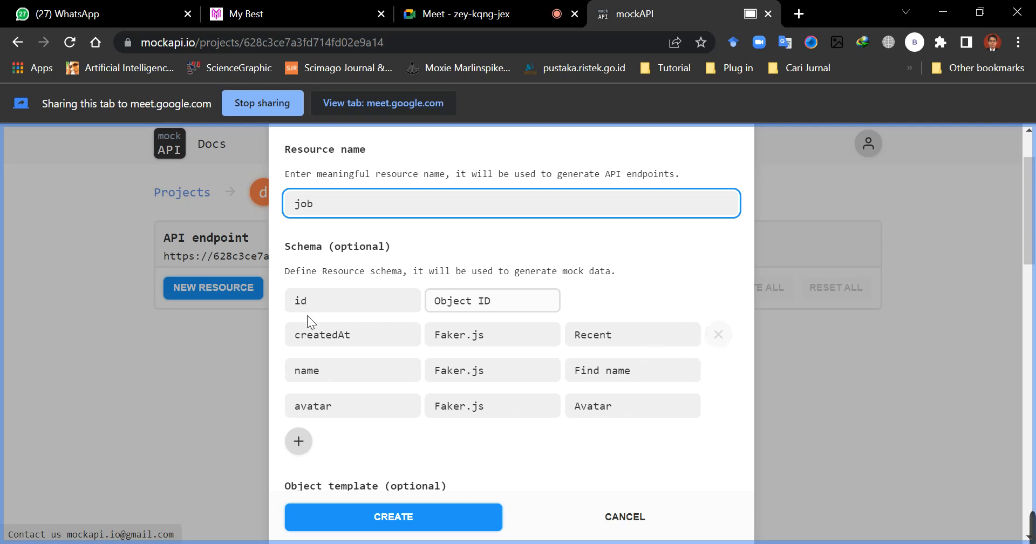
{"action": "left_click", "coordinate": [493, 300]}
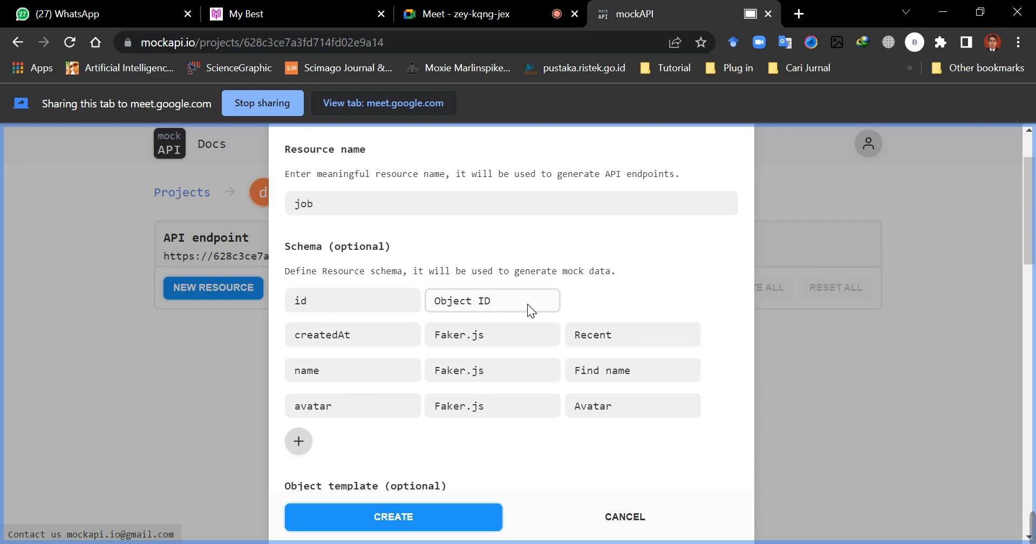
{"action": "left_click", "coordinate": [389, 311]}
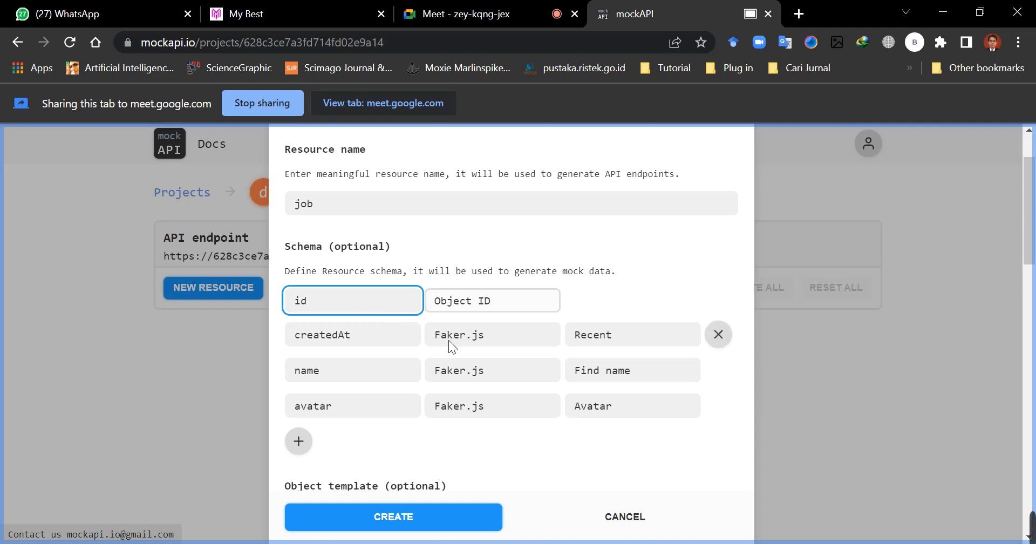
{"action": "left_click_drag", "start_coordinate": [353, 335], "coordinate": [292, 334]}
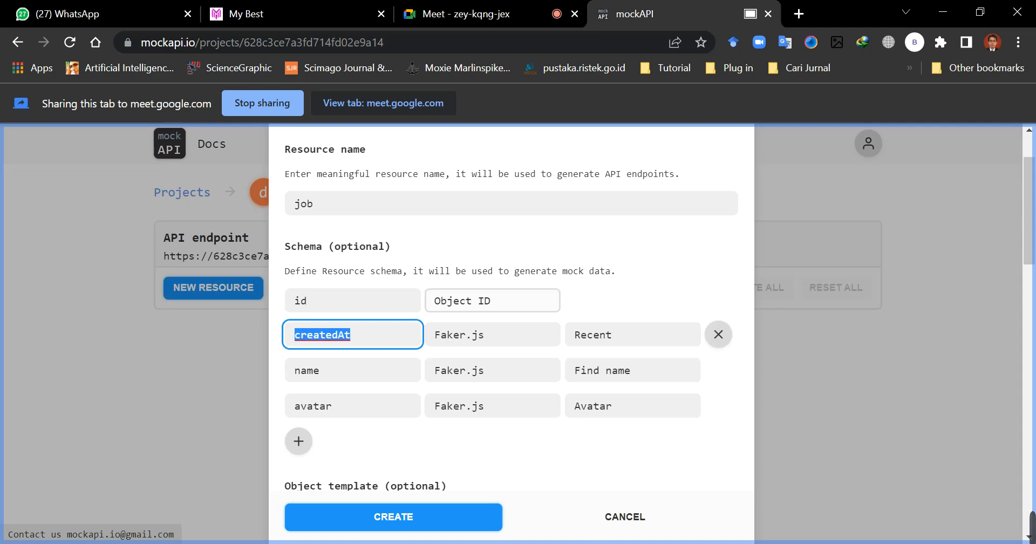
{"action": "type", "text": "nama"}
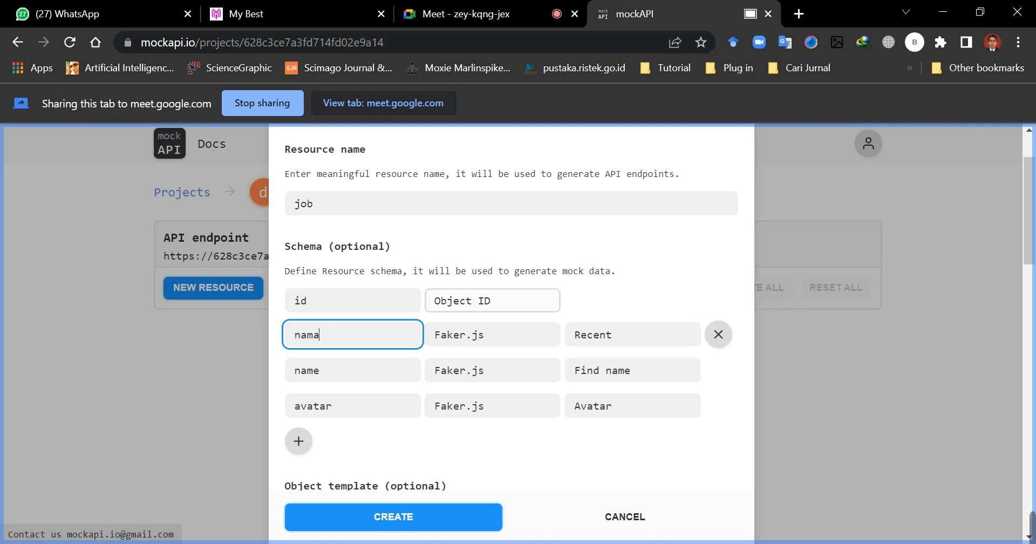
{"action": "type", "text": "_pekerjaan"}
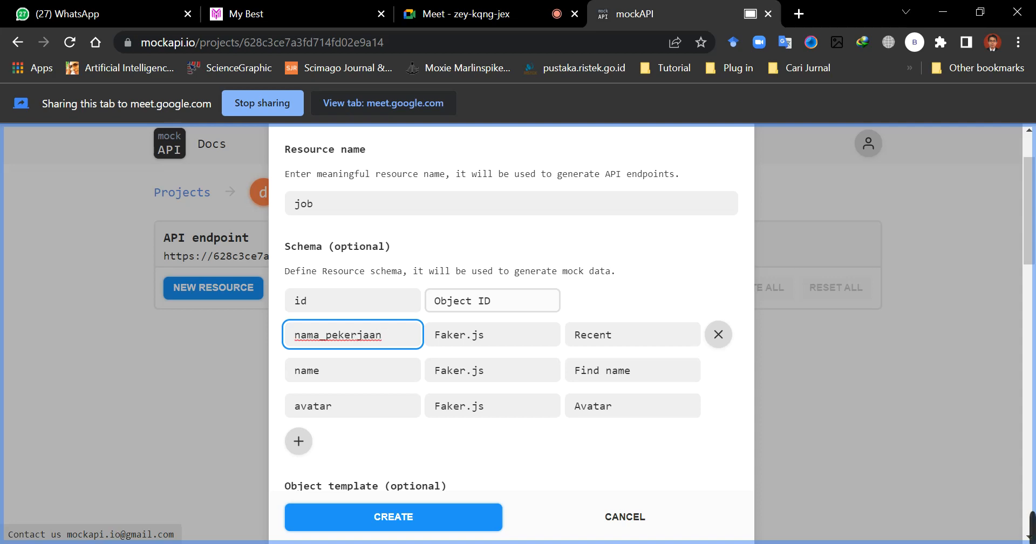
{"action": "left_click", "coordinate": [320, 335]}
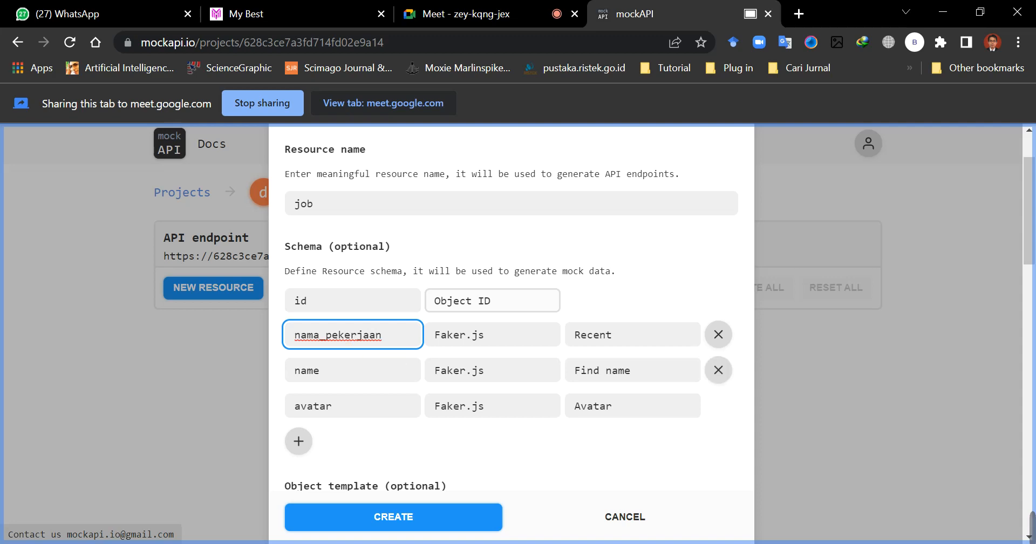
{"action": "key", "text": "BackSpace"}
{"action": "key", "text": "BackSpace"}
{"action": "key", "text": "BackSpace"}
{"action": "type", "text": "m"}
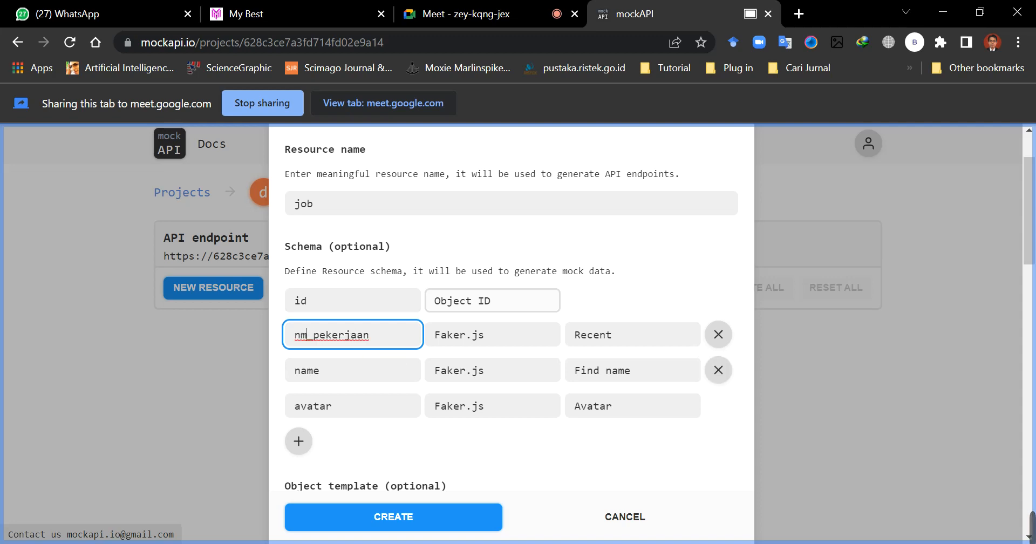
Rename the name field to nm_perusahaan and the avatar field to avail.
{"action": "left_click", "coordinate": [382, 371]}
{"action": "key", "text": "BackSpace"}
{"action": "key", "text": "BackSpace"}
{"action": "key", "text": "BackSpace"}
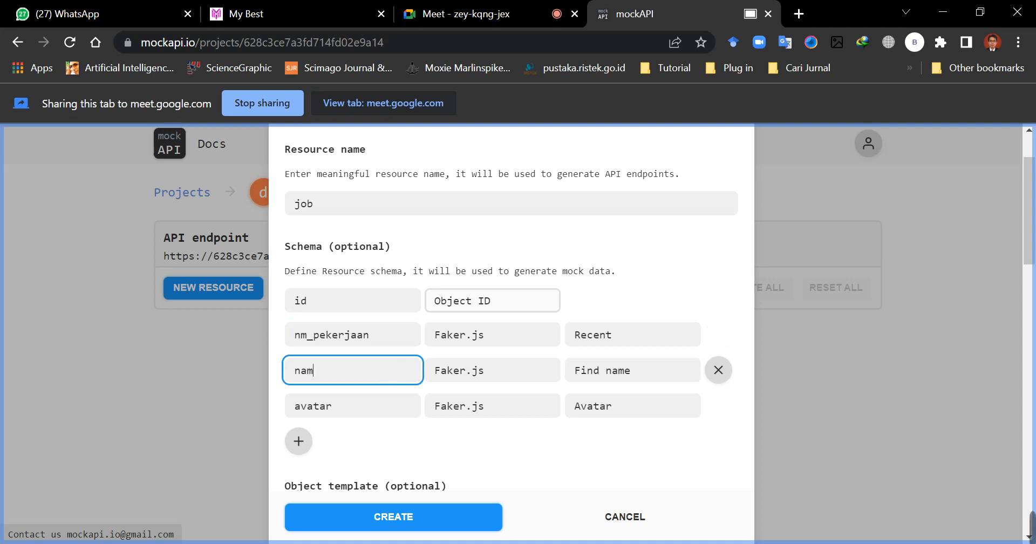
{"action": "type", "text": "m_peu"}
{"action": "key", "text": "BackSpace"}
{"action": "type", "text": "rusahaan"}
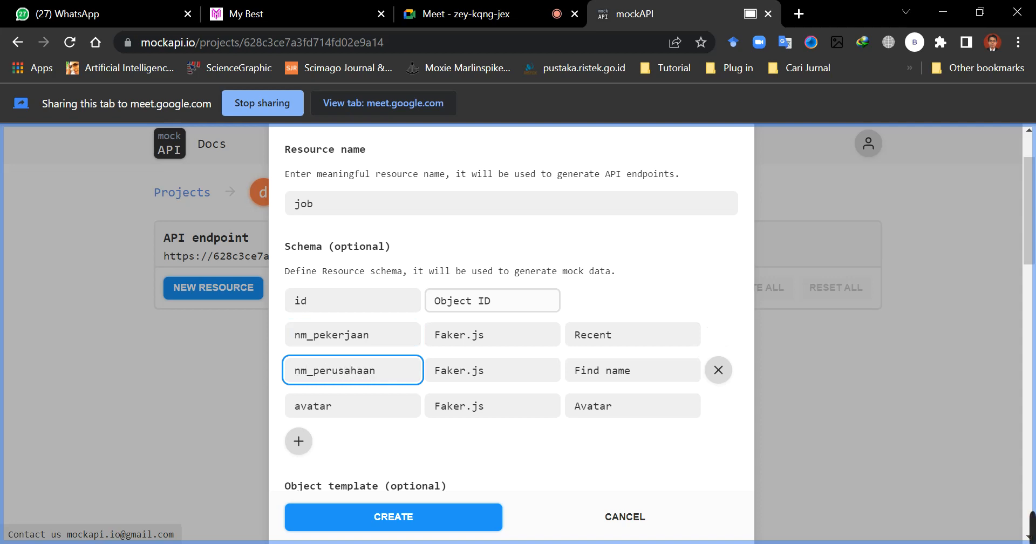
{"action": "left_click", "coordinate": [347, 405]}
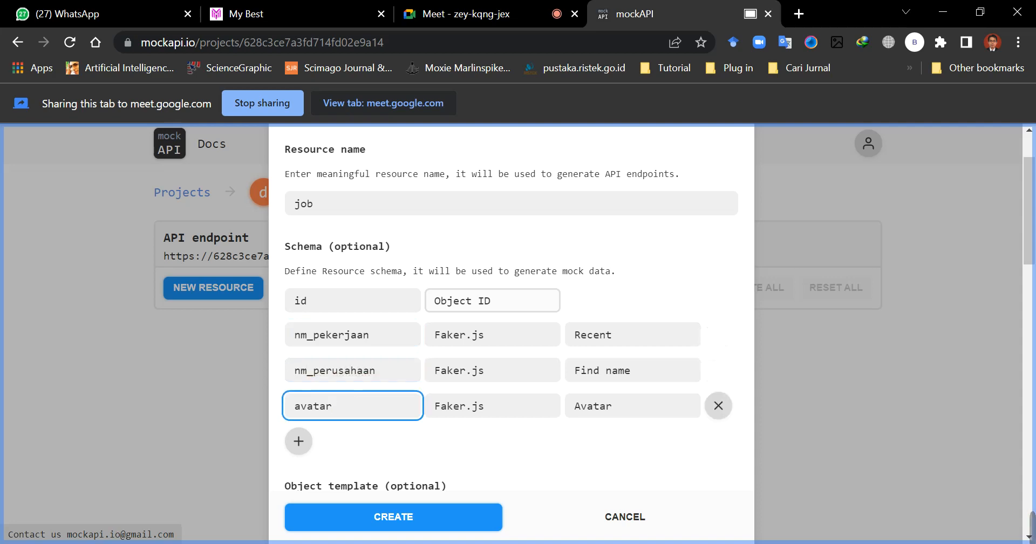
{"action": "left_click_drag", "start_coordinate": [335, 406], "coordinate": [294, 406]}
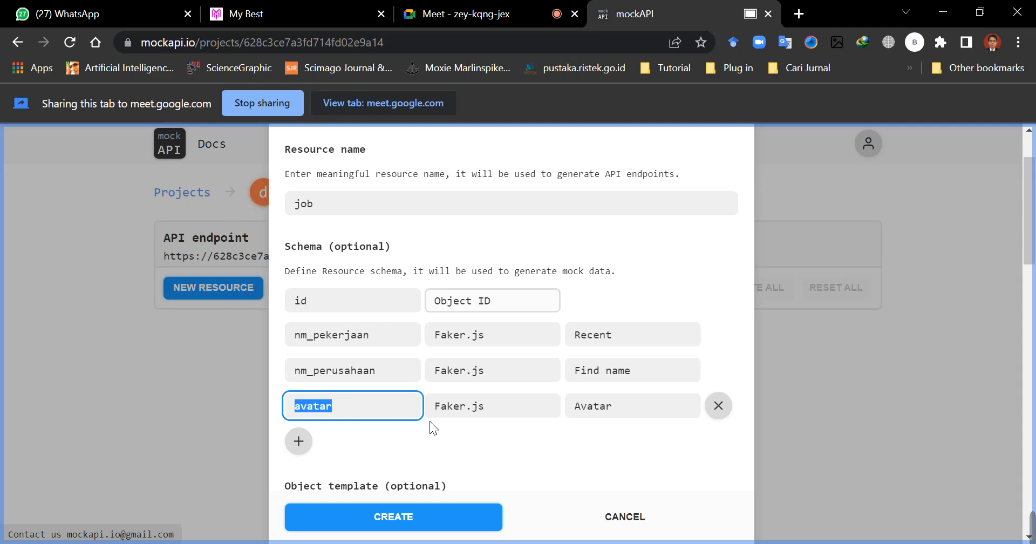
{"action": "type", "text": "avail"}
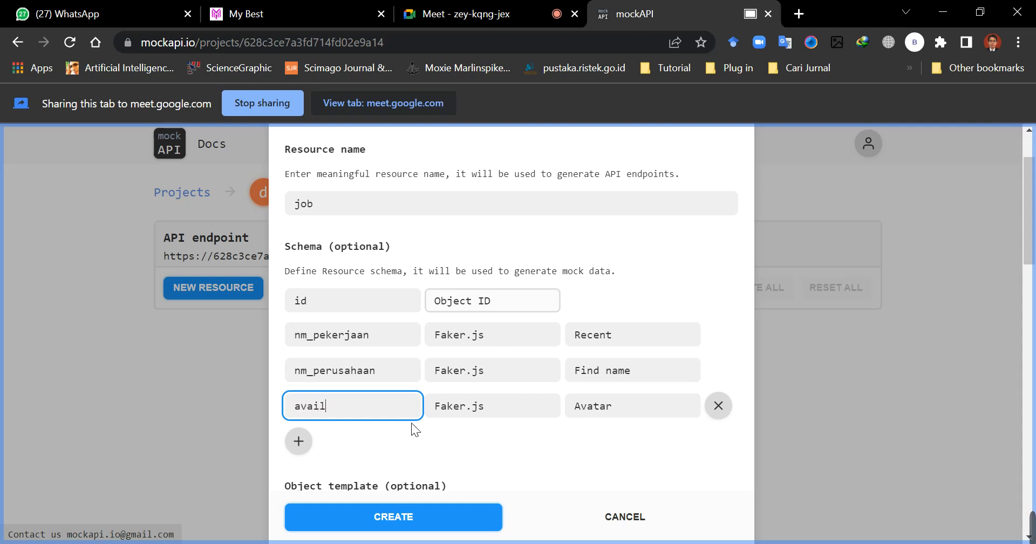
Add a fifth schema field named 'logo'.
{"action": "left_click", "coordinate": [302, 442]}
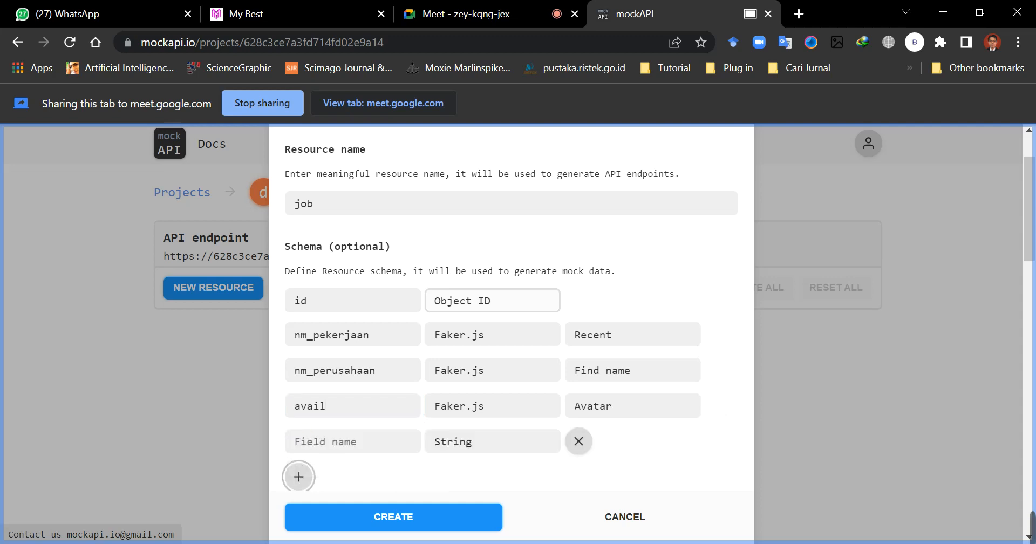
{"action": "left_click", "coordinate": [338, 440]}
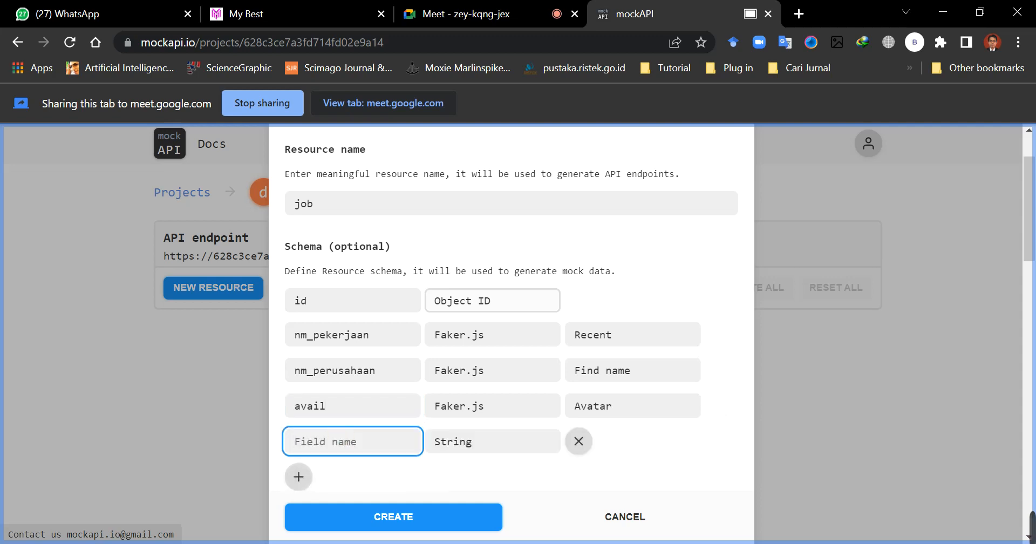
{"action": "type", "text": "logo"}
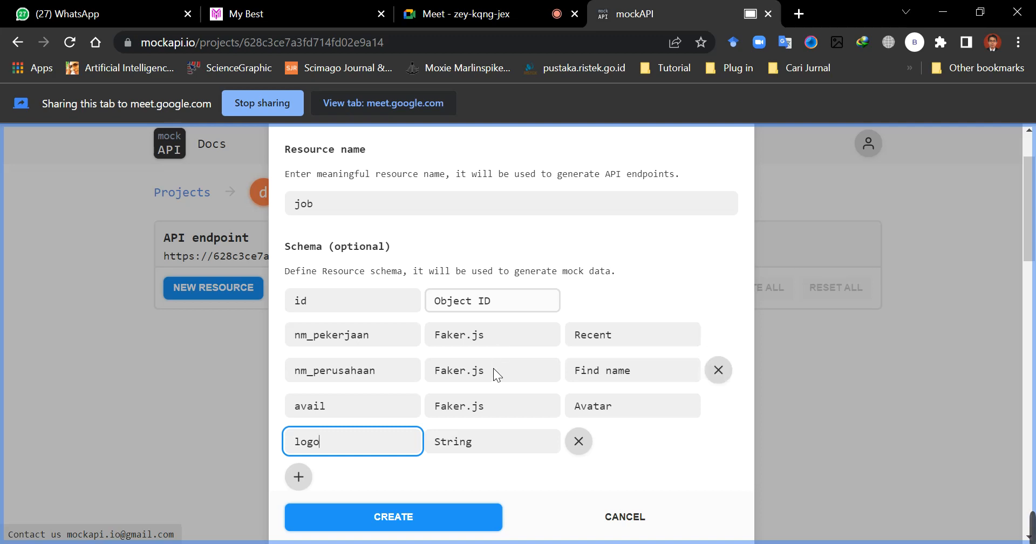
Change the logo field's type from String to Faker.js.
{"action": "left_click", "coordinate": [509, 405]}
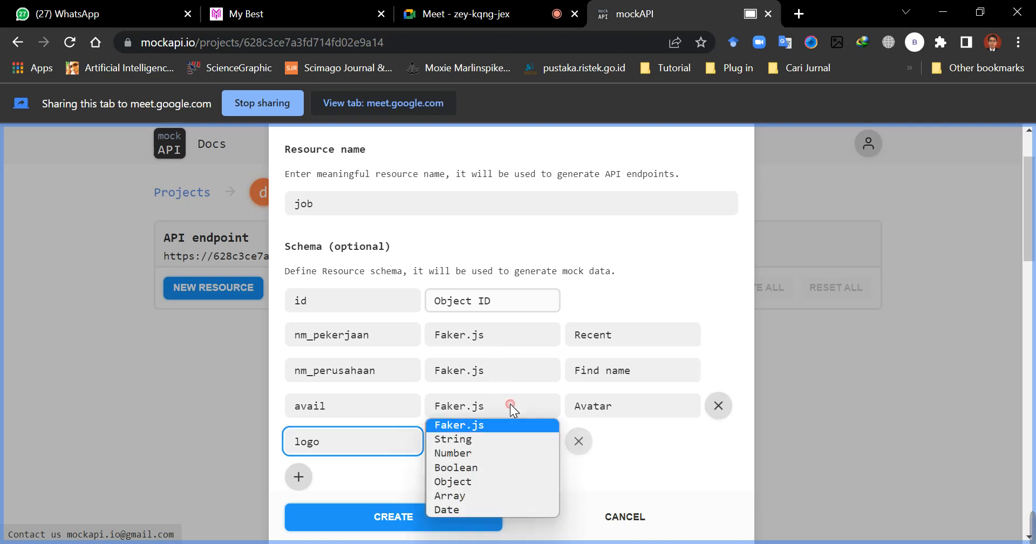
{"action": "left_click", "coordinate": [613, 452]}
{"action": "left_click", "coordinate": [540, 406]}
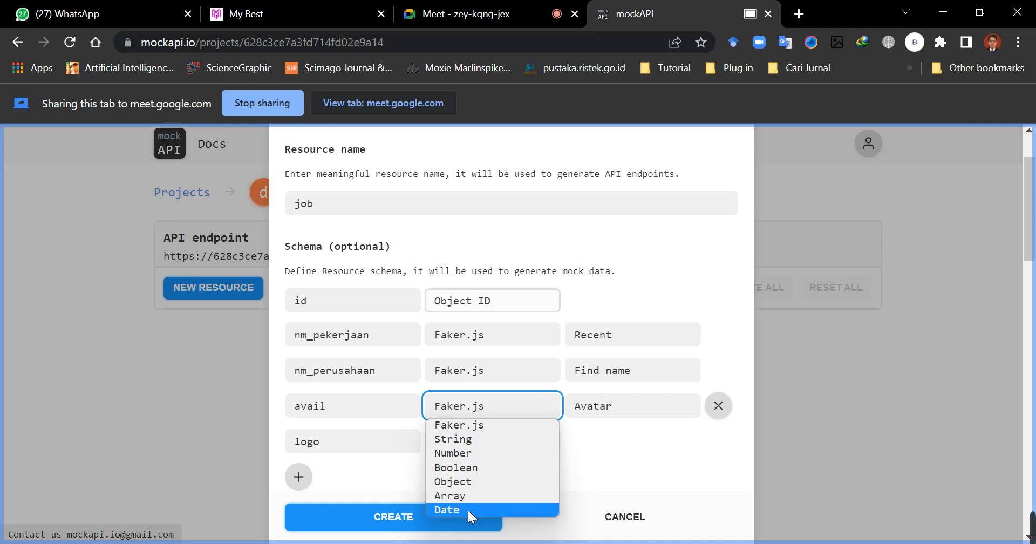
{"action": "left_click", "coordinate": [629, 464]}
{"action": "left_click", "coordinate": [520, 442]}
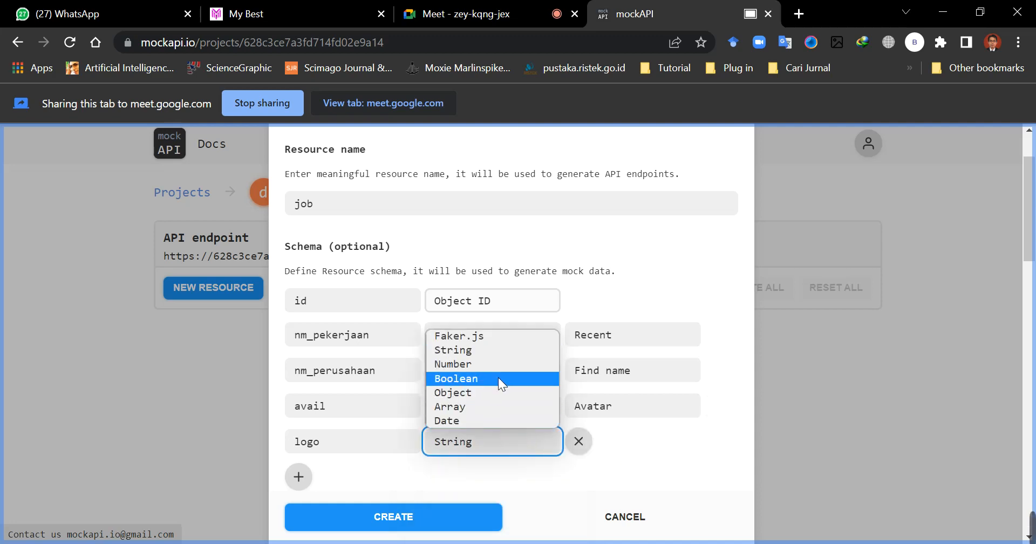
{"action": "left_click", "coordinate": [498, 349]}
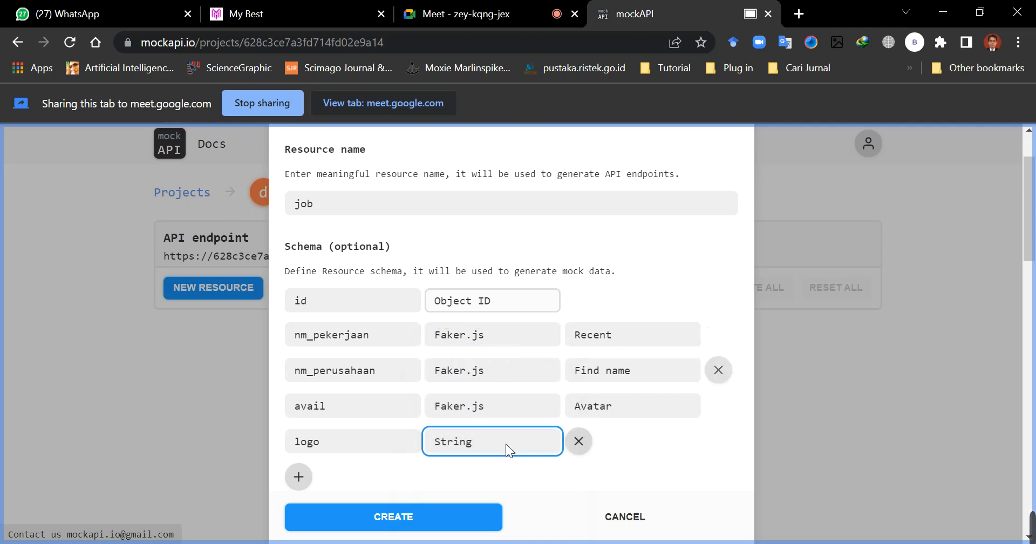
{"action": "left_click", "coordinate": [505, 444]}
{"action": "left_click", "coordinate": [500, 337]}
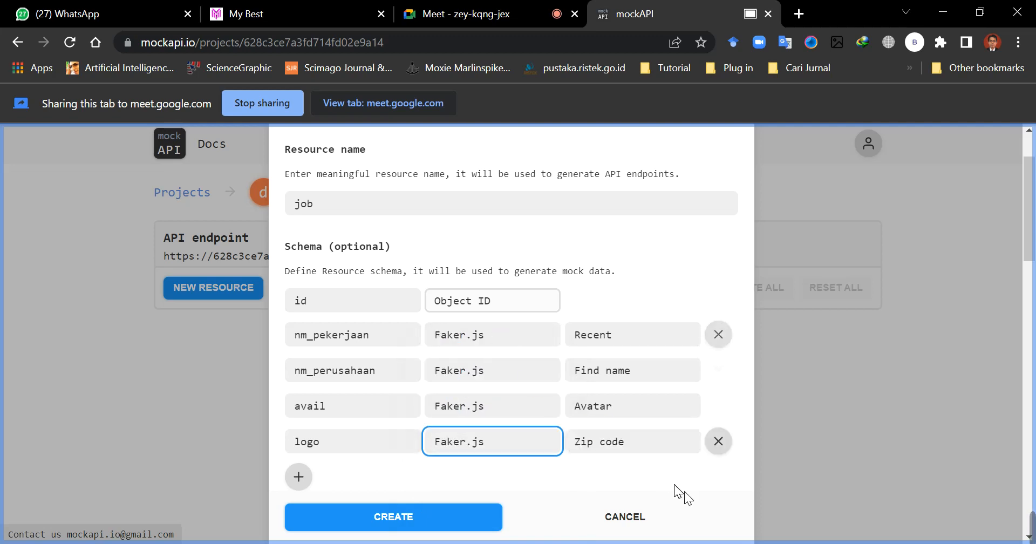
{"action": "left_click", "coordinate": [663, 480]}
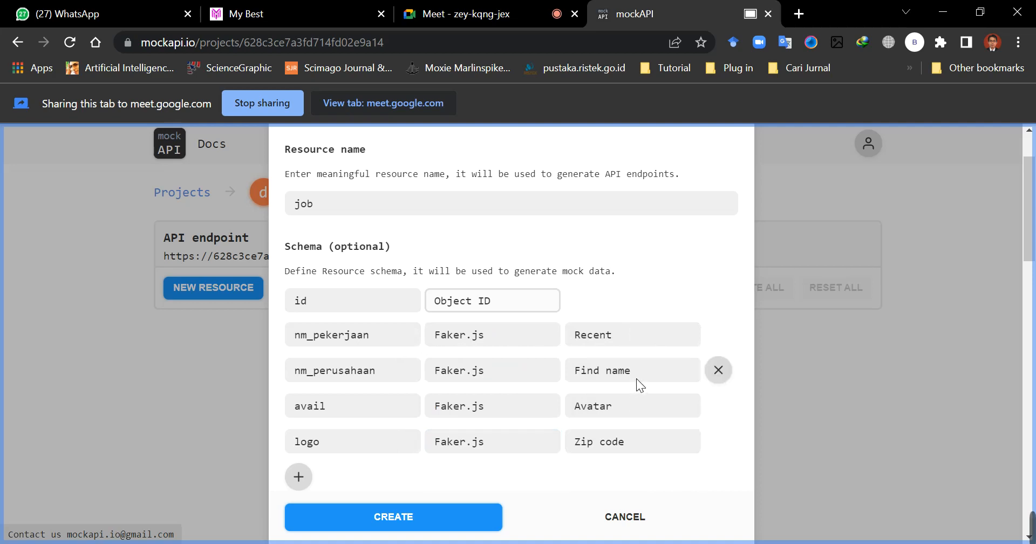
Set nm_pekerjaan to generate Faker.js Job title data.
{"action": "left_click", "coordinate": [648, 335]}
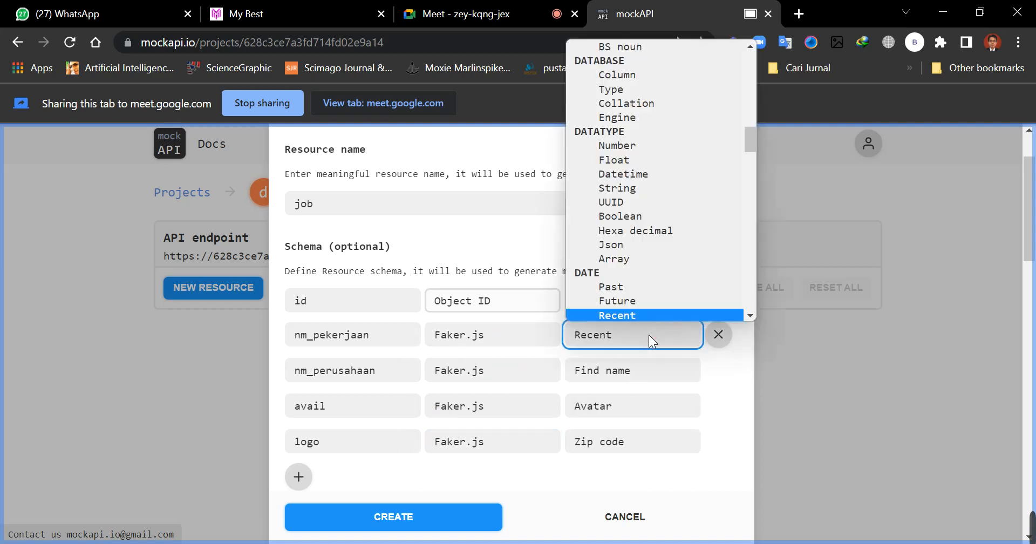
{"action": "left_click_drag", "start_coordinate": [750, 132], "coordinate": [763, 108]}
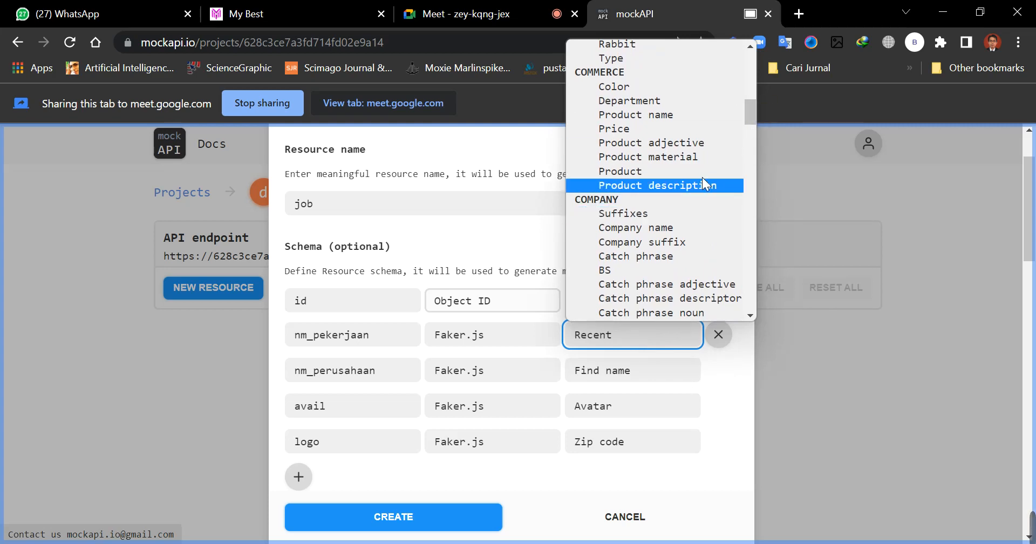
{"action": "left_click_drag", "start_coordinate": [755, 115], "coordinate": [766, 70]}
{"action": "left_click", "coordinate": [649, 341]}
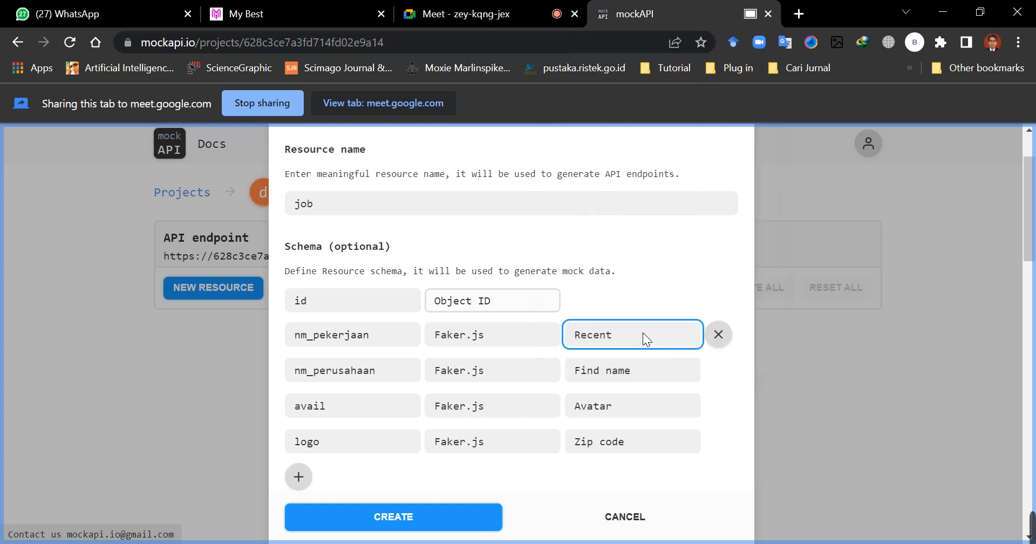
{"action": "left_click", "coordinate": [643, 333]}
{"action": "key", "text": "j"}
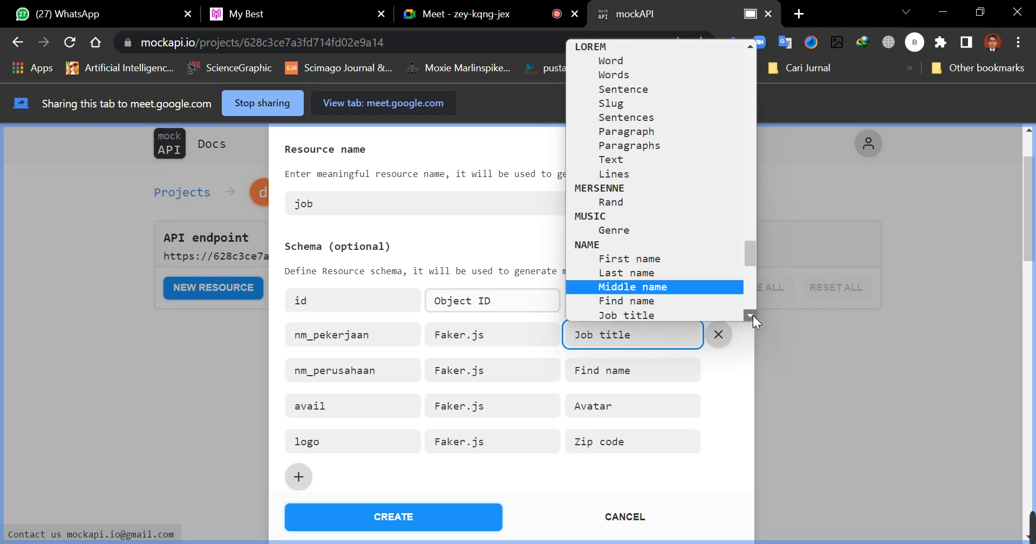
{"action": "scroll", "coordinate": [751, 316], "scroll_direction": "down", "scroll_amount": 2}
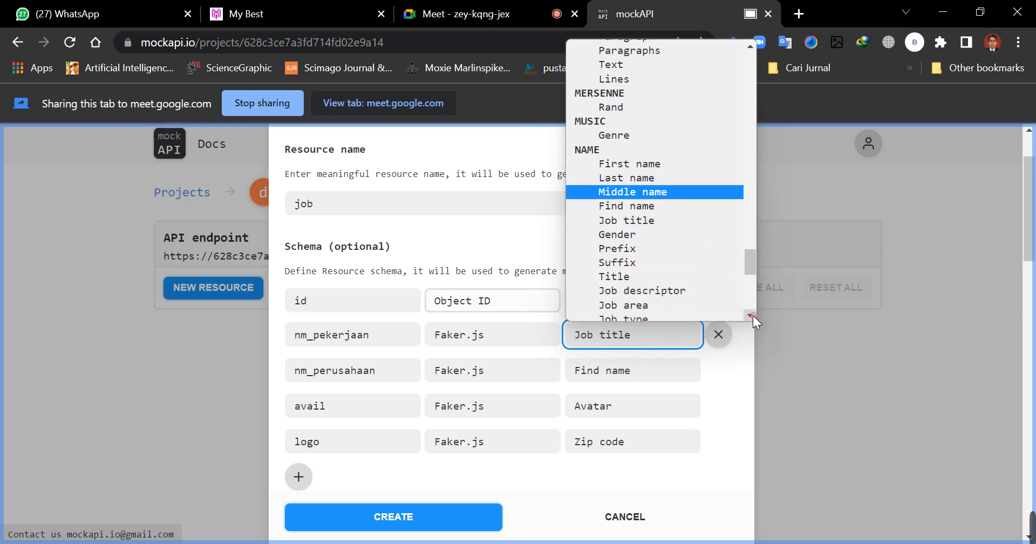
{"action": "left_click", "coordinate": [644, 222]}
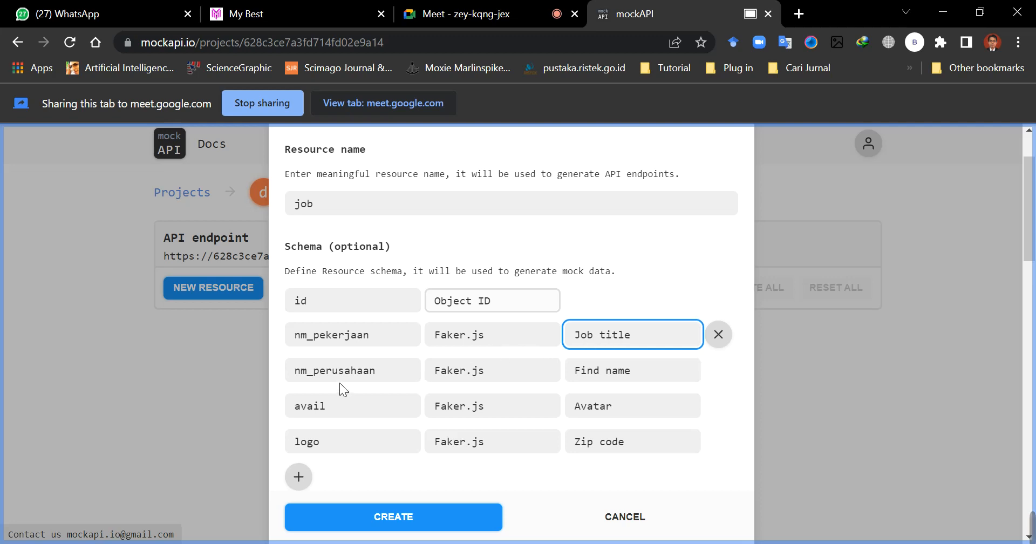
Set nm_perusahaan to generate Company name data.
{"action": "left_click", "coordinate": [623, 371]}
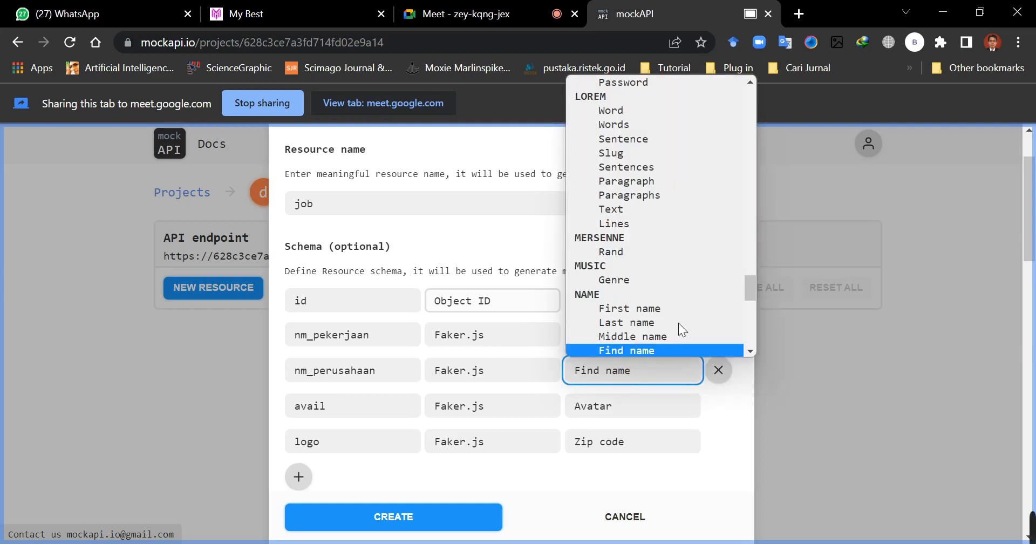
{"action": "type", "text": "comp"}
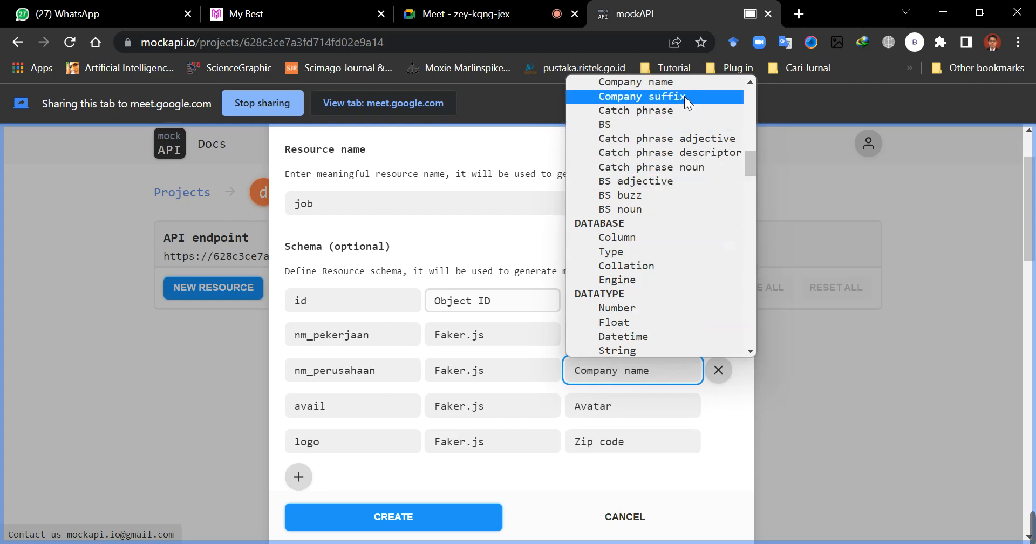
{"action": "left_click", "coordinate": [672, 83]}
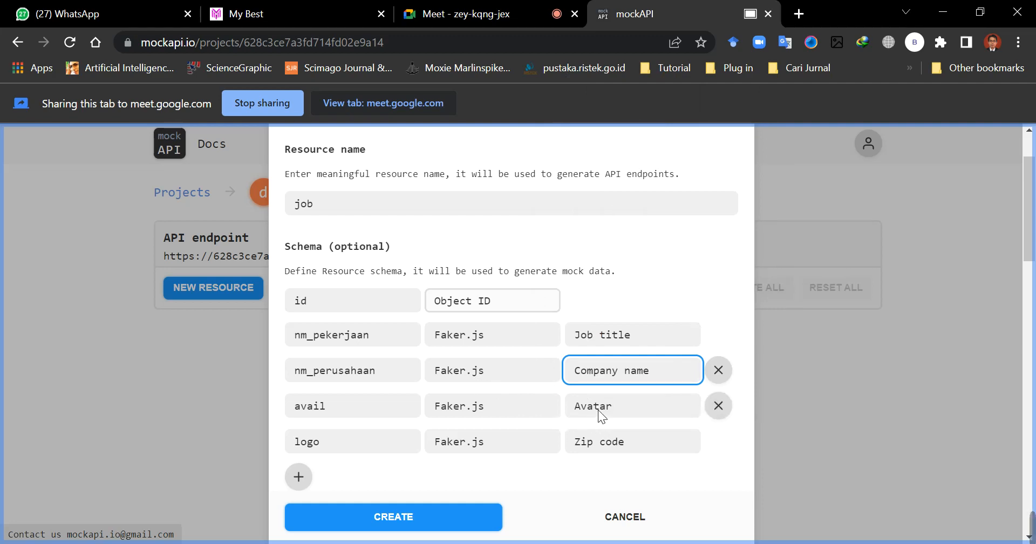
Set avail to generate Soon dates.
{"action": "left_click", "coordinate": [656, 403]}
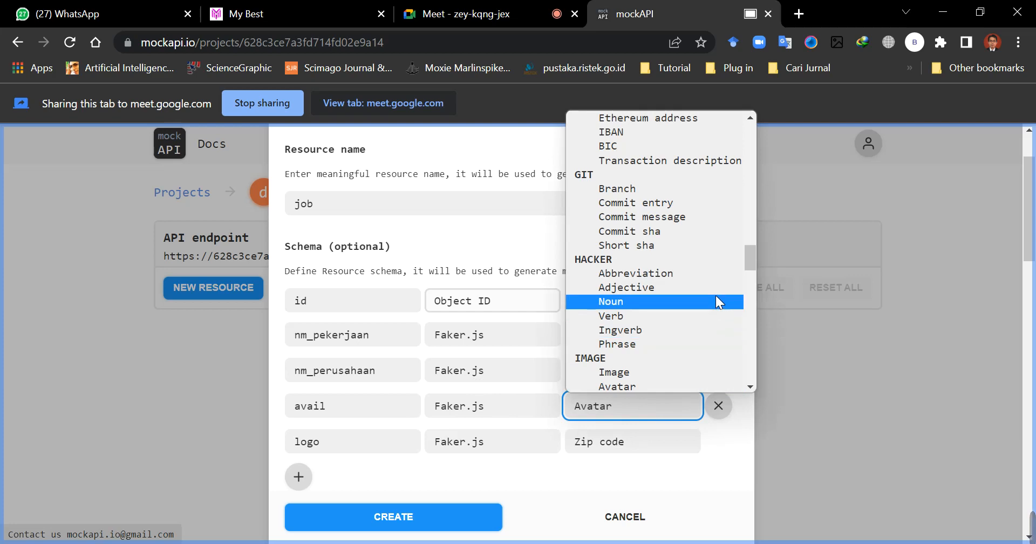
{"action": "type", "text": "date"}
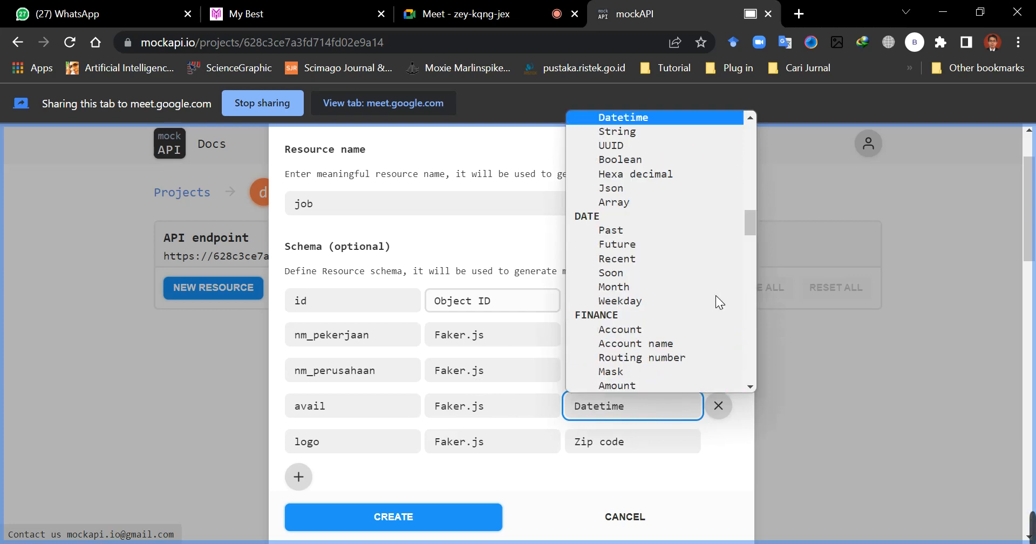
{"action": "scroll", "coordinate": [678, 200], "scroll_direction": "up", "scroll_amount": 5}
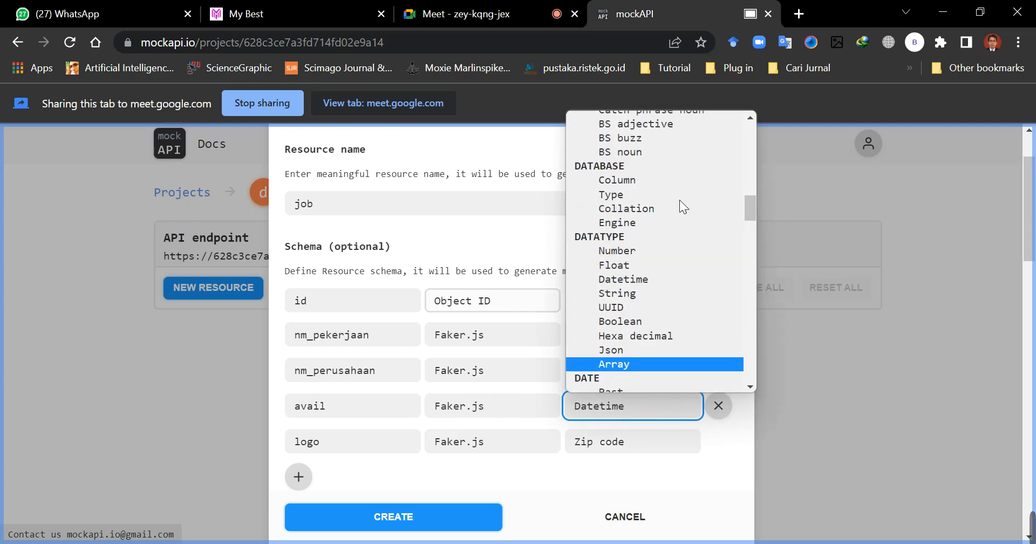
{"action": "scroll", "coordinate": [696, 329], "scroll_direction": "down", "scroll_amount": 3}
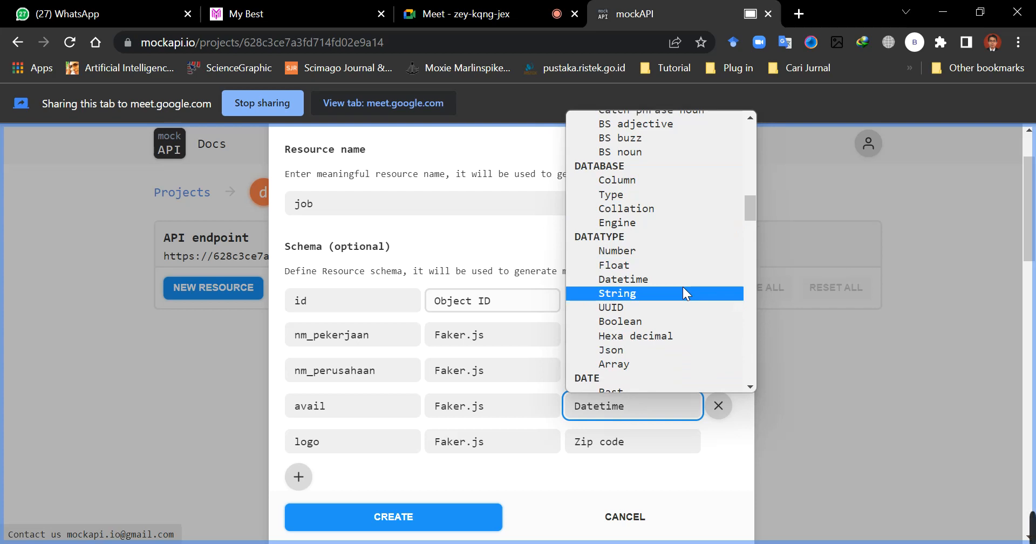
{"action": "left_click_drag", "start_coordinate": [751, 206], "coordinate": [753, 222]}
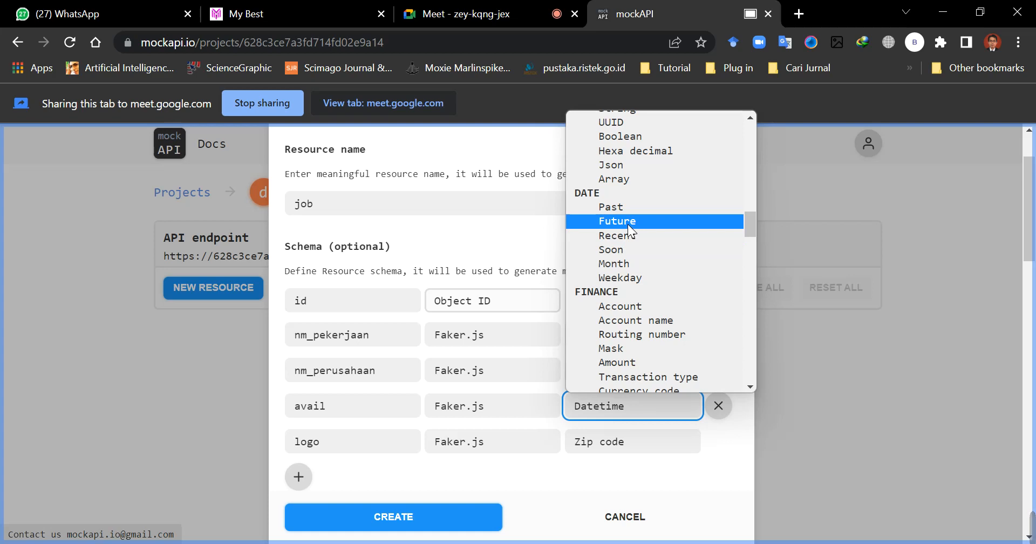
{"action": "left_click", "coordinate": [621, 251]}
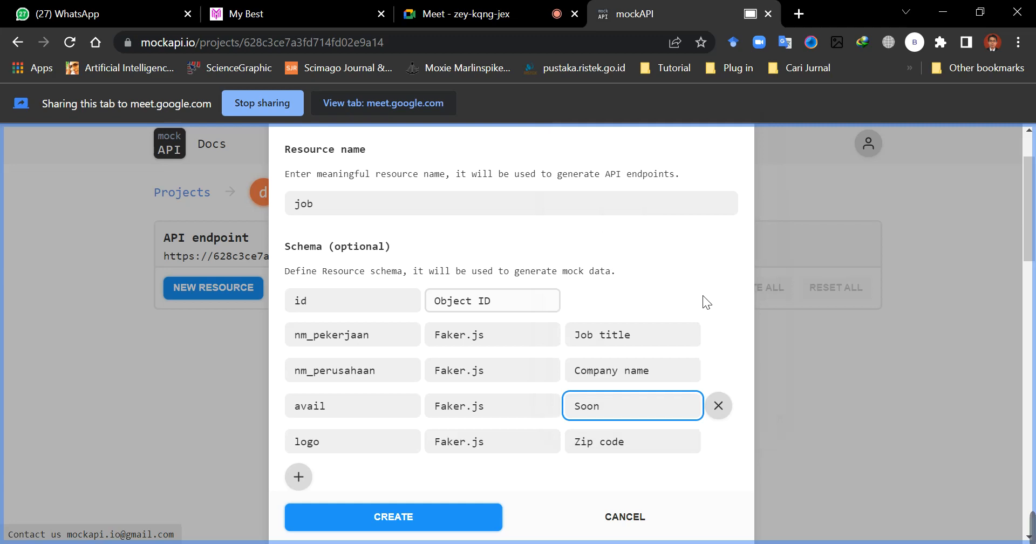
{"action": "scroll", "coordinate": [703, 302], "scroll_direction": "down", "scroll_amount": 2}
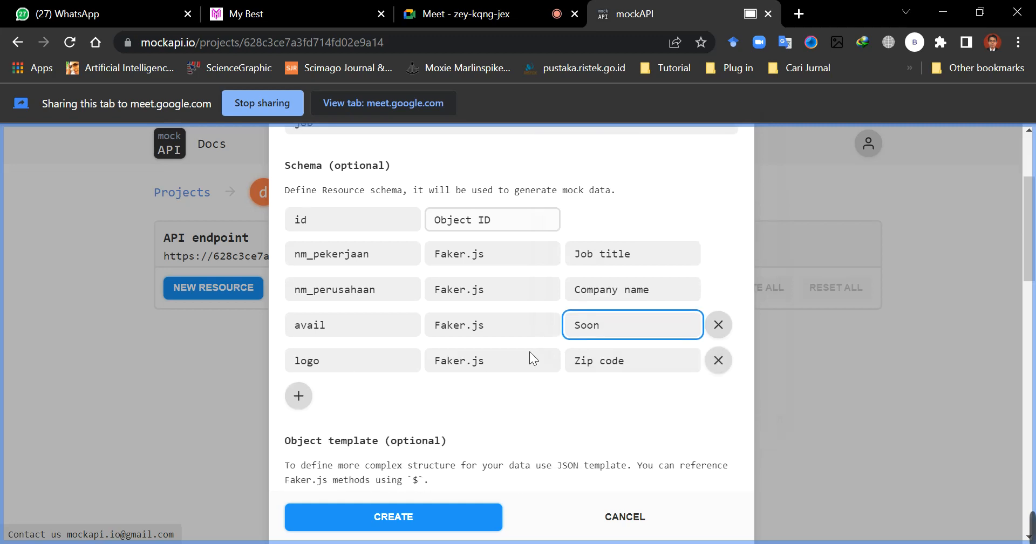
Set the logo field's generator to Image > Transport.
{"action": "left_click", "coordinate": [650, 366]}
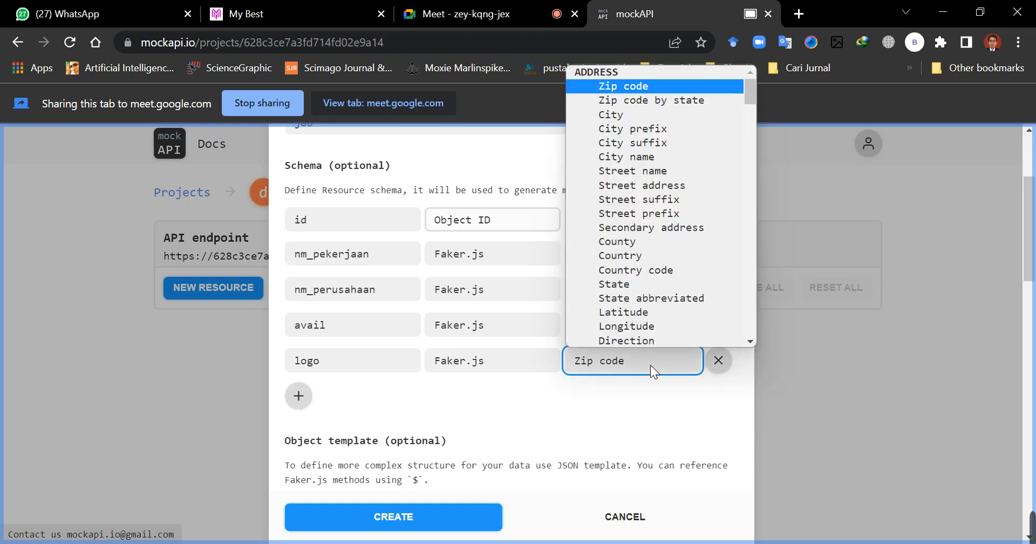
{"action": "type", "text": "im"}
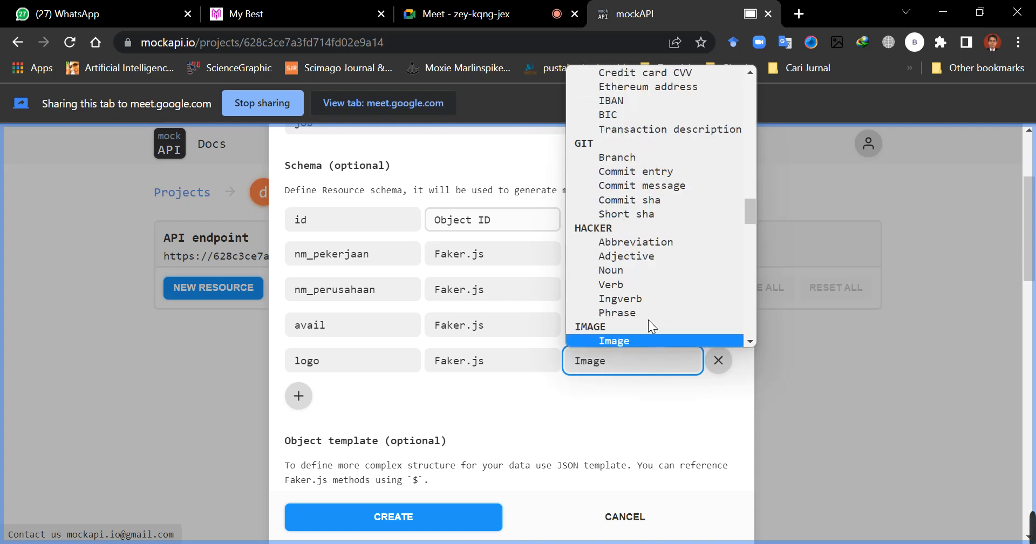
{"action": "scroll", "coordinate": [649, 319], "scroll_direction": "down", "scroll_amount": 6}
{"action": "scroll", "coordinate": [648, 319], "scroll_direction": "up", "scroll_amount": 3}
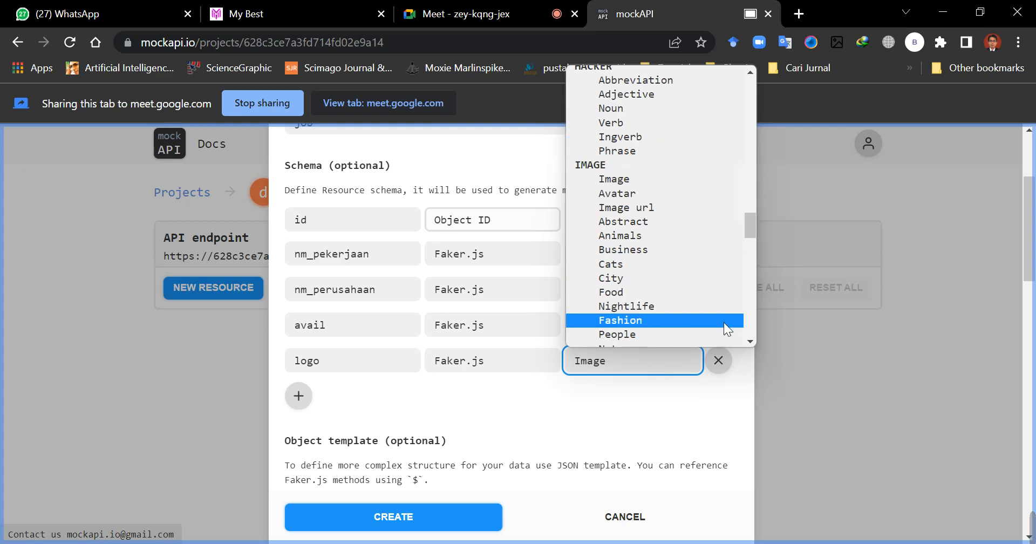
{"action": "left_click", "coordinate": [751, 343]}
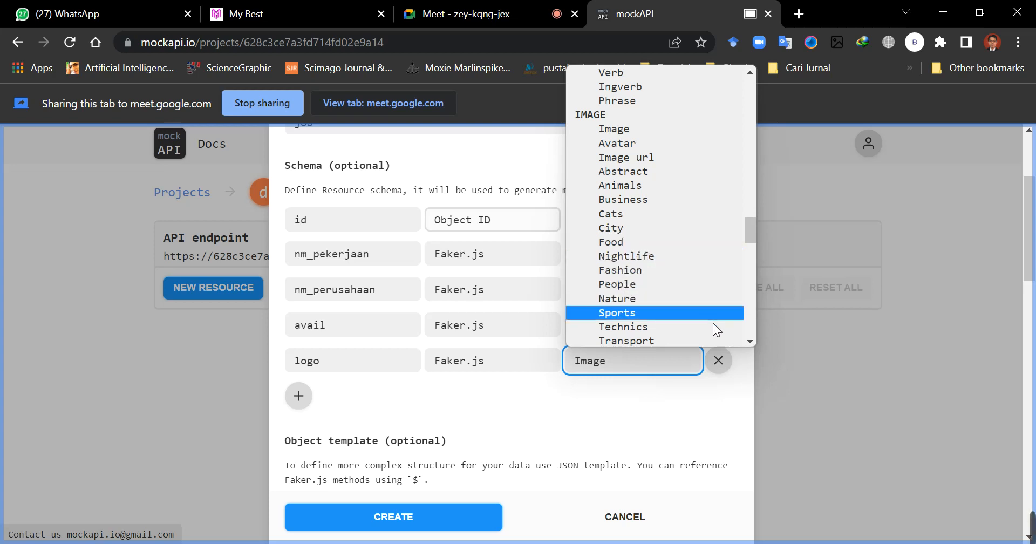
{"action": "left_click", "coordinate": [741, 340]}
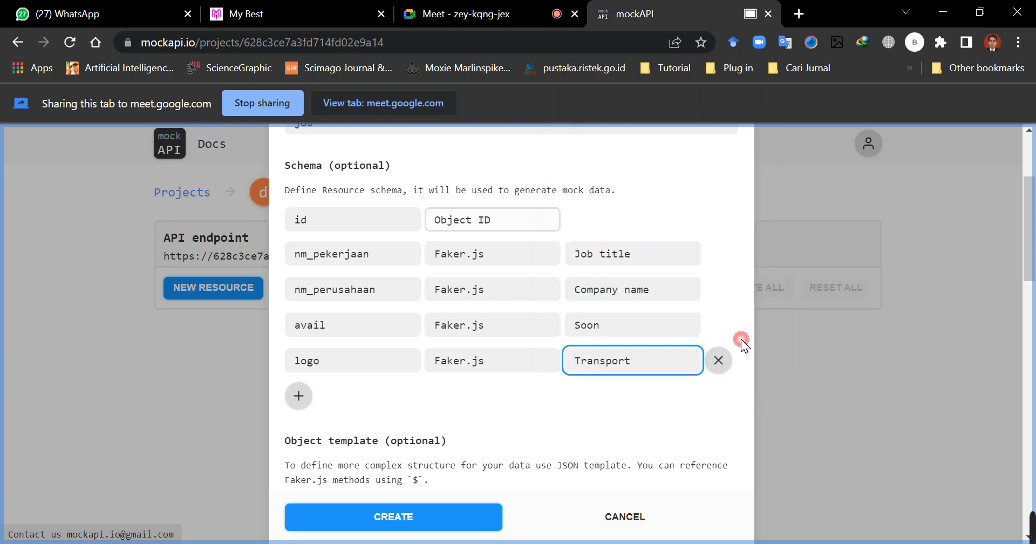
Switch the logo generator from Transport to Image > Food and close the list.
{"action": "left_click", "coordinate": [665, 355]}
{"action": "scroll", "coordinate": [671, 337], "scroll_direction": "down", "scroll_amount": 1}
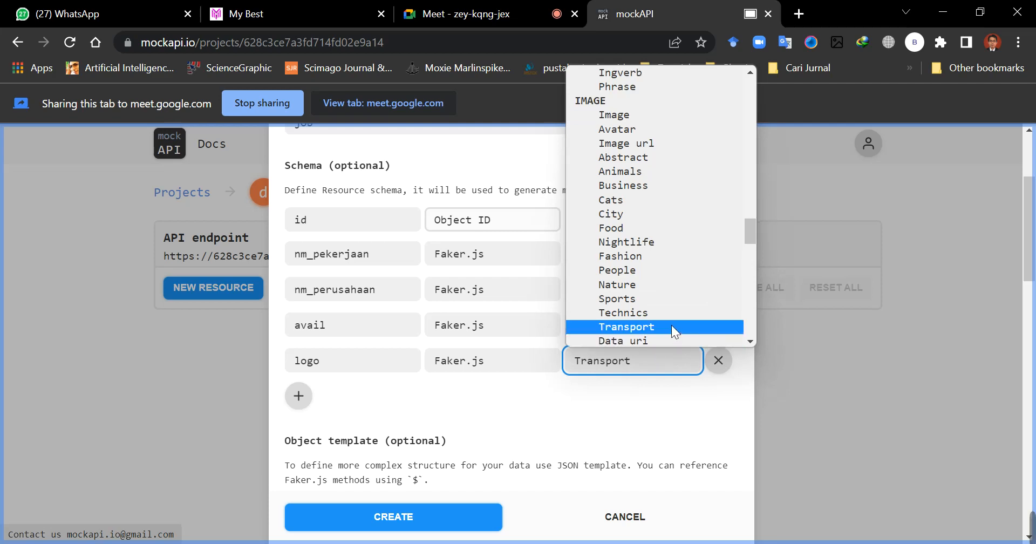
{"action": "scroll", "coordinate": [672, 311], "scroll_direction": "down", "scroll_amount": 3}
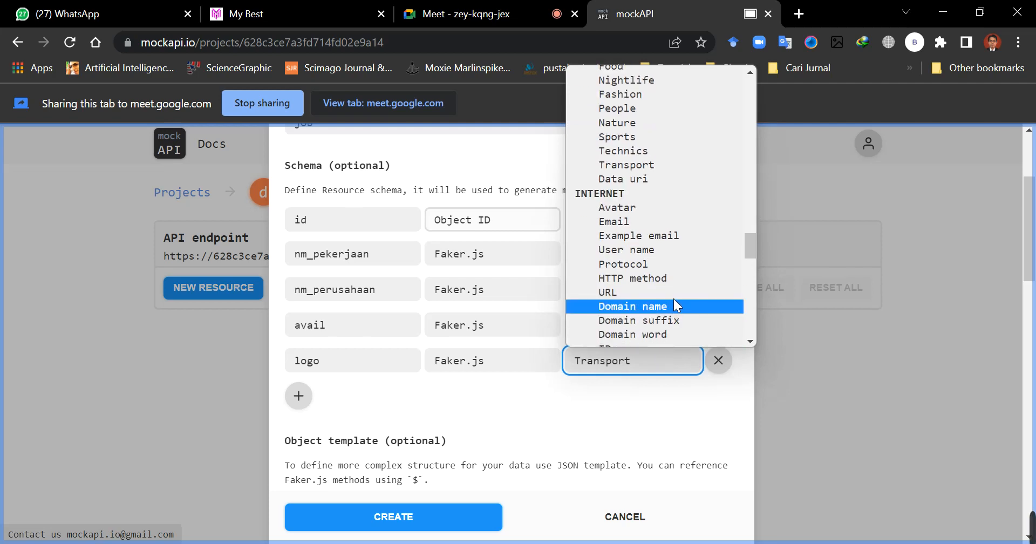
{"action": "scroll", "coordinate": [673, 299], "scroll_direction": "up", "scroll_amount": 6}
{"action": "scroll", "coordinate": [674, 299], "scroll_direction": "down", "scroll_amount": 3}
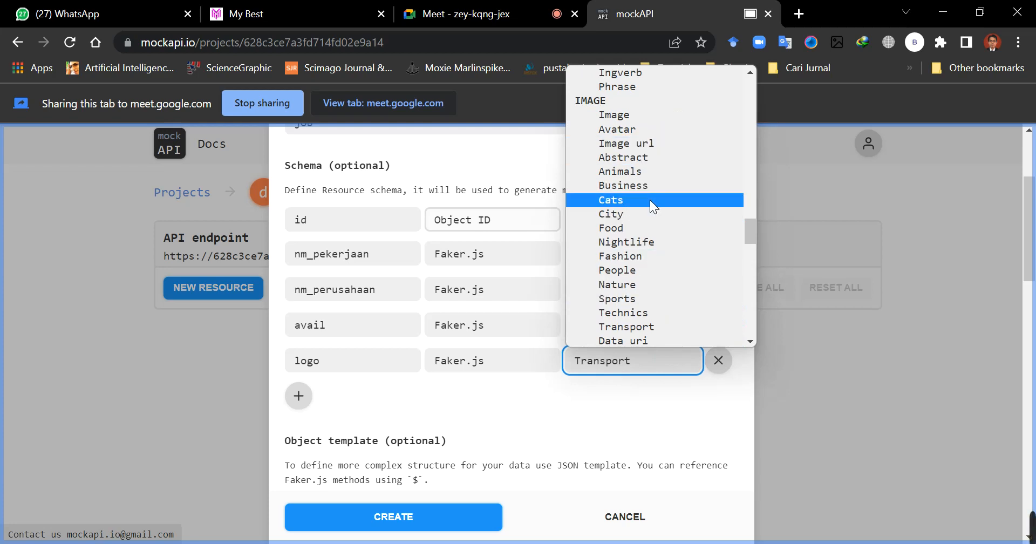
{"action": "left_click", "coordinate": [645, 230]}
{"action": "left_click", "coordinate": [614, 405]}
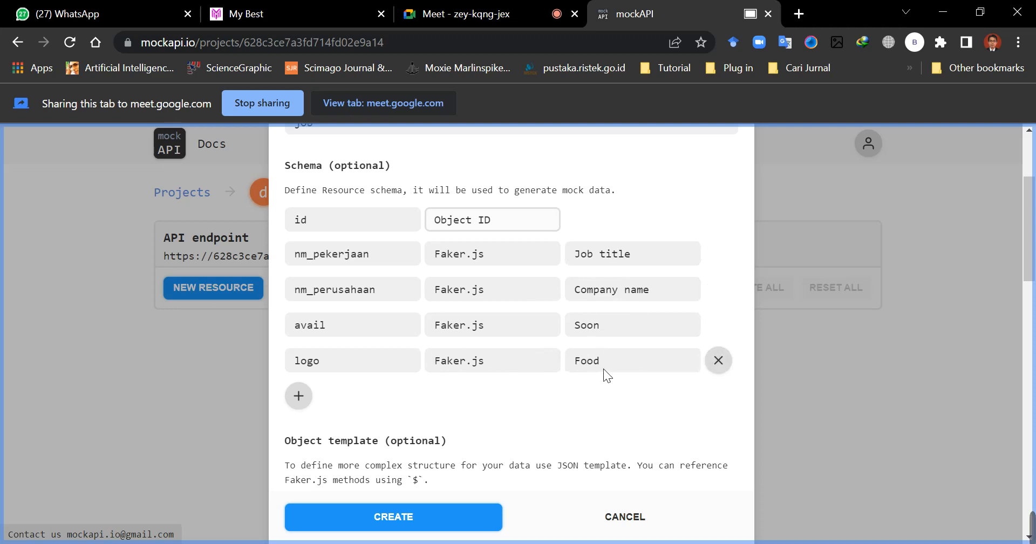
{"action": "scroll", "coordinate": [608, 373], "scroll_direction": "down", "scroll_amount": 3}
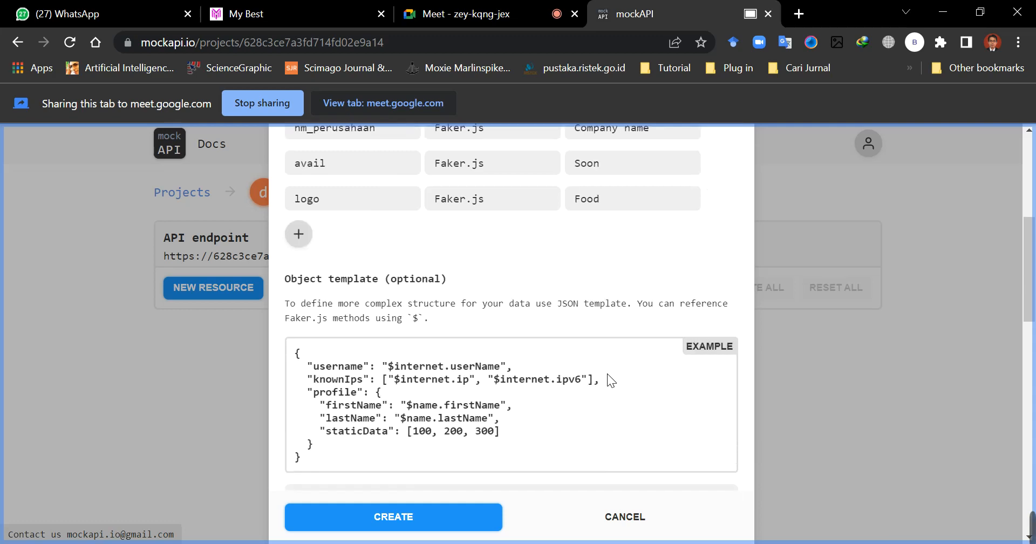
{"action": "scroll", "coordinate": [630, 311], "scroll_direction": "up", "scroll_amount": 3}
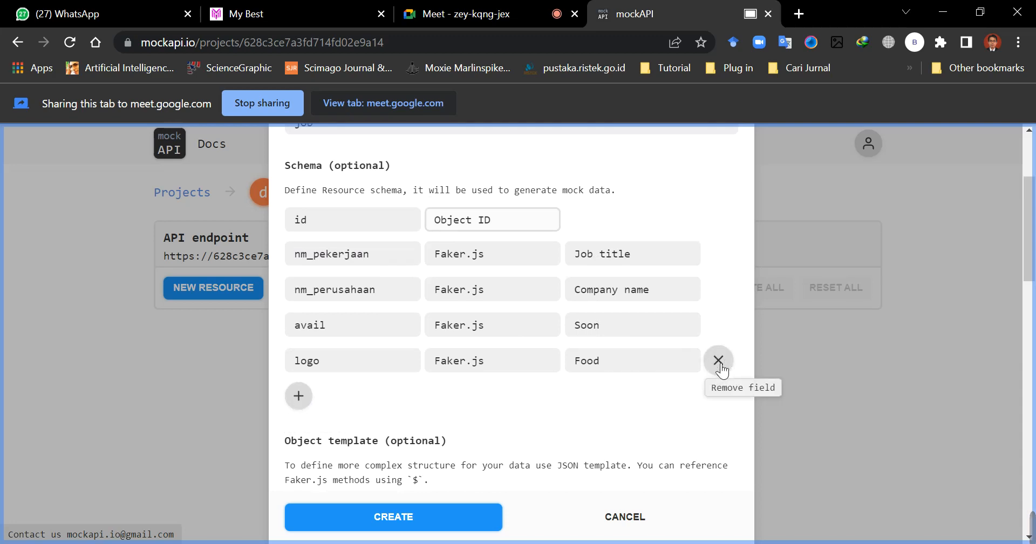
{"action": "scroll", "coordinate": [700, 402], "scroll_direction": "down", "scroll_amount": 1}
{"action": "scroll", "coordinate": [698, 399], "scroll_direction": "down", "scroll_amount": 4}
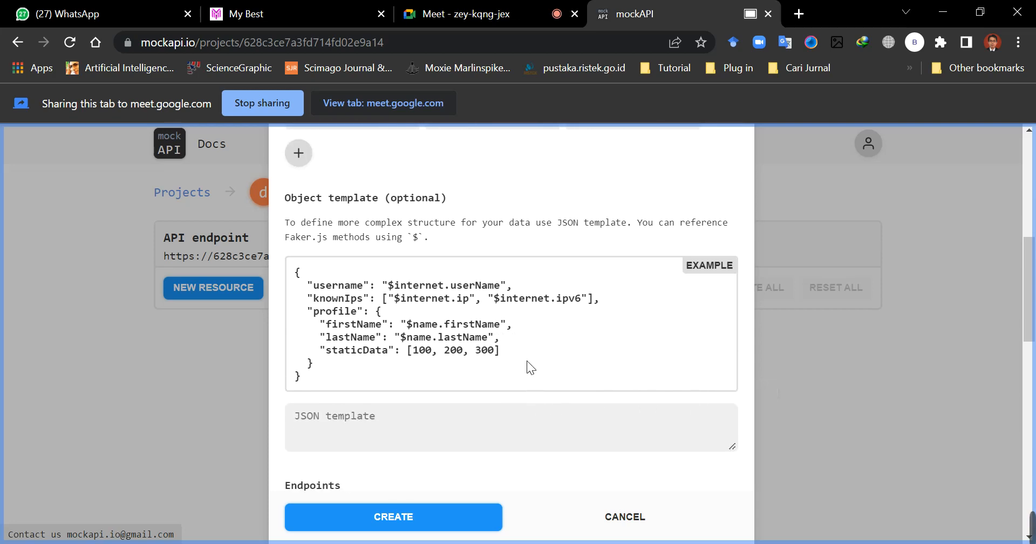
{"action": "scroll", "coordinate": [522, 342], "scroll_direction": "up", "scroll_amount": 2}
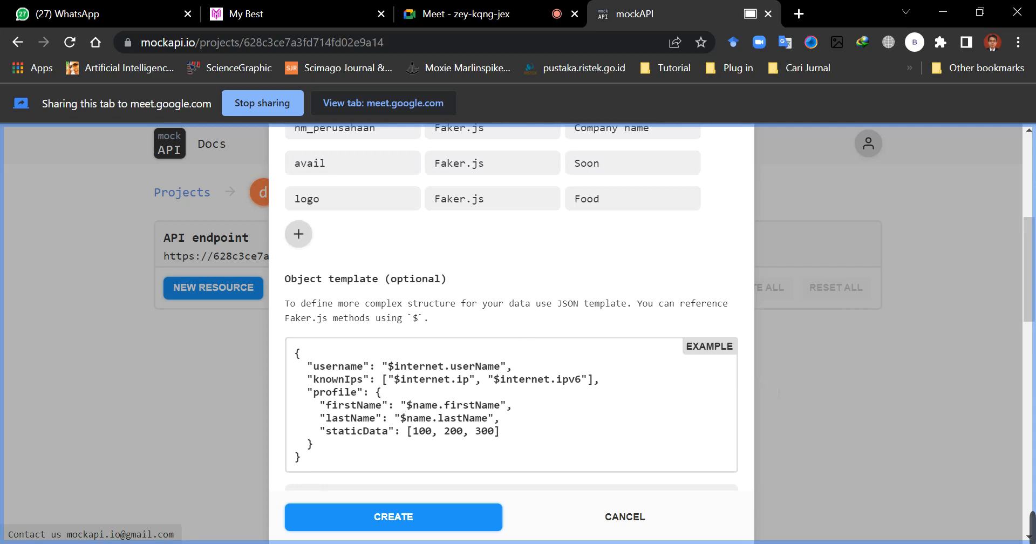
{"action": "scroll", "coordinate": [512, 334], "scroll_direction": "down", "scroll_amount": 2}
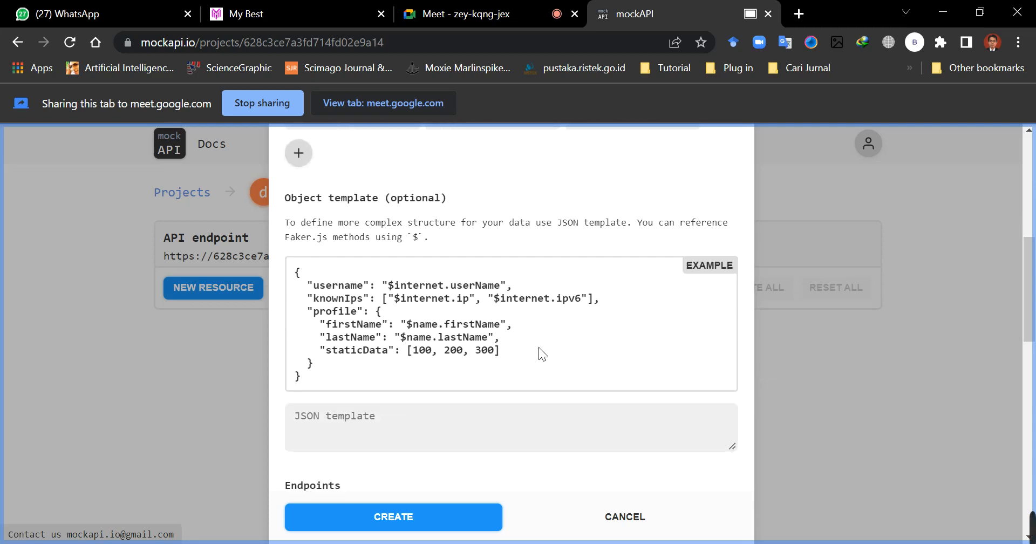
{"action": "scroll", "coordinate": [546, 342], "scroll_direction": "down", "scroll_amount": 5}
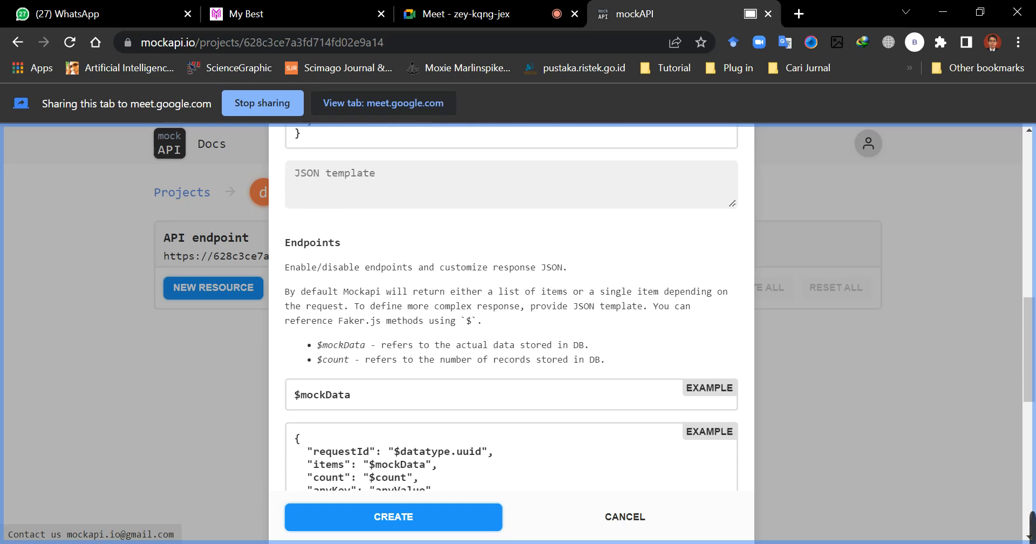
{"action": "scroll", "coordinate": [512, 308], "scroll_direction": "down", "scroll_amount": 2}
{"action": "scroll", "coordinate": [548, 343], "scroll_direction": "up", "scroll_amount": 2}
{"action": "scroll", "coordinate": [353, 248], "scroll_direction": "down", "scroll_amount": 4}
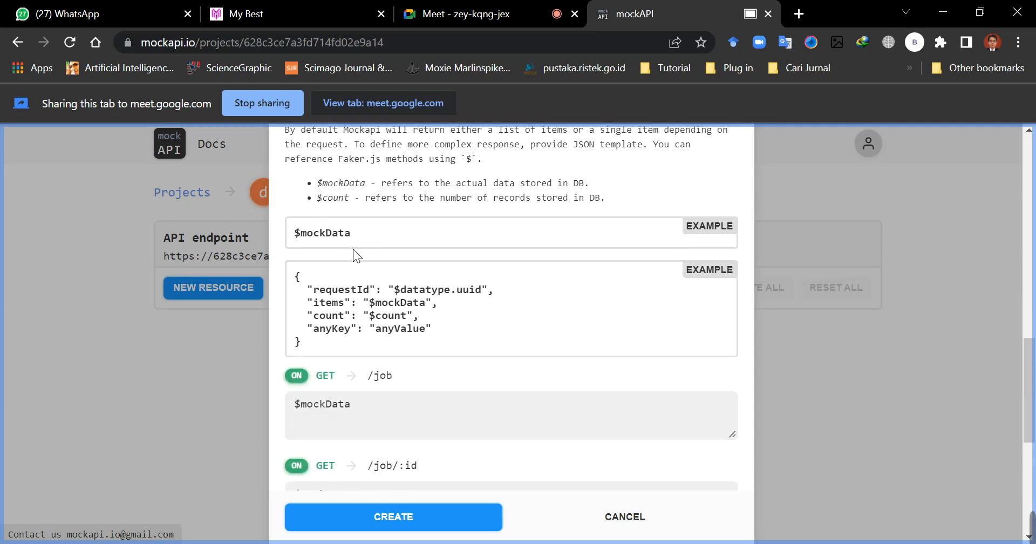
{"action": "scroll", "coordinate": [353, 248], "scroll_direction": "up", "scroll_amount": 2}
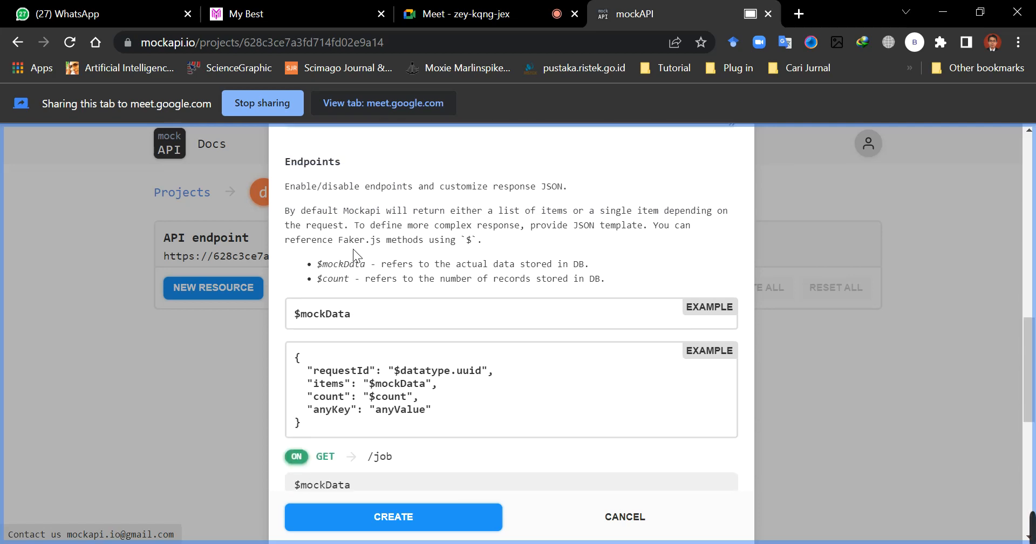
{"action": "scroll", "coordinate": [353, 249], "scroll_direction": "down", "scroll_amount": 6}
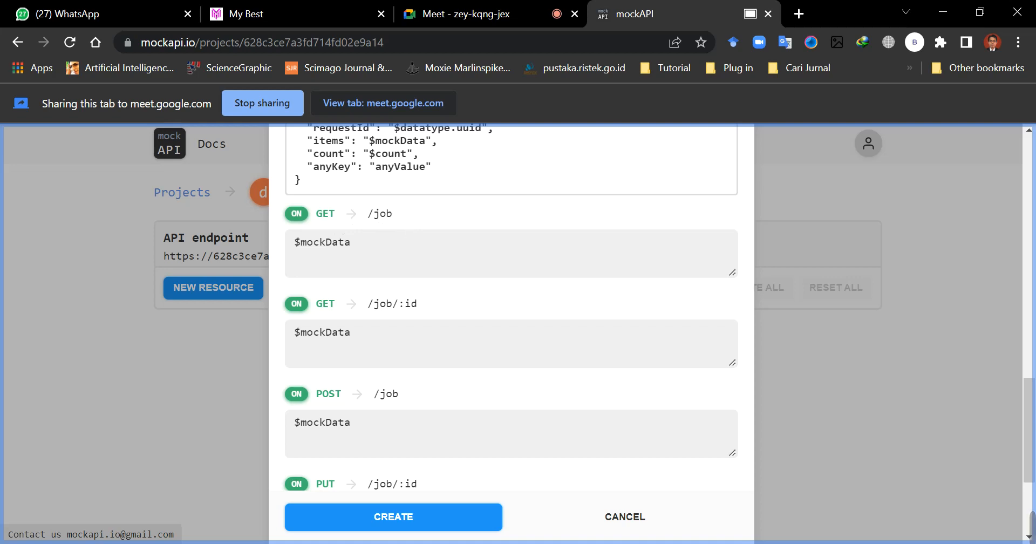
{"action": "scroll", "coordinate": [511, 308], "scroll_direction": "down", "scroll_amount": 2}
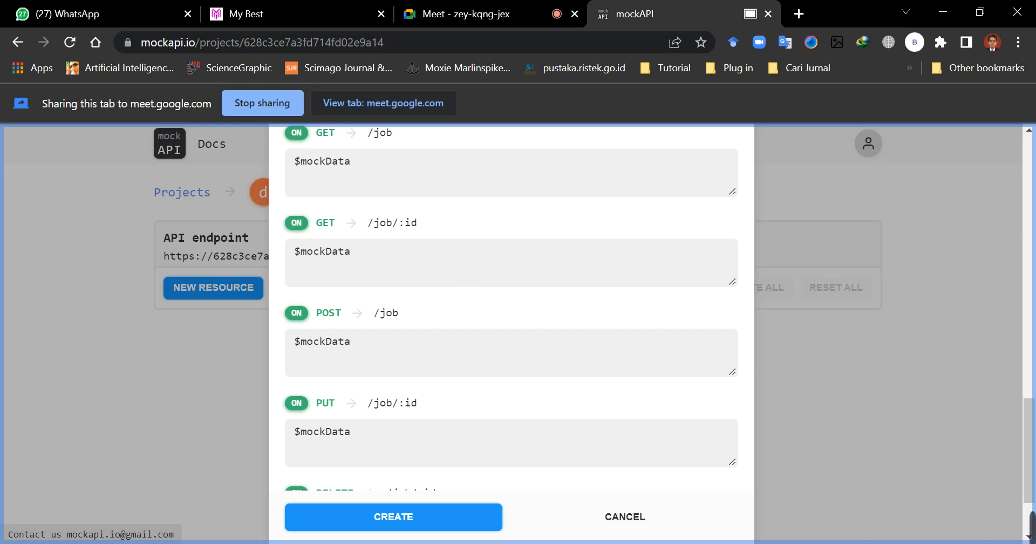
{"action": "scroll", "coordinate": [512, 307], "scroll_direction": "down", "scroll_amount": 2}
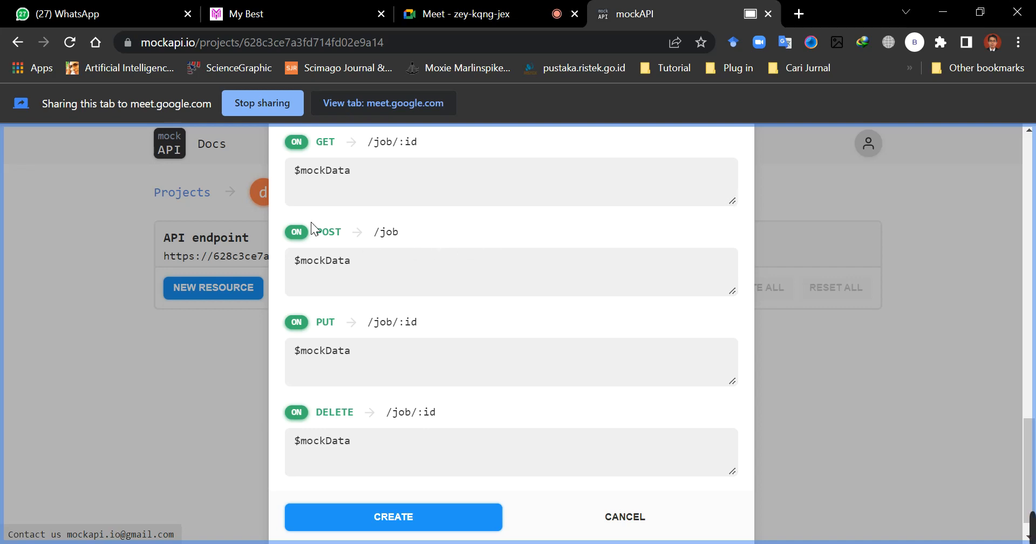
{"action": "scroll", "coordinate": [340, 241], "scroll_direction": "down", "scroll_amount": 1}
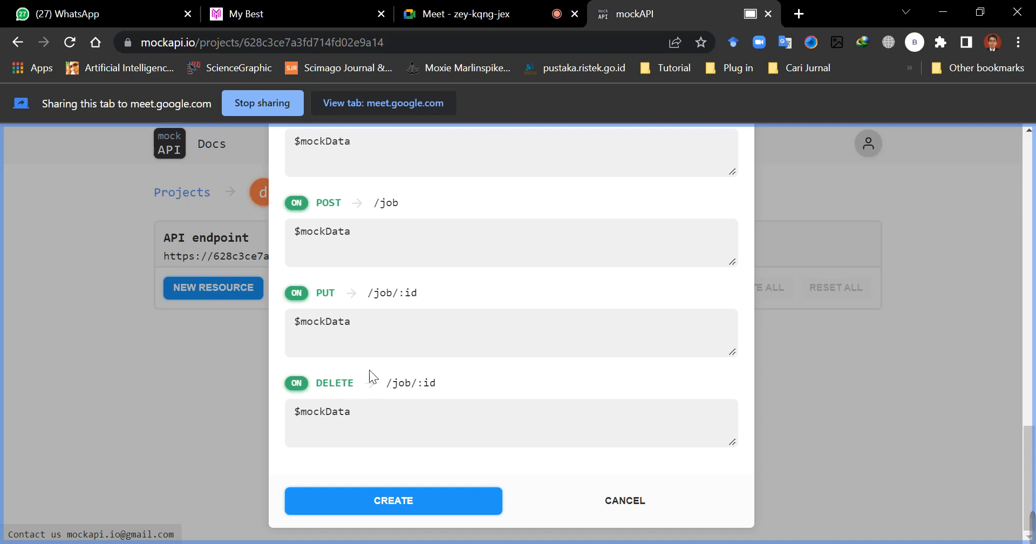
{"action": "scroll", "coordinate": [390, 303], "scroll_direction": "up", "scroll_amount": 3}
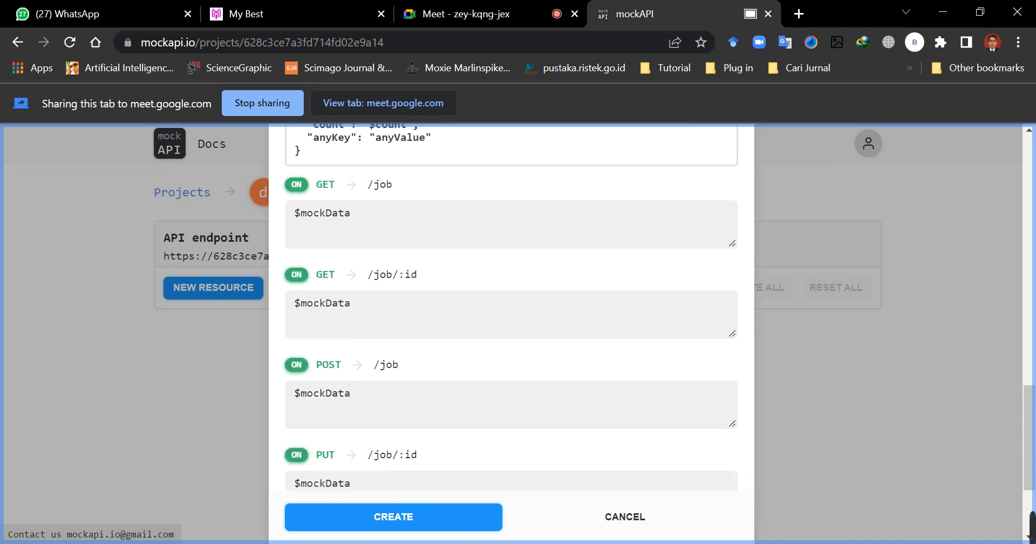
{"action": "scroll", "coordinate": [364, 297], "scroll_direction": "down", "scroll_amount": 1}
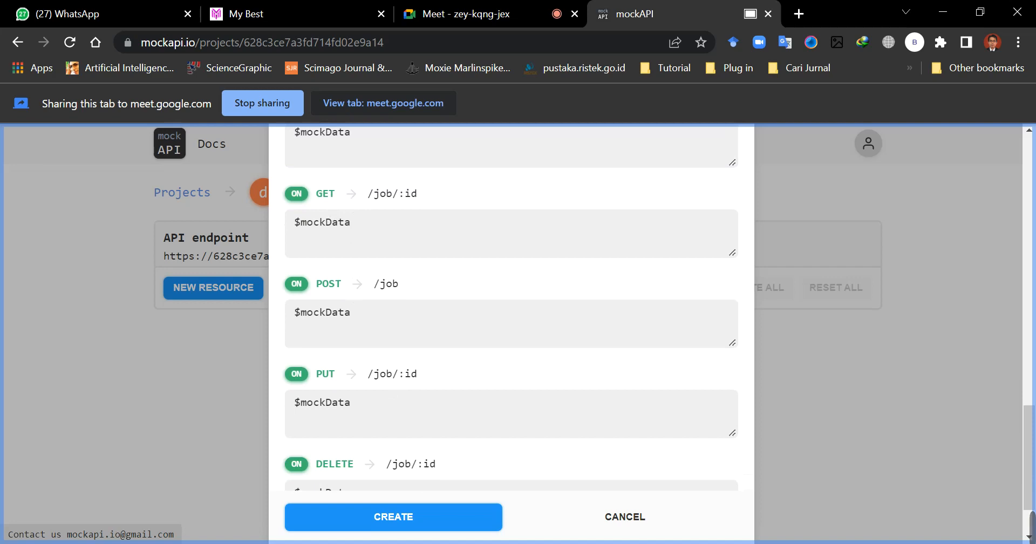
{"action": "scroll", "coordinate": [340, 297], "scroll_direction": "down", "scroll_amount": 1}
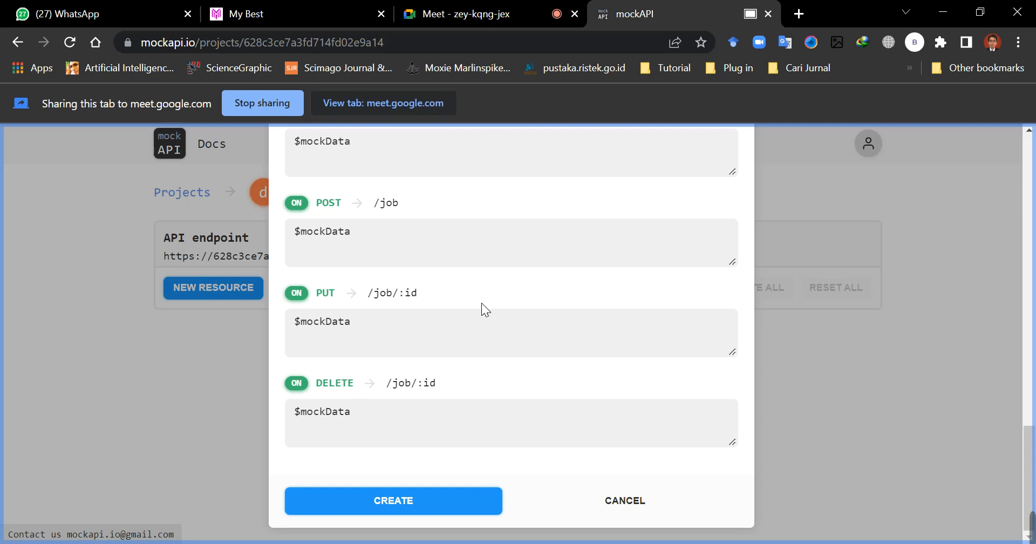
{"action": "scroll", "coordinate": [545, 300], "scroll_direction": "up", "scroll_amount": 7}
{"action": "scroll", "coordinate": [547, 301], "scroll_direction": "up", "scroll_amount": 3}
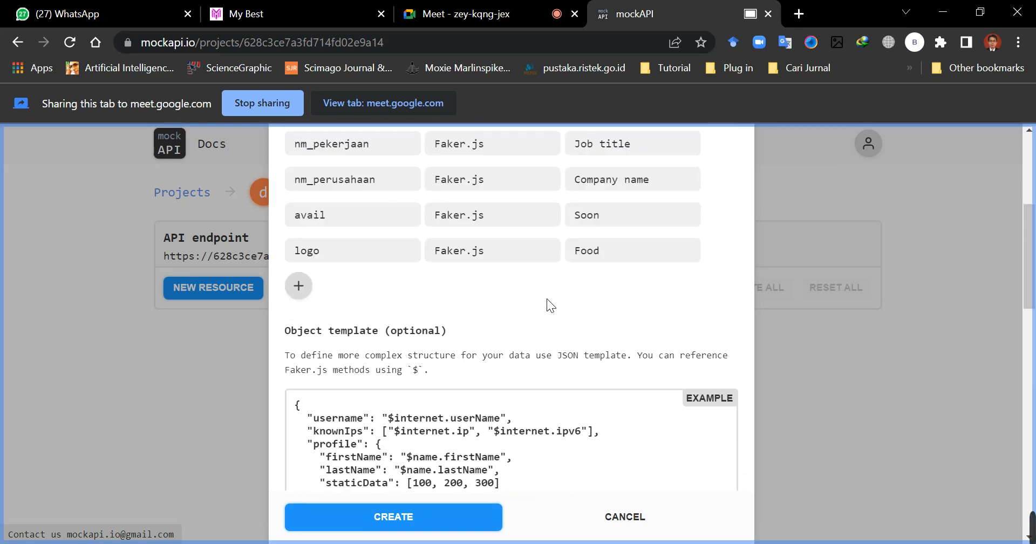
{"action": "scroll", "coordinate": [574, 292], "scroll_direction": "down", "scroll_amount": 8}
{"action": "scroll", "coordinate": [545, 323], "scroll_direction": "down", "scroll_amount": 1}
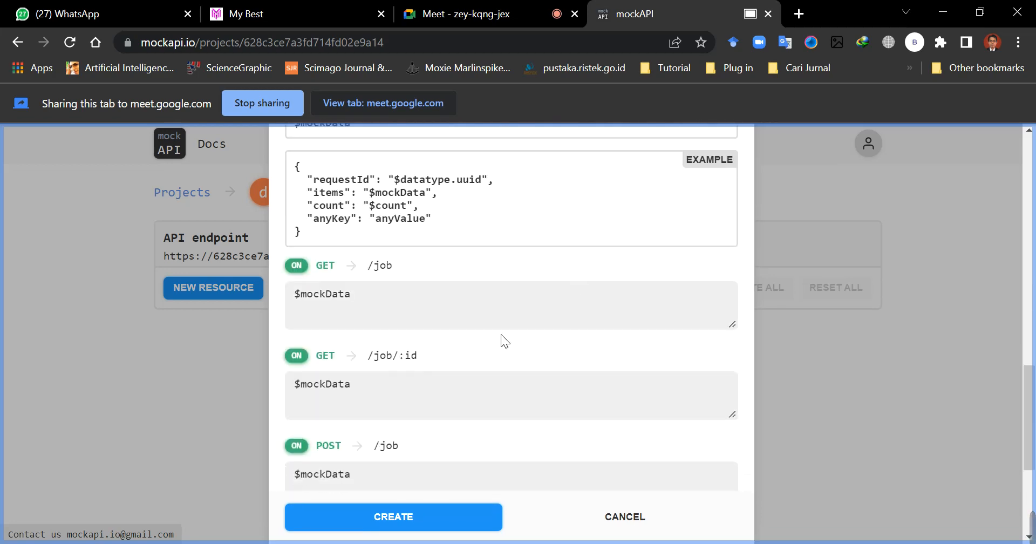
{"action": "scroll", "coordinate": [568, 295], "scroll_direction": "up", "scroll_amount": 4}
{"action": "scroll", "coordinate": [568, 296], "scroll_direction": "down", "scroll_amount": 7}
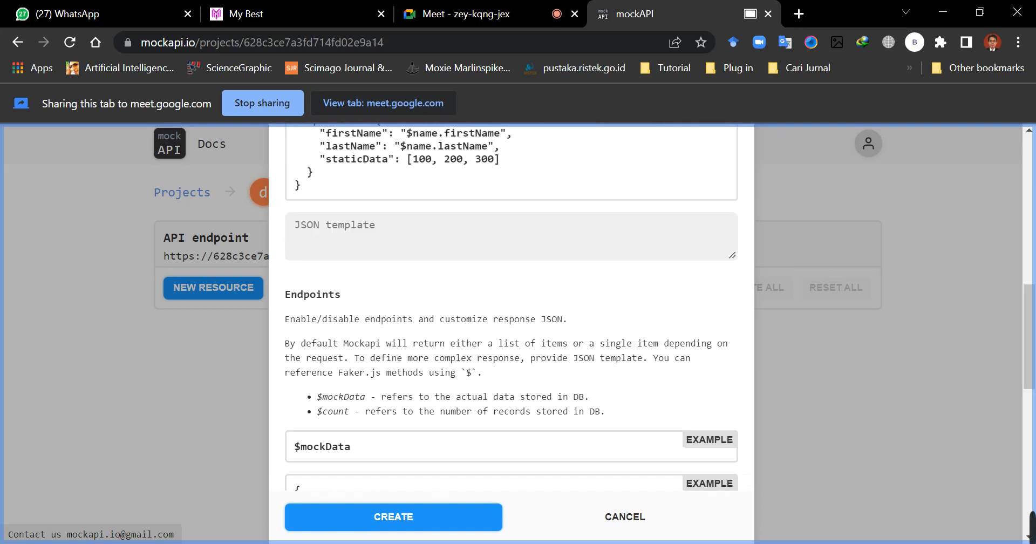
{"action": "scroll", "coordinate": [567, 291], "scroll_direction": "down", "scroll_amount": 2}
{"action": "left_click", "coordinate": [444, 493]}
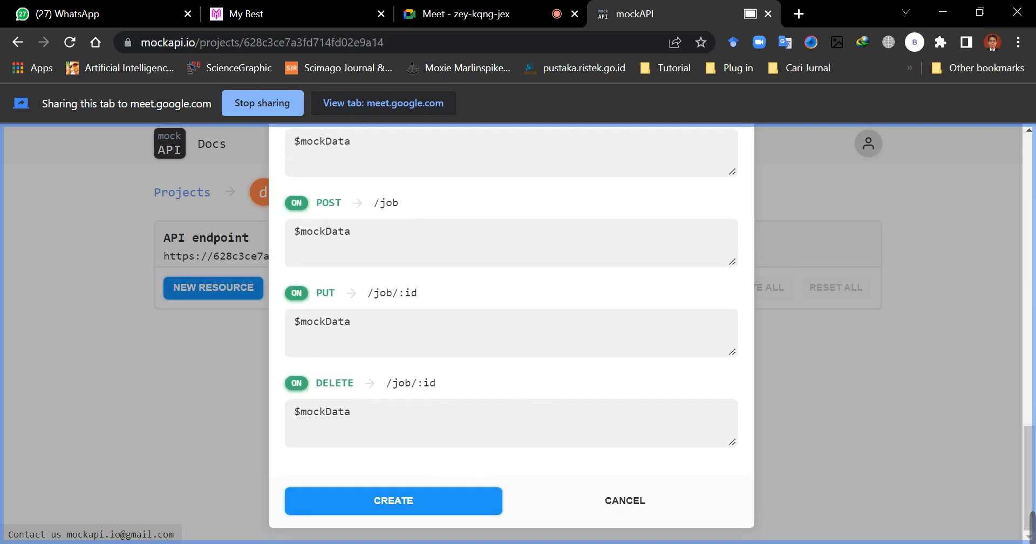
Save the job resource and generate 15 fake records for it.
{"action": "left_click", "coordinate": [424, 501]}
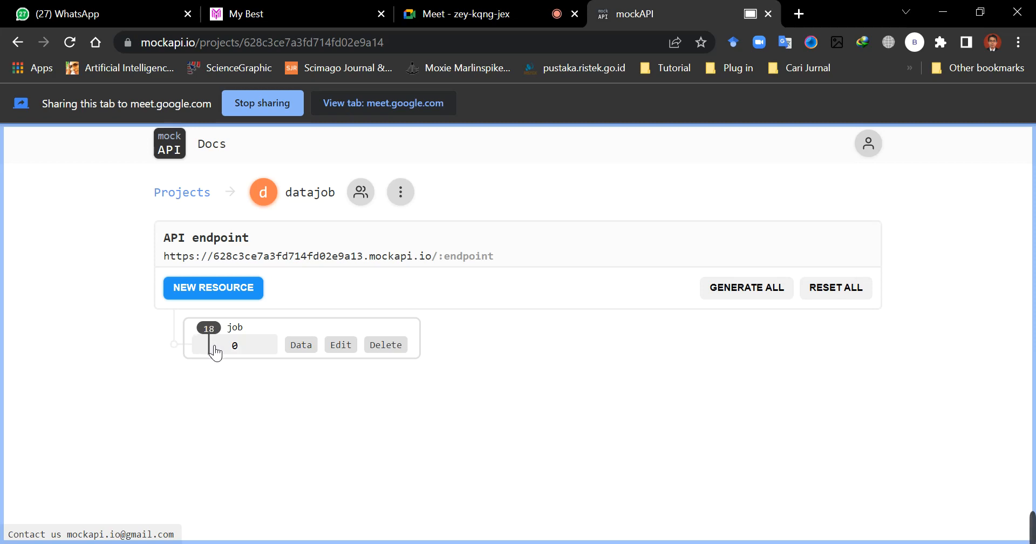
{"action": "left_click", "coordinate": [209, 347]}
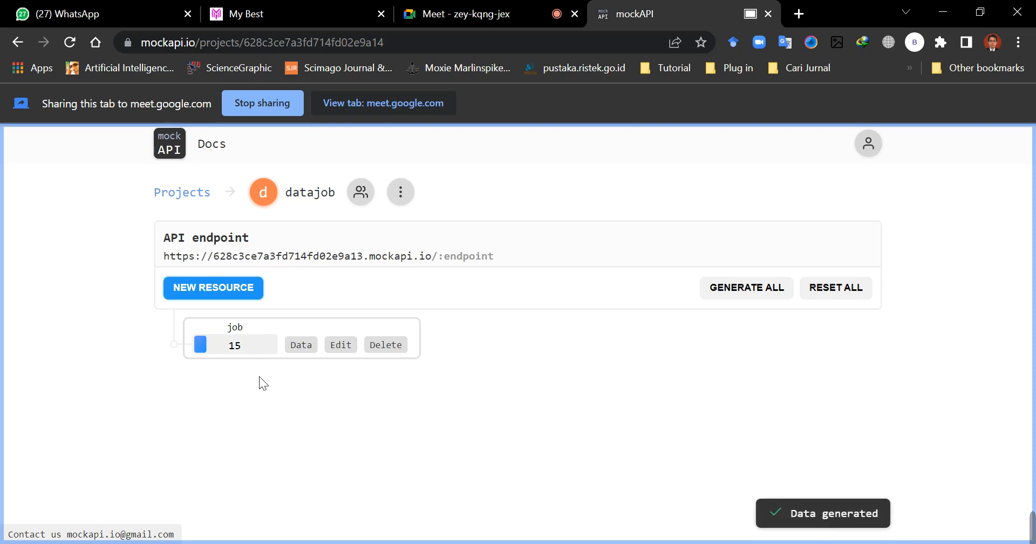
Open the job resource's data and scroll through the 15 JSON job records.
{"action": "left_click", "coordinate": [301, 344]}
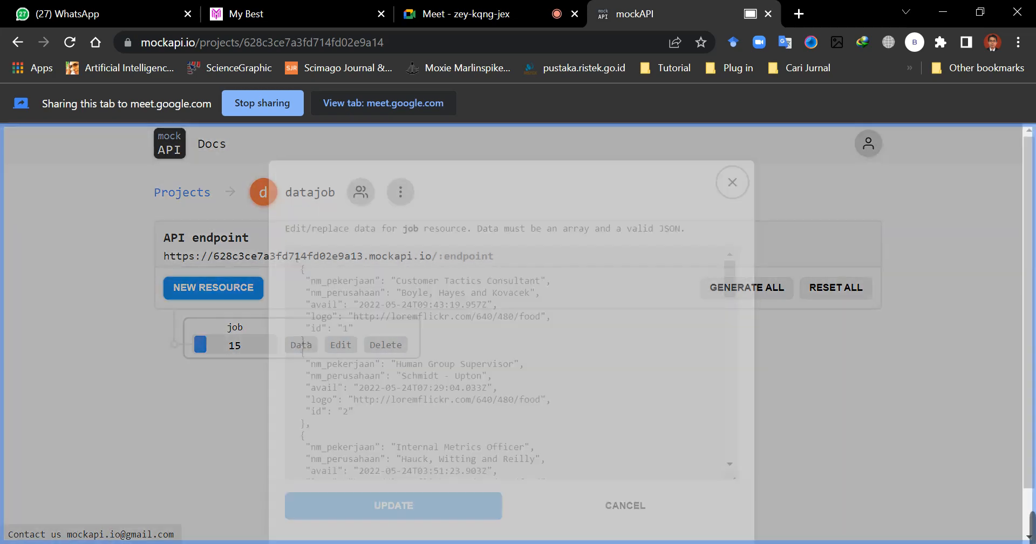
{"action": "key", "text": "ctrl+a"}
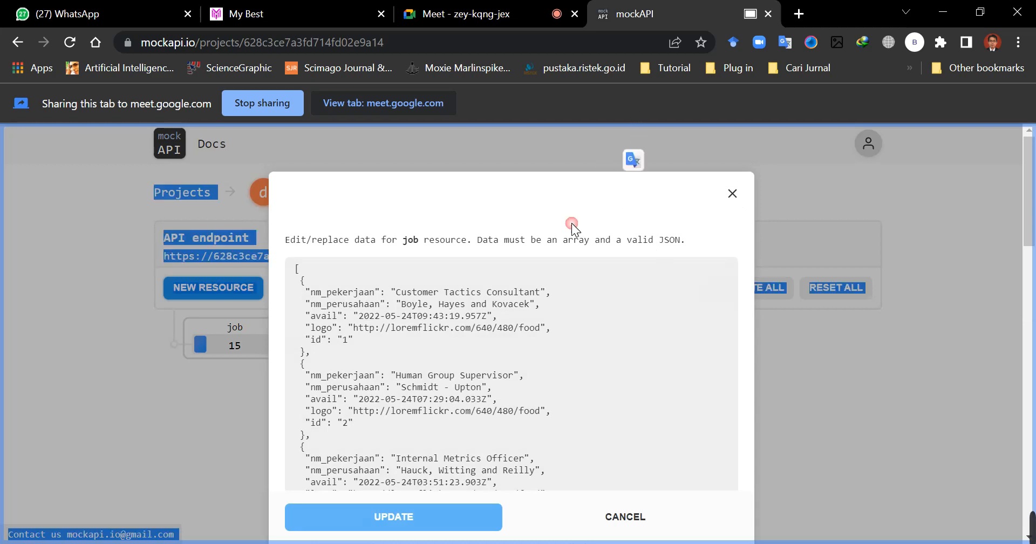
{"action": "scroll", "coordinate": [573, 227], "scroll_direction": "down", "scroll_amount": 4}
{"action": "scroll", "coordinate": [512, 307], "scroll_direction": "down", "scroll_amount": 15}
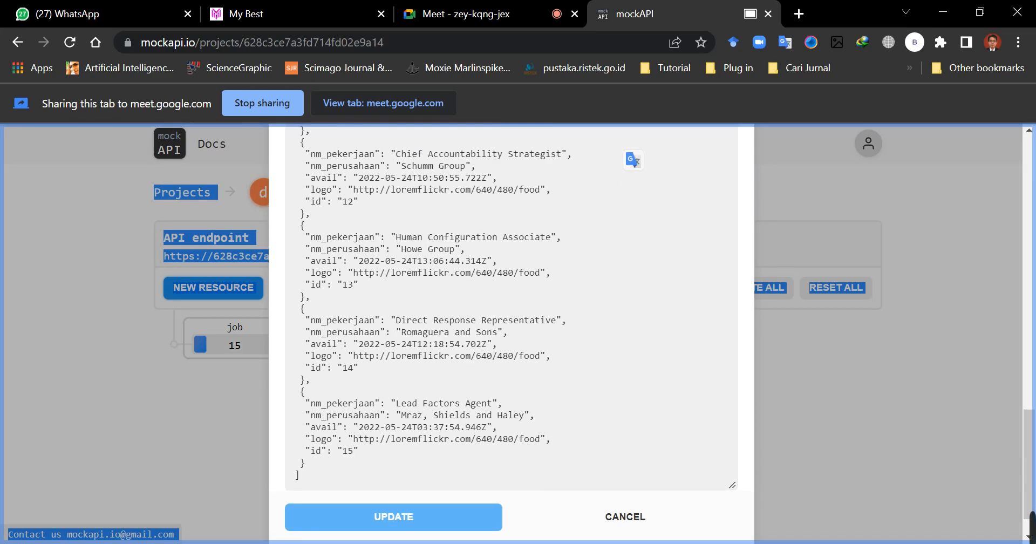
{"action": "scroll", "coordinate": [512, 308], "scroll_direction": "up", "scroll_amount": 20}
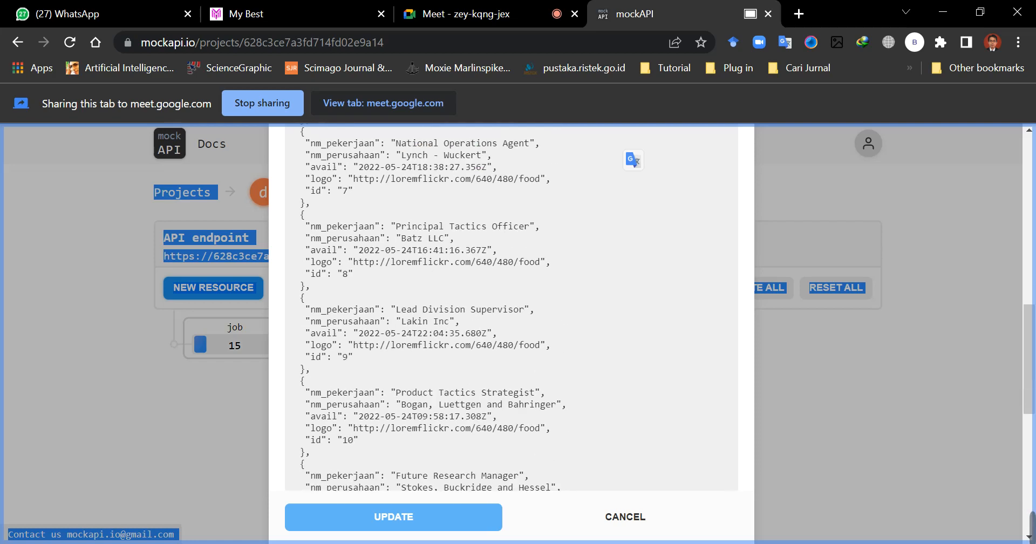
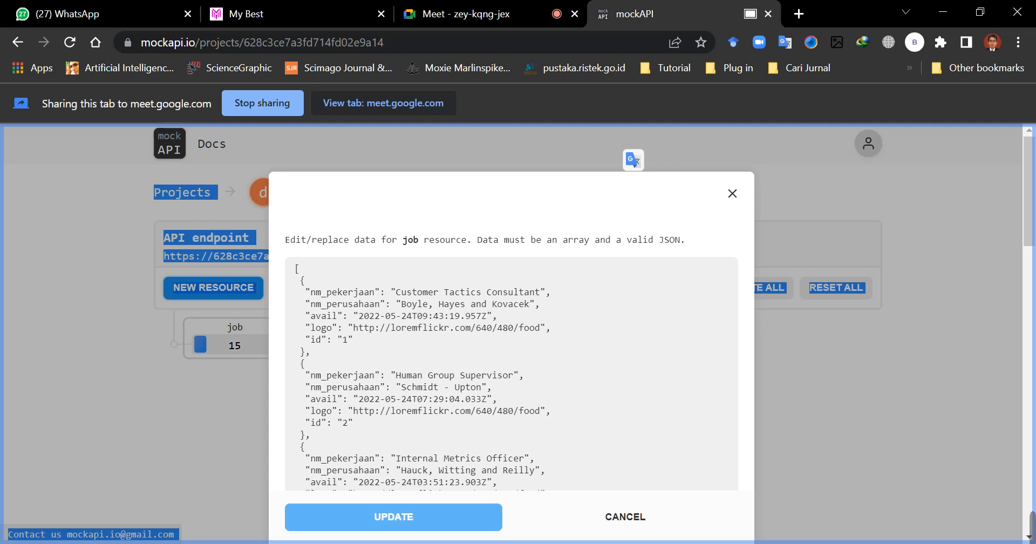
Copy the first job record's logo URL from the JSON data and open a new Chrome tab.
{"action": "scroll", "coordinate": [512, 324], "scroll_direction": "down", "scroll_amount": 2}
{"action": "scroll", "coordinate": [511, 324], "scroll_direction": "up", "scroll_amount": 2}
{"action": "left_click_drag", "start_coordinate": [353, 328], "coordinate": [538, 326]}
{"action": "key", "text": "ctrl+c"}
{"action": "right_click", "coordinate": [538, 326]}
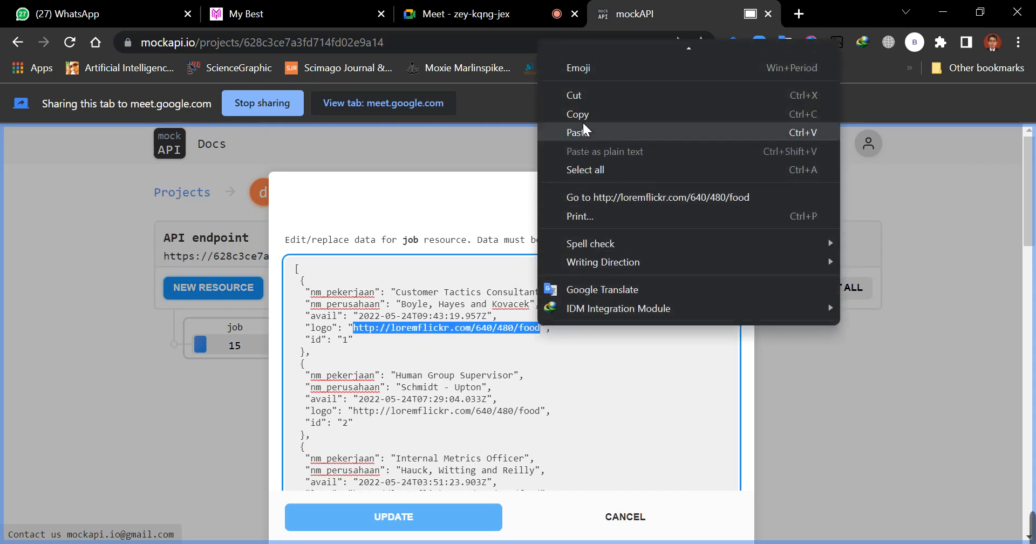
{"action": "left_click", "coordinate": [583, 118]}
{"action": "left_click", "coordinate": [805, 14]}
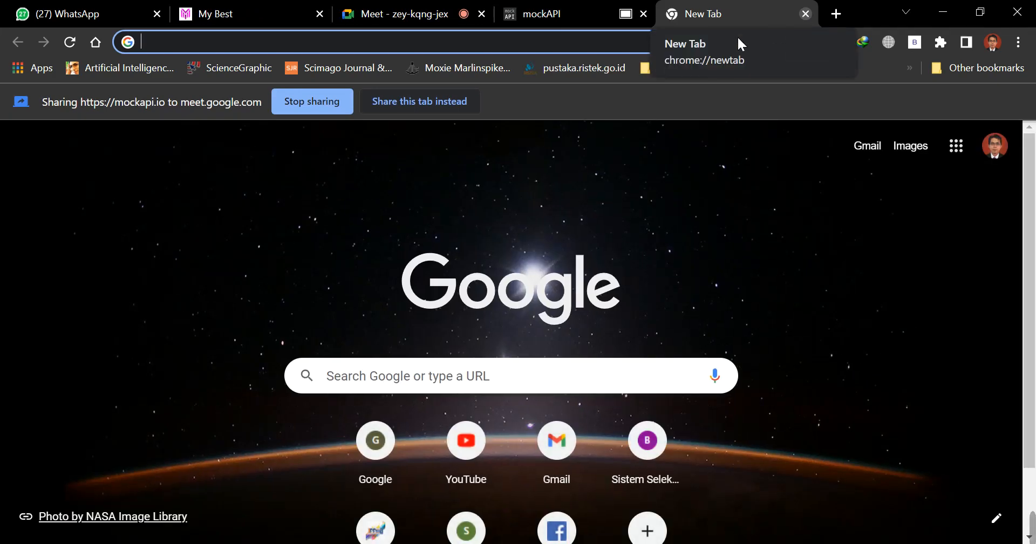
Load the copied logo URL to preview its loremflickr food photo, then close that tab.
{"action": "left_click", "coordinate": [525, 38]}
{"action": "key", "text": "ctrl+v"}
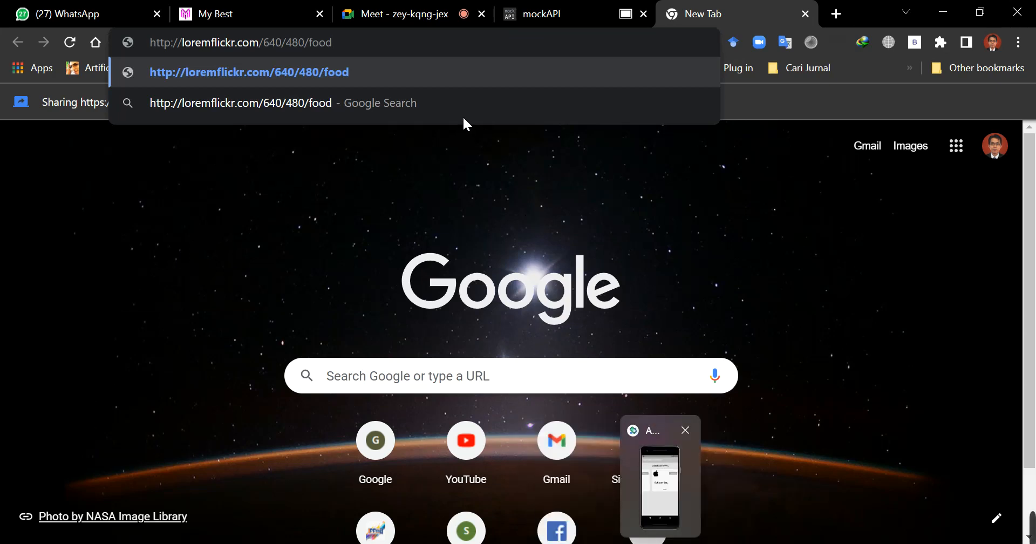
{"action": "key", "text": "Return"}
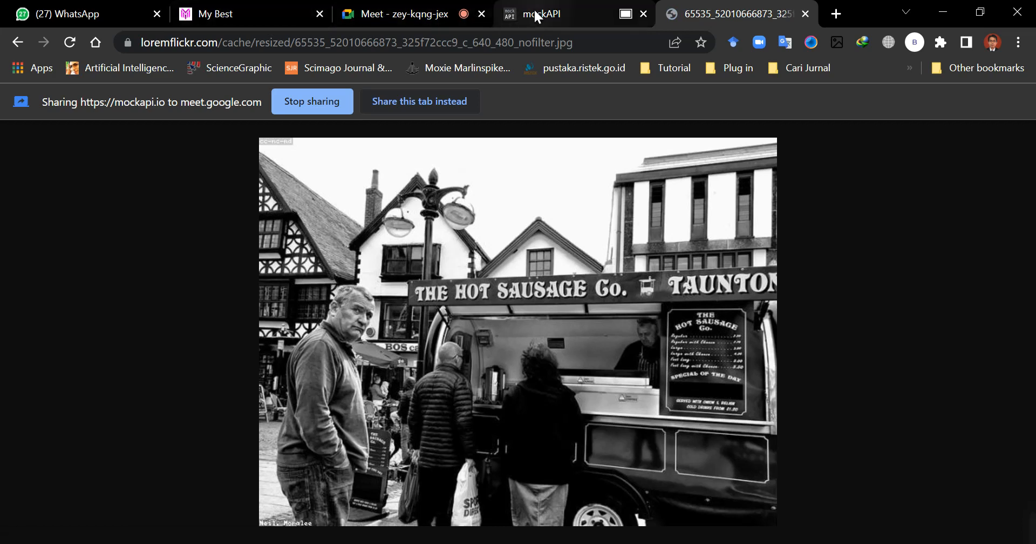
{"action": "left_click", "coordinate": [537, 15]}
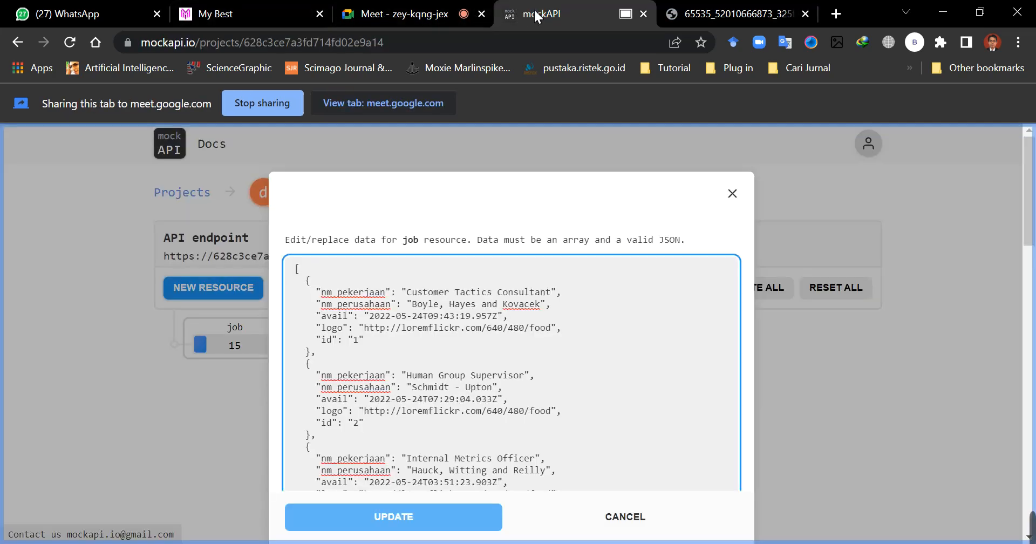
{"action": "left_click", "coordinate": [399, 13]}
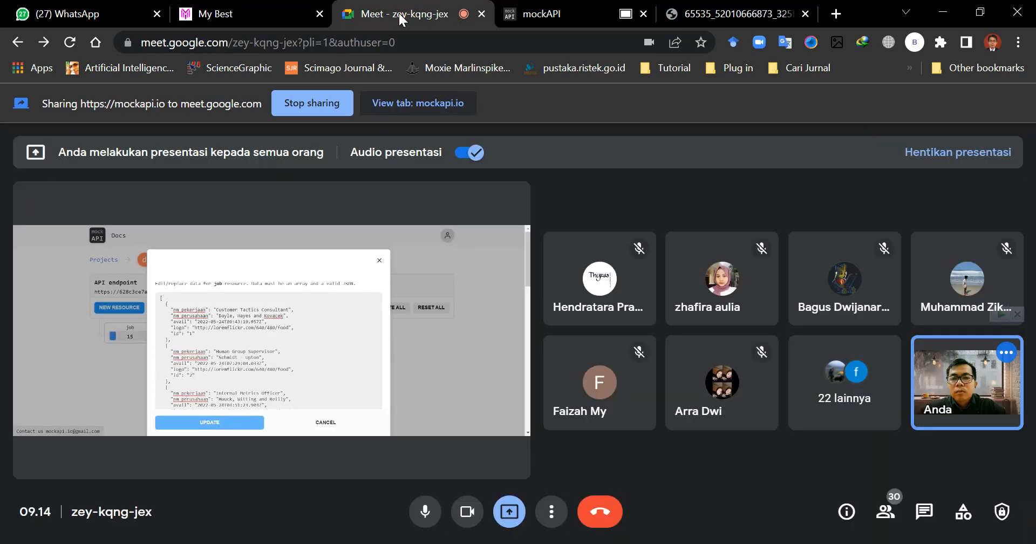
{"action": "left_click", "coordinate": [752, 14]}
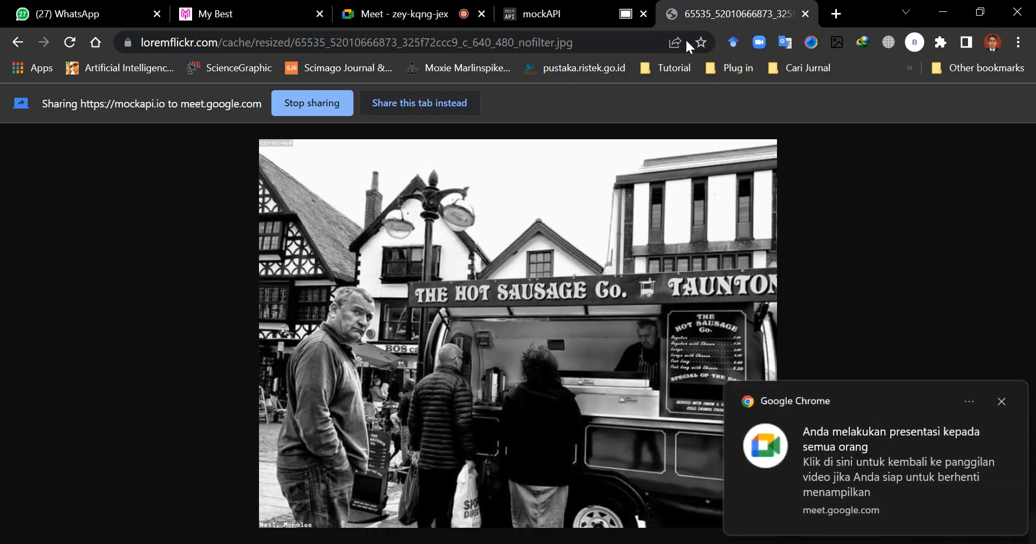
{"action": "left_click", "coordinate": [806, 13]}
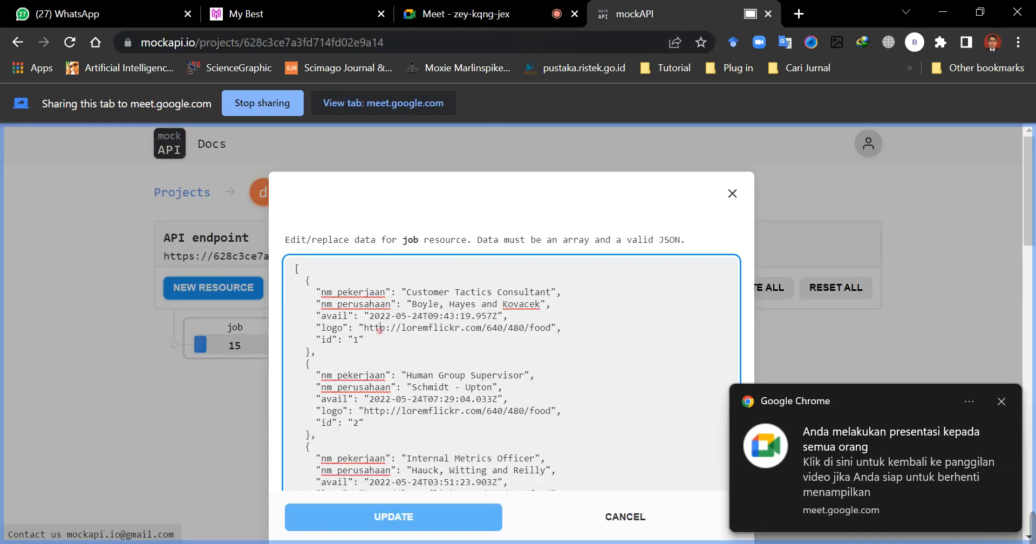
Switch the job schema's avail field from Soon to Future dates, update it, and reopen the data.
{"action": "left_click", "coordinate": [1003, 400]}
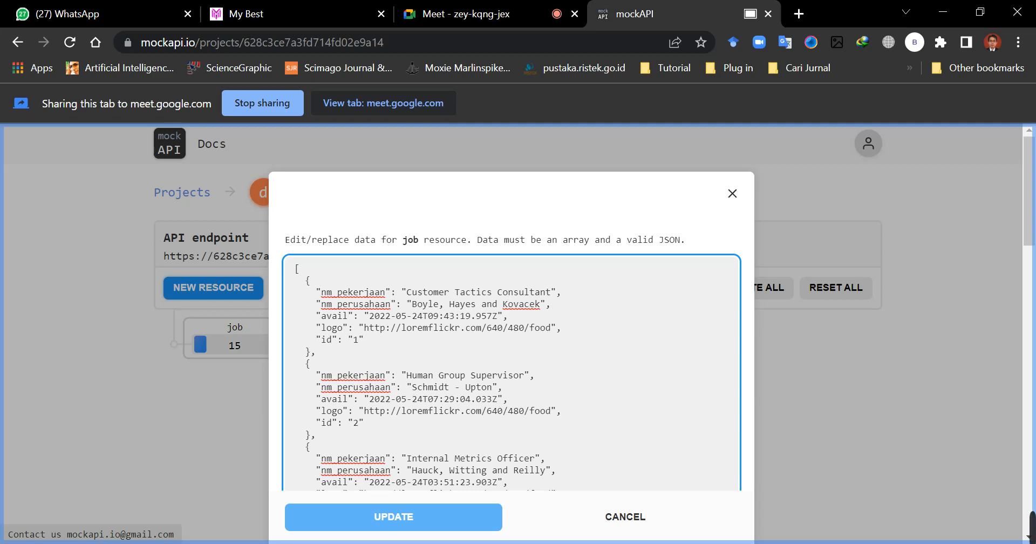
{"action": "left_click", "coordinate": [734, 194]}
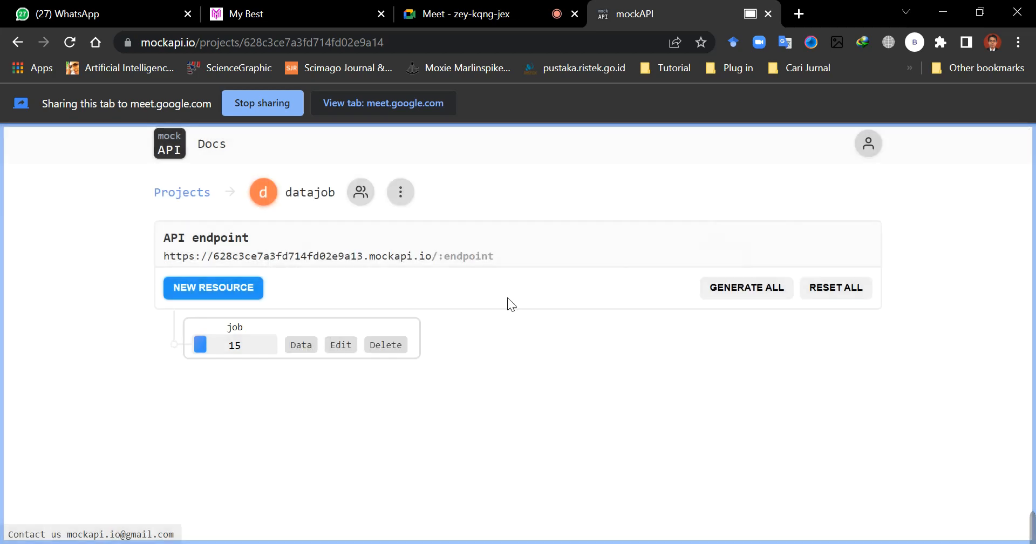
{"action": "left_click", "coordinate": [340, 343]}
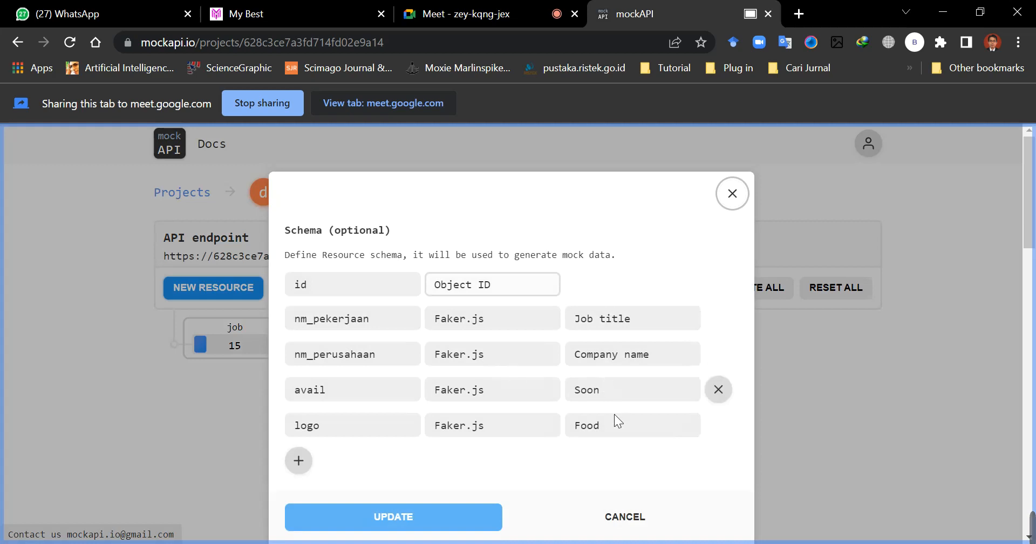
{"action": "left_click", "coordinate": [684, 387]}
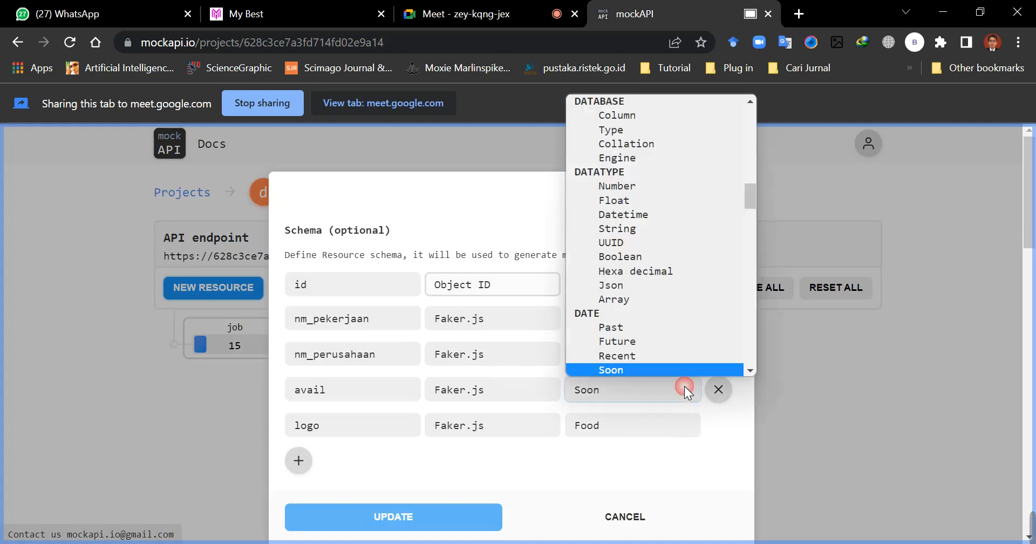
{"action": "left_click", "coordinate": [652, 341]}
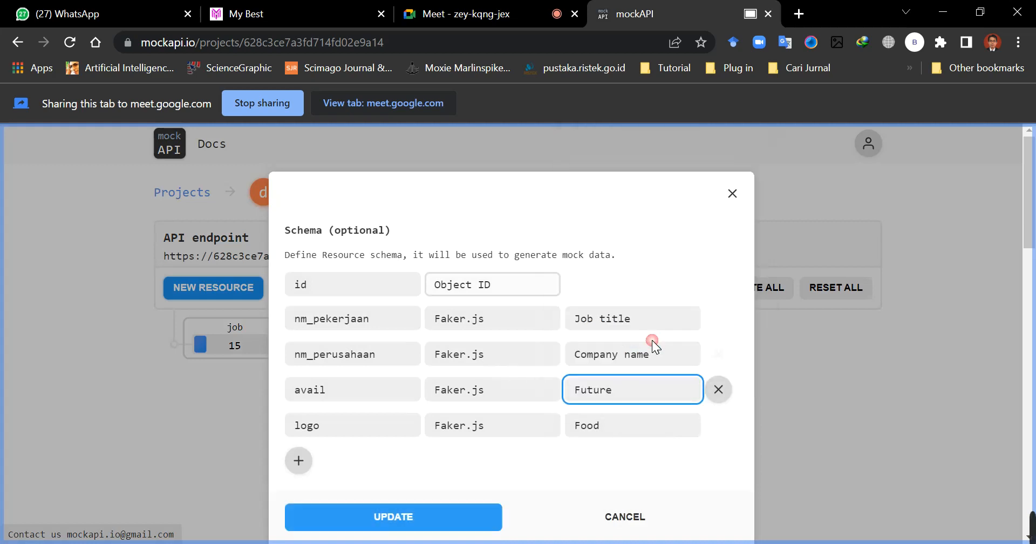
{"action": "left_click", "coordinate": [451, 520]}
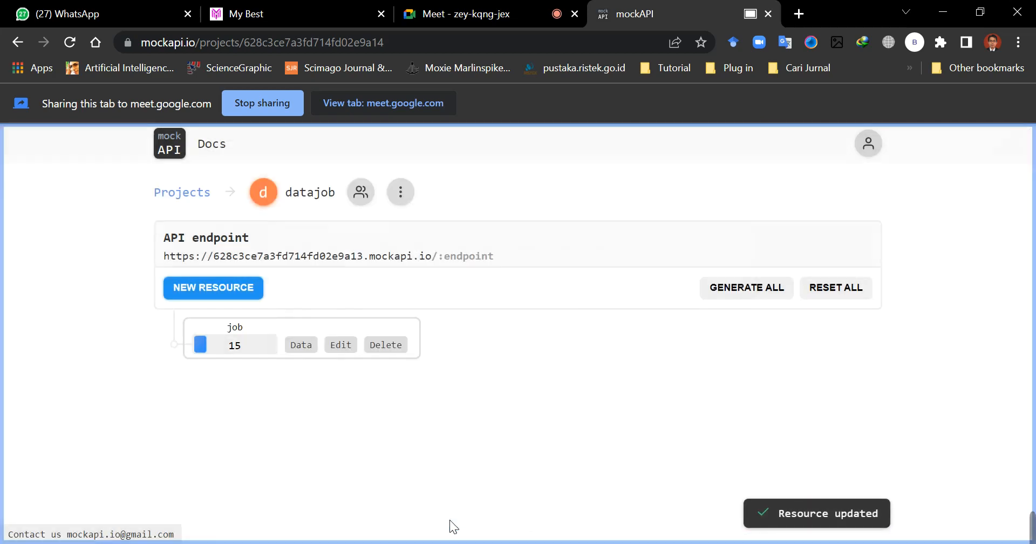
{"action": "left_click", "coordinate": [304, 348]}
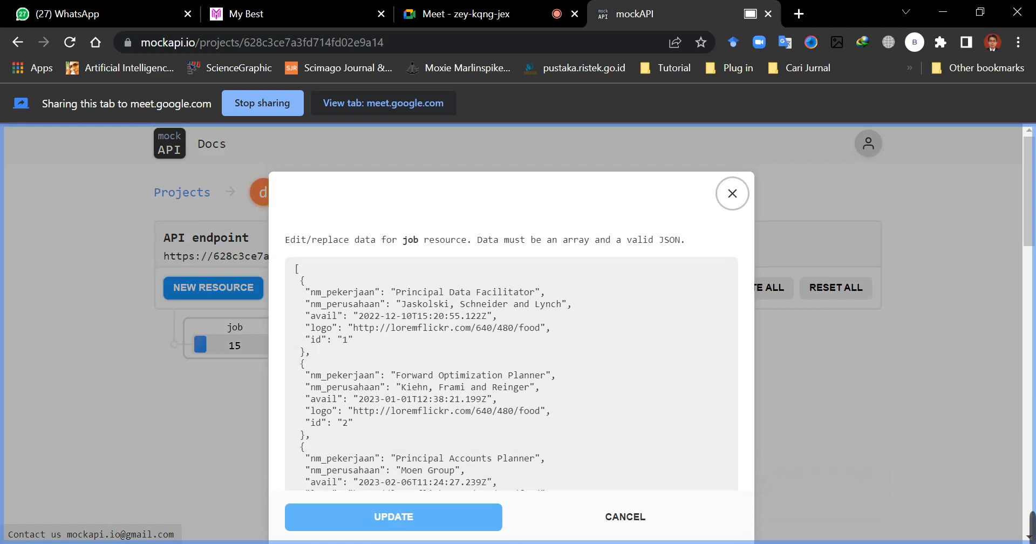
Inspect the first record's future avail date and scroll the records before closing the data editor.
{"action": "left_click_drag", "start_coordinate": [358, 315], "coordinate": [412, 315]}
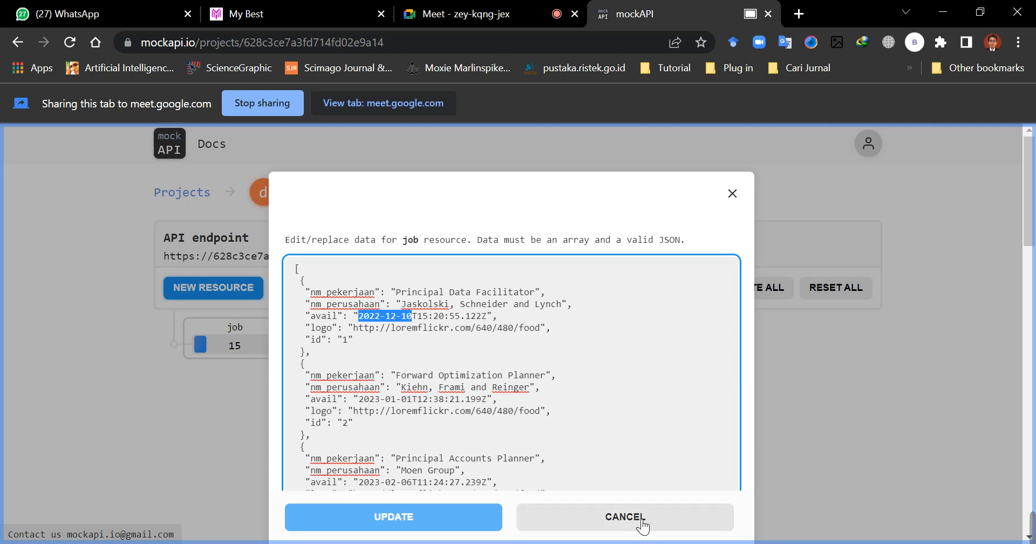
{"action": "scroll", "coordinate": [512, 323], "scroll_direction": "down", "scroll_amount": 6}
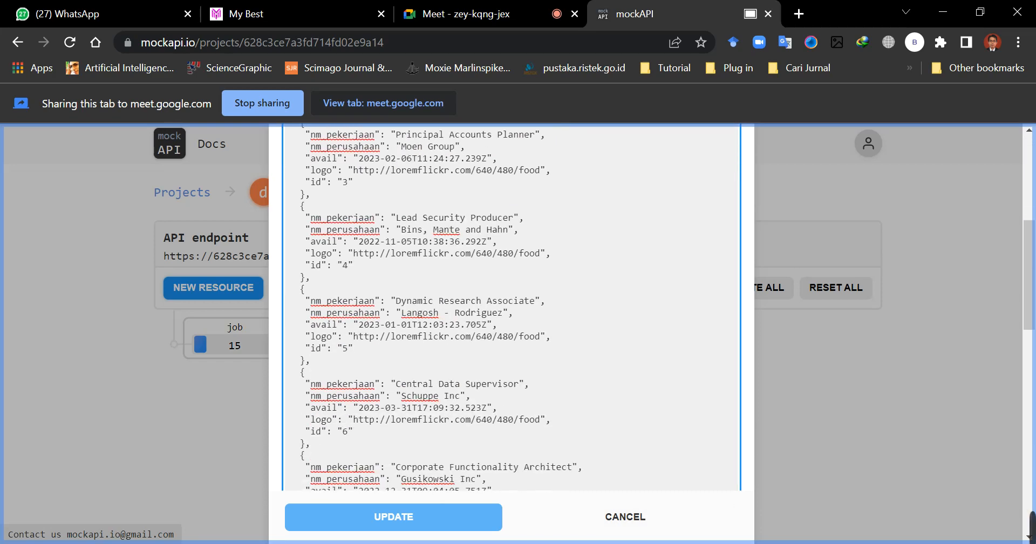
{"action": "scroll", "coordinate": [512, 323], "scroll_direction": "up", "scroll_amount": 6}
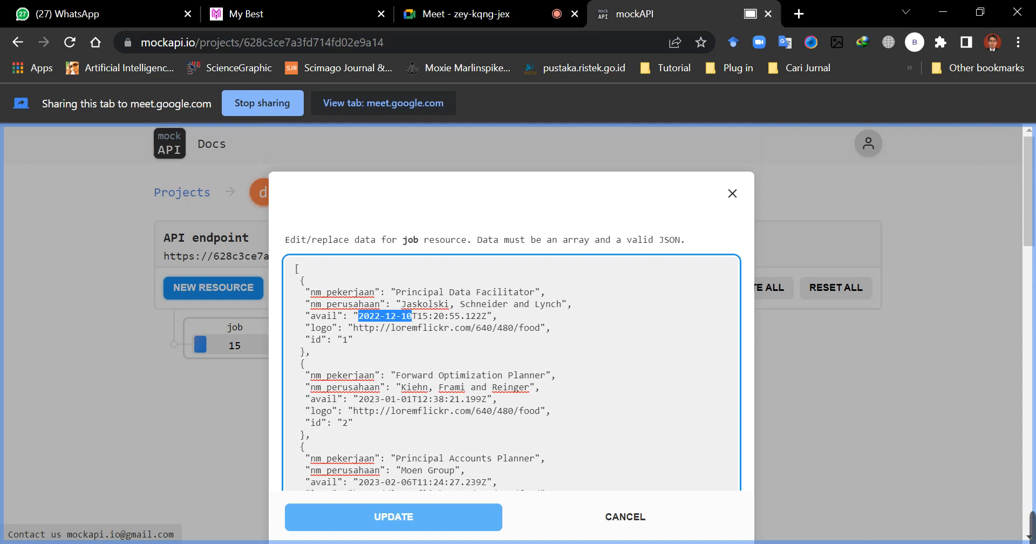
{"action": "left_click", "coordinate": [731, 195]}
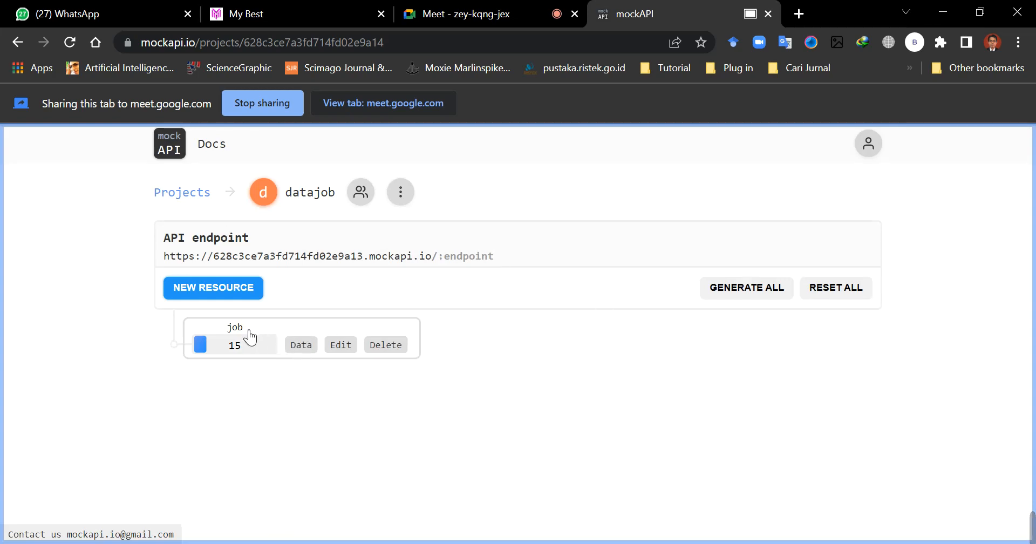
Reopen and dismiss the job data and schema editors without changes, checking the /job path.
{"action": "left_click", "coordinate": [309, 347]}
{"action": "scroll", "coordinate": [652, 514], "scroll_direction": "down", "scroll_amount": 15}
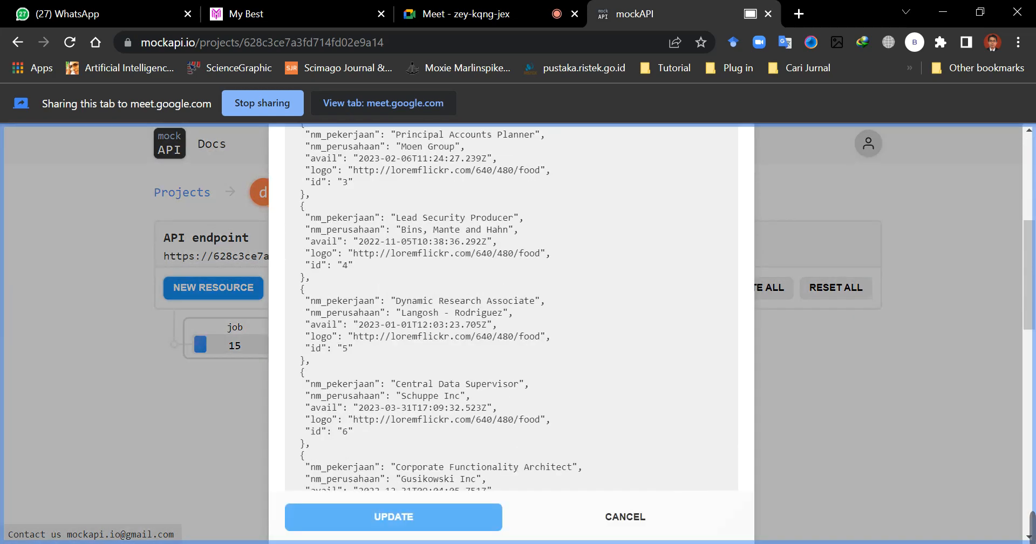
{"action": "left_click", "coordinate": [659, 510]}
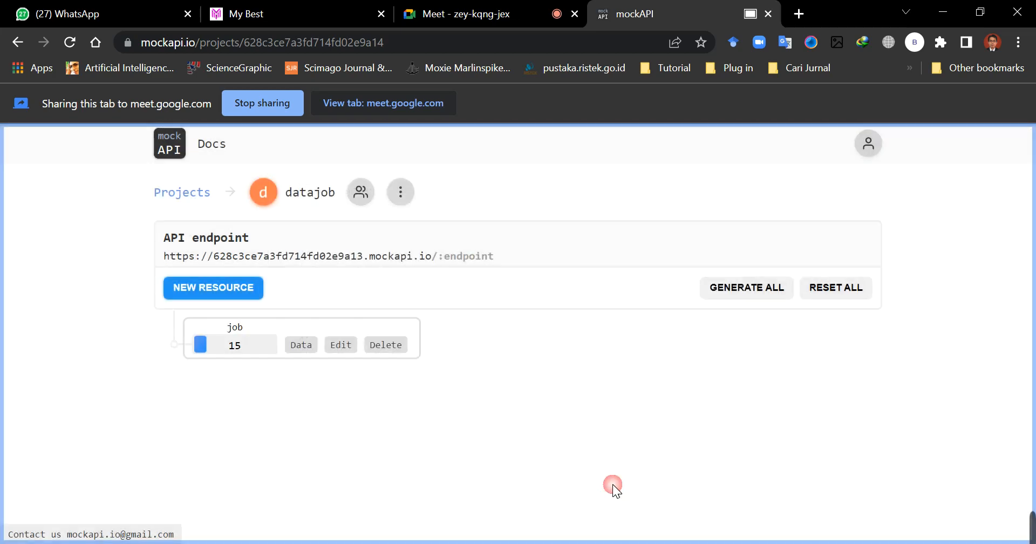
{"action": "left_click", "coordinate": [348, 346]}
{"action": "scroll", "coordinate": [593, 436], "scroll_direction": "down", "scroll_amount": 5}
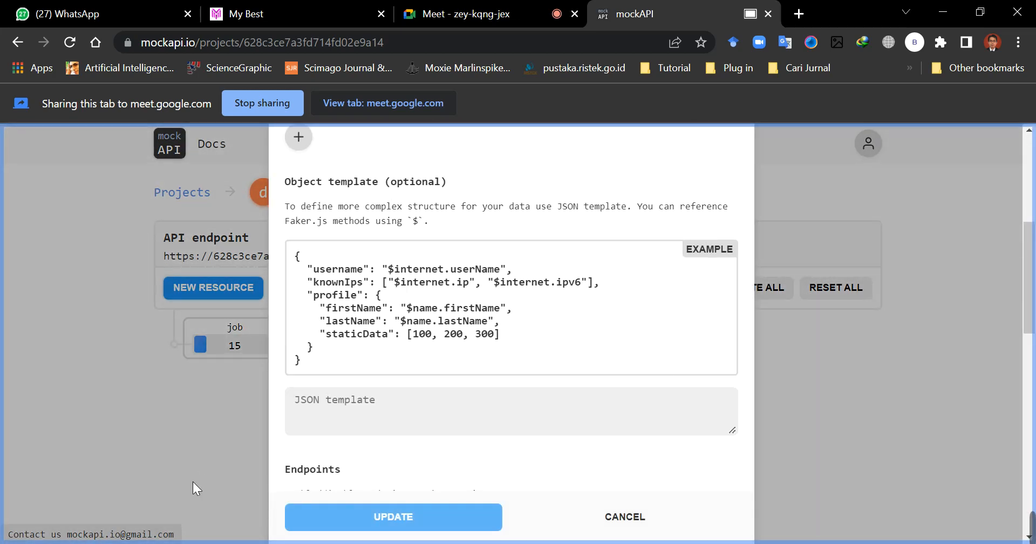
{"action": "left_click", "coordinate": [629, 523]}
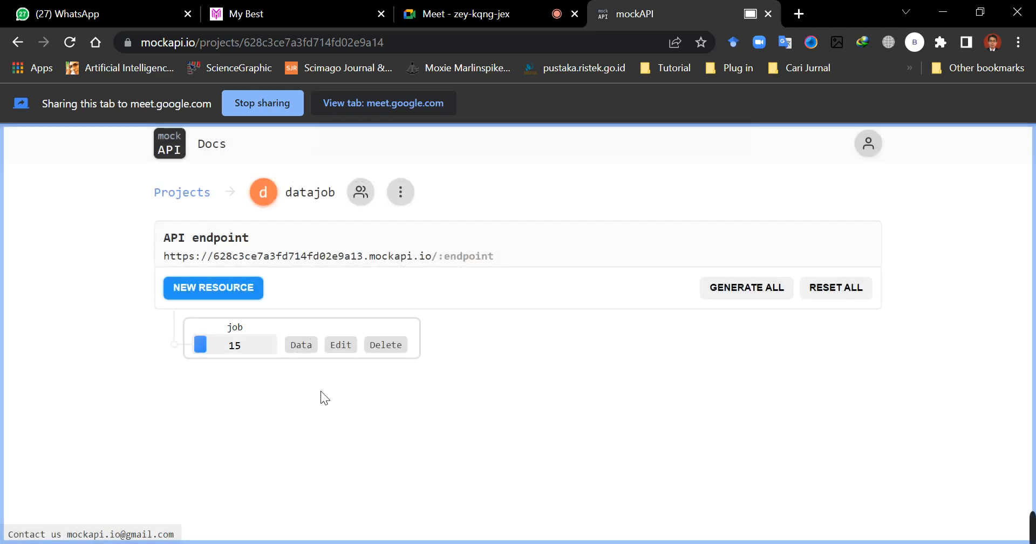
{"action": "left_click", "coordinate": [355, 349]}
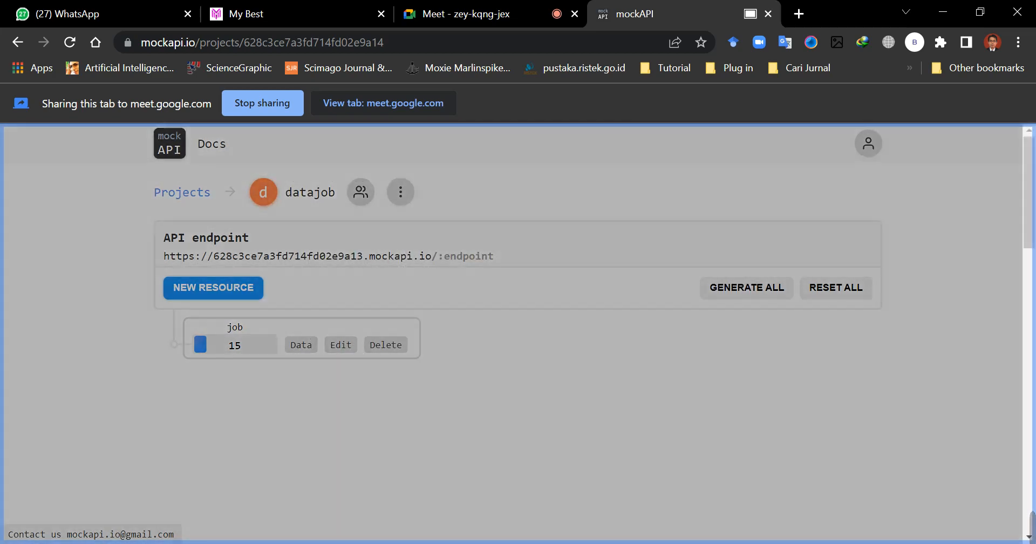
{"action": "scroll", "coordinate": [491, 350], "scroll_direction": "down", "scroll_amount": 5}
{"action": "scroll", "coordinate": [500, 374], "scroll_direction": "down", "scroll_amount": 6}
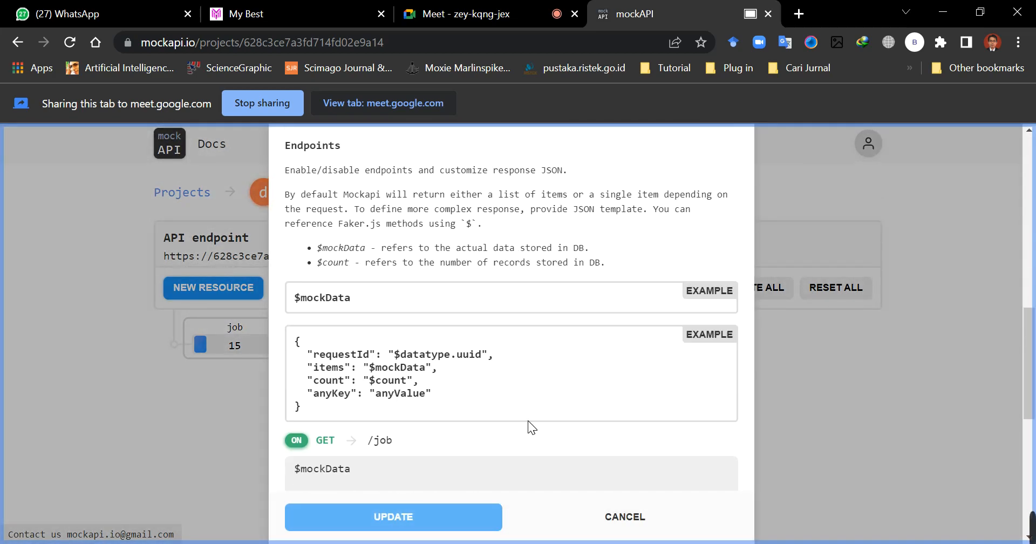
{"action": "scroll", "coordinate": [528, 420], "scroll_direction": "up", "scroll_amount": 3}
{"action": "scroll", "coordinate": [528, 420], "scroll_direction": "down", "scroll_amount": 4}
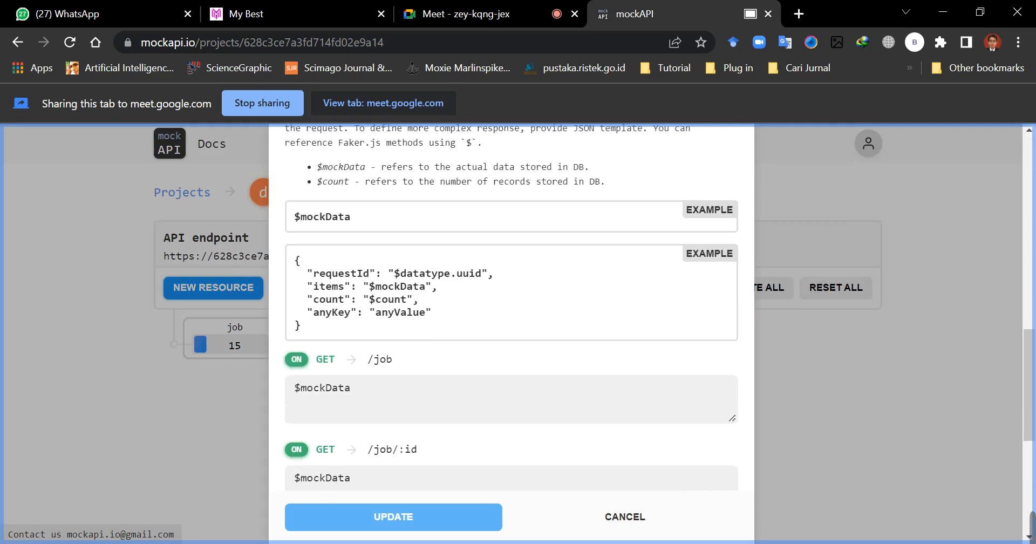
{"action": "left_click_drag", "start_coordinate": [393, 360], "coordinate": [380, 360]}
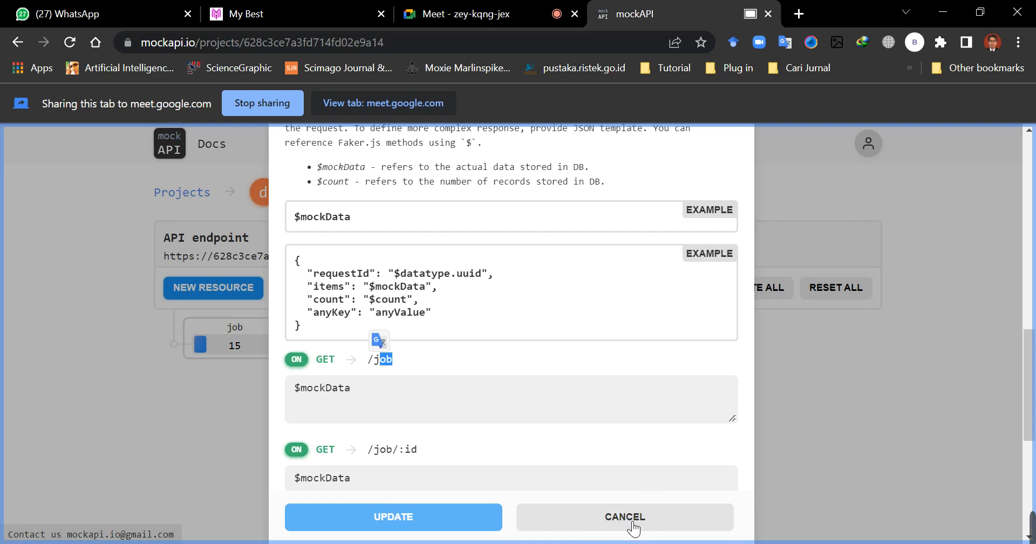
{"action": "left_click", "coordinate": [633, 527]}
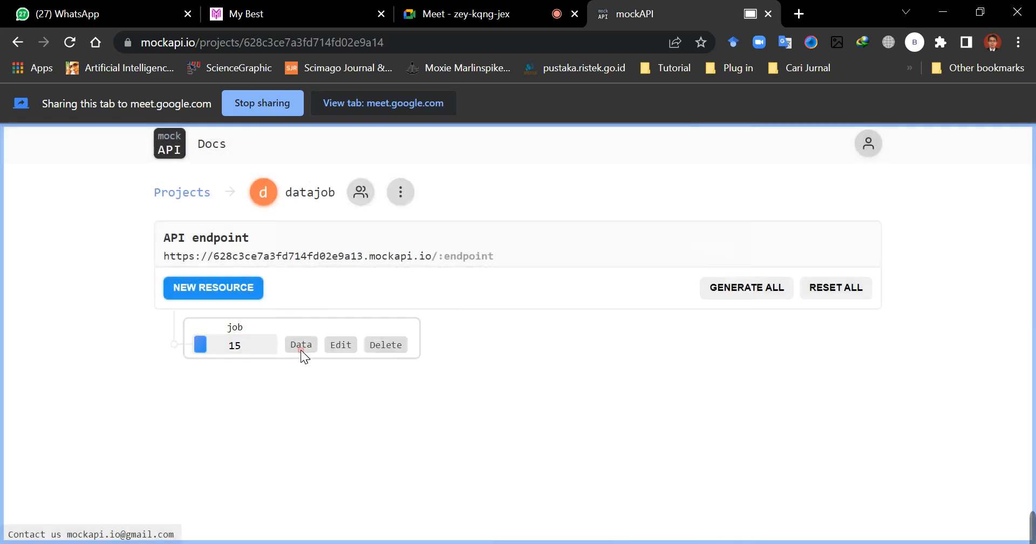
Close the remaining job dialogs and copy the datajob project's API endpoint URL.
{"action": "left_click", "coordinate": [303, 350]}
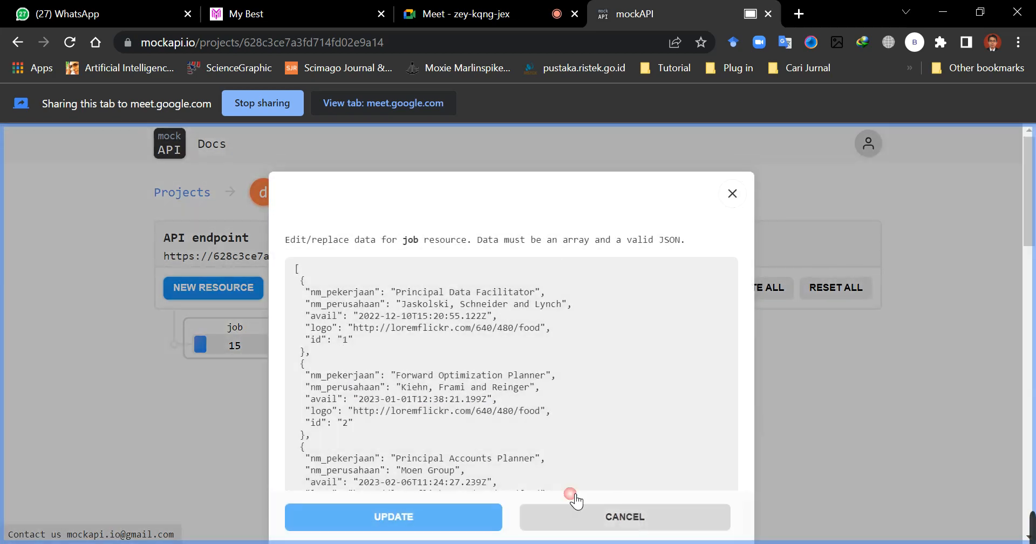
{"action": "left_click", "coordinate": [625, 516]}
{"action": "left_click", "coordinate": [345, 350]}
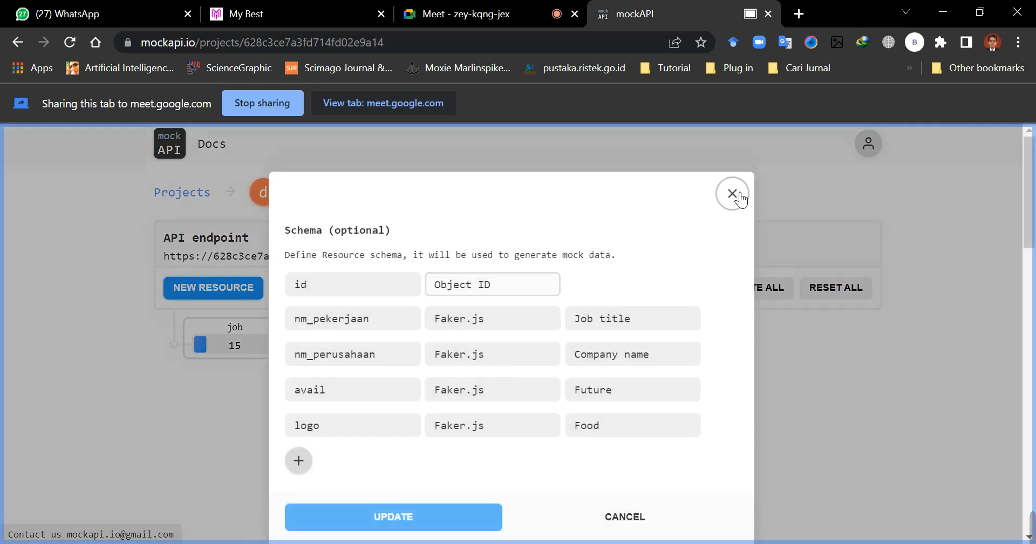
{"action": "left_click", "coordinate": [739, 195]}
{"action": "left_click_drag", "start_coordinate": [163, 256], "coordinate": [335, 263]}
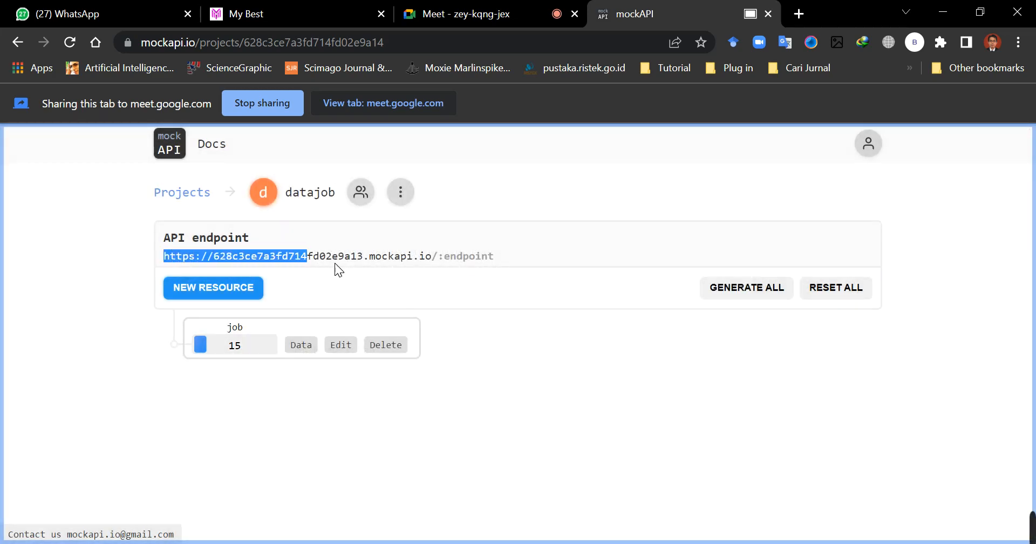
{"action": "right_click", "coordinate": [426, 255]}
{"action": "left_click", "coordinate": [460, 269]}
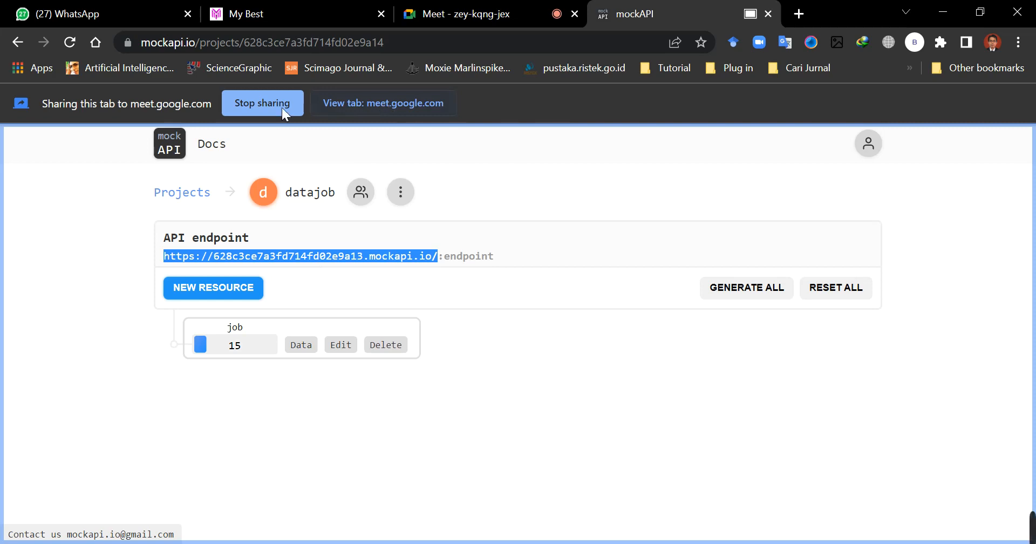
Admit the person waiting to join and stop presenting the mockAPI tab.
{"action": "left_click", "coordinate": [380, 104]}
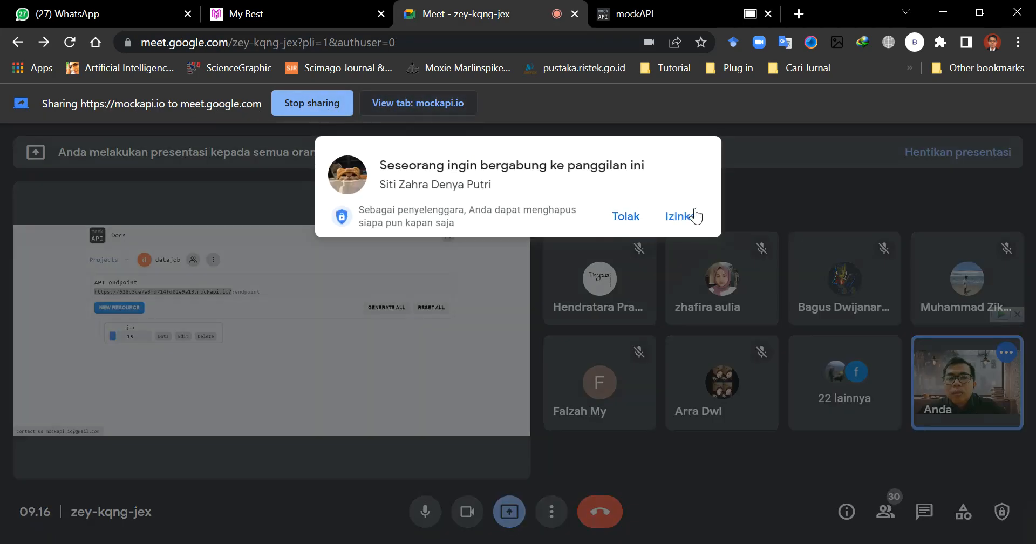
{"action": "left_click", "coordinate": [692, 216]}
{"action": "left_click", "coordinate": [312, 103]}
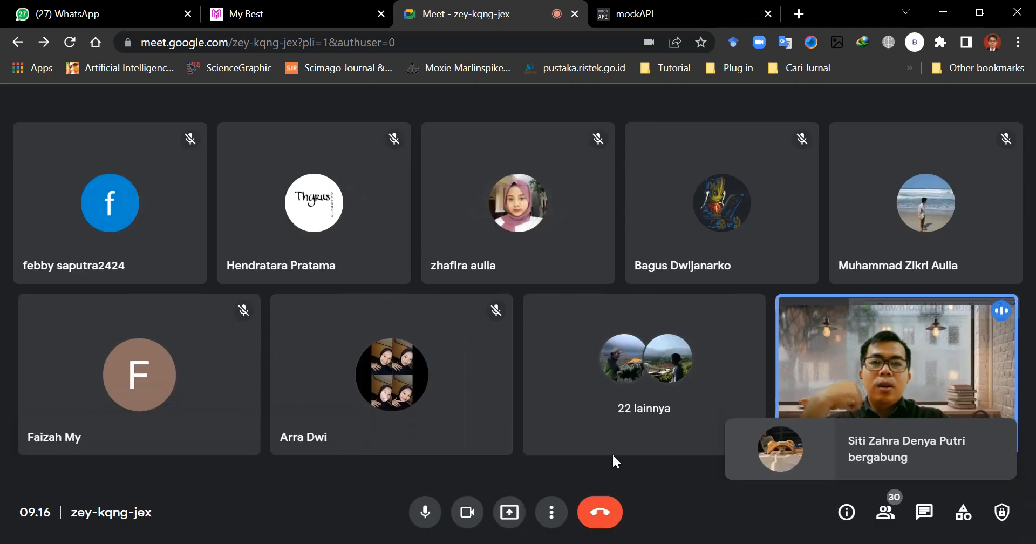
Present a newly opened blank tab to the meeting as a single tab.
{"action": "left_click", "coordinate": [515, 519]}
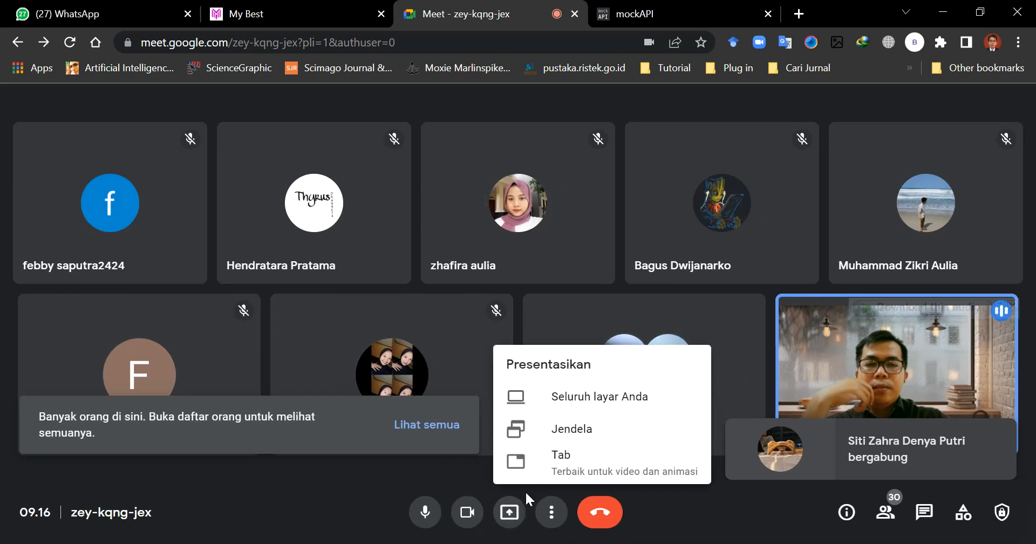
{"action": "left_click", "coordinate": [568, 467]}
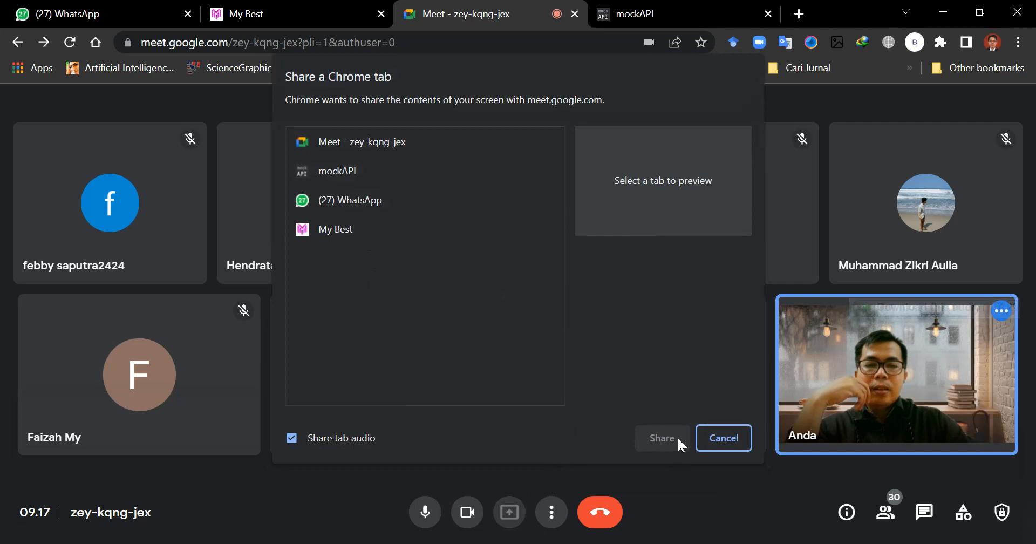
{"action": "left_click", "coordinate": [737, 13]}
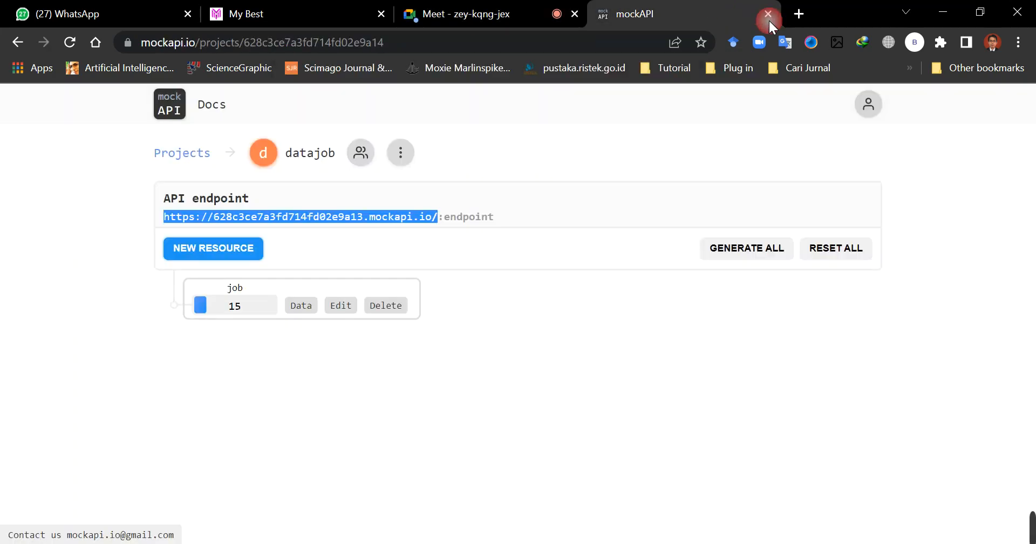
{"action": "left_click", "coordinate": [797, 14]}
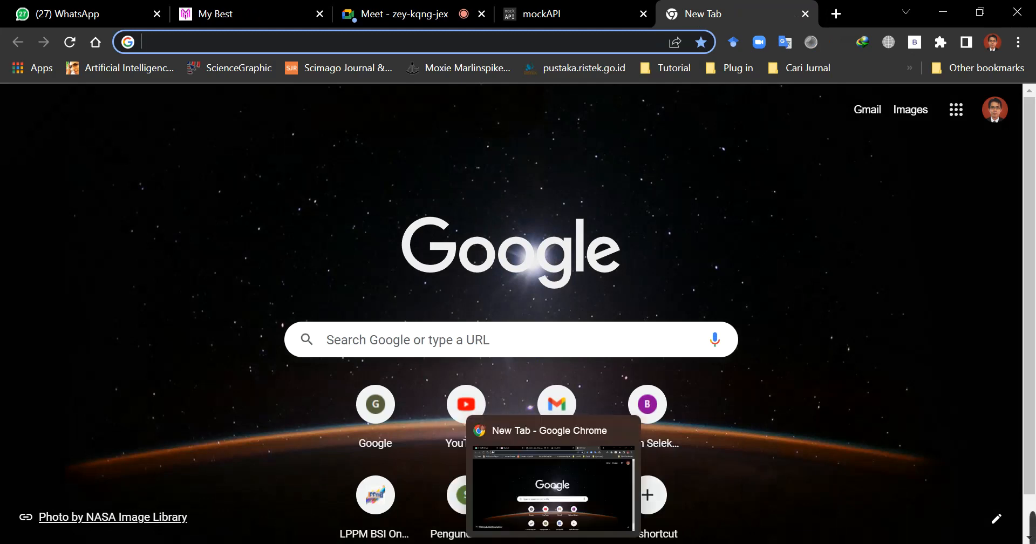
{"action": "left_click", "coordinate": [448, 6]}
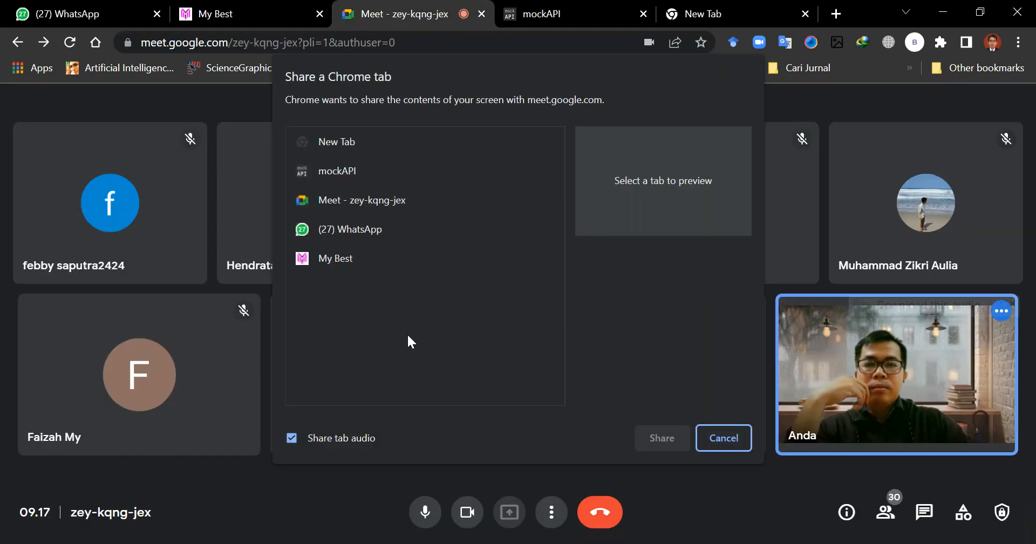
{"action": "left_click", "coordinate": [339, 170]}
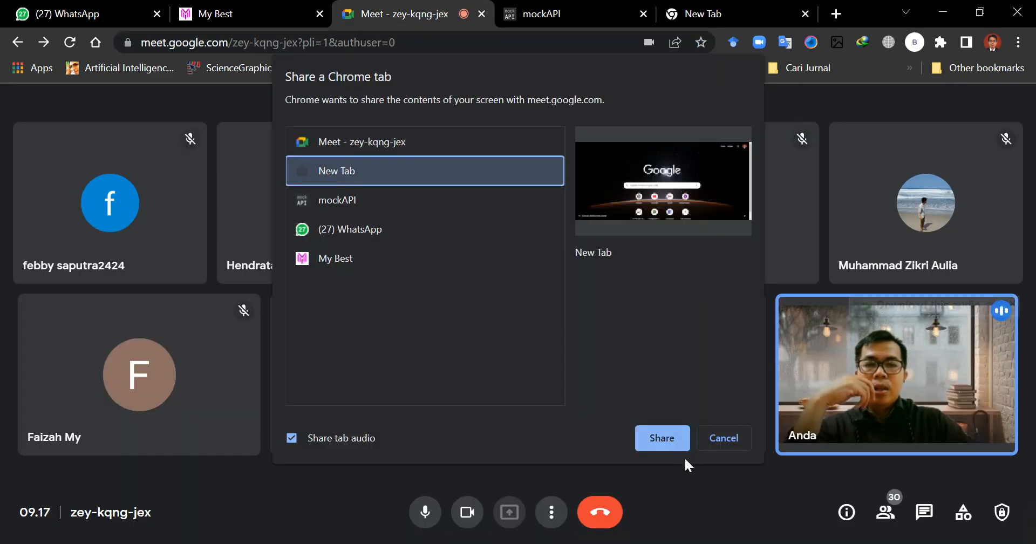
{"action": "left_click", "coordinate": [669, 438]}
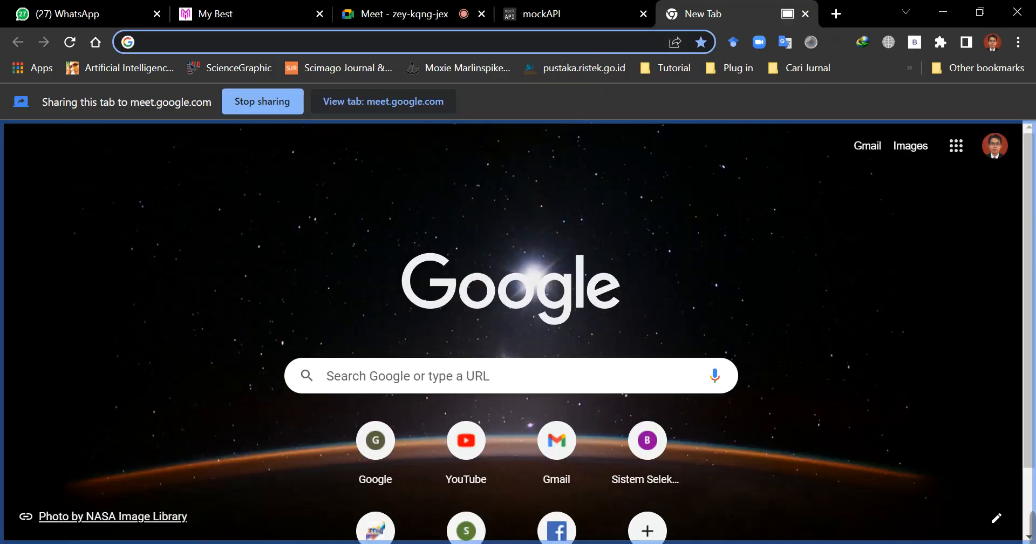
Load the copied datajob endpoint URL in the shared tab, showing the mockapi.io landing page.
{"action": "left_click", "coordinate": [576, 36]}
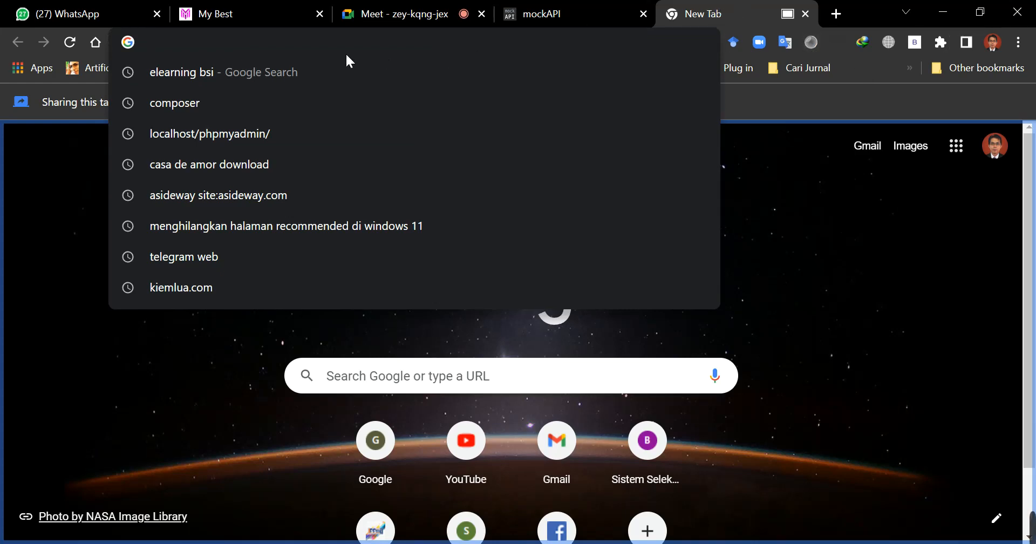
{"action": "key", "text": "ctrl+v"}
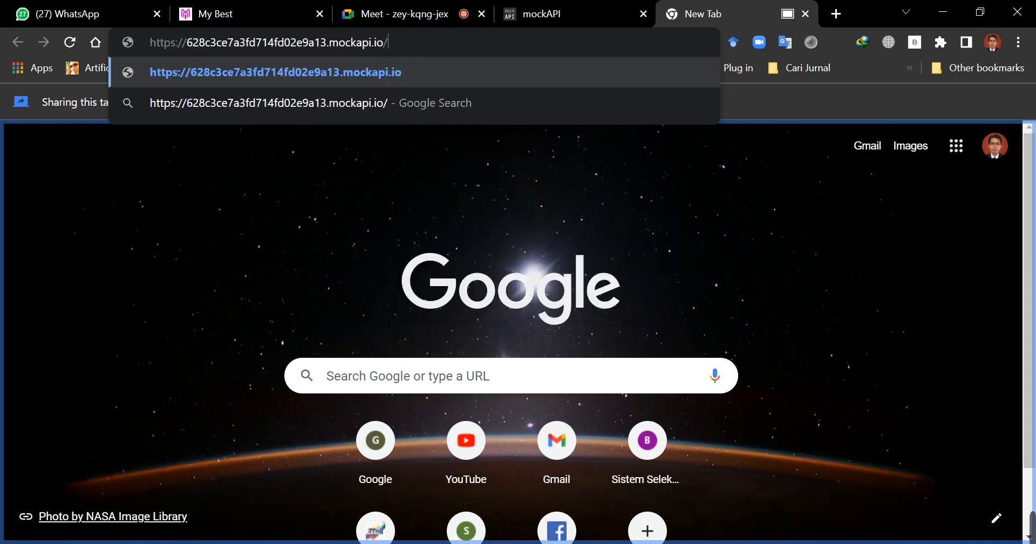
{"action": "key", "text": "Return"}
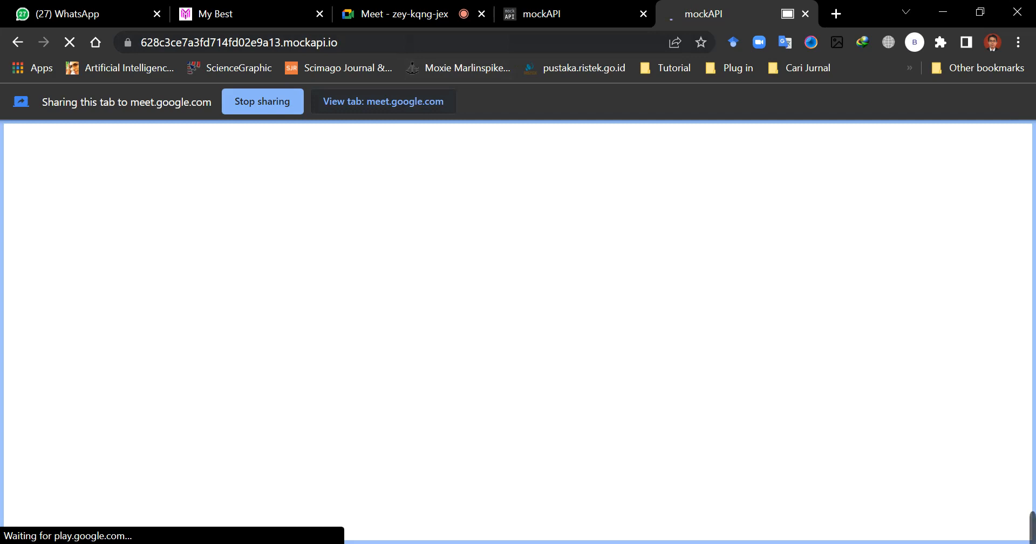
{"action": "left_click", "coordinate": [409, 41]}
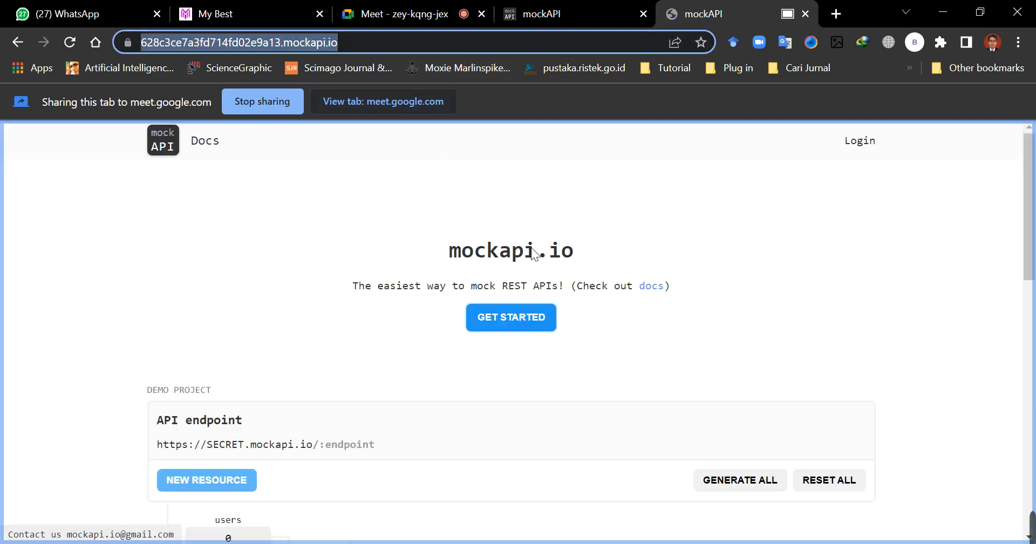
{"action": "scroll", "coordinate": [687, 259], "scroll_direction": "down", "scroll_amount": 5}
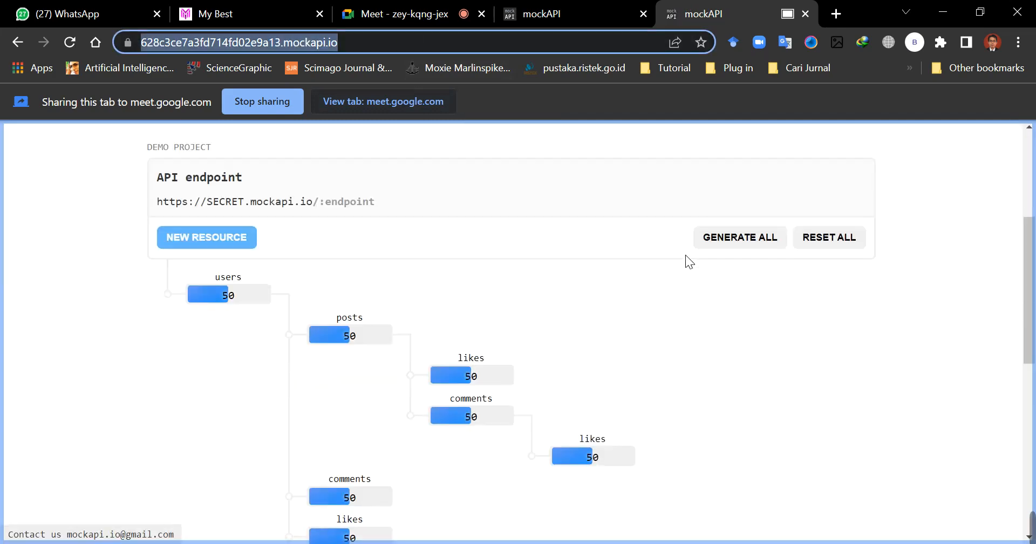
{"action": "scroll", "coordinate": [686, 256], "scroll_direction": "up", "scroll_amount": 5}
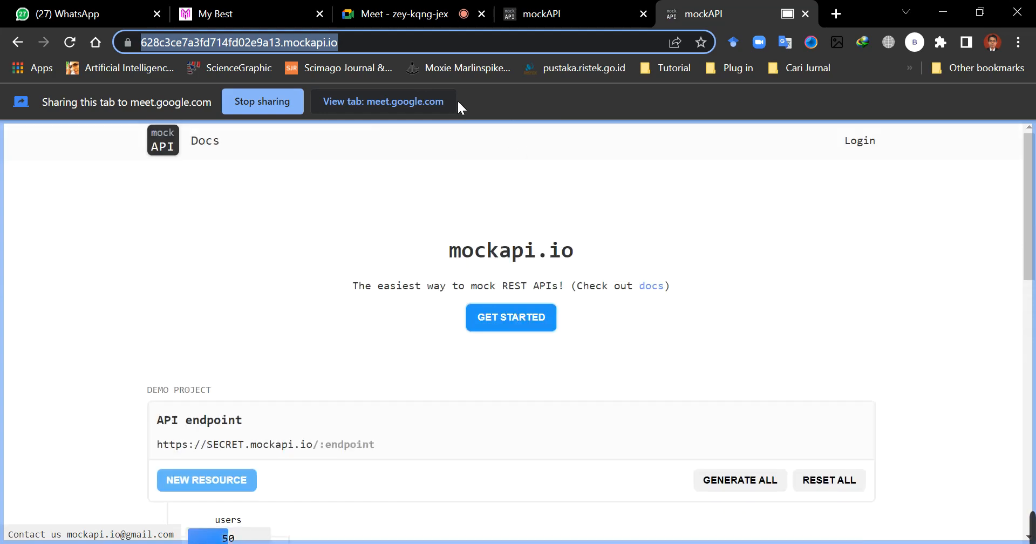
{"action": "key", "text": "End"}
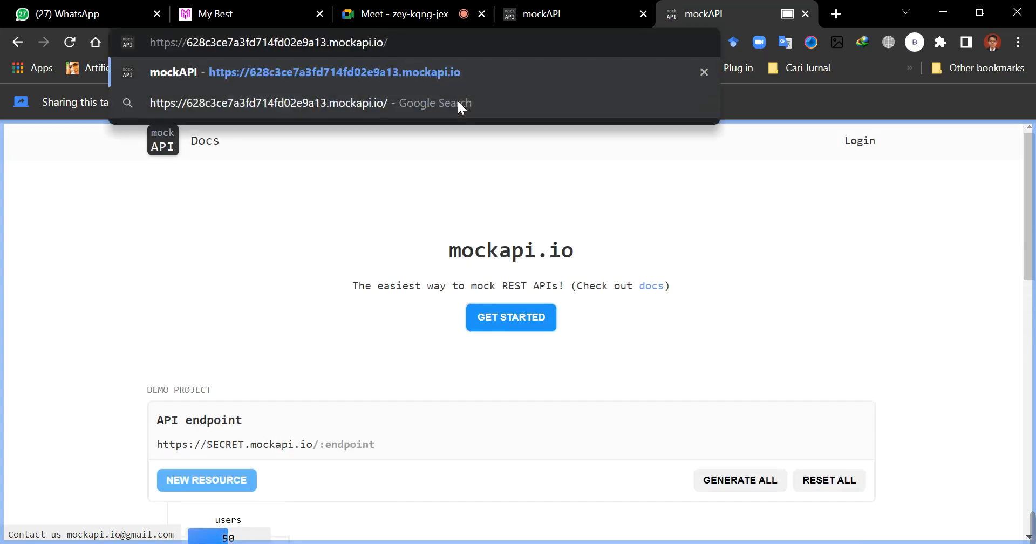
{"action": "left_click", "coordinate": [436, 15]}
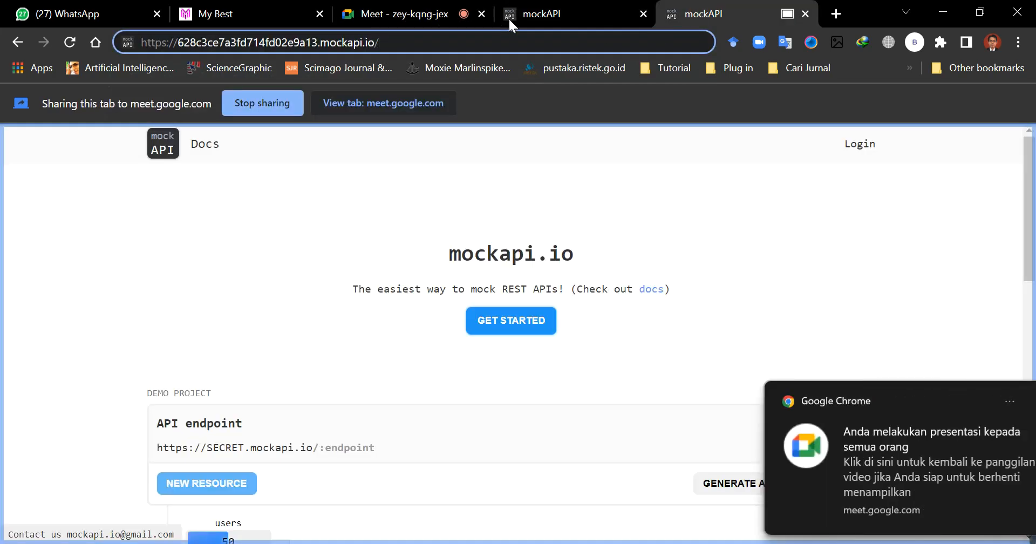
Stop the tab share and present the Meet browser window instead.
{"action": "left_click", "coordinate": [696, 13]}
{"action": "left_click", "coordinate": [430, 15]}
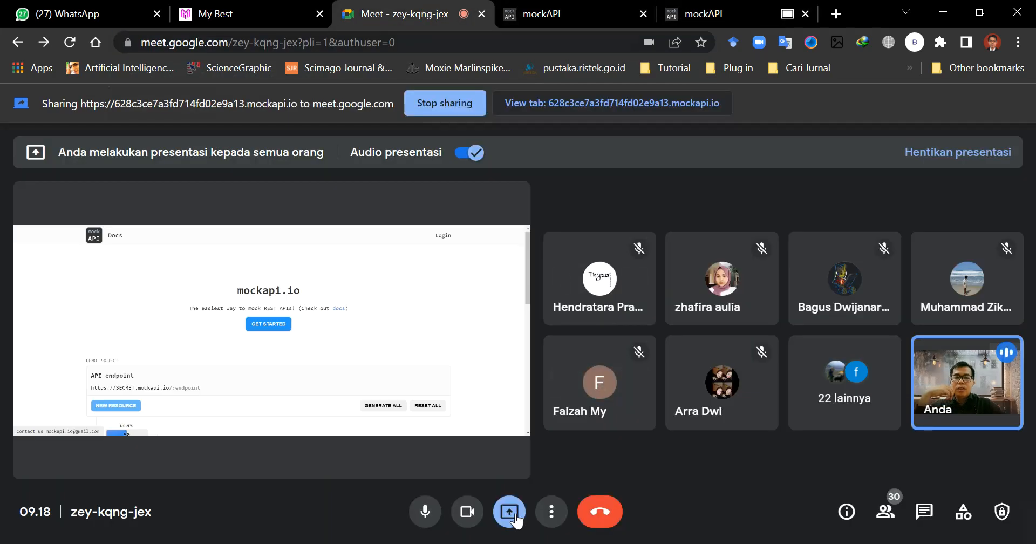
{"action": "left_click", "coordinate": [444, 108]}
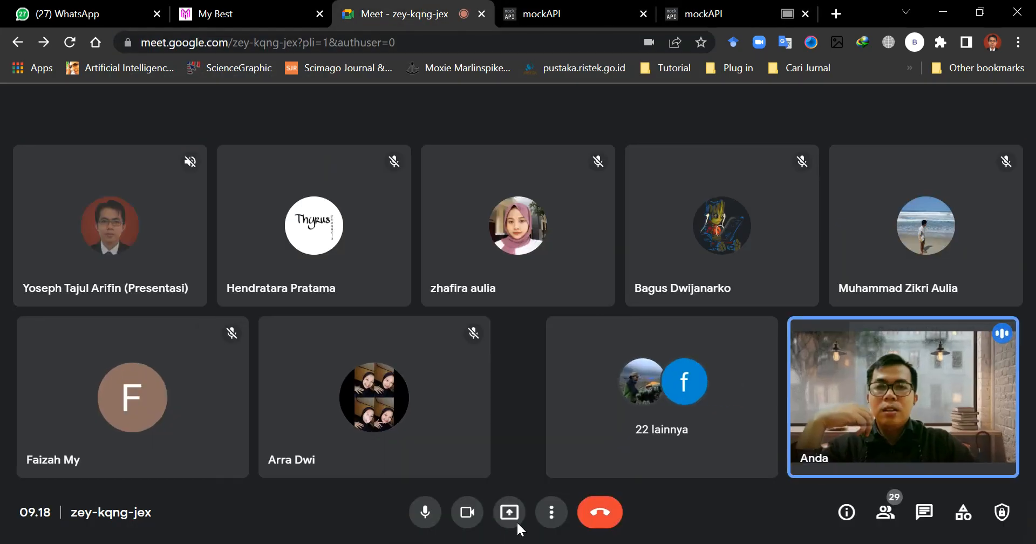
{"action": "left_click", "coordinate": [516, 520]}
{"action": "left_click", "coordinate": [561, 425]}
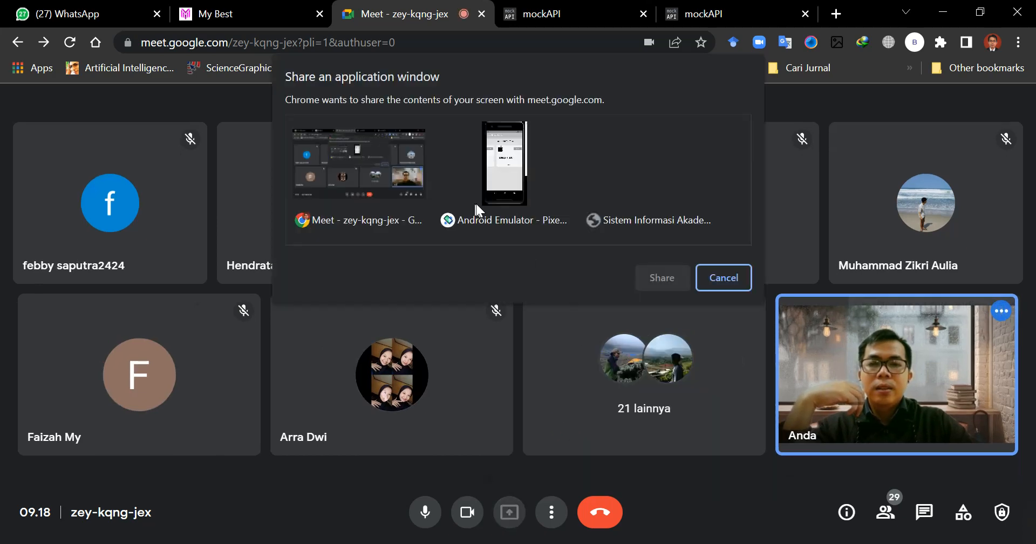
{"action": "left_click", "coordinate": [389, 190]}
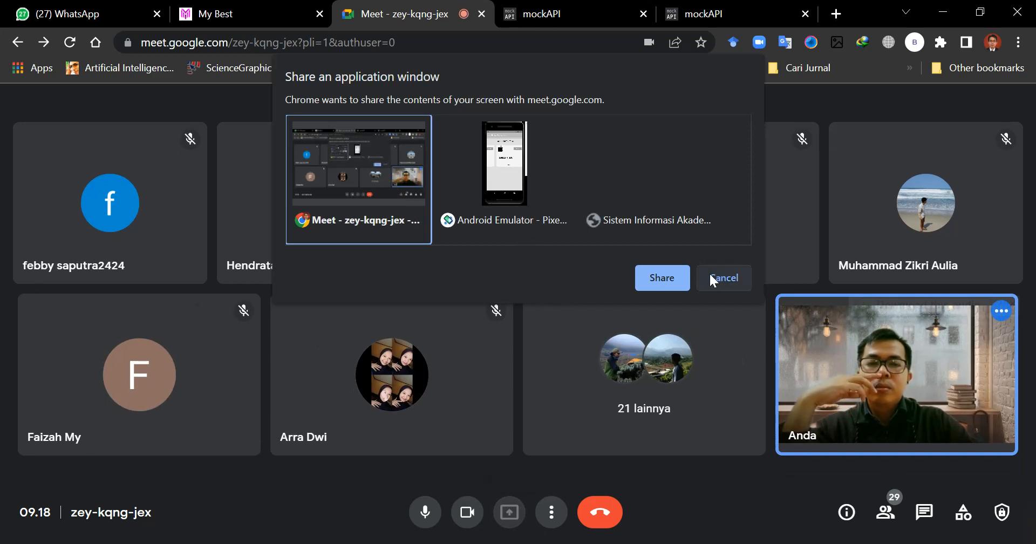
{"action": "left_click", "coordinate": [670, 278]}
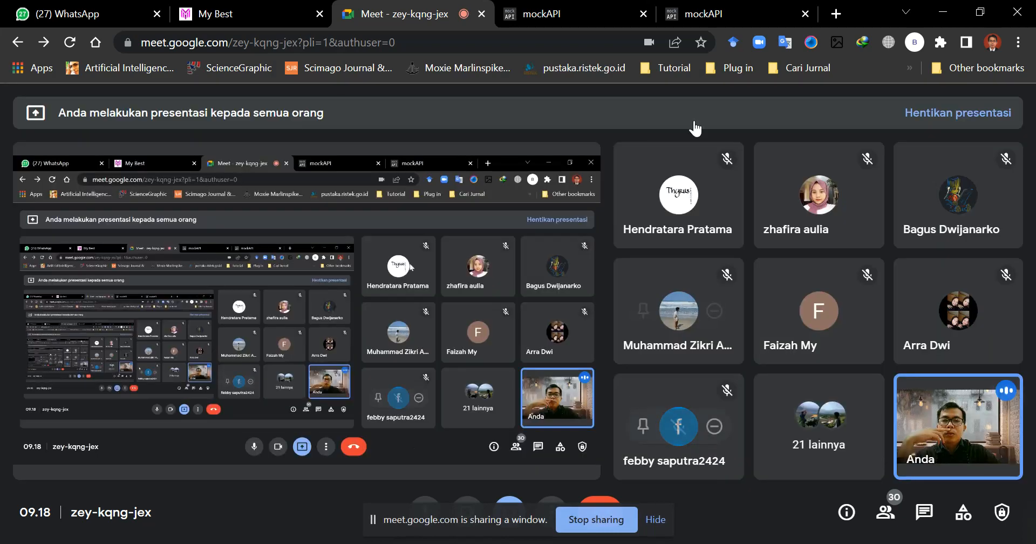
Stop that window share and try picking the other browser window, then cancel.
{"action": "left_click", "coordinate": [703, 12]}
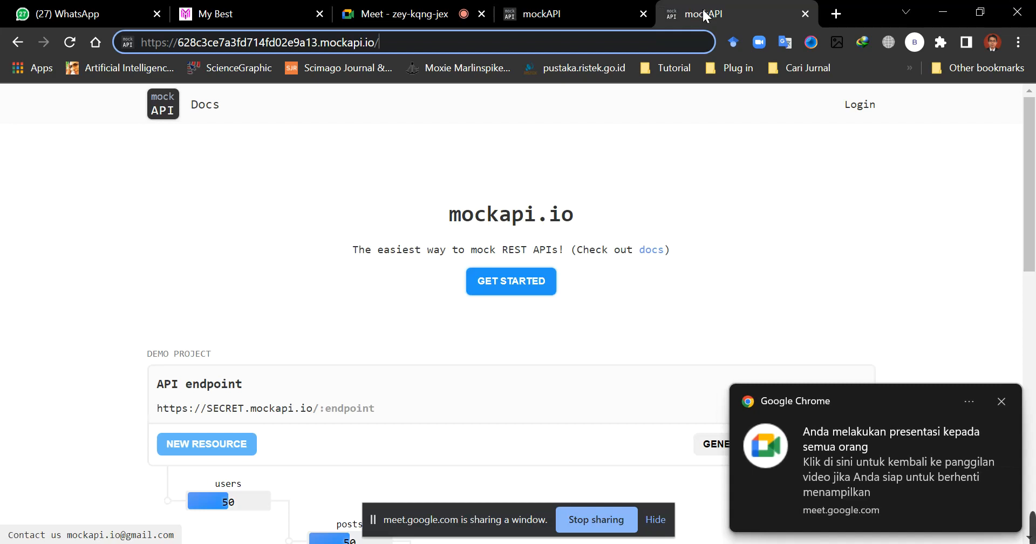
{"action": "left_click", "coordinate": [411, 13]}
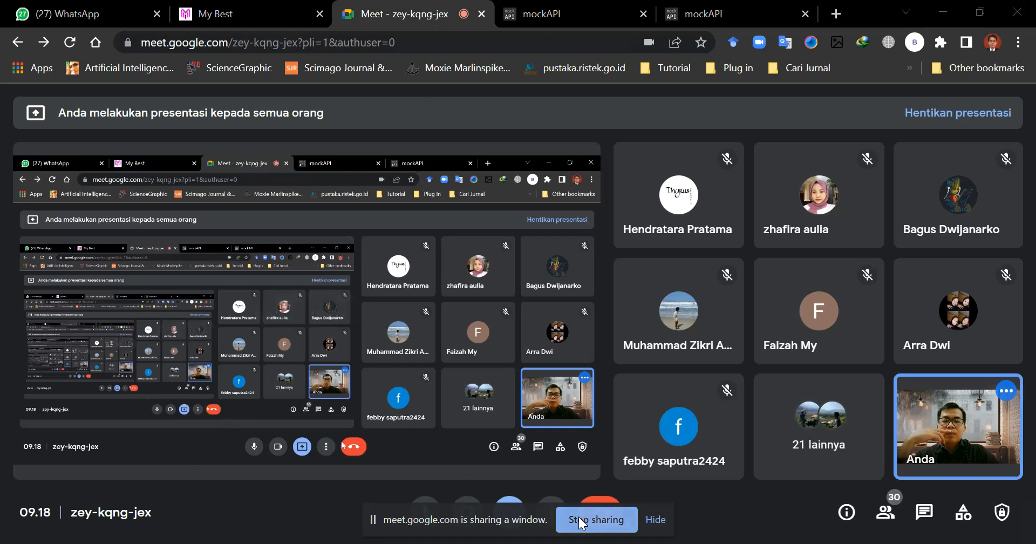
{"action": "left_click", "coordinate": [597, 520]}
{"action": "left_click", "coordinate": [511, 515]}
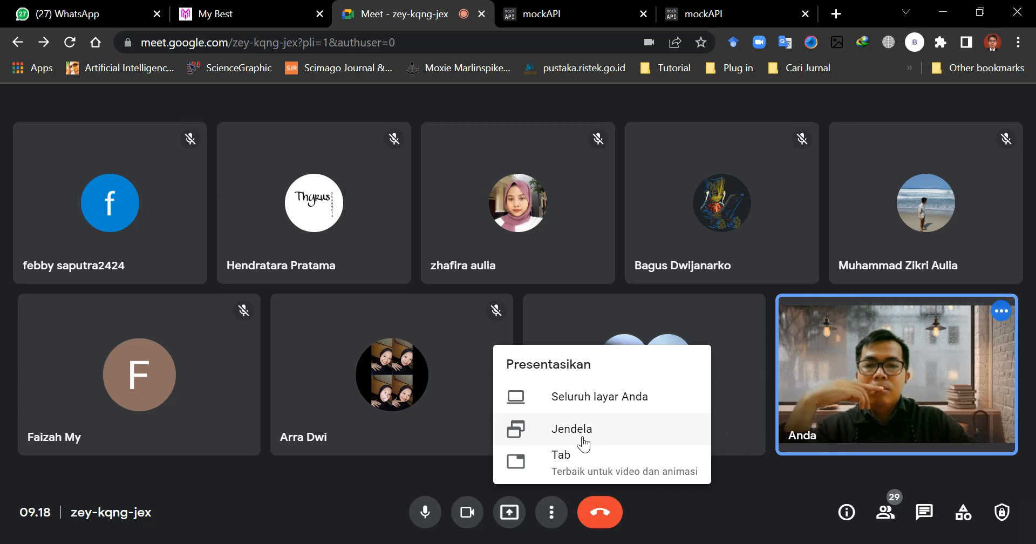
{"action": "left_click", "coordinate": [584, 443]}
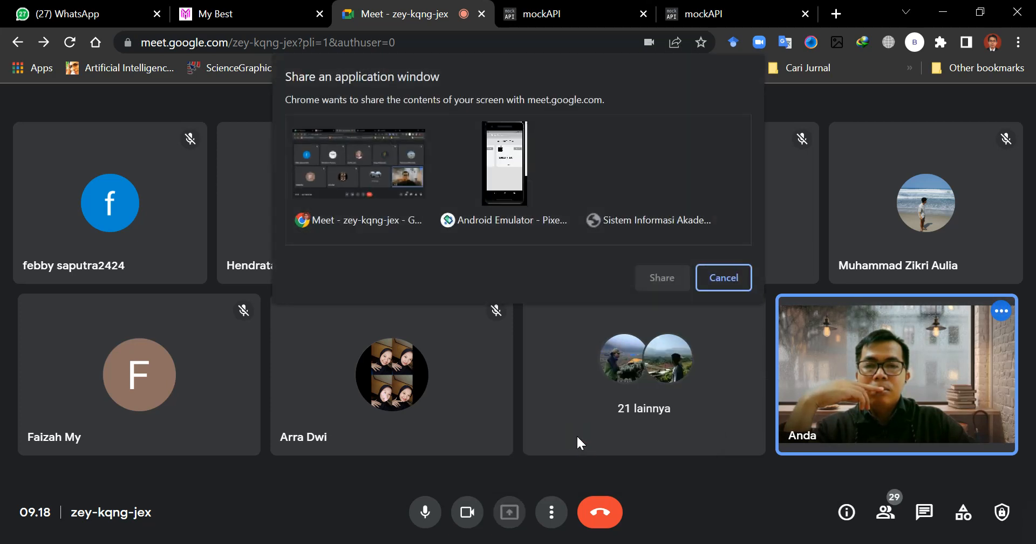
{"action": "left_click", "coordinate": [642, 199]}
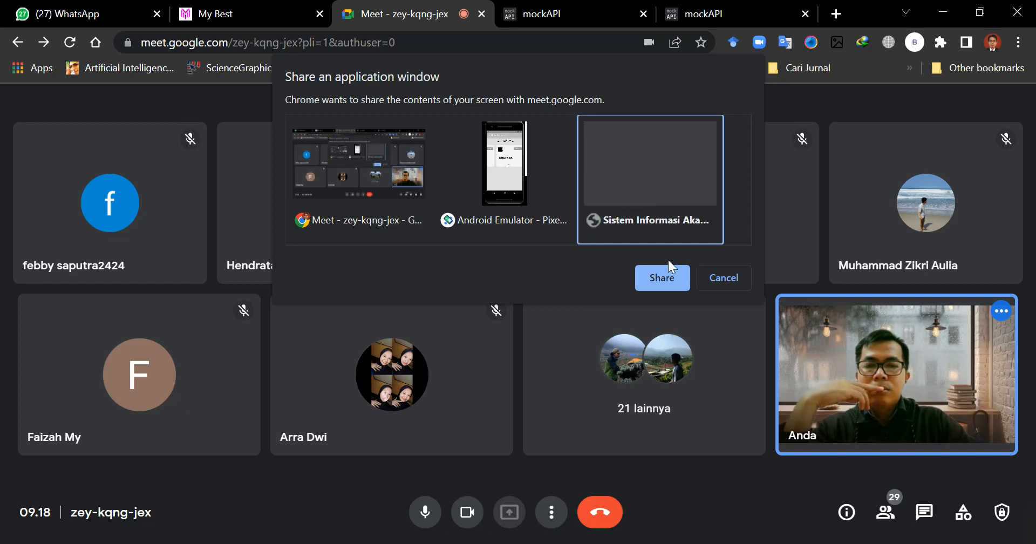
{"action": "left_click", "coordinate": [713, 276]}
Move the mockAPI page into its own window, present that window, and select its address.
{"action": "left_click_drag", "start_coordinate": [707, 11], "coordinate": [671, 150]}
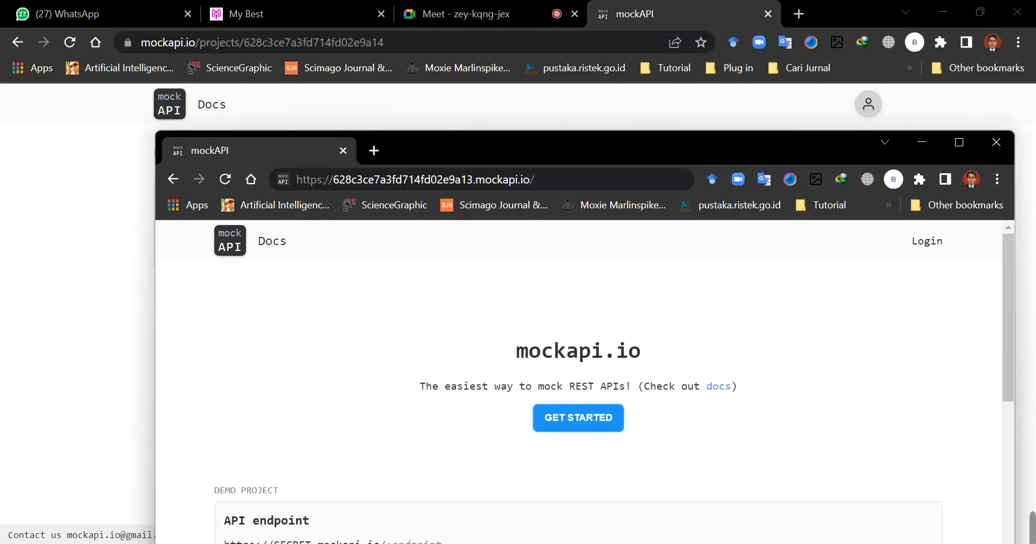
{"action": "left_click", "coordinate": [554, 543]}
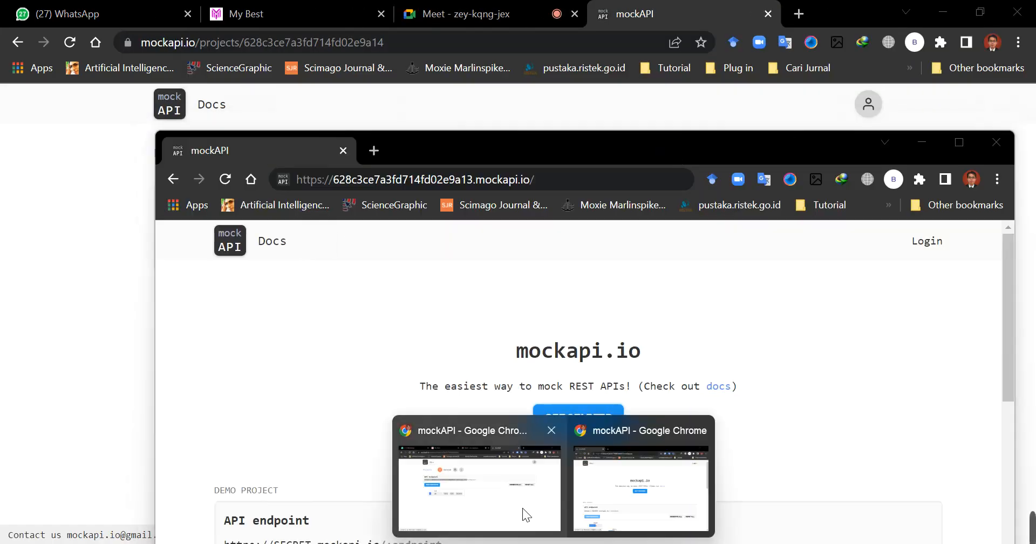
{"action": "left_click", "coordinate": [523, 505]}
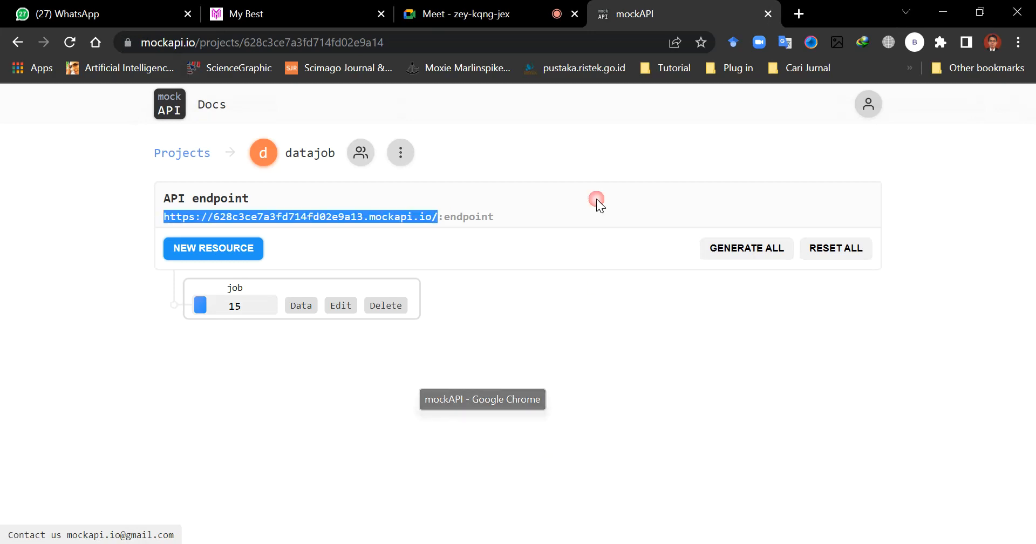
{"action": "left_click", "coordinate": [530, 13]}
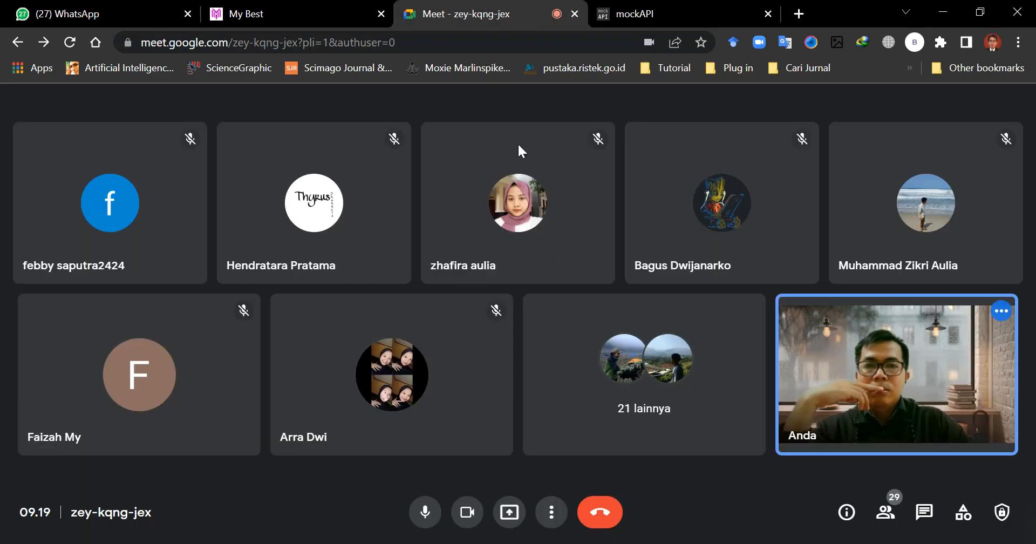
{"action": "left_click", "coordinate": [519, 510]}
{"action": "left_click", "coordinate": [543, 433]}
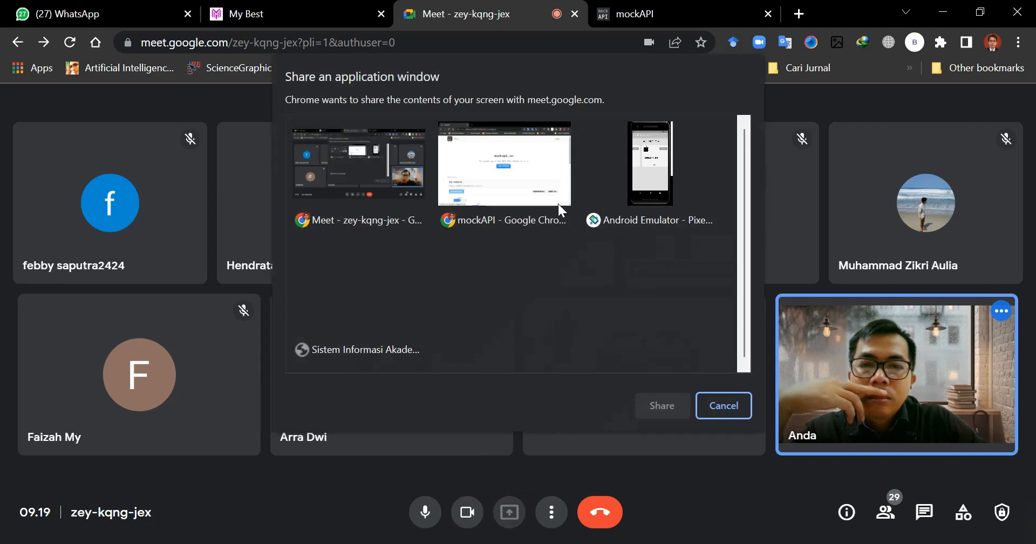
{"action": "left_click", "coordinate": [550, 190]}
{"action": "left_click", "coordinate": [653, 411]}
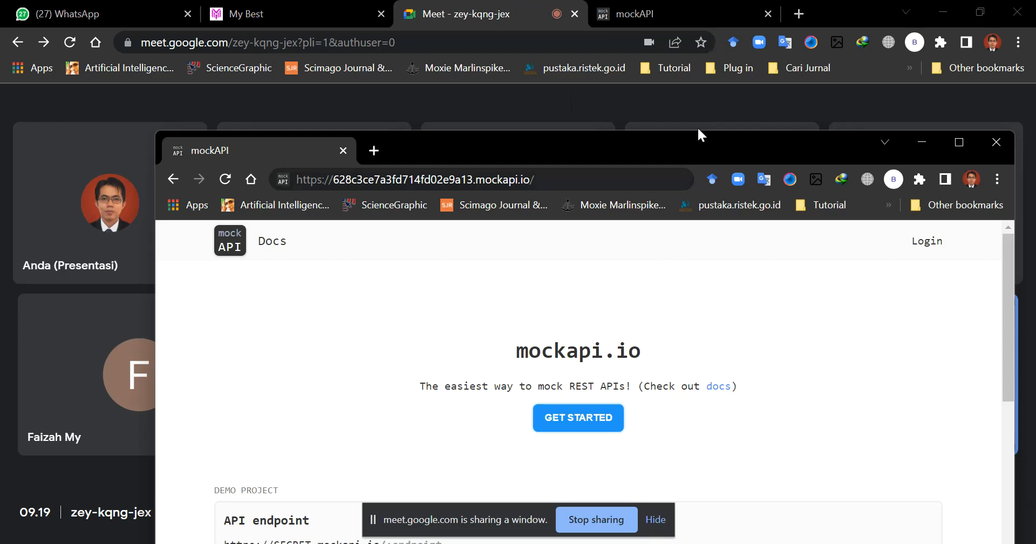
{"action": "left_click_drag", "start_coordinate": [699, 129], "coordinate": [660, 59]}
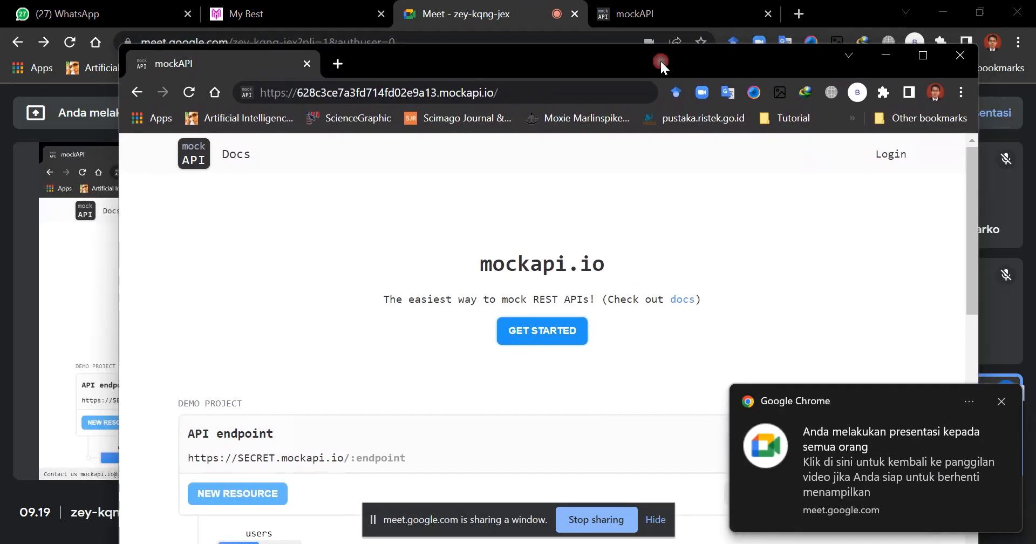
{"action": "left_click", "coordinate": [554, 89]}
{"action": "key", "text": "ctrl+c"}
{"action": "left_click_drag", "start_coordinate": [553, 91], "coordinate": [257, 93]}
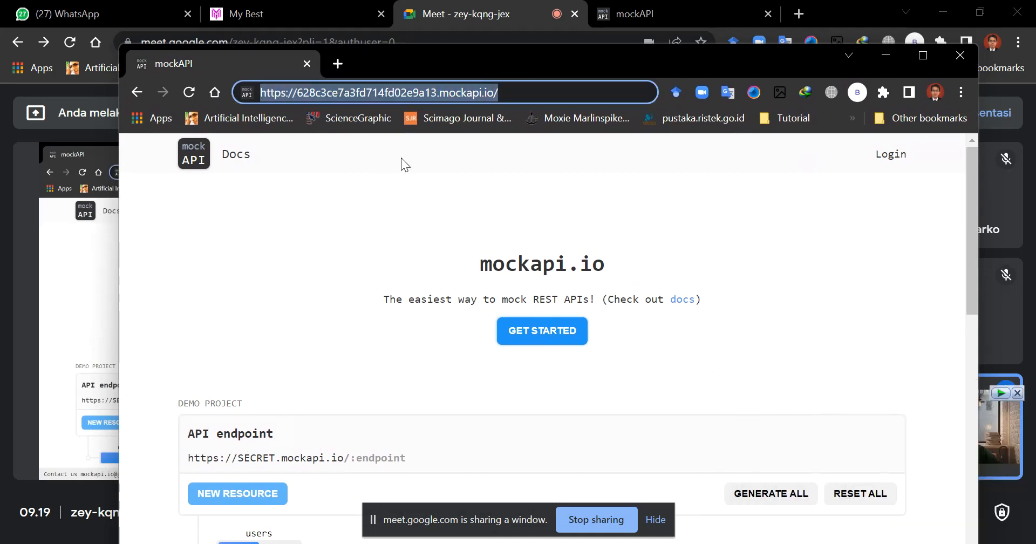
Load the base URL with 'job' appended and scroll the 15 returned JSON job records.
{"action": "key", "text": "ctrl+v"}
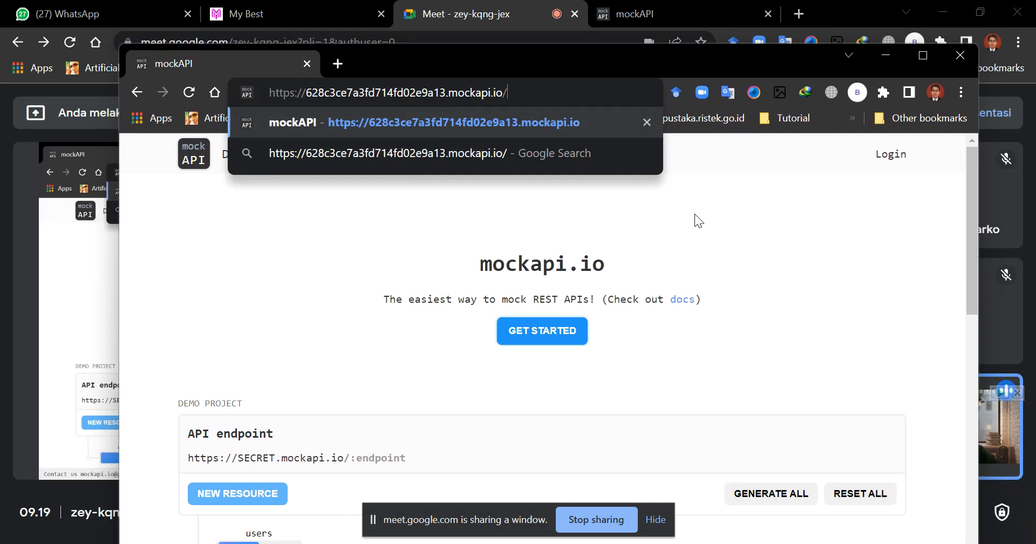
{"action": "key", "text": "Return"}
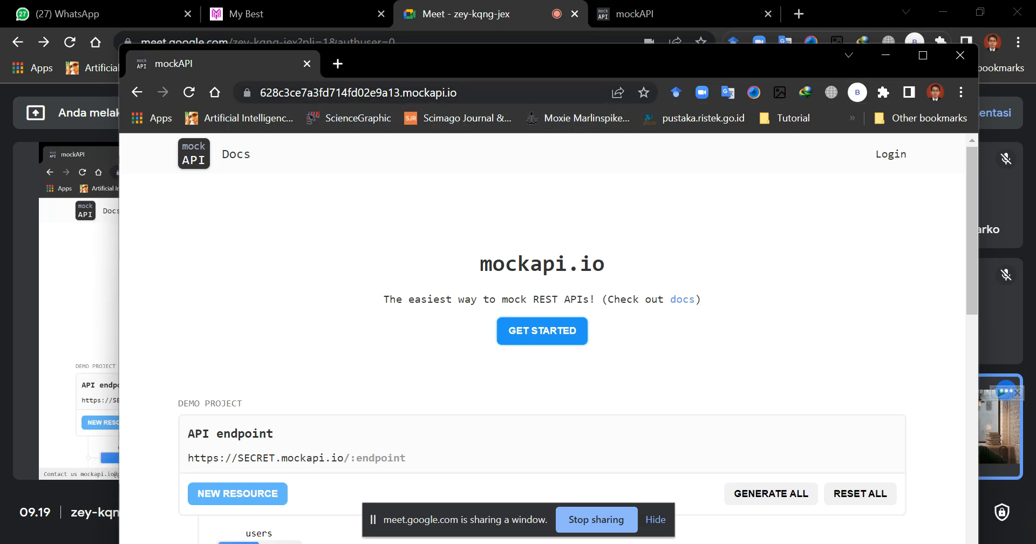
{"action": "left_click", "coordinate": [528, 90]}
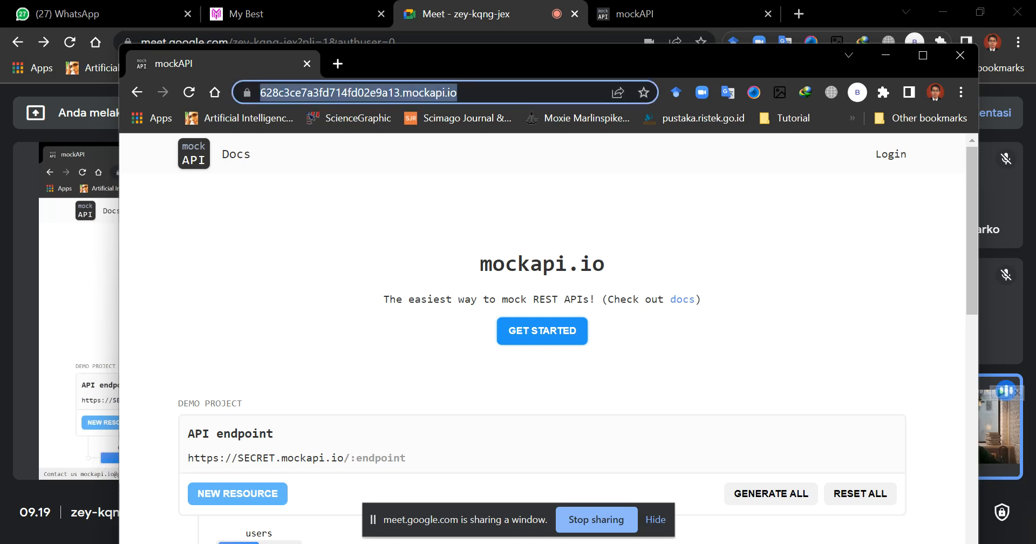
{"action": "key", "text": "ctrl+v"}
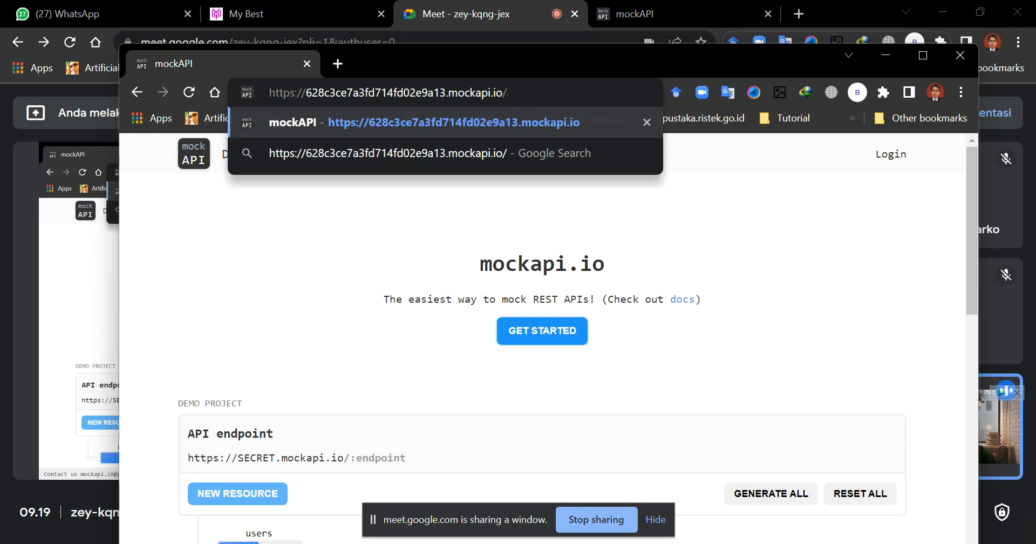
{"action": "type", "text": "job"}
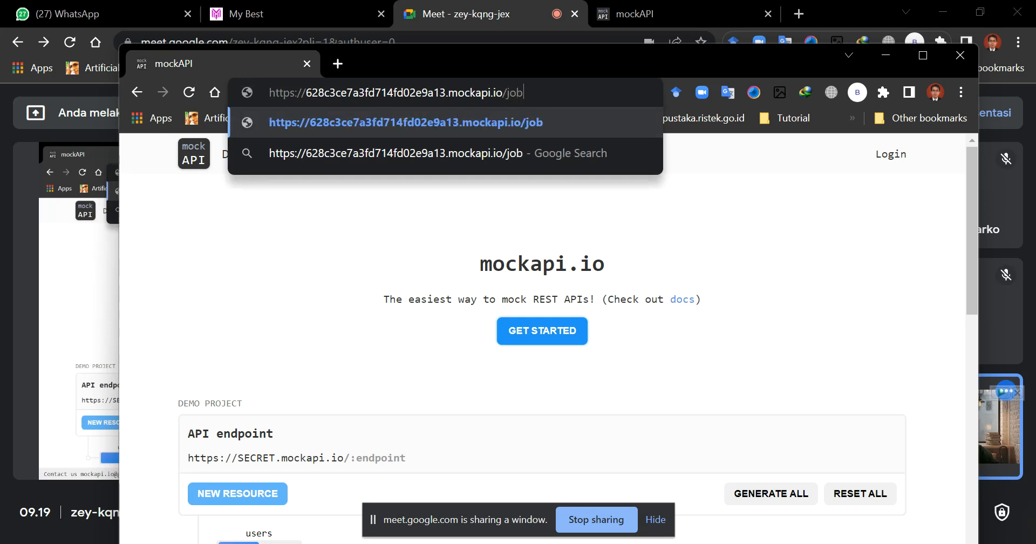
{"action": "key", "text": "Return"}
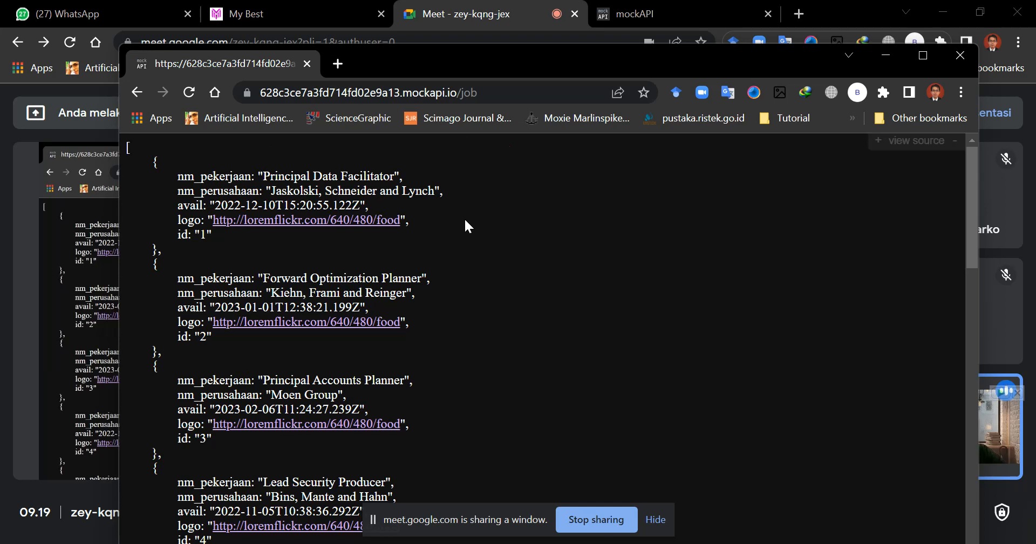
{"action": "scroll", "coordinate": [479, 223], "scroll_direction": "down", "scroll_amount": 15}
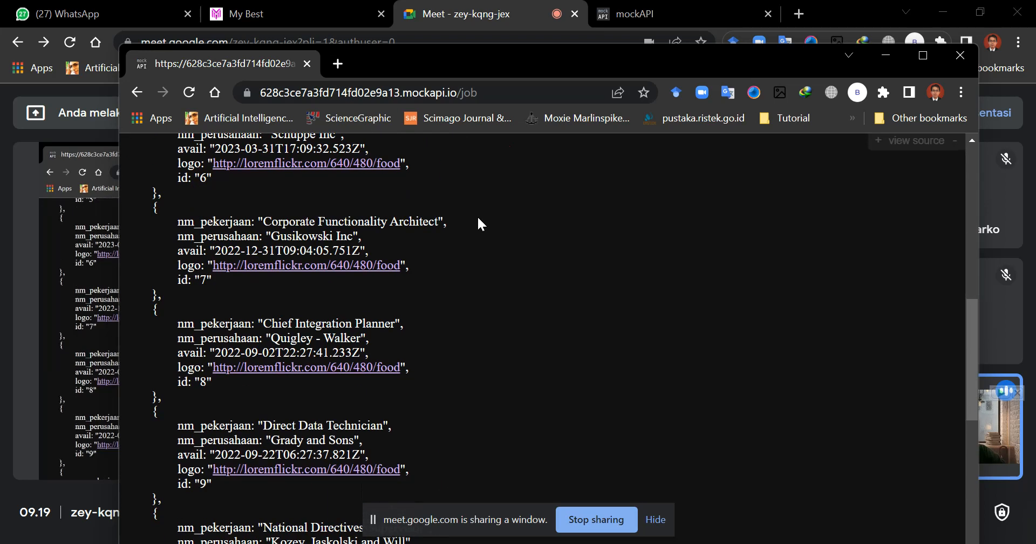
{"action": "scroll", "coordinate": [478, 224], "scroll_direction": "down", "scroll_amount": 4}
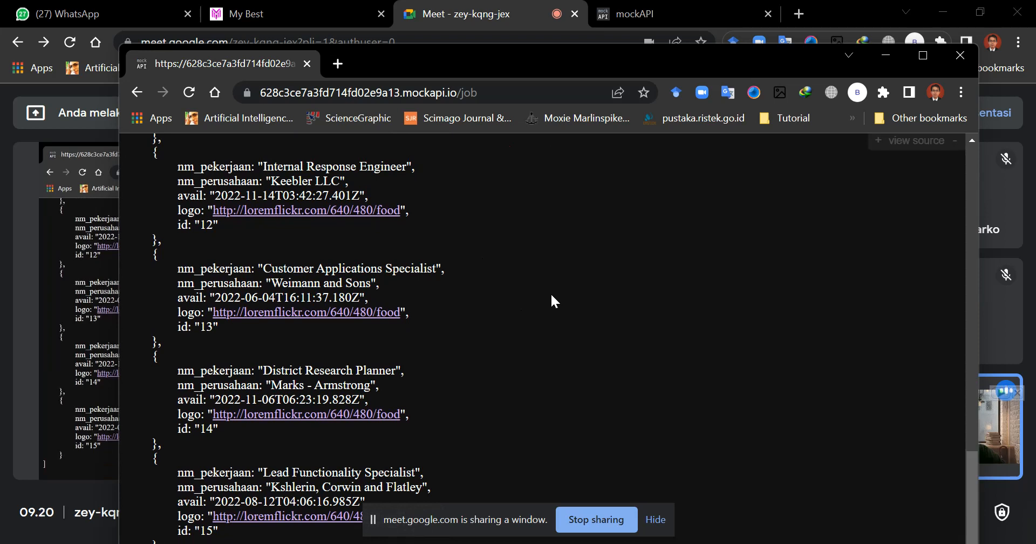
{"action": "scroll", "coordinate": [505, 296], "scroll_direction": "up", "scroll_amount": 12}
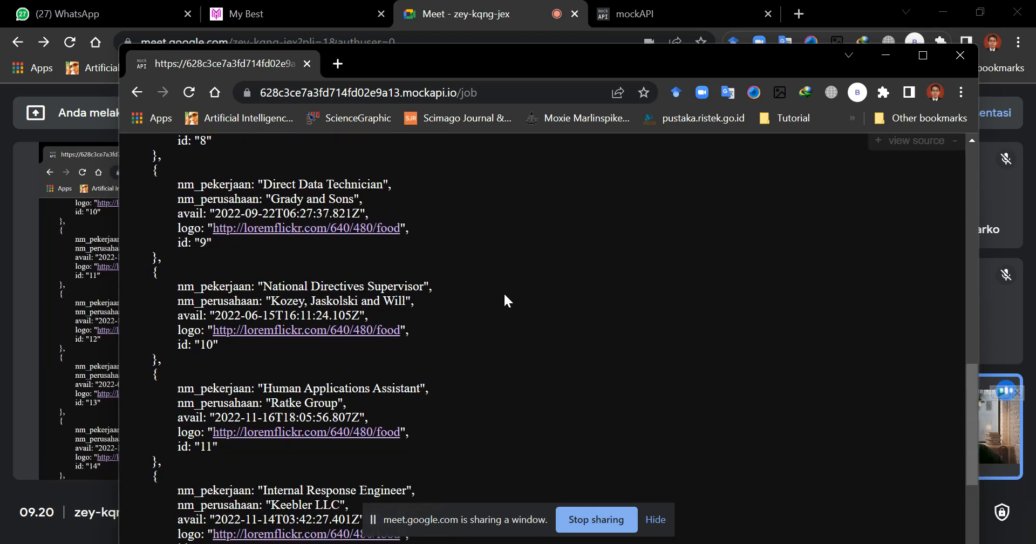
{"action": "scroll", "coordinate": [506, 300], "scroll_direction": "up", "scroll_amount": 4}
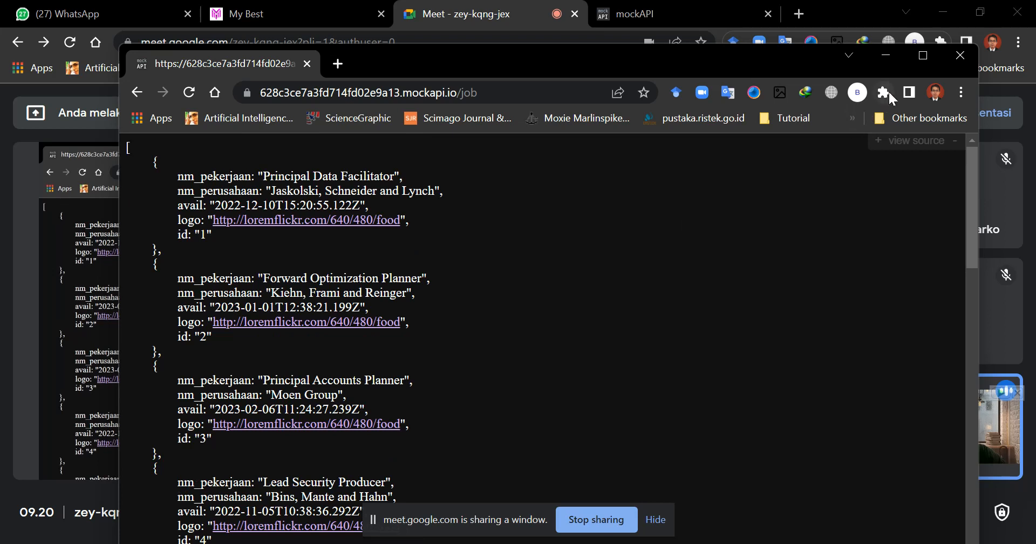
Pin the JSONVue extension to the Chrome toolbar.
{"action": "left_click", "coordinate": [888, 89]}
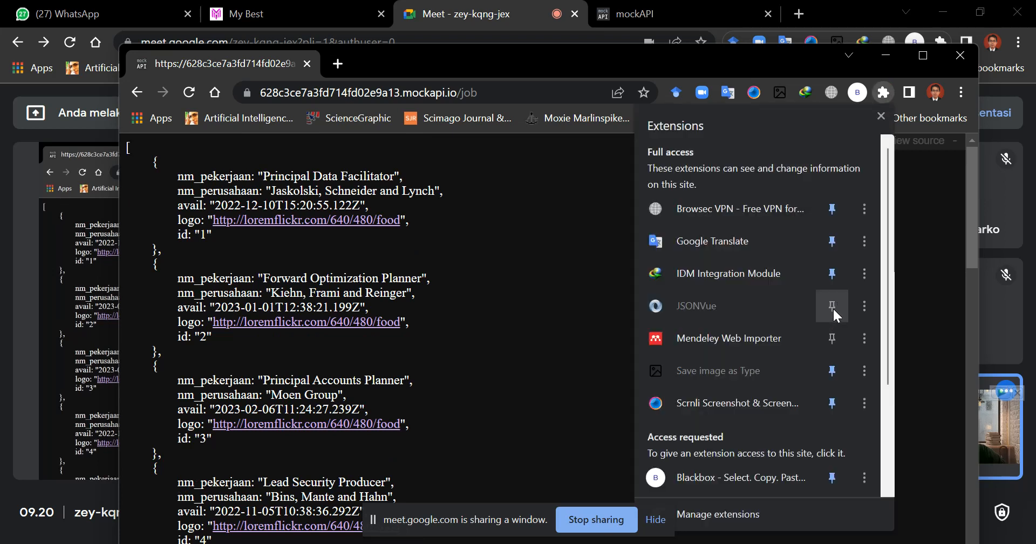
{"action": "left_click", "coordinate": [863, 308]}
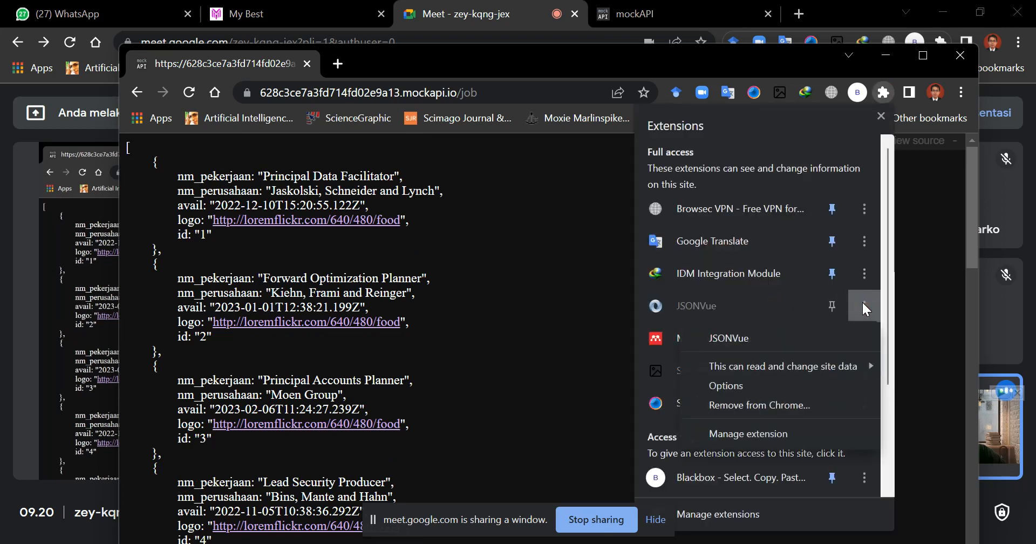
{"action": "left_click", "coordinate": [837, 307]}
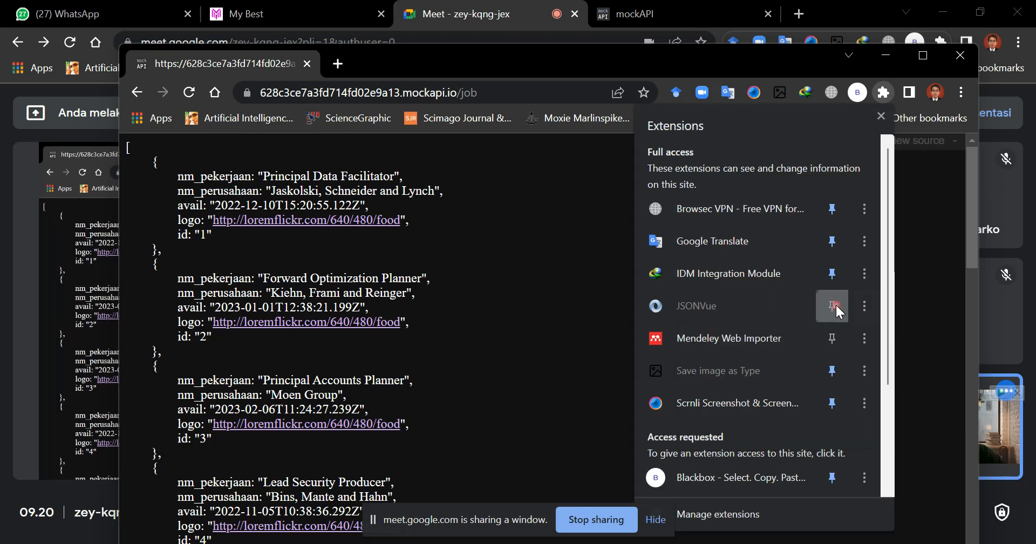
{"action": "left_click", "coordinate": [836, 303]}
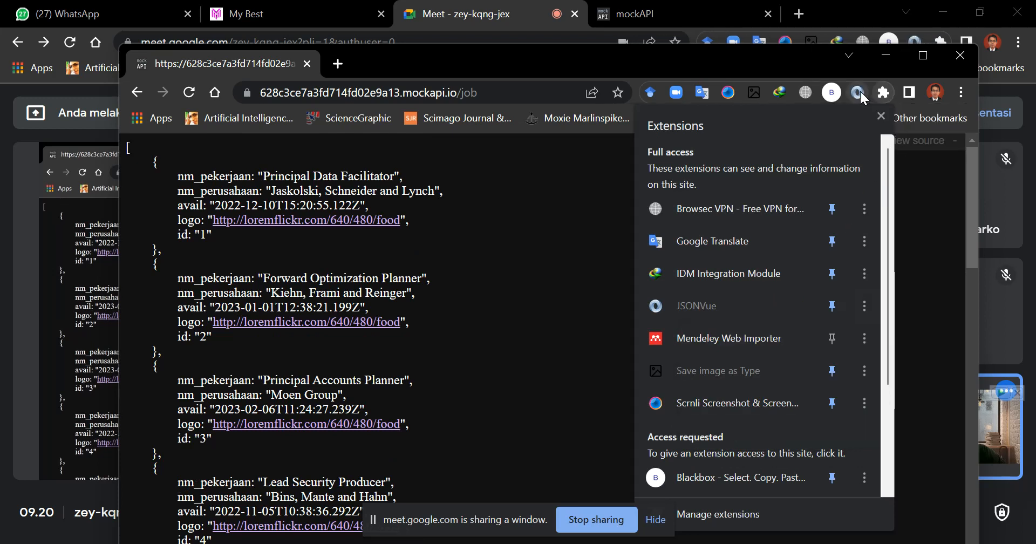
Turn JSONVue off from its details page and reload the /job listing as raw JSON.
{"action": "right_click", "coordinate": [860, 92]}
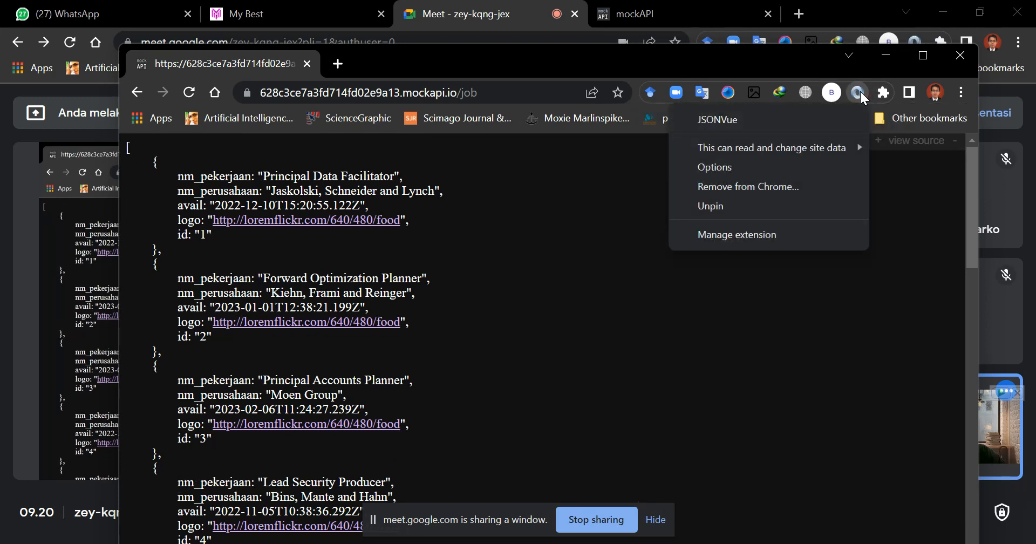
{"action": "left_click", "coordinate": [759, 235]}
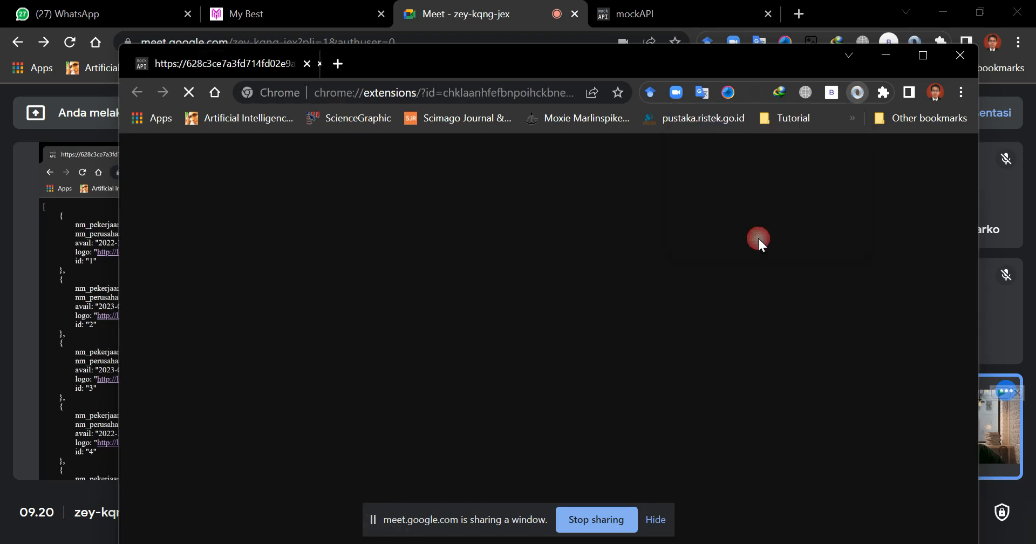
{"action": "left_click", "coordinate": [796, 250]}
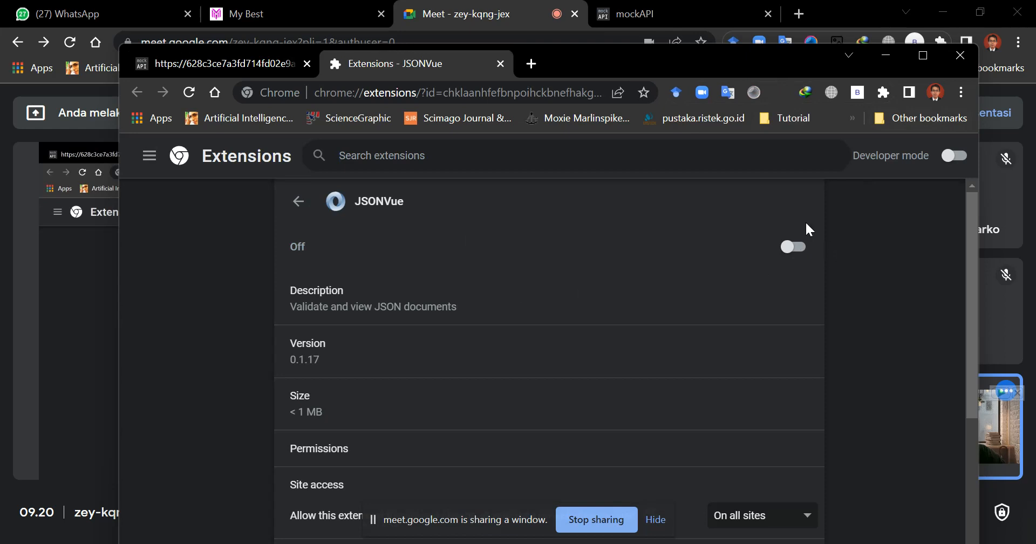
{"action": "left_click", "coordinate": [168, 66]}
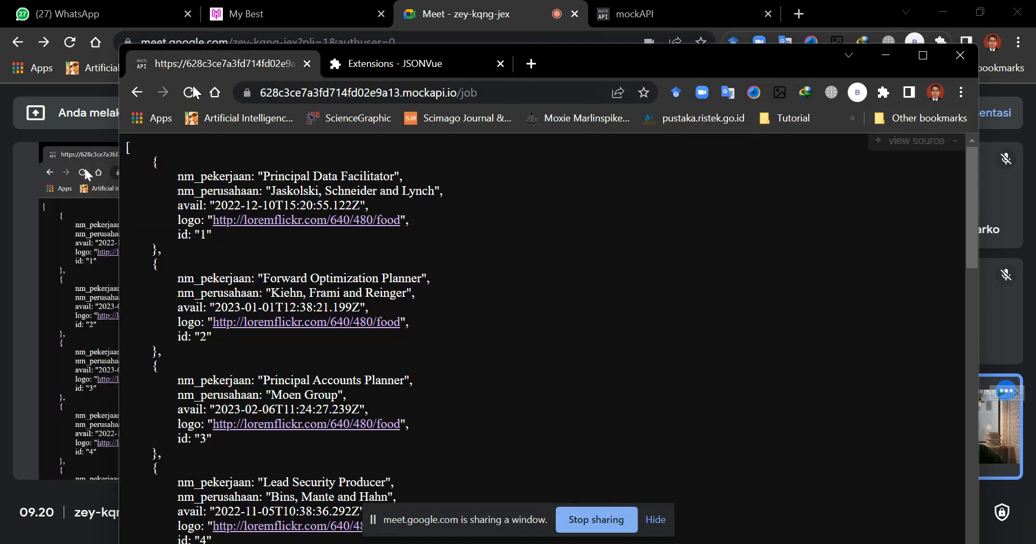
{"action": "left_click", "coordinate": [190, 92]}
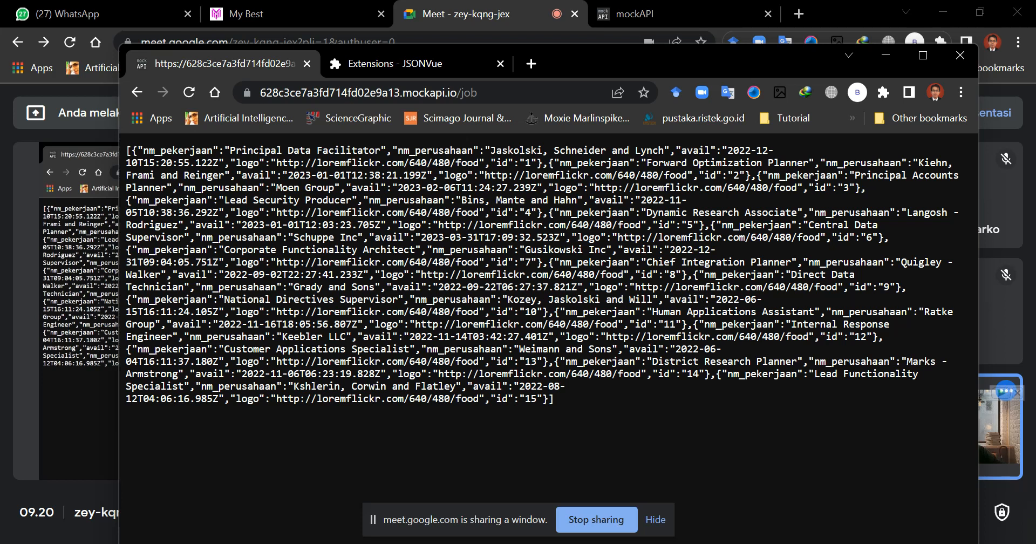
{"action": "left_click", "coordinate": [421, 72]}
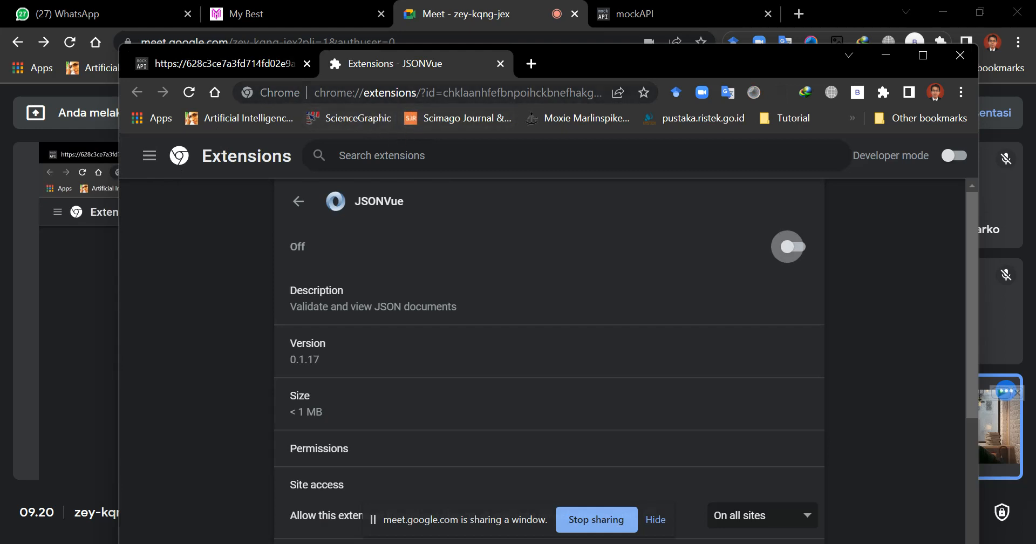
Bring up Chrome's full list of installed extensions in a maximized window.
{"action": "left_click_drag", "start_coordinate": [419, 93], "coordinate": [730, 94]}
{"action": "key", "text": "BackSpace"}
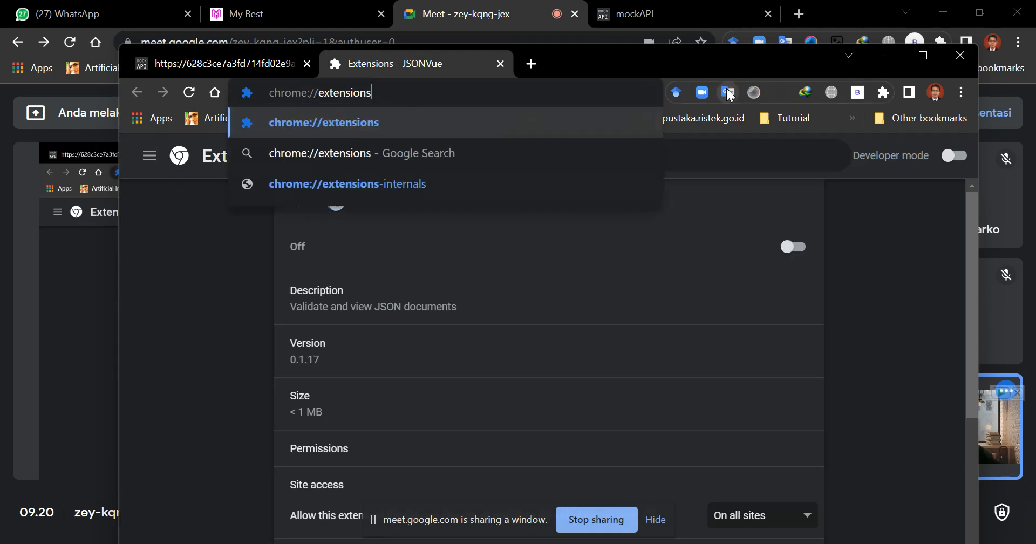
{"action": "key", "text": "Return"}
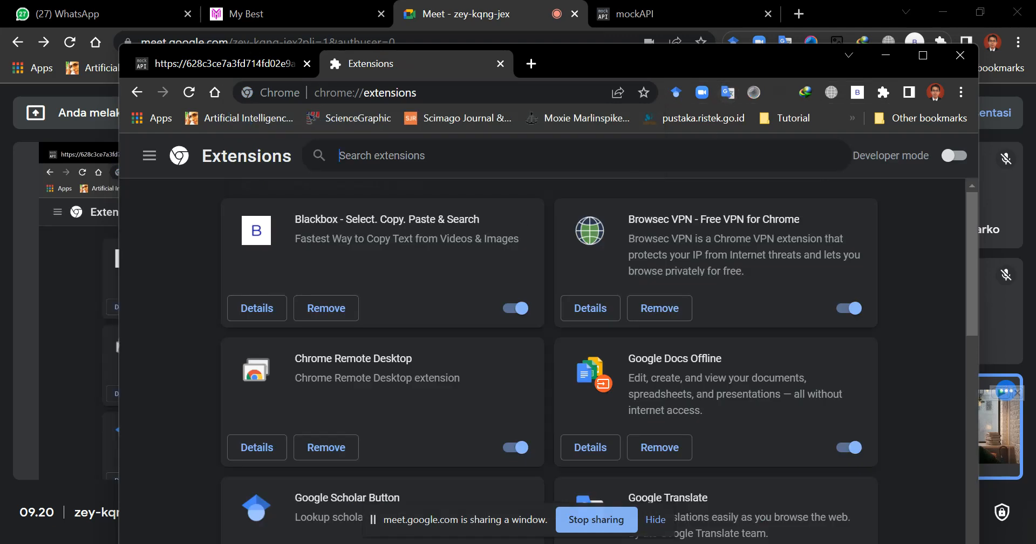
{"action": "left_click", "coordinate": [150, 156]}
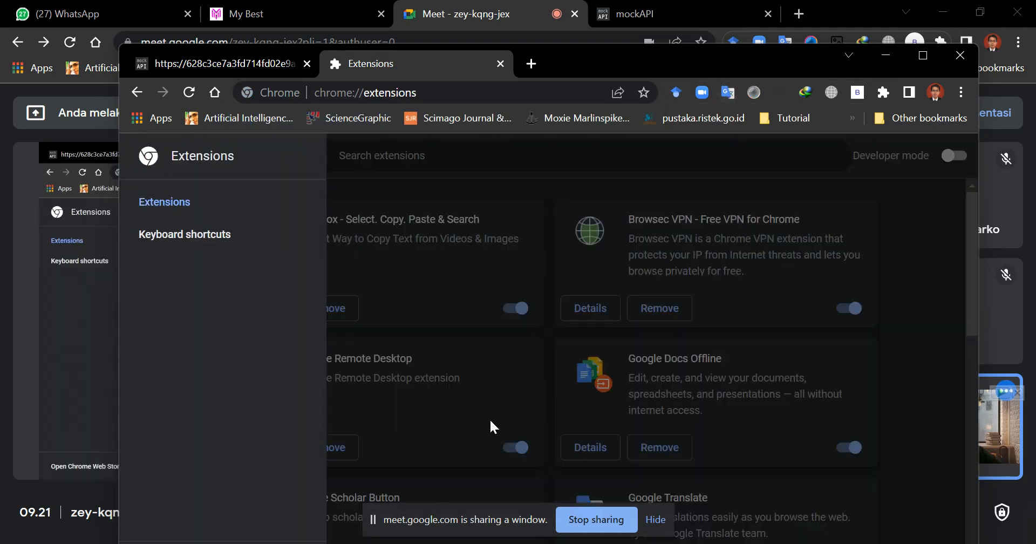
{"action": "left_click", "coordinate": [169, 203]}
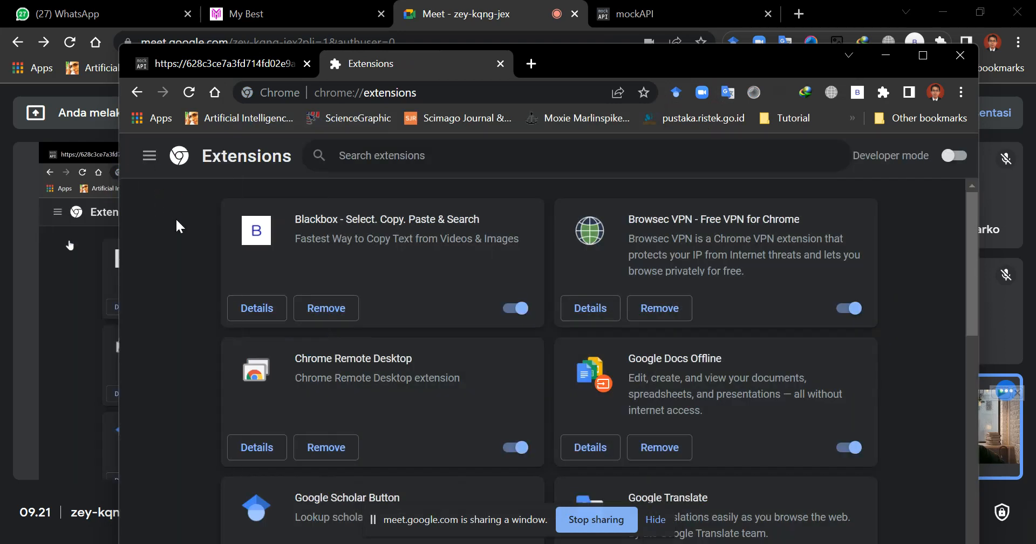
{"action": "left_click_drag", "start_coordinate": [780, 61], "coordinate": [925, 4]}
{"action": "scroll", "coordinate": [366, 400], "scroll_direction": "down", "scroll_amount": 5}
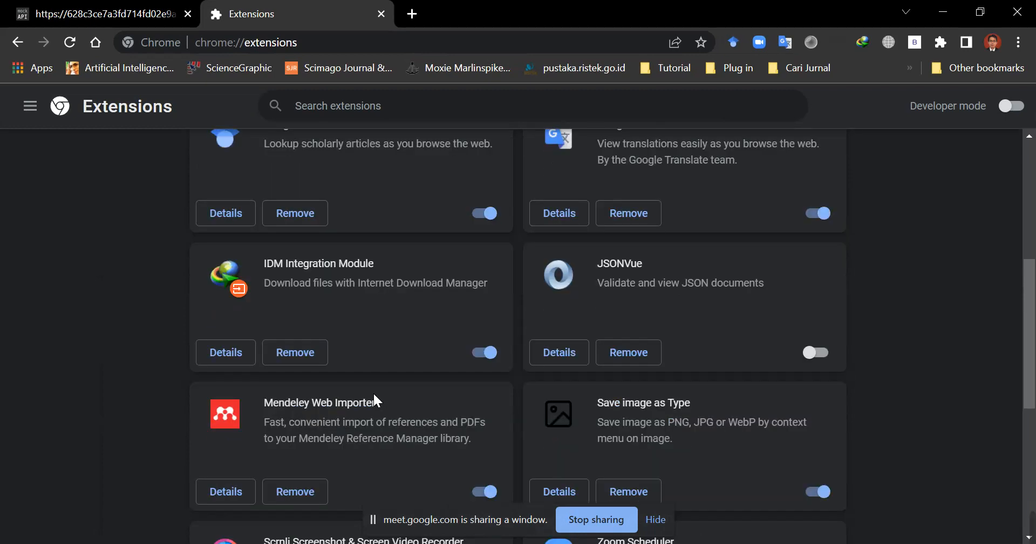
{"action": "scroll", "coordinate": [371, 398], "scroll_direction": "up", "scroll_amount": 6}
{"action": "left_click", "coordinate": [31, 106]}
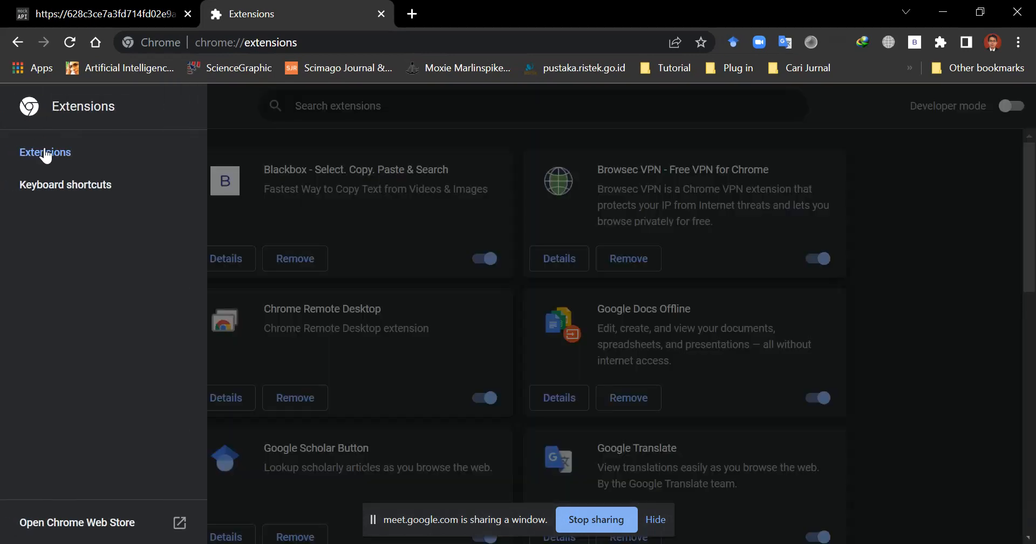
Search the Chrome Web Store for a JSON viewer, then close the store tab.
{"action": "left_click", "coordinate": [74, 534]}
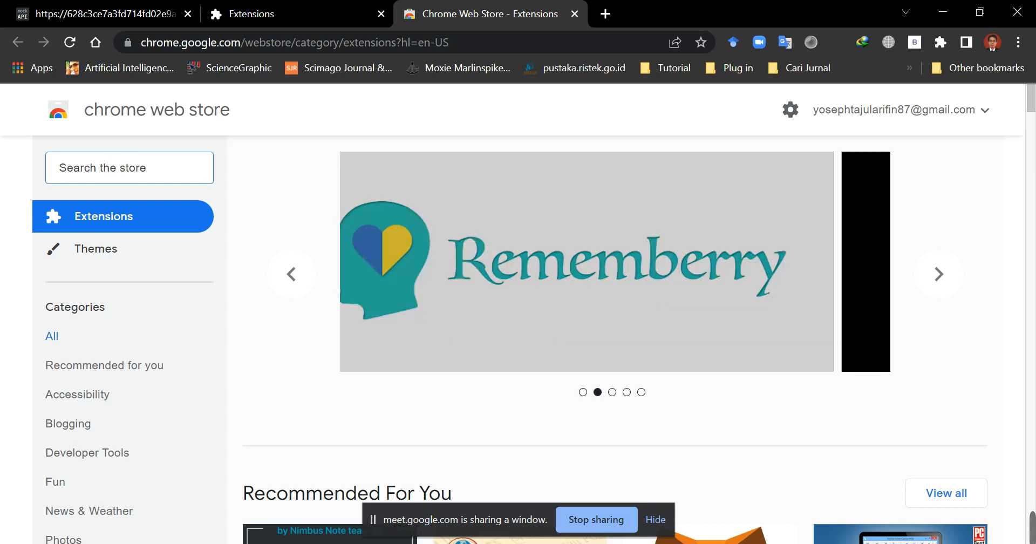
{"action": "type", "text": "json"}
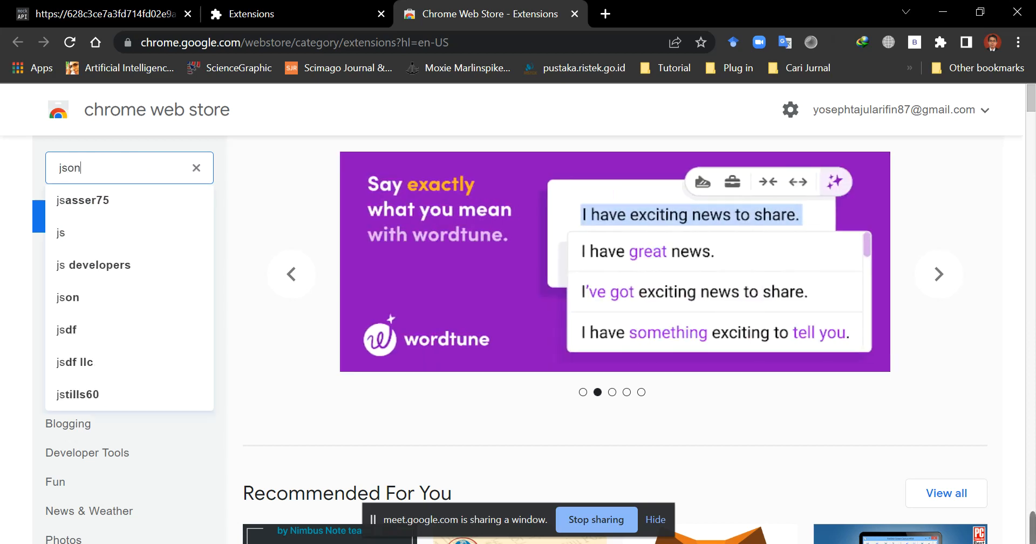
{"action": "left_click", "coordinate": [87, 236]}
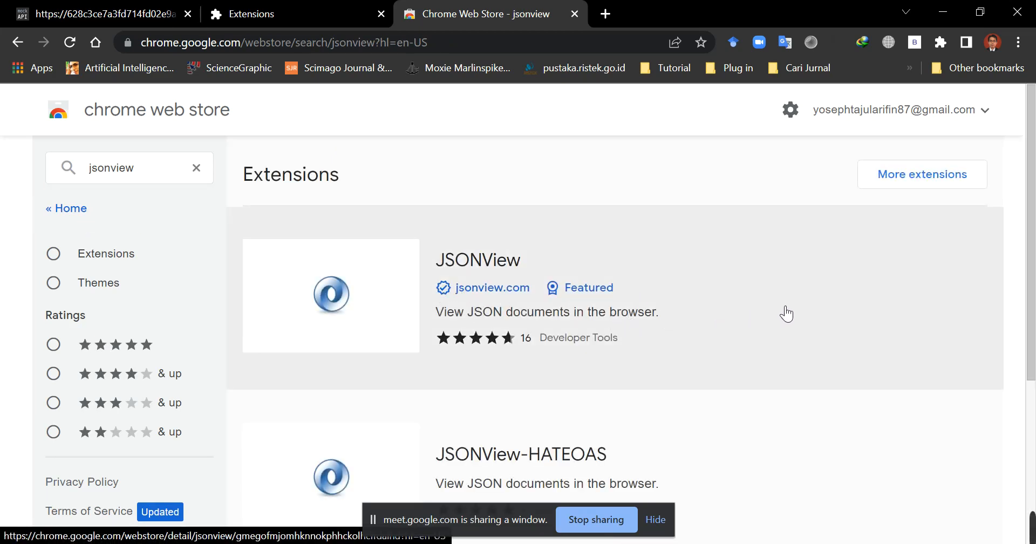
{"action": "left_click", "coordinate": [575, 14]}
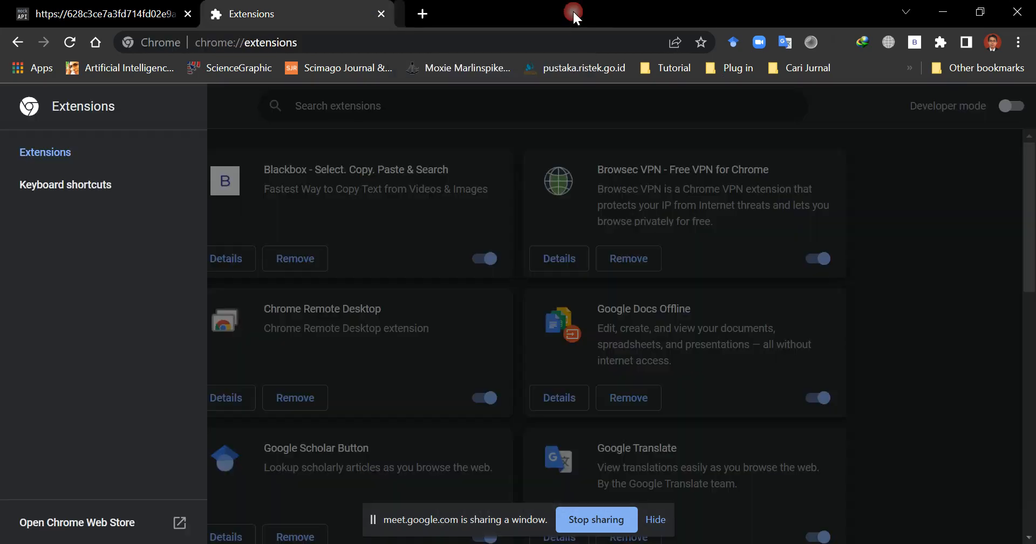
Enable the JSONVue extension from extension management and return to the mockapi.io/job tab.
{"action": "left_click", "coordinate": [121, 8]}
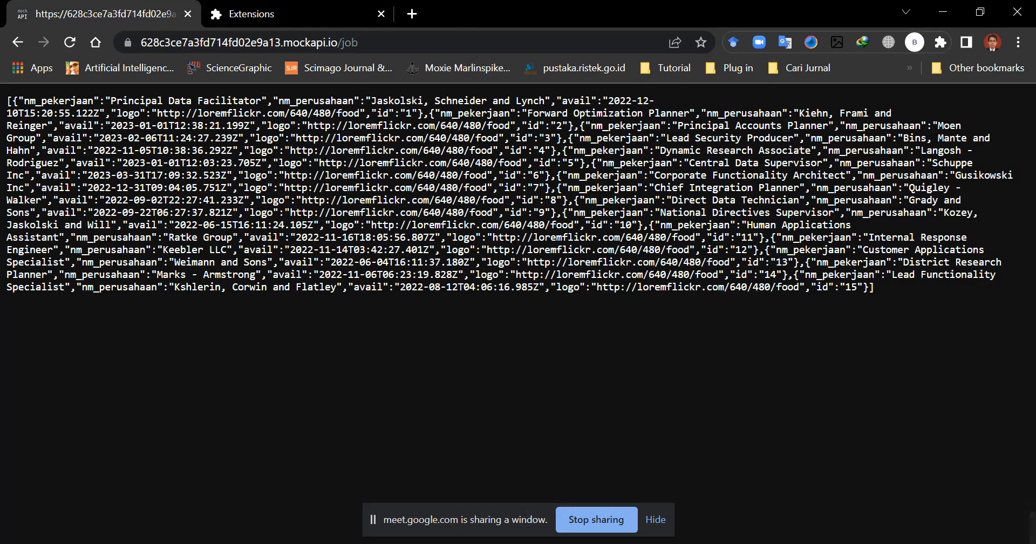
{"action": "left_click", "coordinate": [941, 42]}
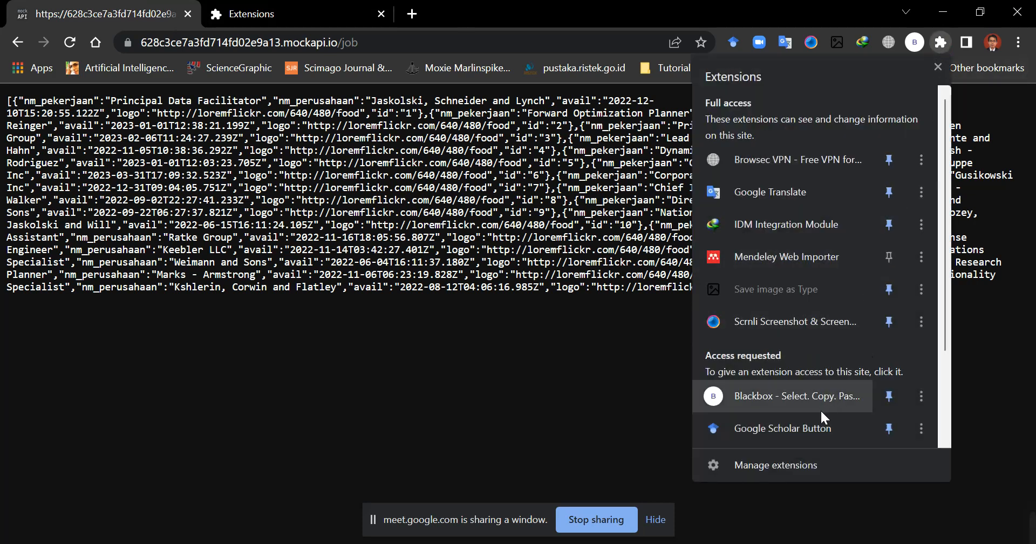
{"action": "scroll", "coordinate": [822, 407], "scroll_direction": "down", "scroll_amount": 3}
{"action": "scroll", "coordinate": [815, 378], "scroll_direction": "up", "scroll_amount": 3}
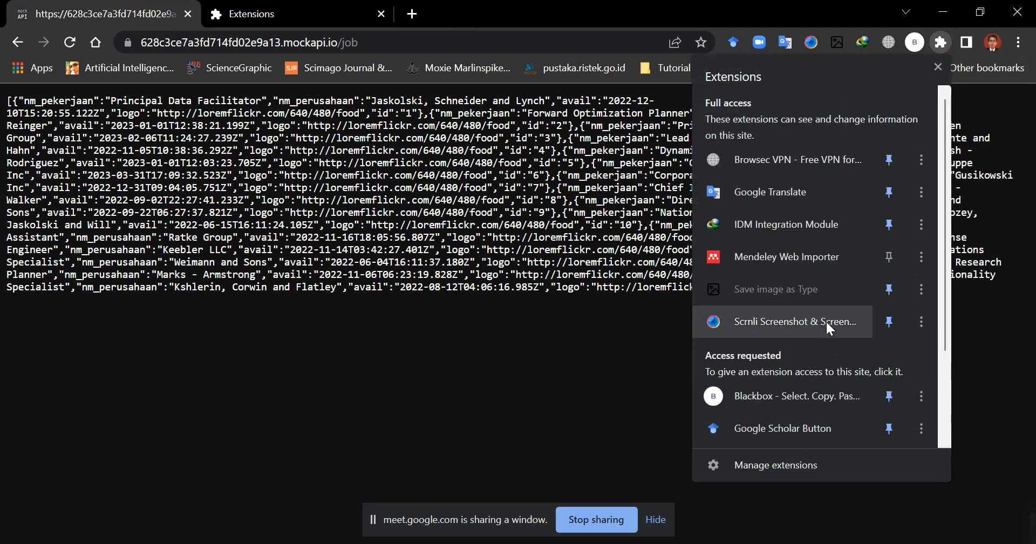
{"action": "left_click", "coordinate": [804, 464]}
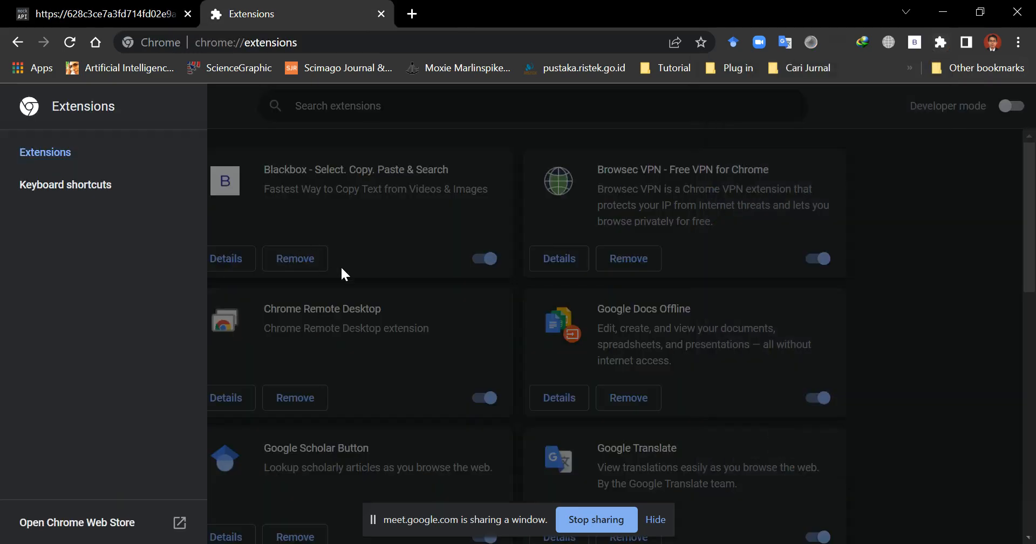
{"action": "scroll", "coordinate": [916, 253], "scroll_direction": "down", "scroll_amount": 6}
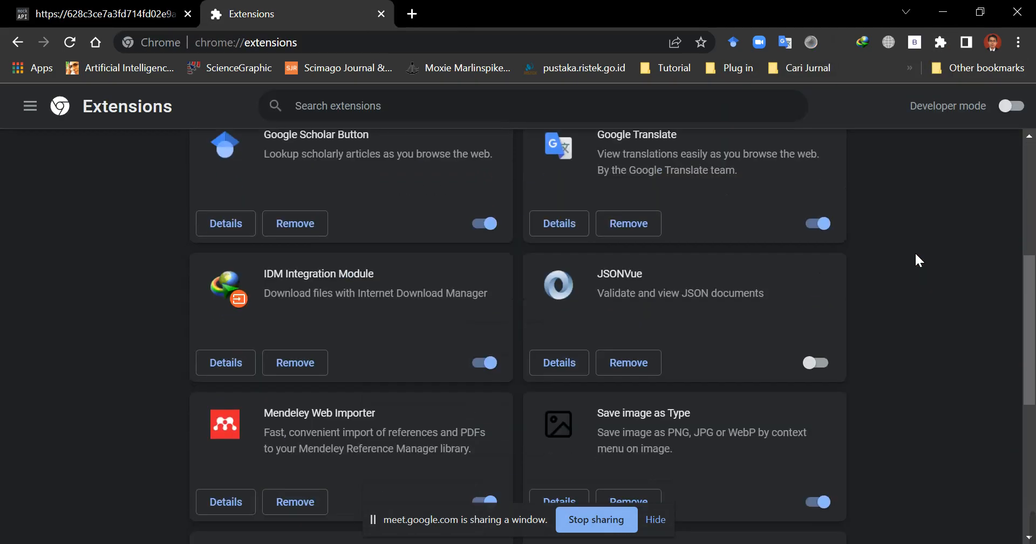
{"action": "left_click", "coordinate": [805, 270]}
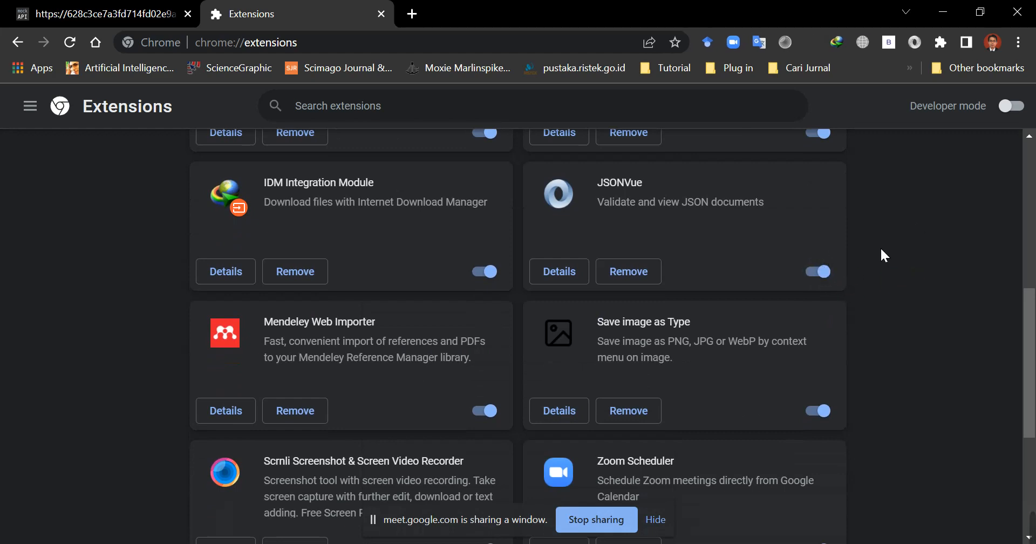
{"action": "left_click", "coordinate": [129, 14]}
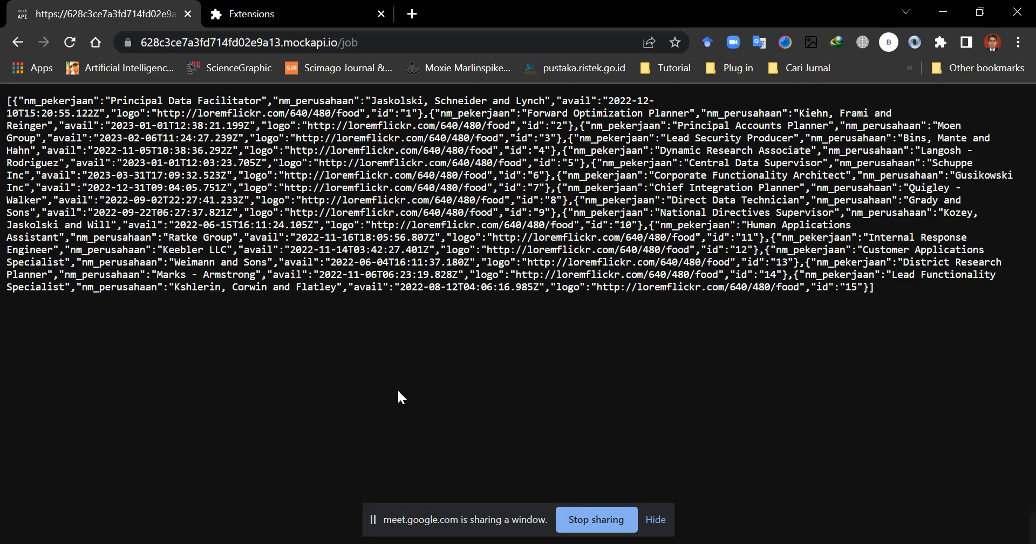
Reload the mockapi.io/job page so JSONVue renders the job records as formatted JSON.
{"action": "left_click", "coordinate": [71, 43]}
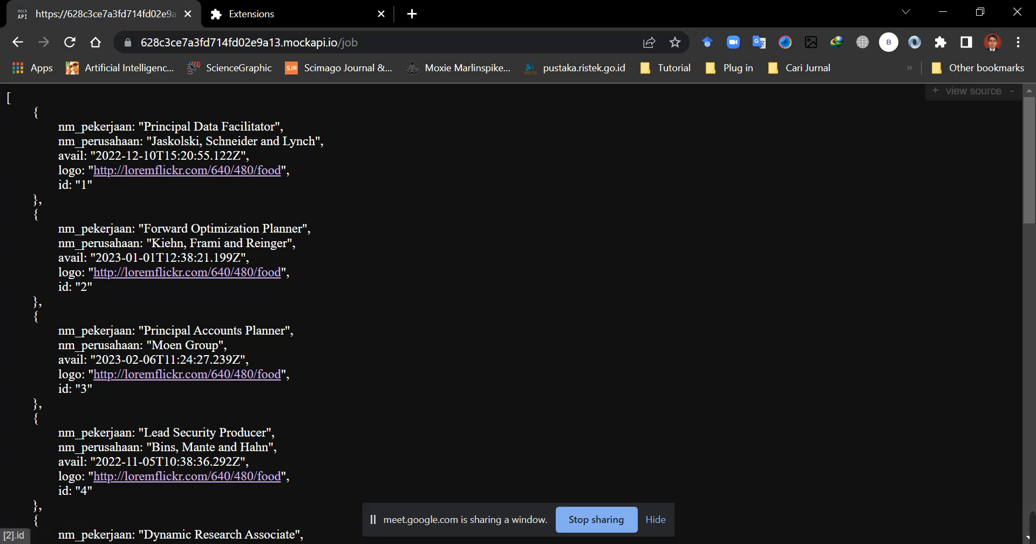
{"action": "left_click", "coordinate": [430, 43]}
{"action": "left_click", "coordinate": [431, 44]}
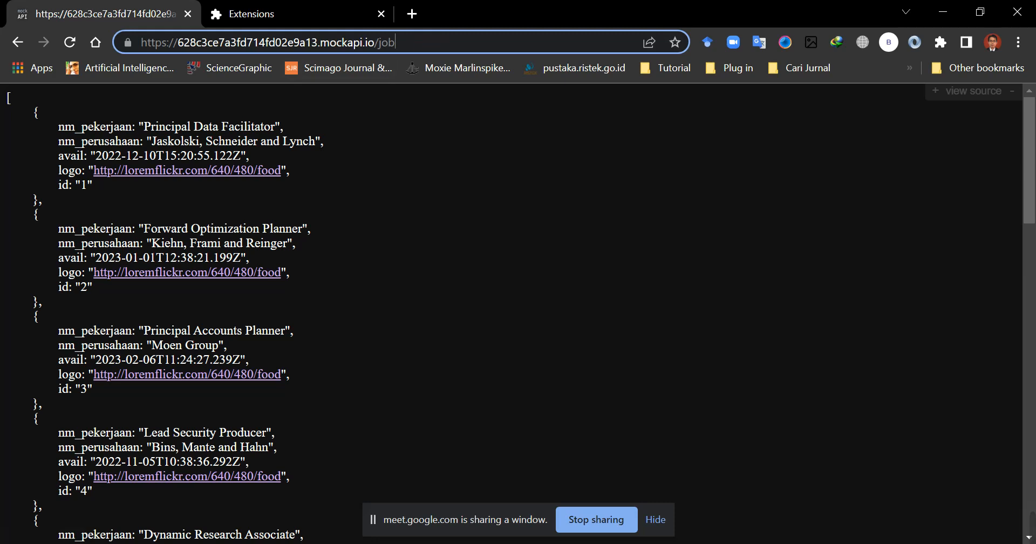
Load /job/3 to view the Principal Accounts Planner record at Moen Group.
{"action": "type", "text": "/3"}
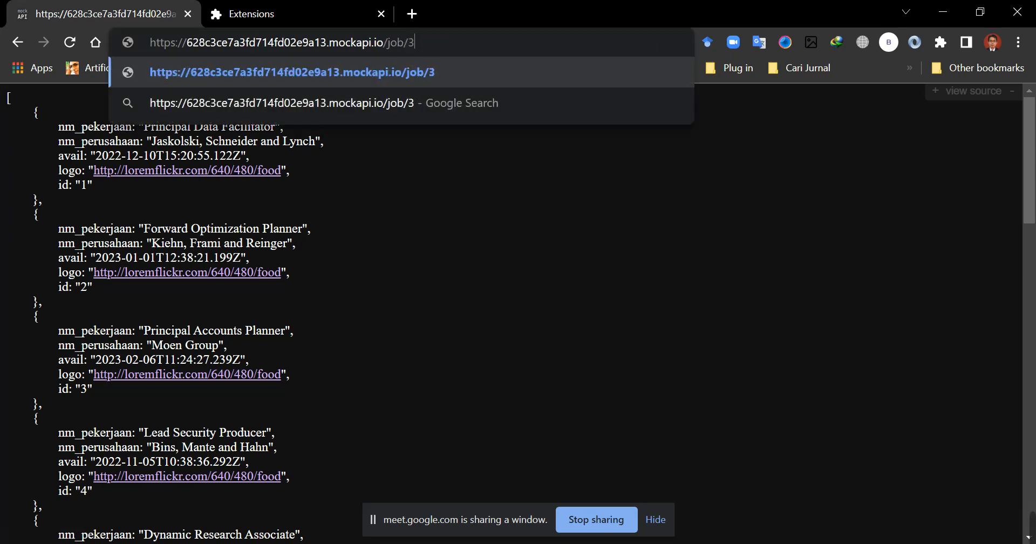
{"action": "key", "text": "Return"}
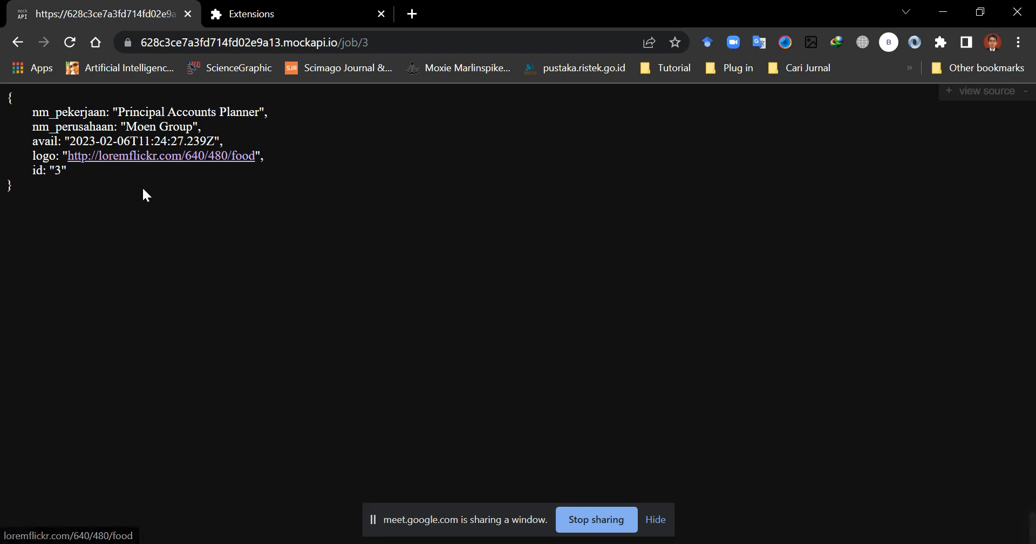
{"action": "left_click", "coordinate": [179, 42]}
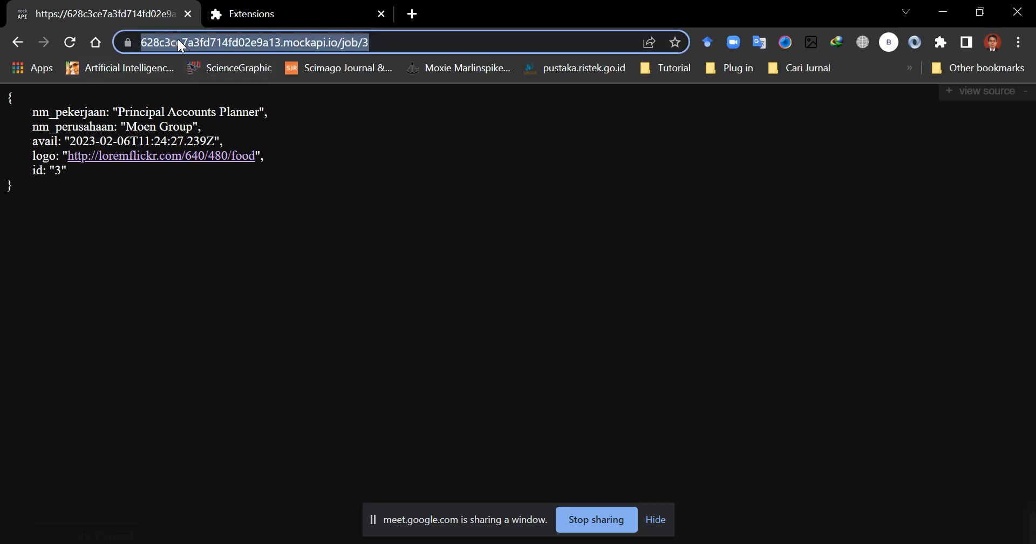
Google 'postman' and open the 'Postman API Platform | Sign Up for Free' result.
{"action": "type", "text": "pos"}
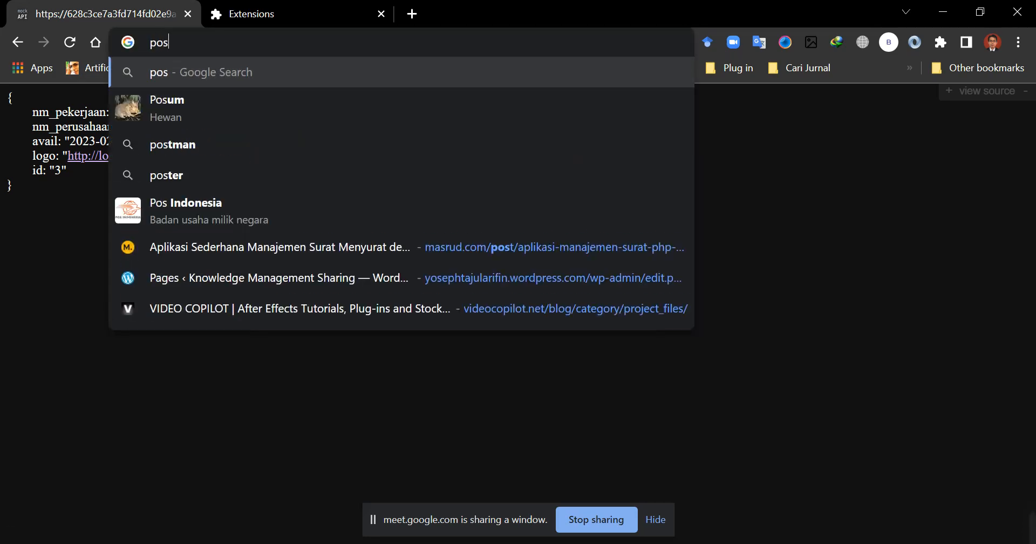
{"action": "type", "text": "tman"}
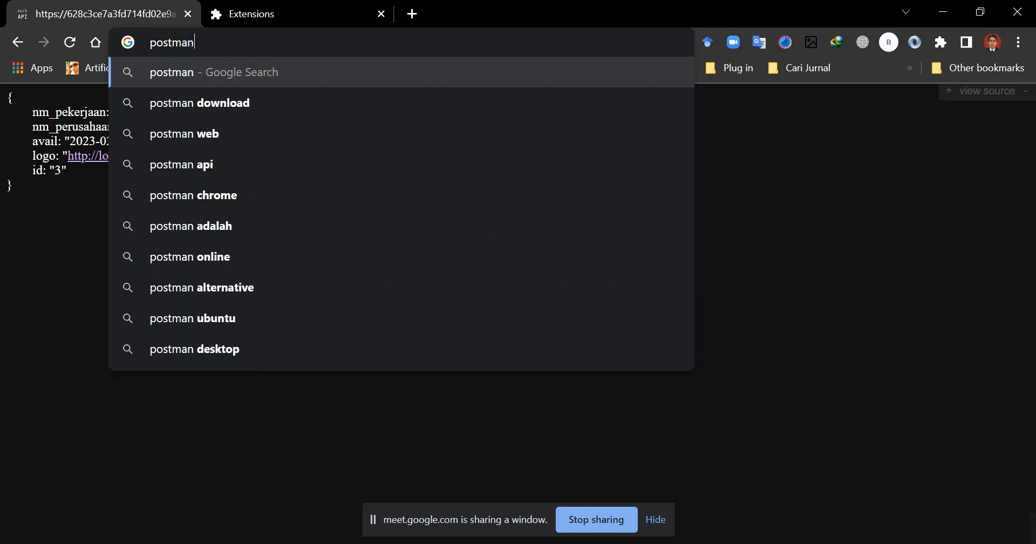
{"action": "key", "text": "Return"}
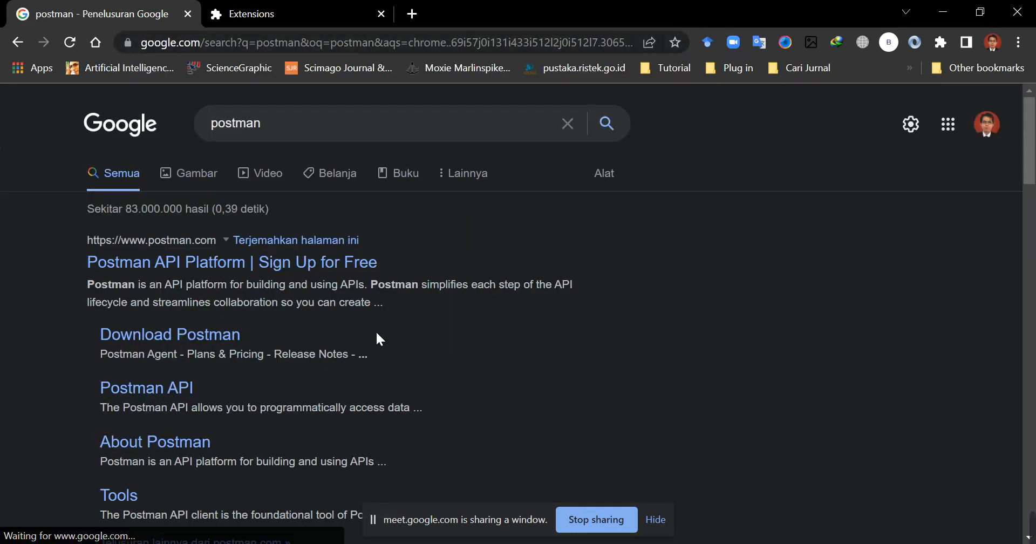
{"action": "scroll", "coordinate": [399, 338], "scroll_direction": "down", "scroll_amount": 1}
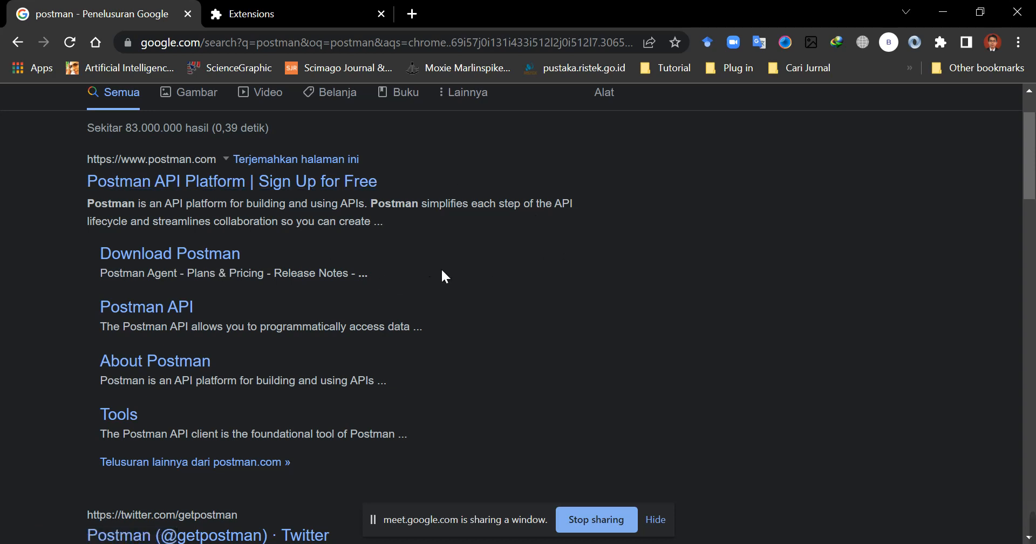
{"action": "left_click", "coordinate": [226, 186]}
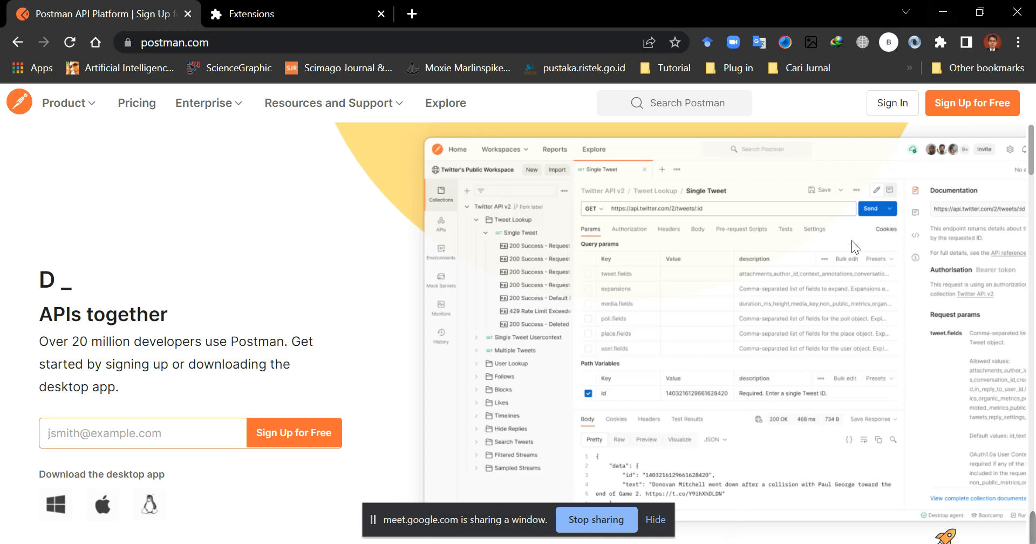
Sign in to Postman using a Google account.
{"action": "mouse_move", "coordinate": [551, 542]}
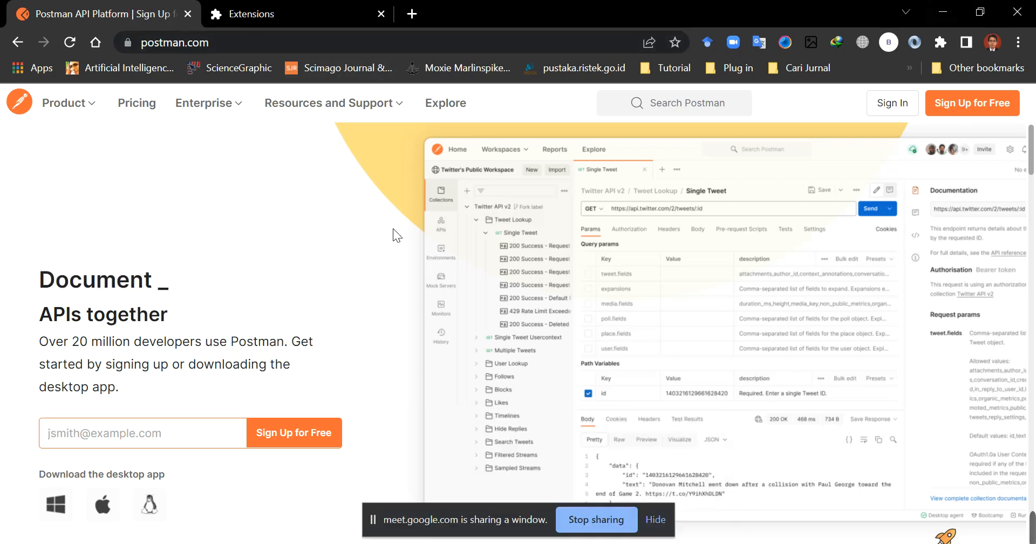
{"action": "left_click", "coordinate": [910, 113]}
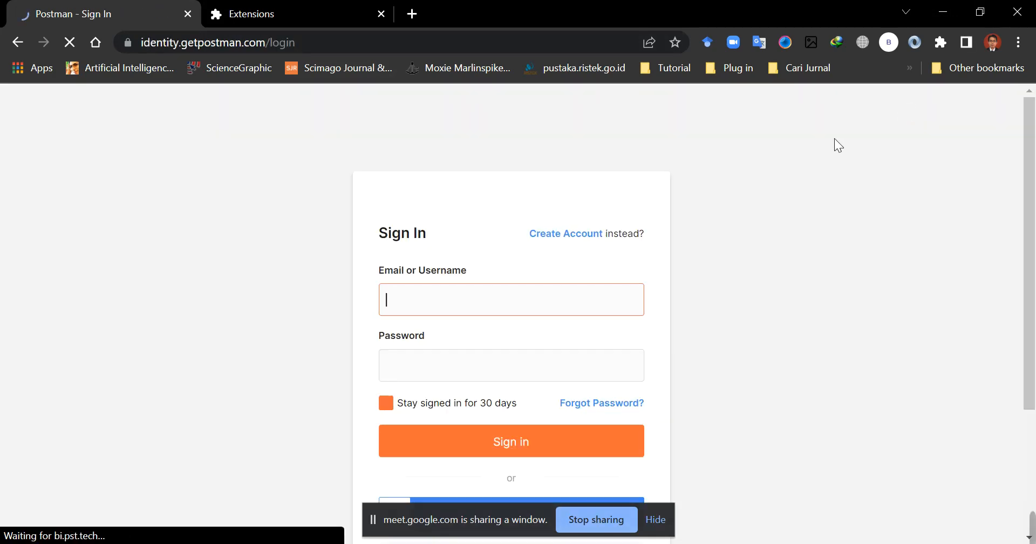
{"action": "scroll", "coordinate": [763, 337], "scroll_direction": "down", "scroll_amount": 3}
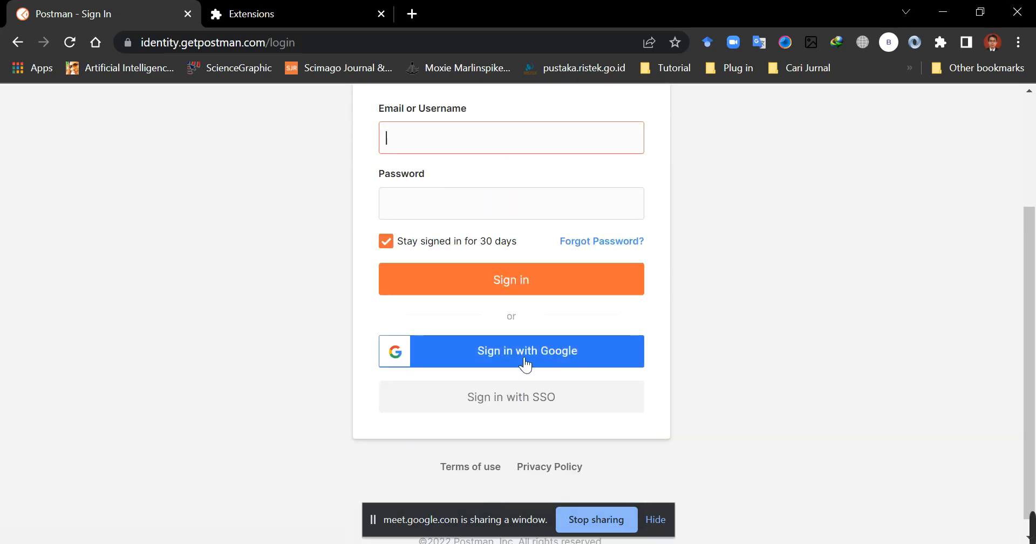
{"action": "scroll", "coordinate": [569, 382], "scroll_direction": "up", "scroll_amount": 2}
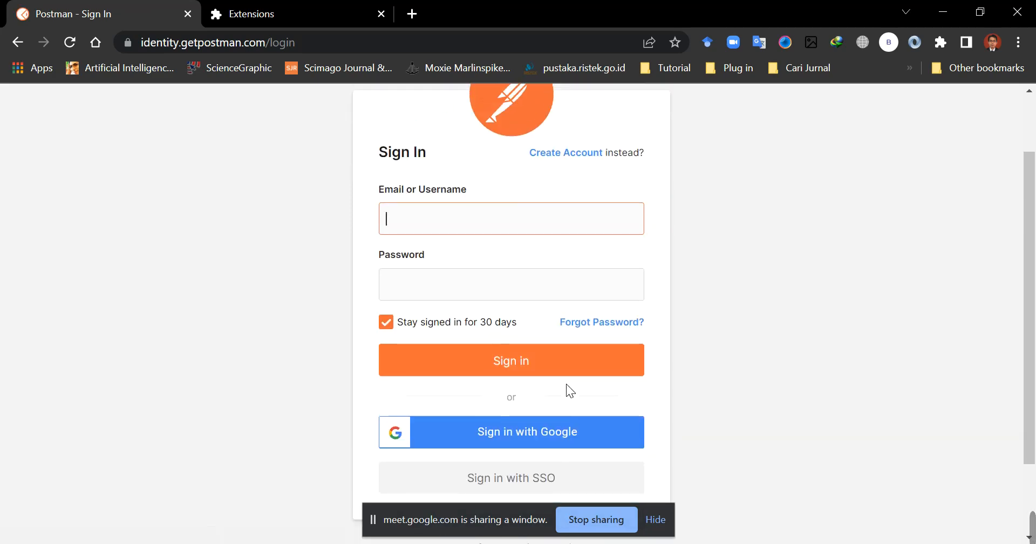
{"action": "scroll", "coordinate": [564, 389], "scroll_direction": "down", "scroll_amount": 2}
{"action": "left_click", "coordinate": [515, 354]}
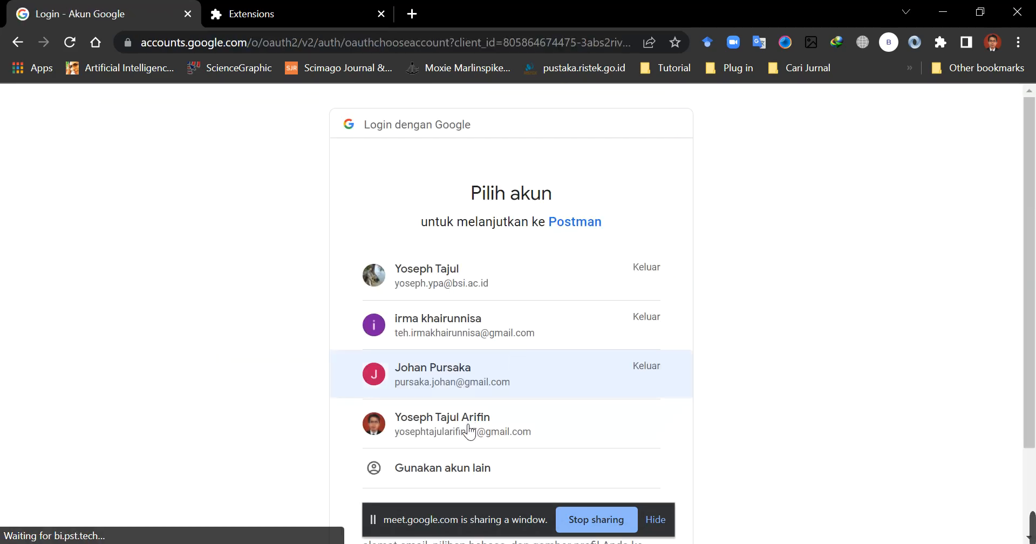
{"action": "left_click", "coordinate": [566, 469]}
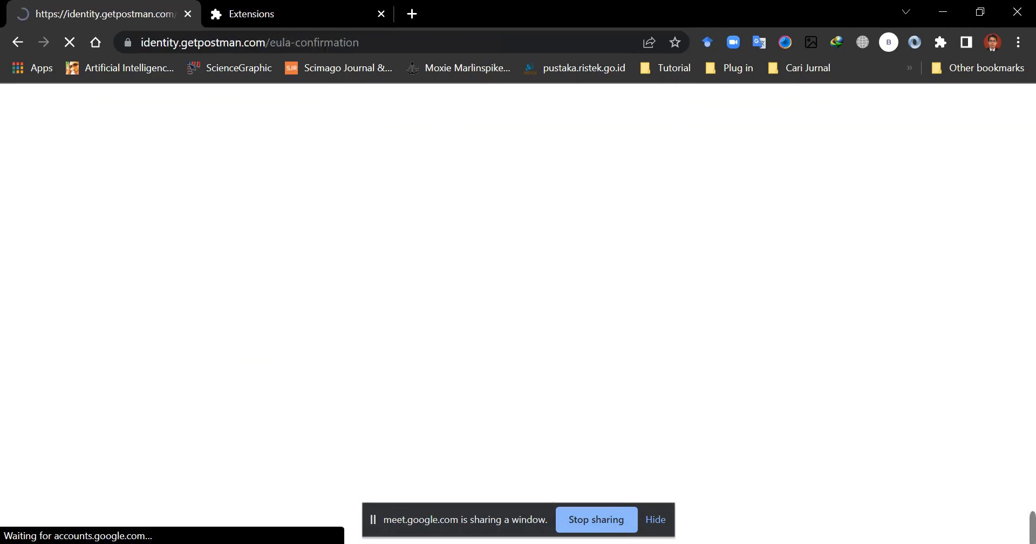
Dismiss the download manager warning, opt in to product emails, and accept the EULA.
{"action": "scroll", "coordinate": [683, 440], "scroll_direction": "up", "scroll_amount": 4}
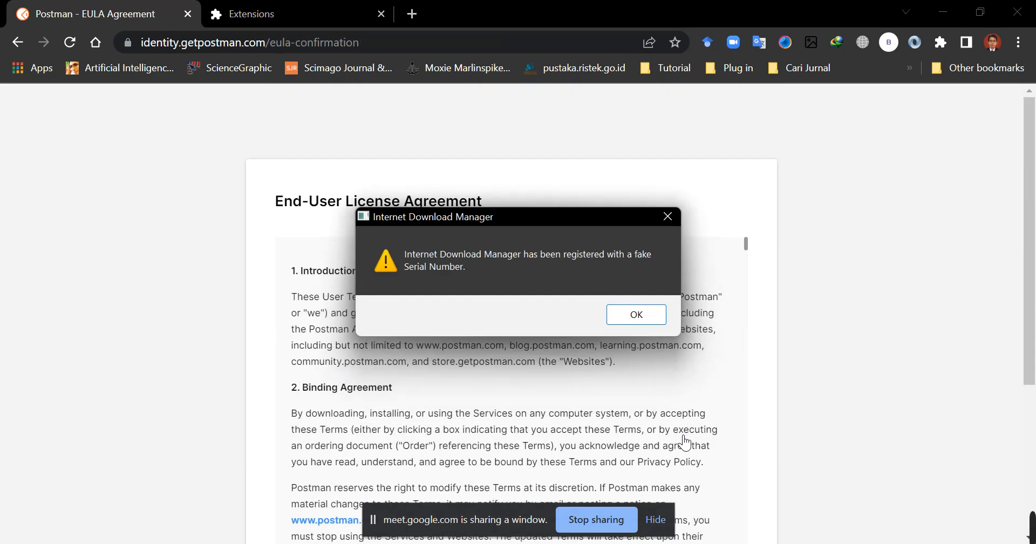
{"action": "left_click", "coordinate": [675, 218]}
{"action": "scroll", "coordinate": [721, 352], "scroll_direction": "down", "scroll_amount": 5}
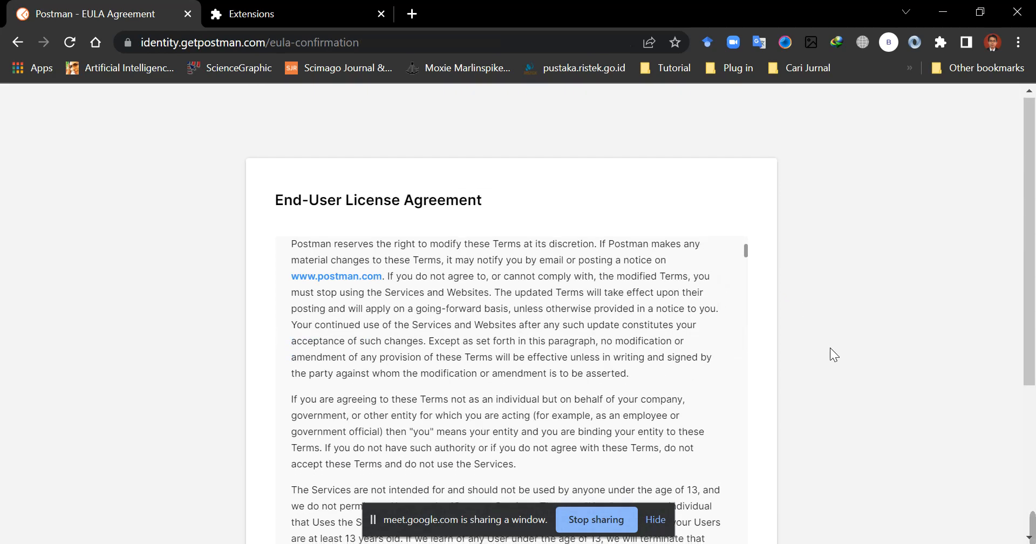
{"action": "scroll", "coordinate": [830, 351], "scroll_direction": "down", "scroll_amount": 4}
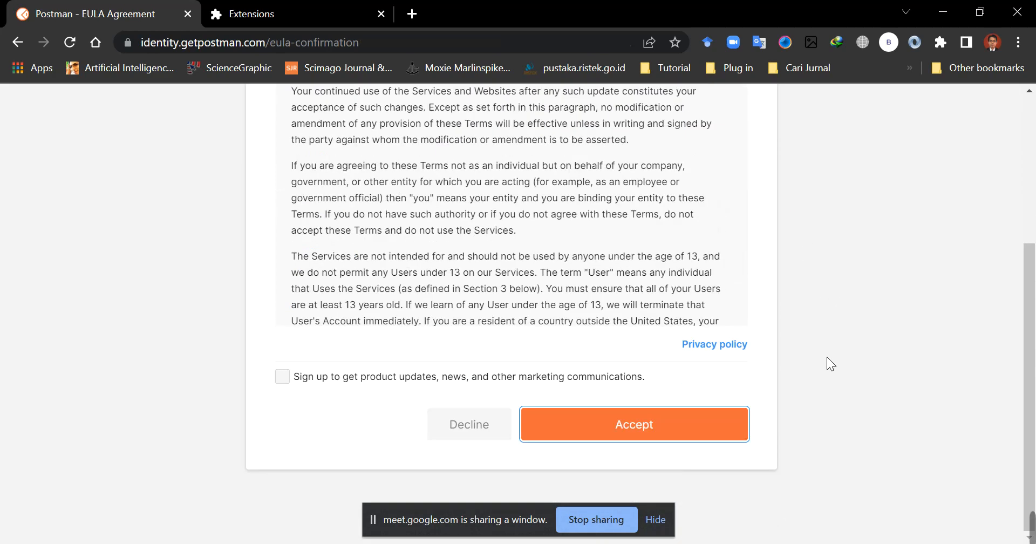
{"action": "left_click", "coordinate": [286, 378]}
{"action": "left_click", "coordinate": [647, 429]}
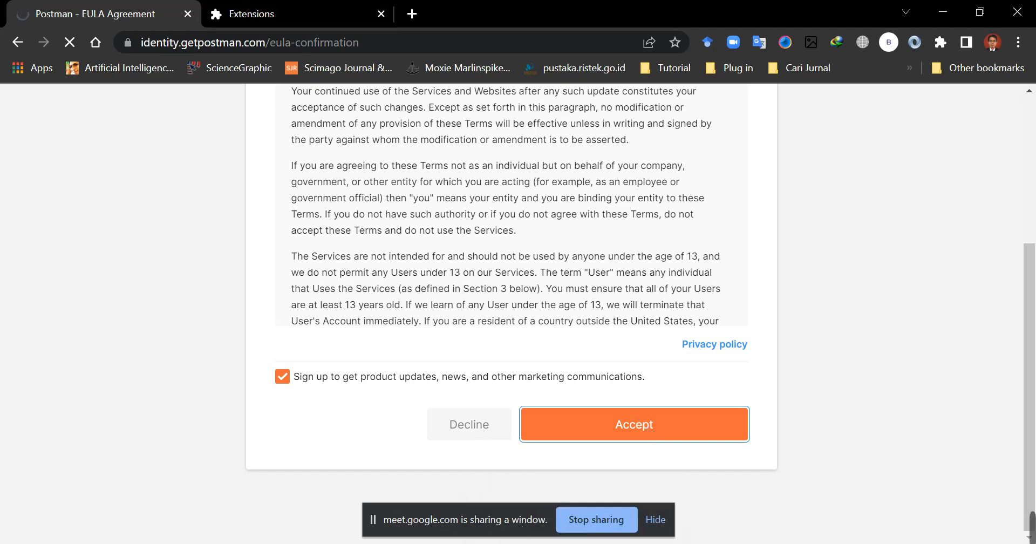
{"action": "left_click", "coordinate": [521, 543]}
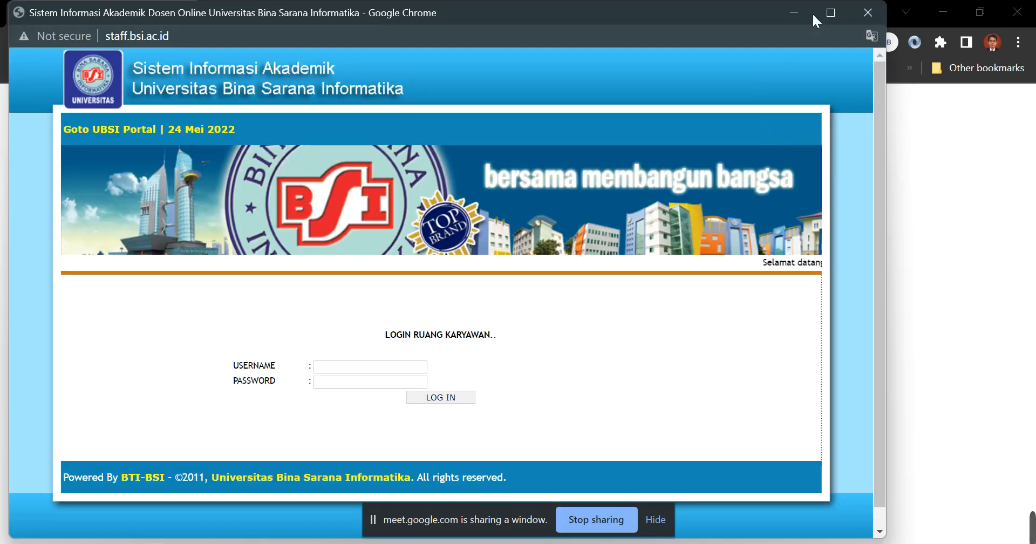
Close the staff login popup, check the Meet call, then bring Postman's onboarding page forward.
{"action": "left_click", "coordinate": [870, 13]}
{"action": "mouse_move", "coordinate": [518, 543]}
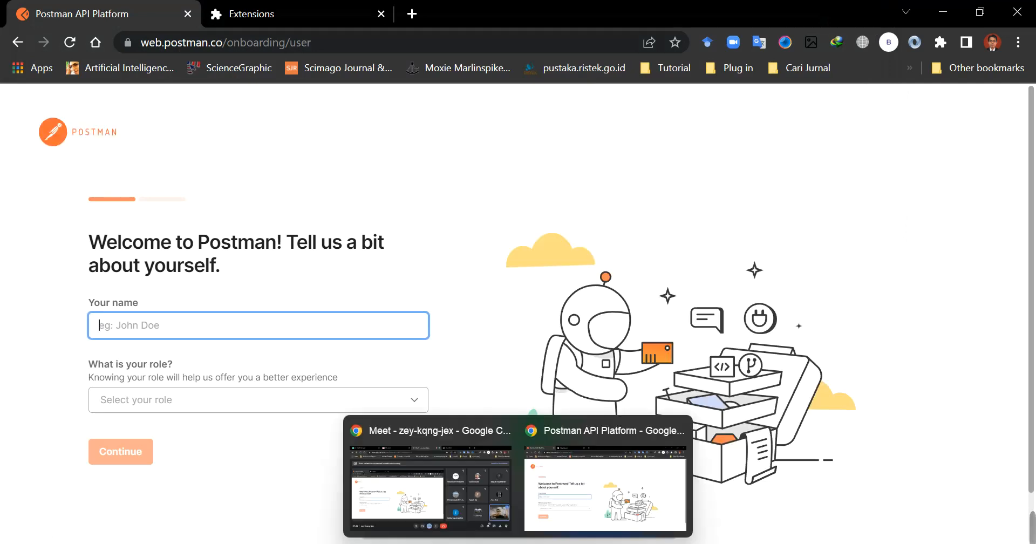
{"action": "left_click", "coordinate": [457, 493]}
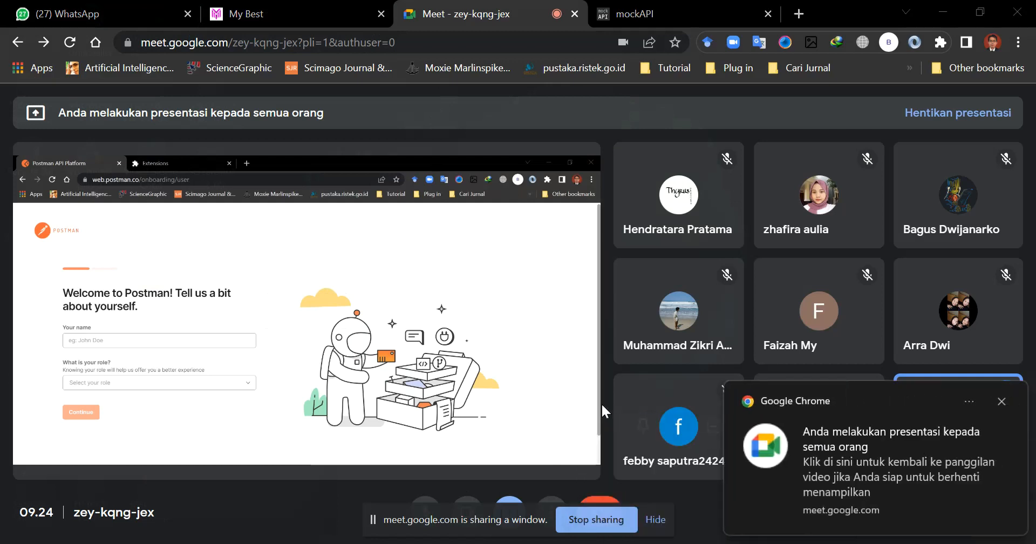
{"action": "left_click", "coordinate": [812, 465]}
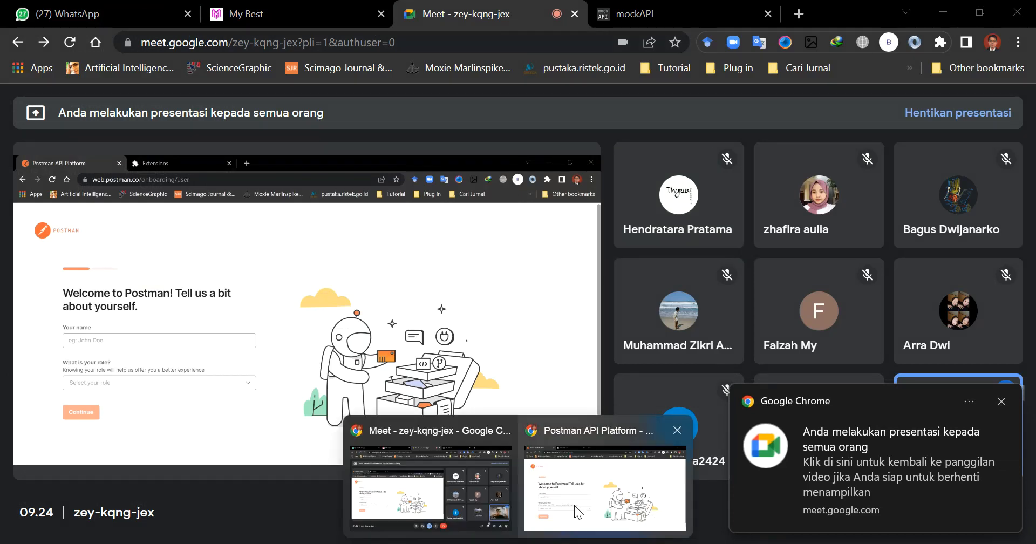
{"action": "left_click", "coordinate": [574, 503]}
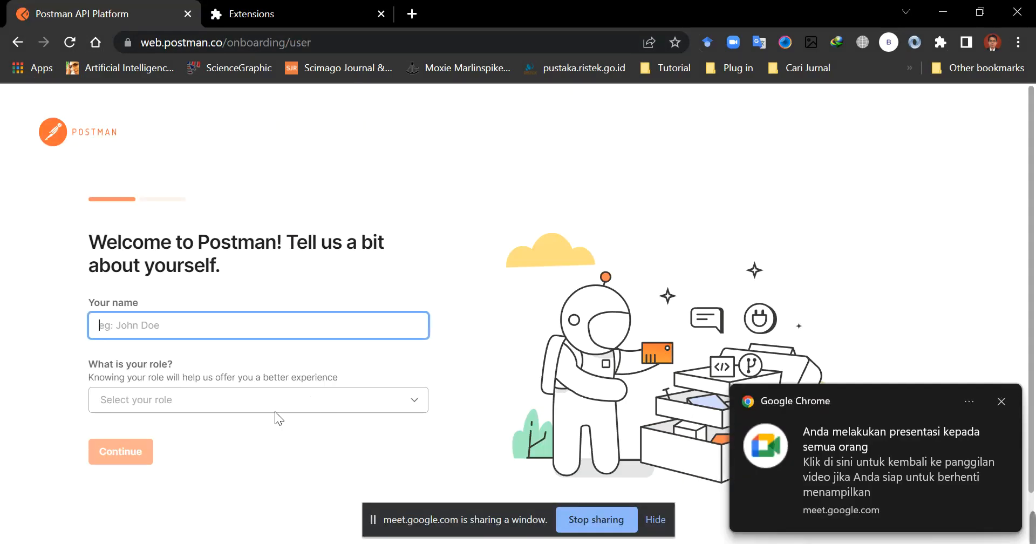
{"action": "scroll", "coordinate": [271, 344], "scroll_direction": "down", "scroll_amount": 1}
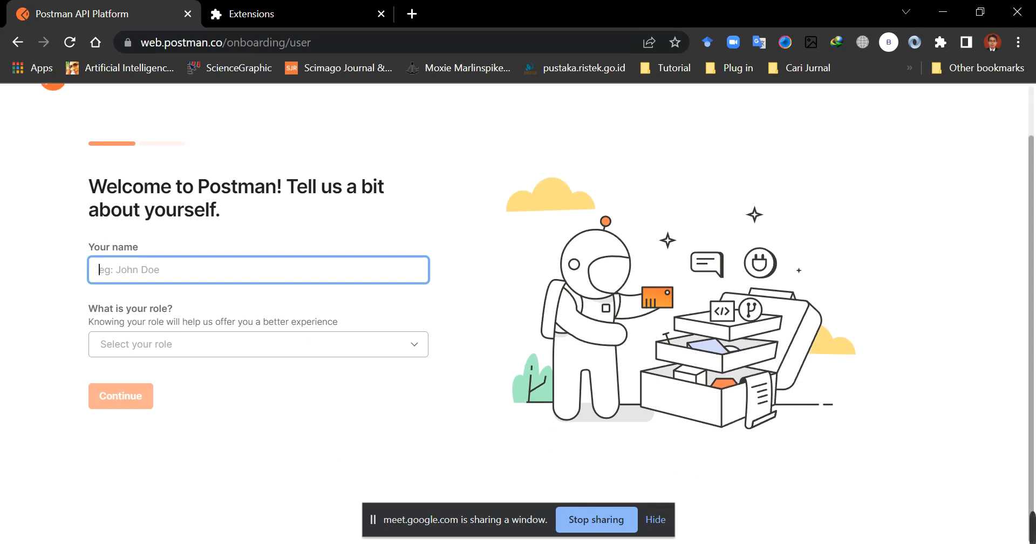
Enter the user's full name, choose the Fullstack Developer role, and skip inviting collaborators.
{"action": "type", "text": "Yoseph Tajul "}
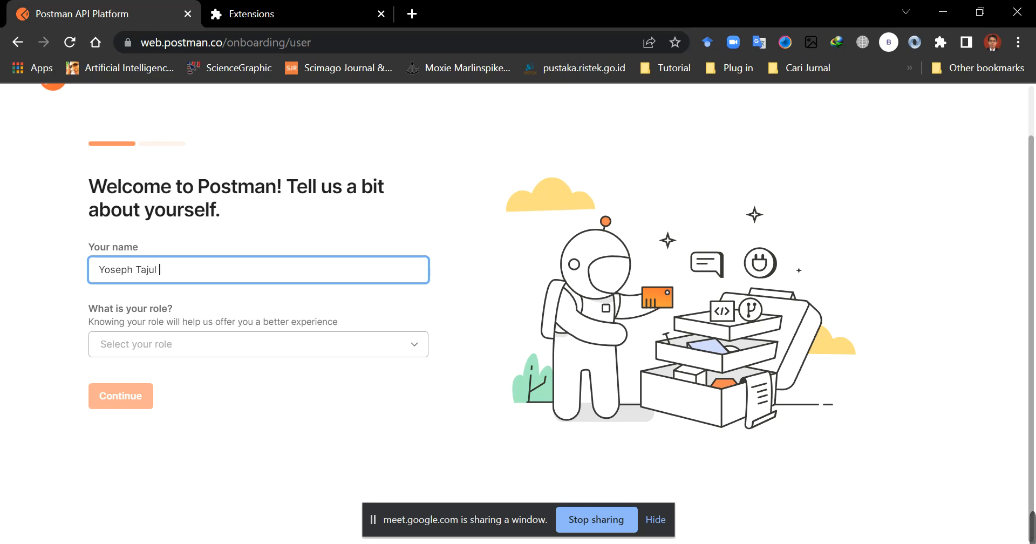
{"action": "type", "text": "Arifin"}
{"action": "left_click", "coordinate": [263, 342]}
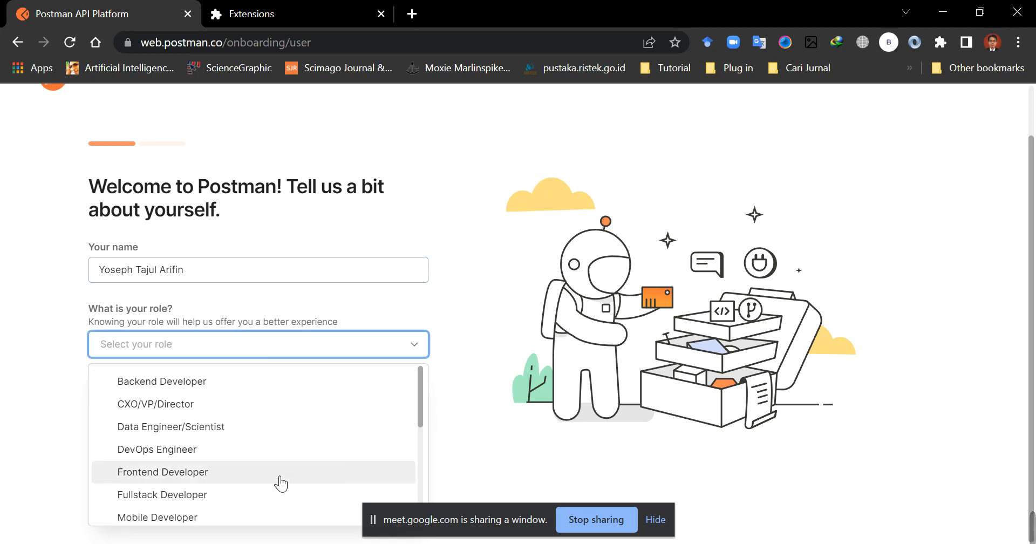
{"action": "left_click", "coordinate": [193, 497]}
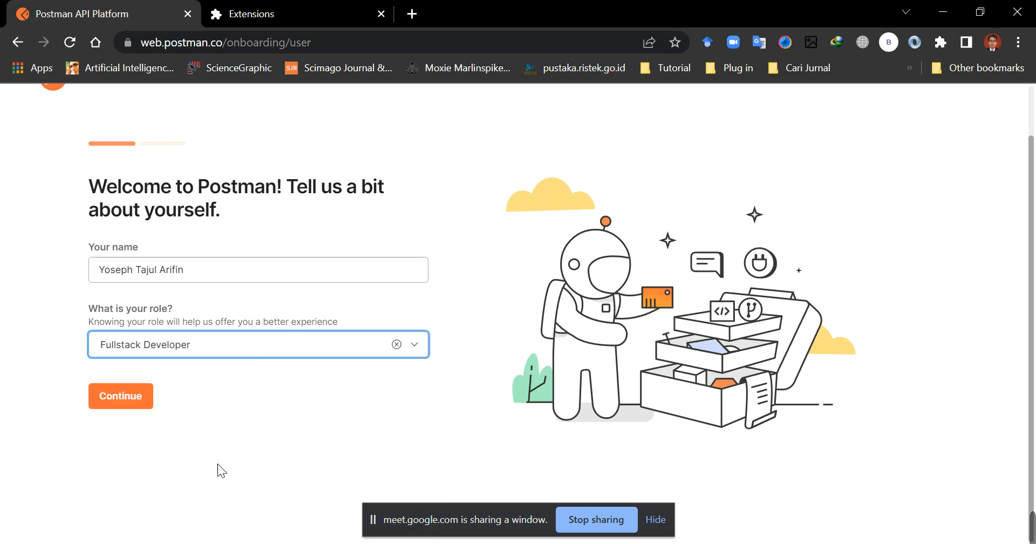
{"action": "left_click", "coordinate": [141, 403]}
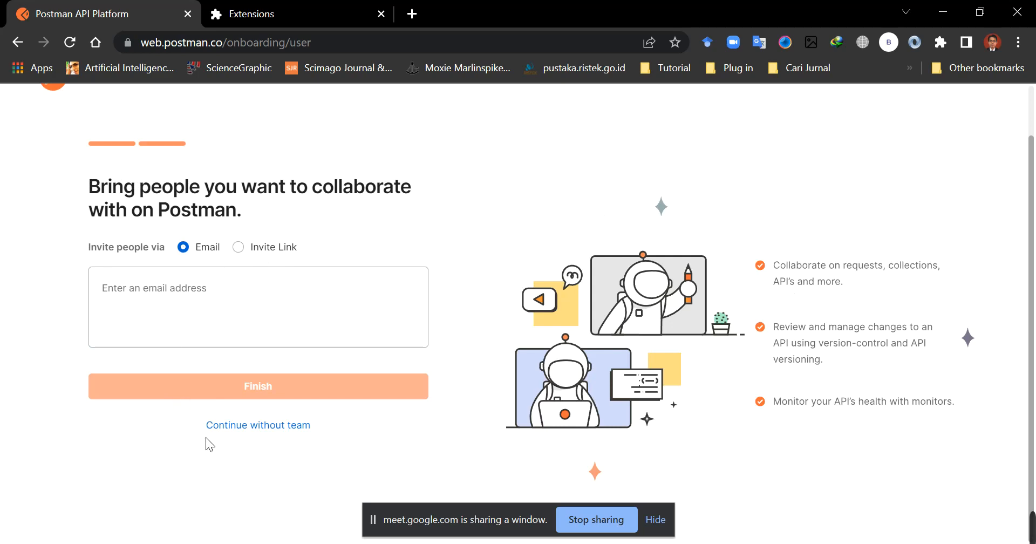
{"action": "left_click", "coordinate": [244, 427]}
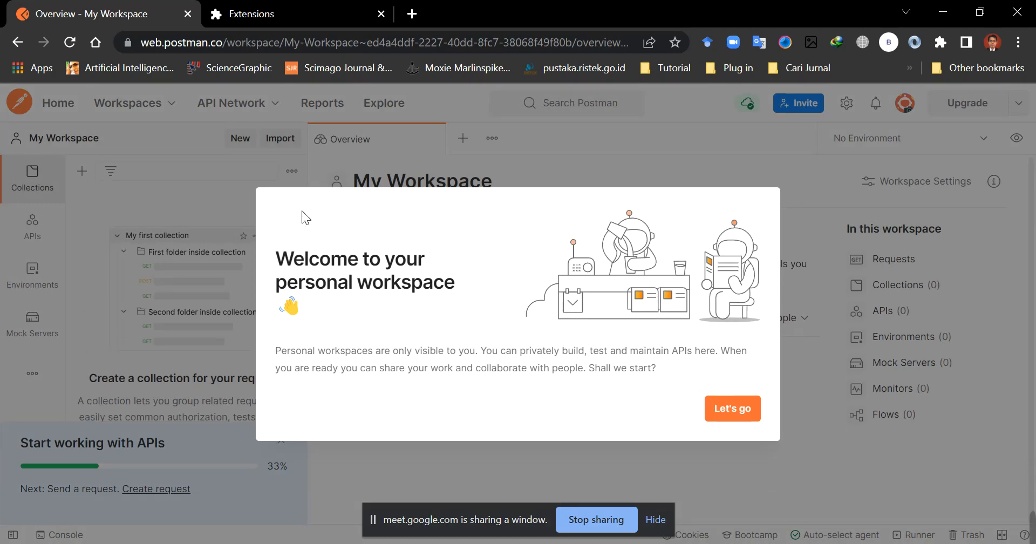
Dismiss the workspace welcome and getting-started prompts, then glance at the Workspaces and API Network menus.
{"action": "left_click", "coordinate": [733, 402]}
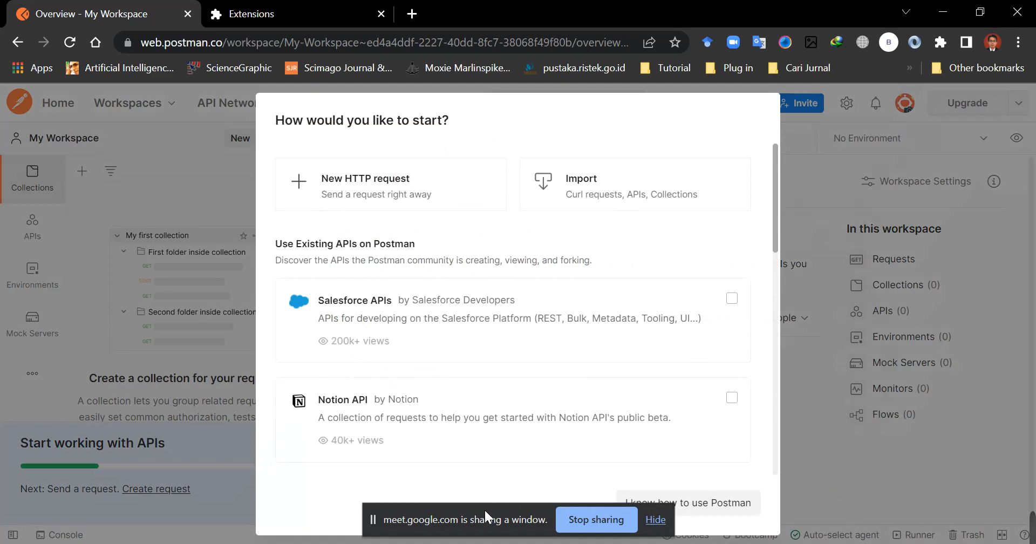
{"action": "left_click_drag", "start_coordinate": [484, 508], "coordinate": [260, 376]}
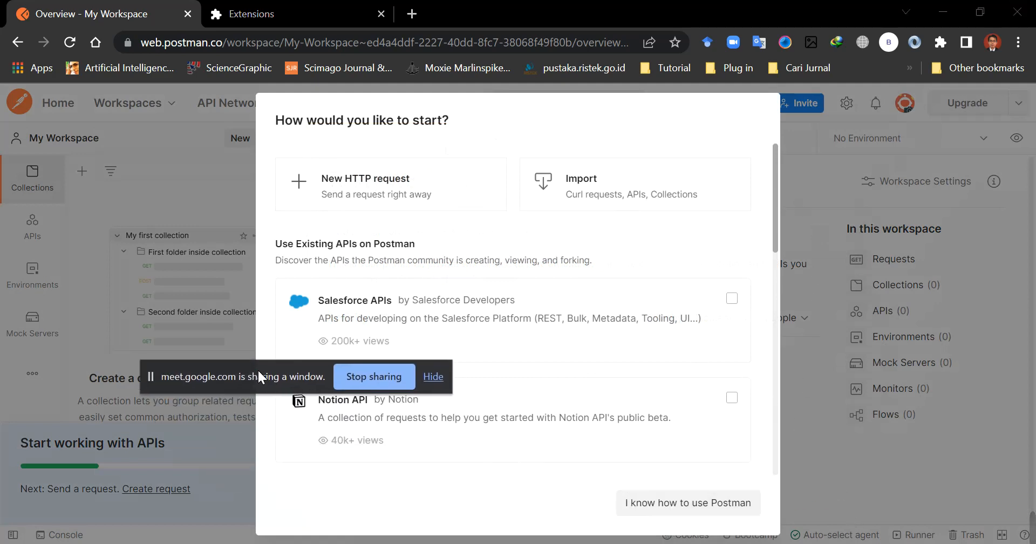
{"action": "left_click", "coordinate": [674, 505]}
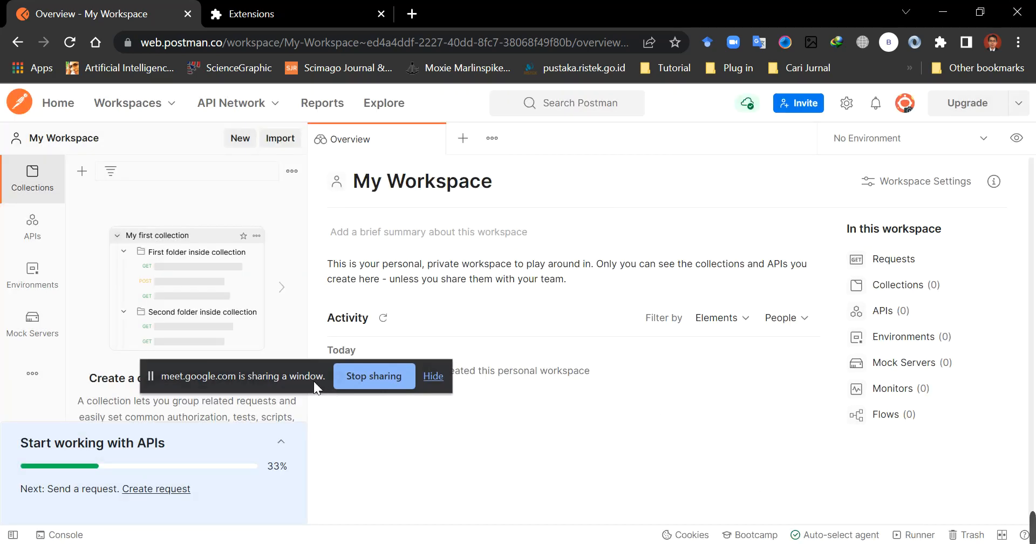
{"action": "left_click_drag", "start_coordinate": [313, 381], "coordinate": [596, 526]}
{"action": "left_click", "coordinate": [659, 442]}
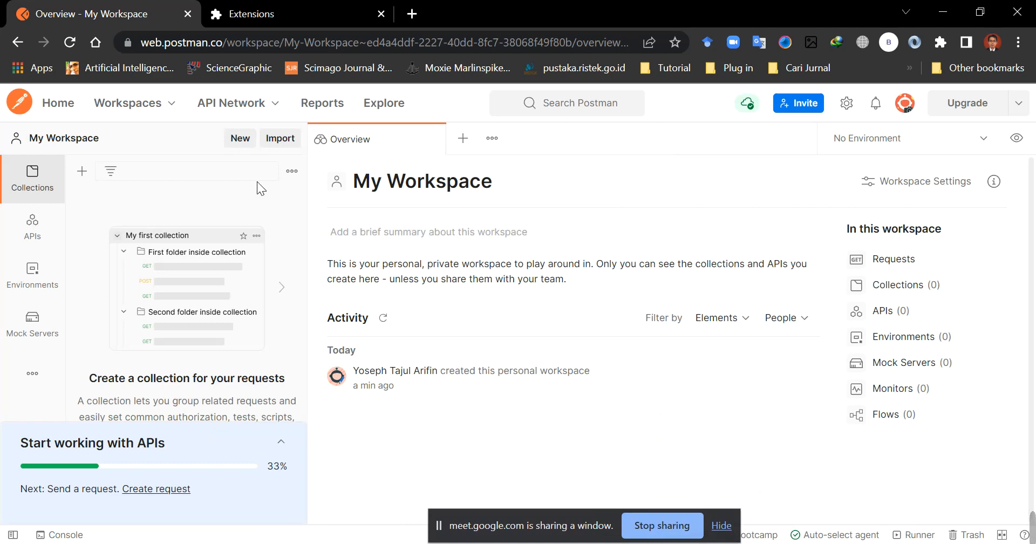
{"action": "left_click", "coordinate": [180, 106]}
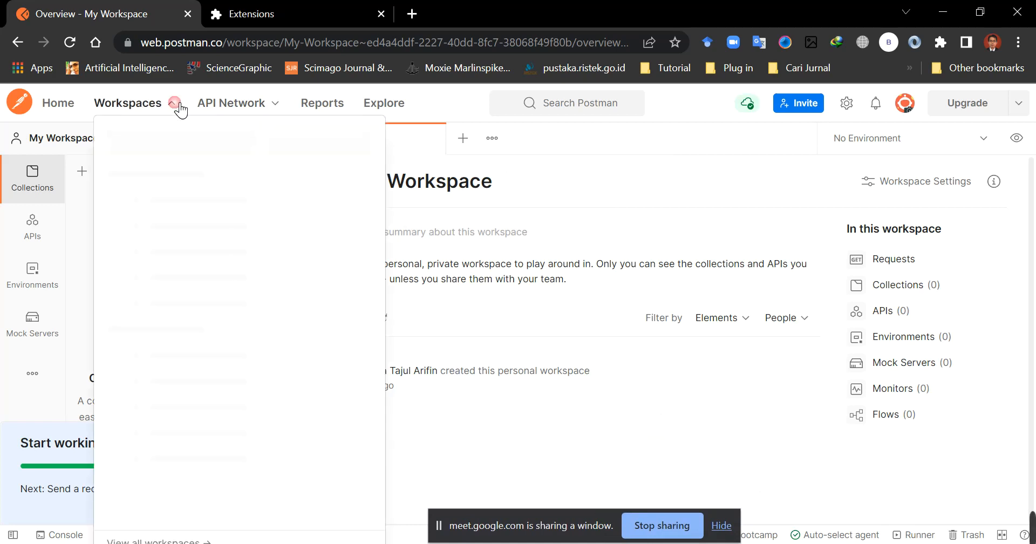
{"action": "left_click", "coordinate": [262, 108]}
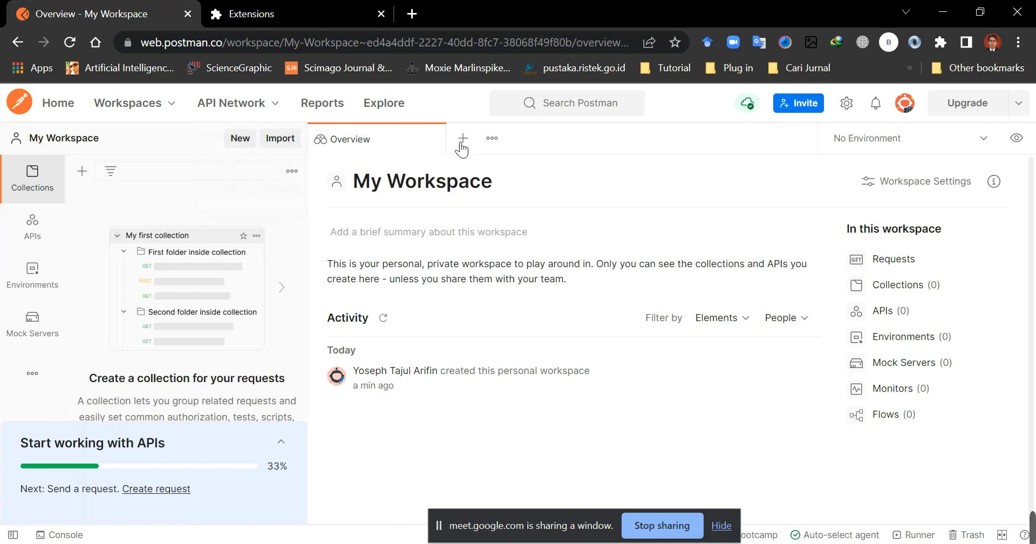
Create two new HTTP requests and paste the datajob mockapi.io base URL into the latest.
{"action": "left_click", "coordinate": [240, 139]}
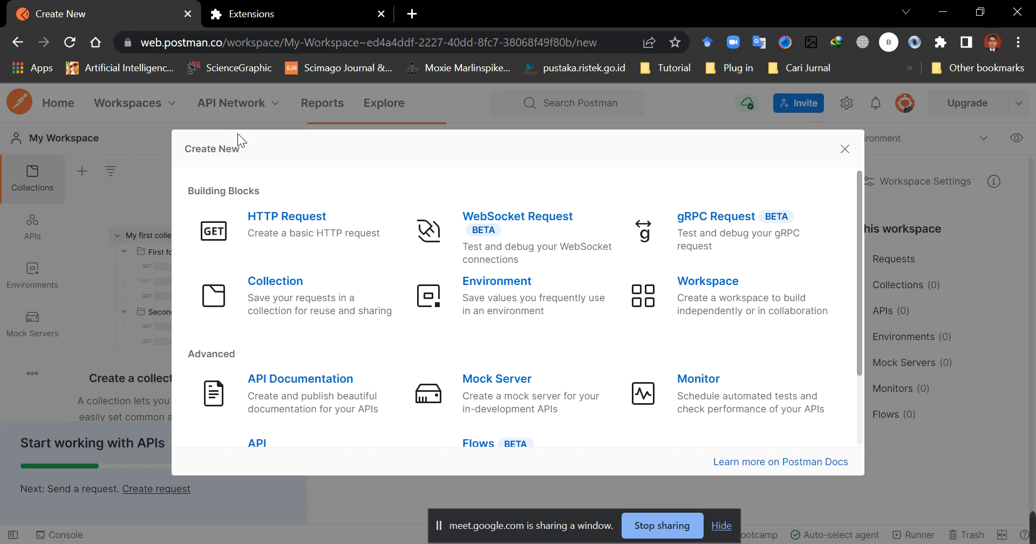
{"action": "left_click", "coordinate": [294, 233]}
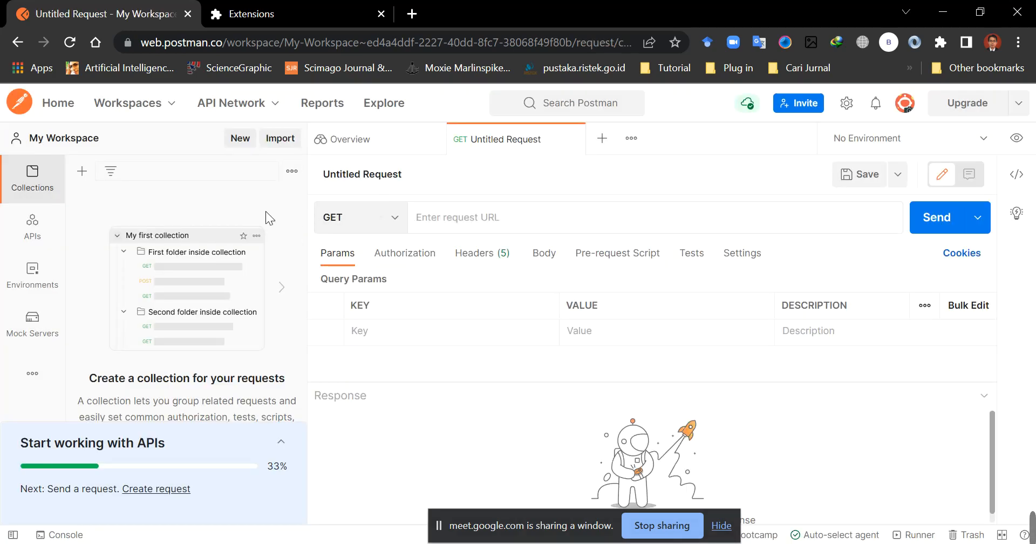
{"action": "left_click", "coordinate": [244, 144]}
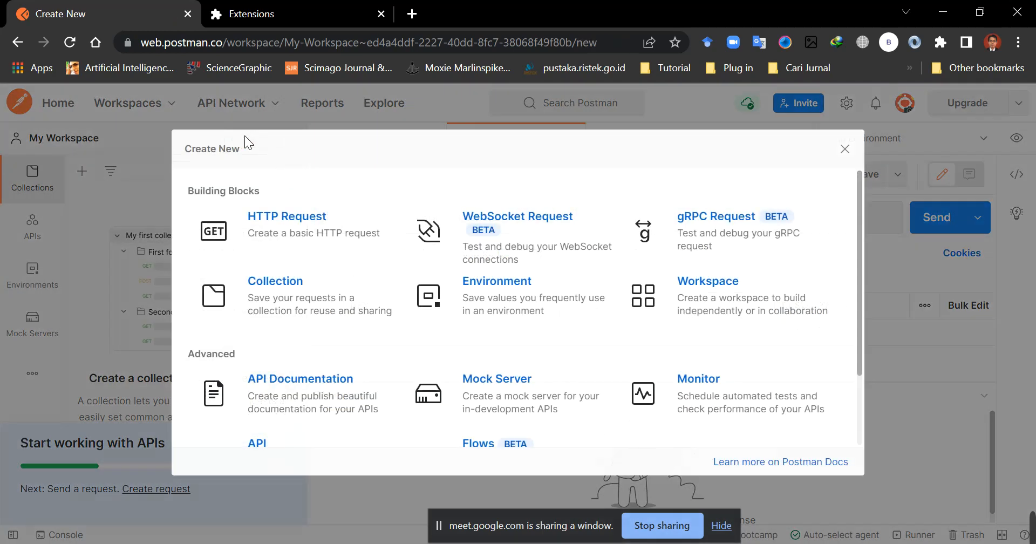
{"action": "left_click", "coordinate": [288, 240]}
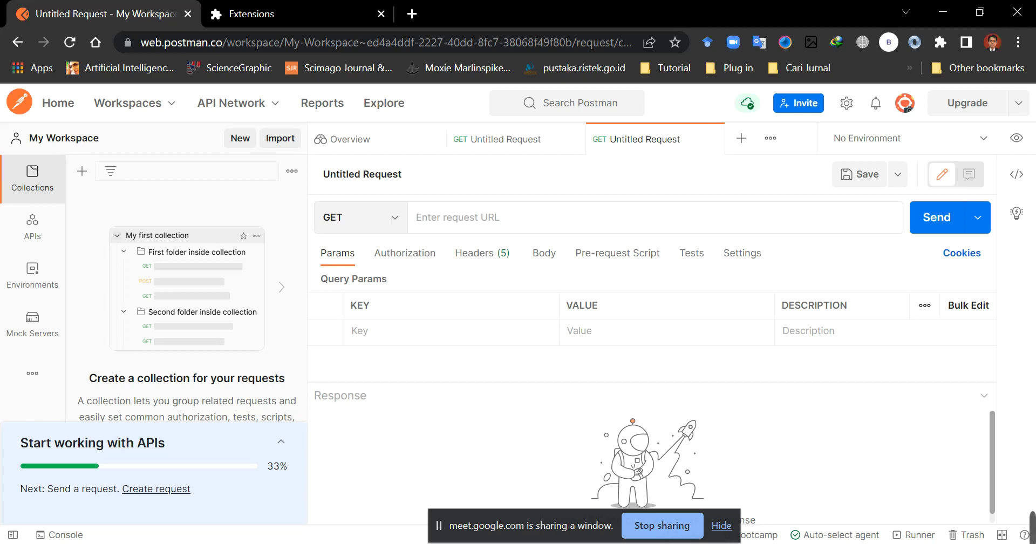
{"action": "type", "text": "https://628c3ce7a3fd714fd02e9a13.mockapi.io/"}
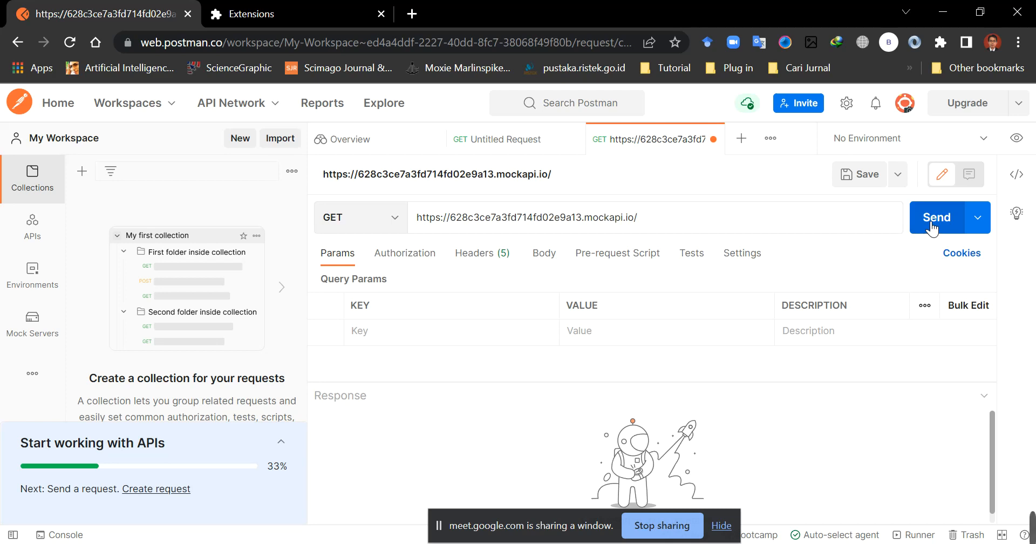
Send a GET request to the mockapi.io base URL and inspect the response.
{"action": "left_click", "coordinate": [949, 216]}
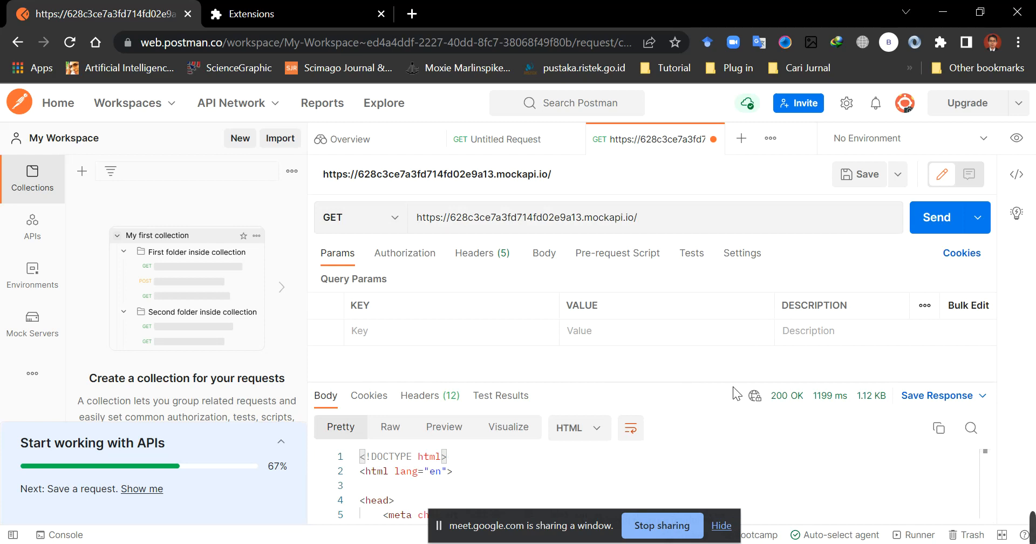
{"action": "left_click_drag", "start_coordinate": [737, 387], "coordinate": [738, 270]}
{"action": "scroll", "coordinate": [642, 421], "scroll_direction": "down", "scroll_amount": 3}
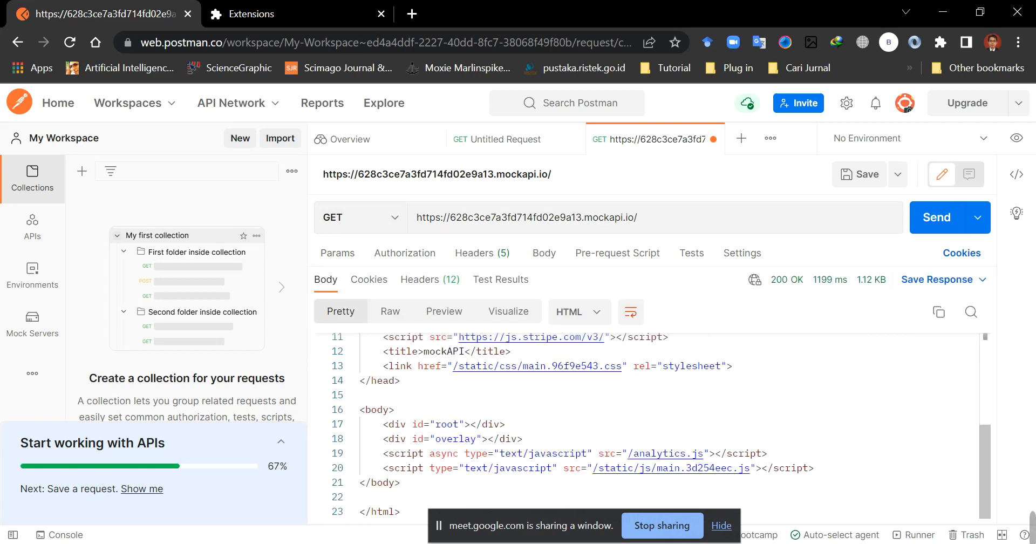
{"action": "scroll", "coordinate": [642, 427], "scroll_direction": "up", "scroll_amount": 3}
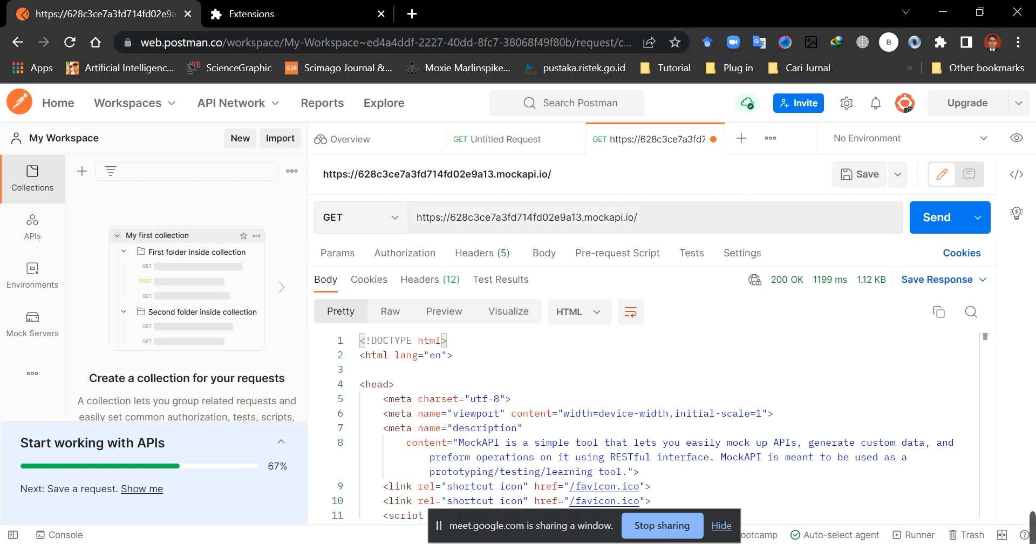
{"action": "left_click_drag", "start_coordinate": [752, 280], "coordinate": [752, 412]}
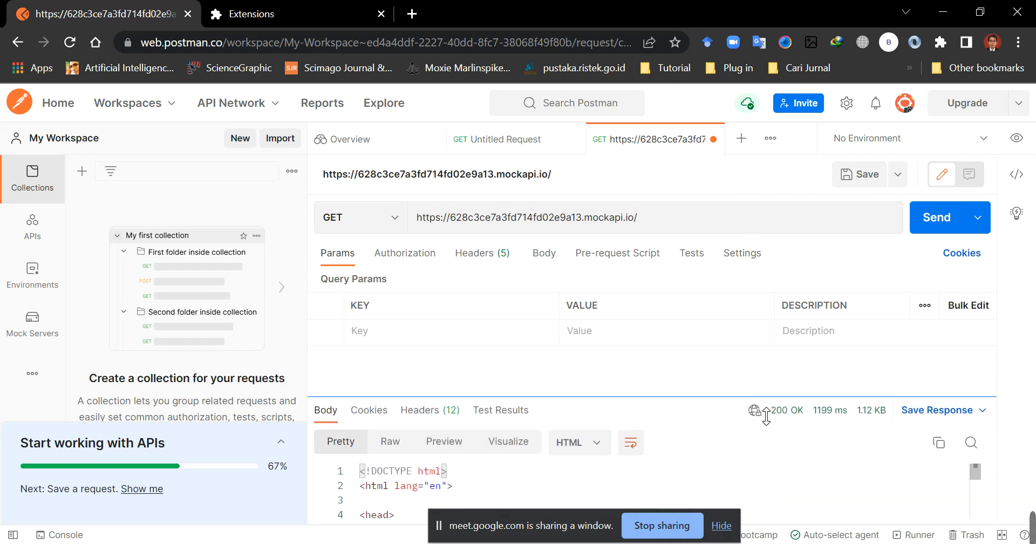
Append 'job' to the URL, send it, and scroll through the 15 returned job records.
{"action": "type", "text": "job"}
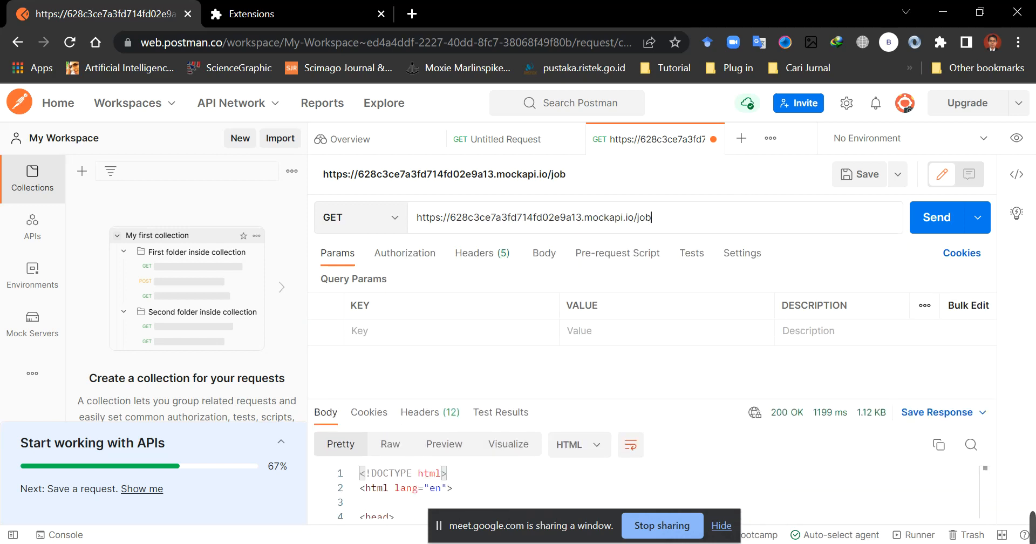
{"action": "left_click", "coordinate": [949, 217]}
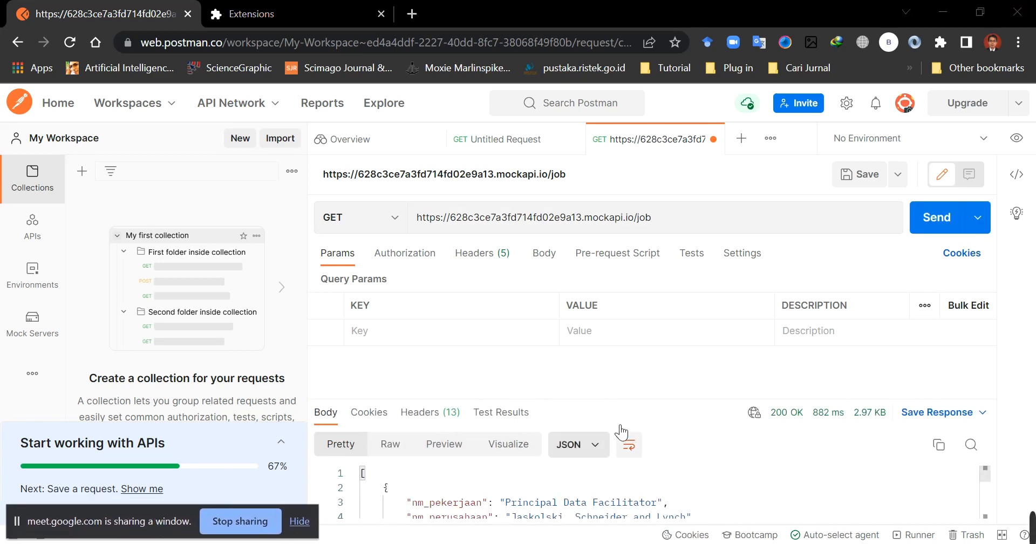
{"action": "left_click_drag", "start_coordinate": [647, 400], "coordinate": [651, 321]}
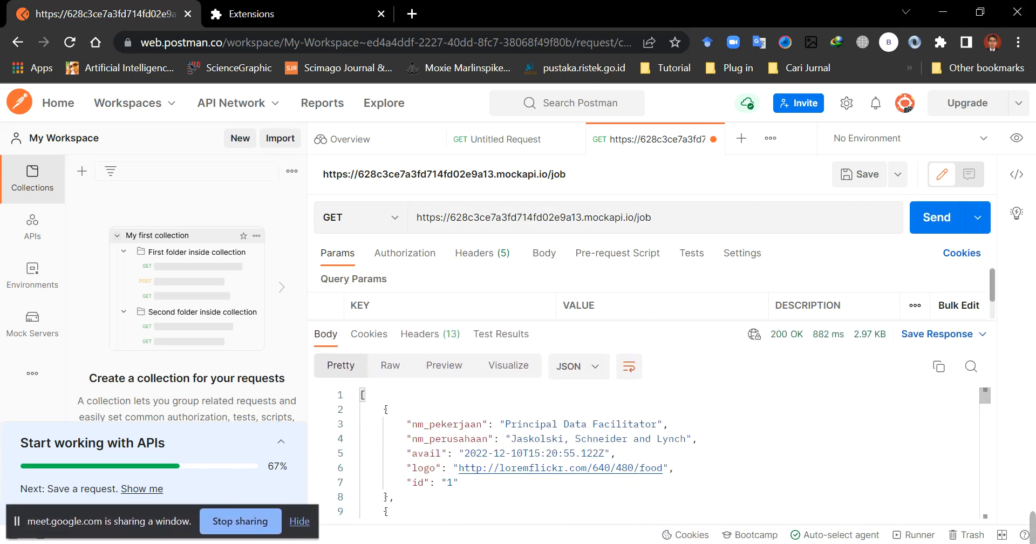
{"action": "scroll", "coordinate": [648, 453], "scroll_direction": "down", "scroll_amount": 5}
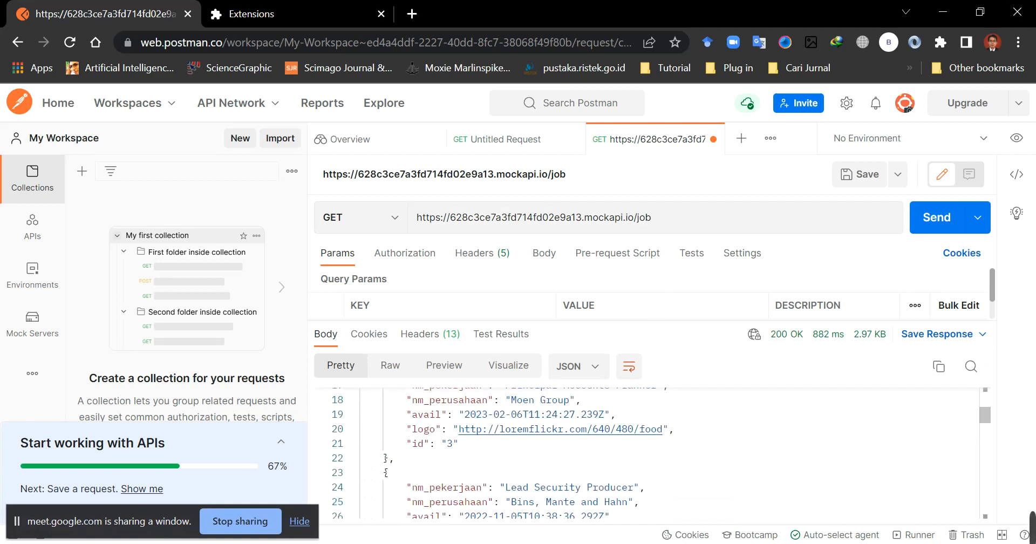
{"action": "scroll", "coordinate": [648, 454], "scroll_direction": "down", "scroll_amount": 3}
{"action": "scroll", "coordinate": [647, 453], "scroll_direction": "down", "scroll_amount": 11}
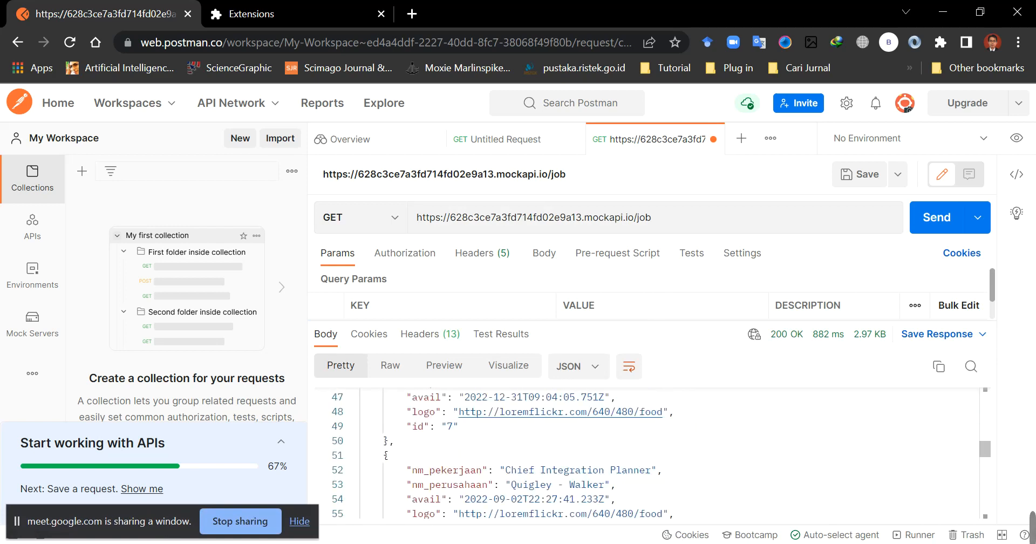
{"action": "scroll", "coordinate": [647, 454], "scroll_direction": "down", "scroll_amount": 13}
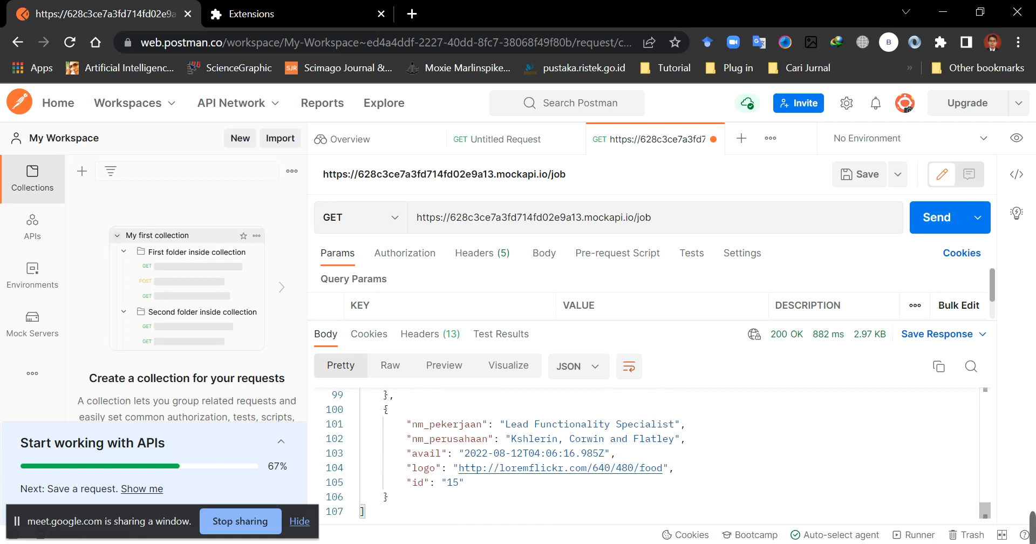
{"action": "scroll", "coordinate": [648, 453], "scroll_direction": "up", "scroll_amount": 16}
{"action": "scroll", "coordinate": [648, 454], "scroll_direction": "up", "scroll_amount": 16}
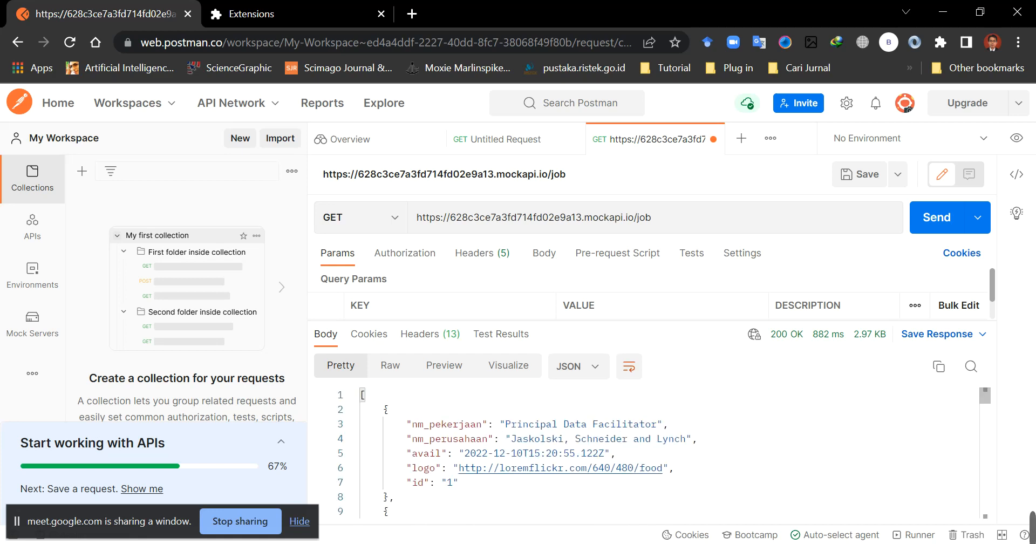
{"action": "scroll", "coordinate": [648, 453], "scroll_direction": "down", "scroll_amount": 20}
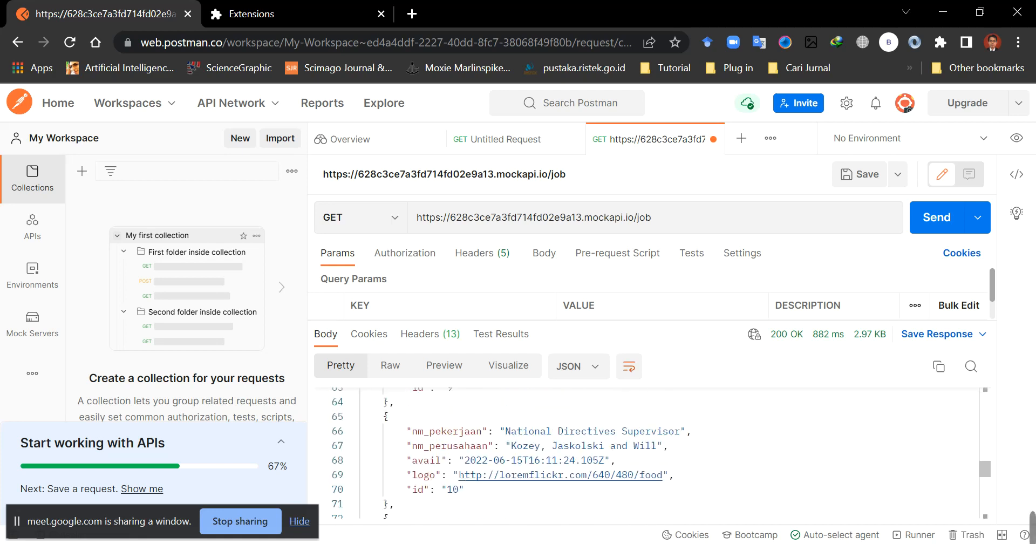
{"action": "scroll", "coordinate": [647, 453], "scroll_direction": "down", "scroll_amount": 4}
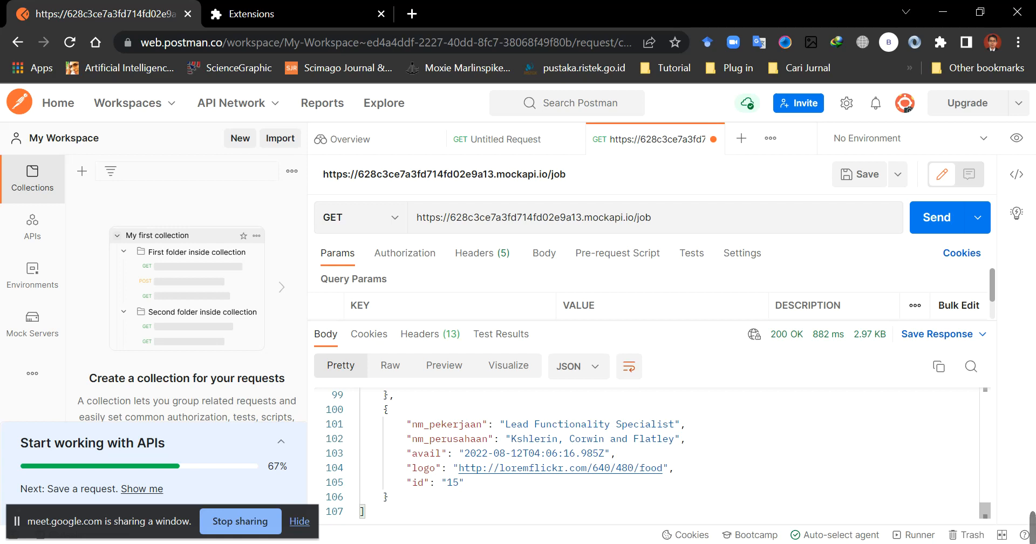
{"action": "right_click", "coordinate": [561, 474]}
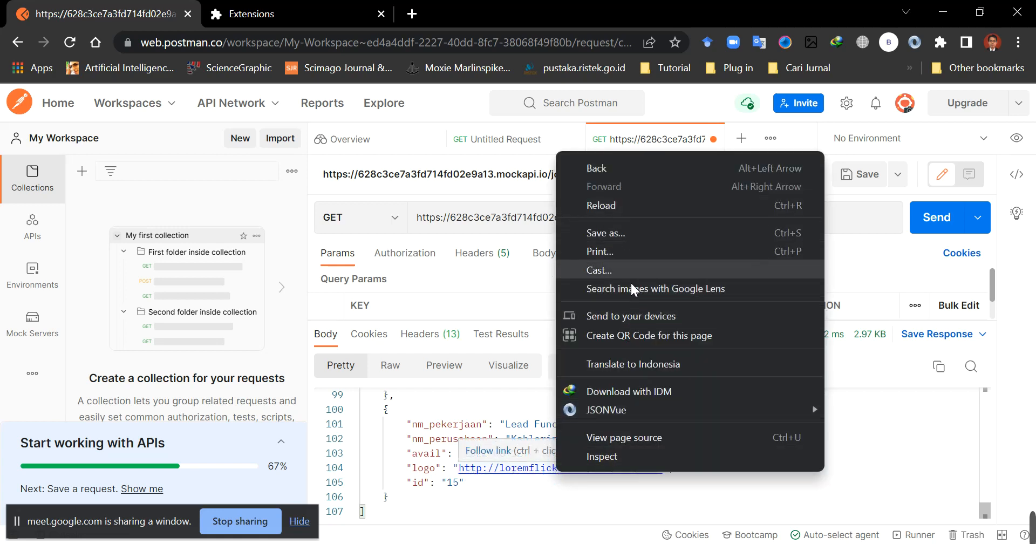
{"action": "left_click", "coordinate": [684, 486]}
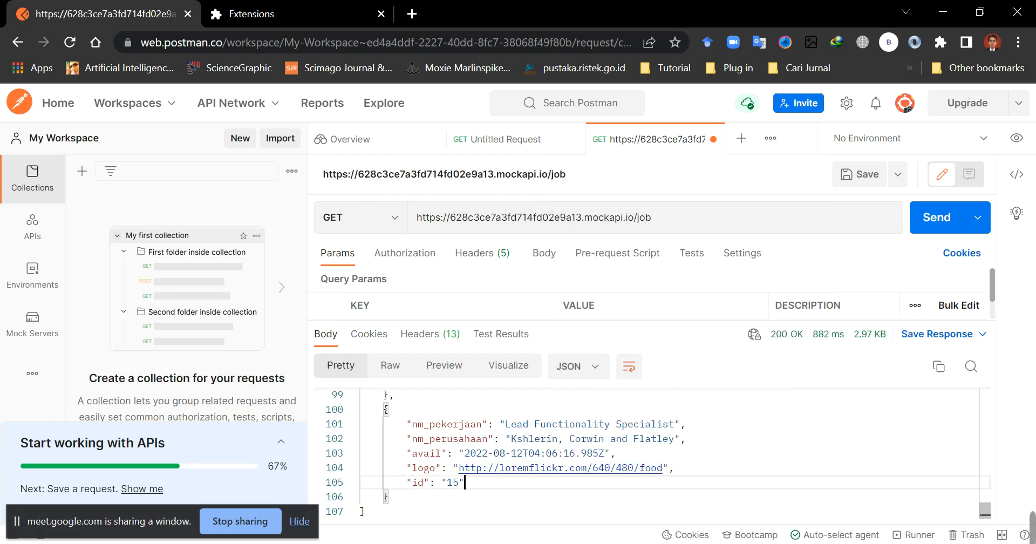
{"action": "left_click_drag", "start_coordinate": [662, 468], "coordinate": [459, 468]}
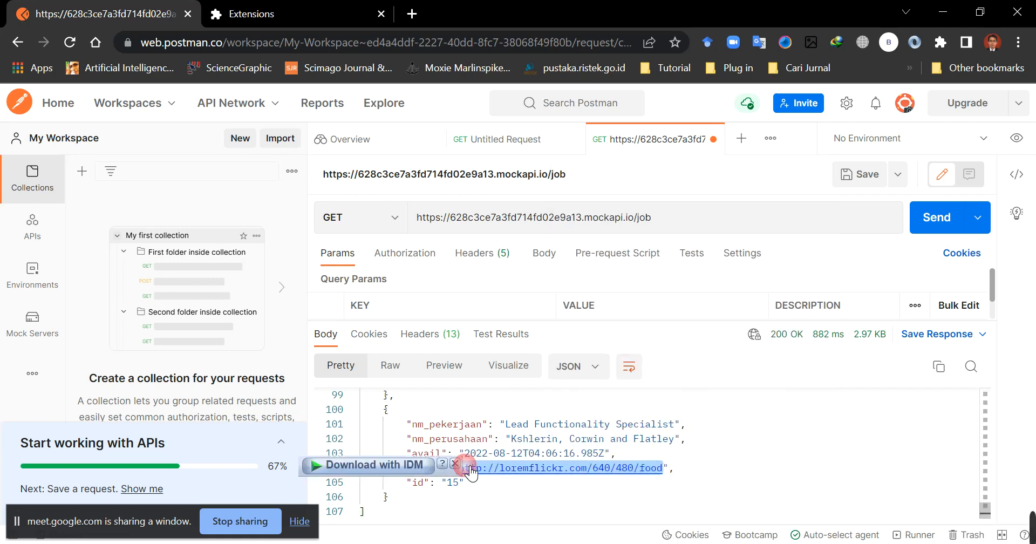
{"action": "right_click", "coordinate": [466, 468]}
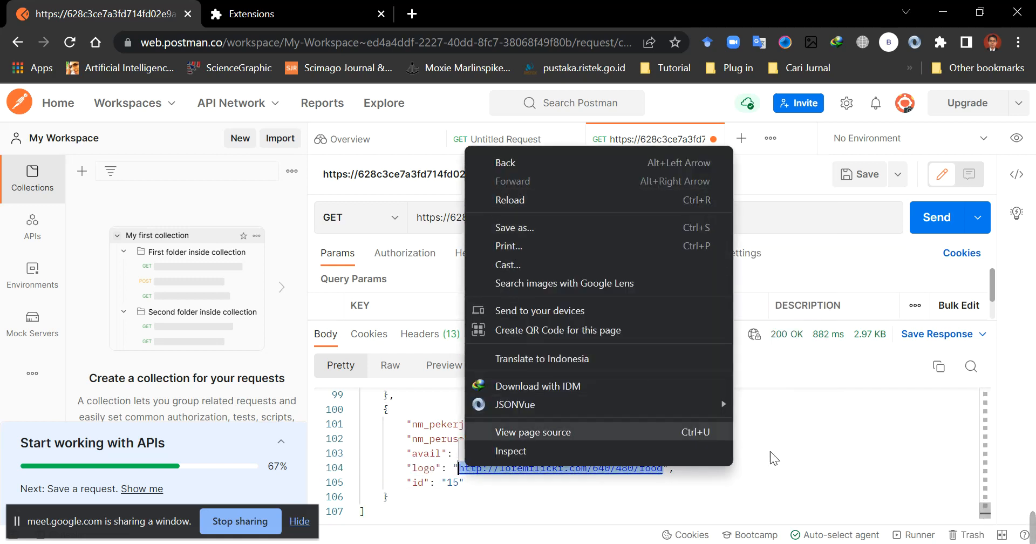
{"action": "left_click", "coordinate": [759, 461]}
{"action": "left_click_drag", "start_coordinate": [664, 468], "coordinate": [465, 476]}
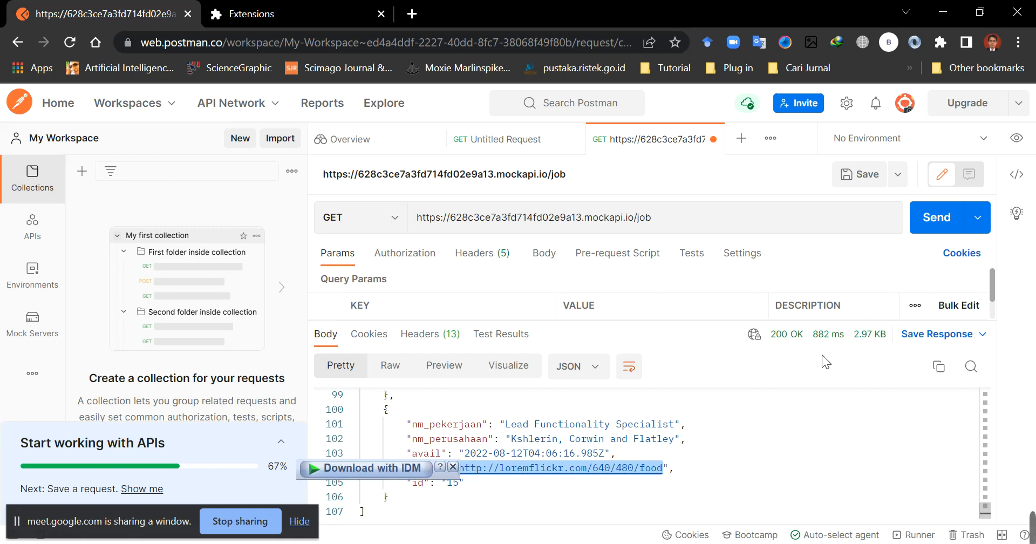
{"action": "left_click", "coordinate": [792, 374]}
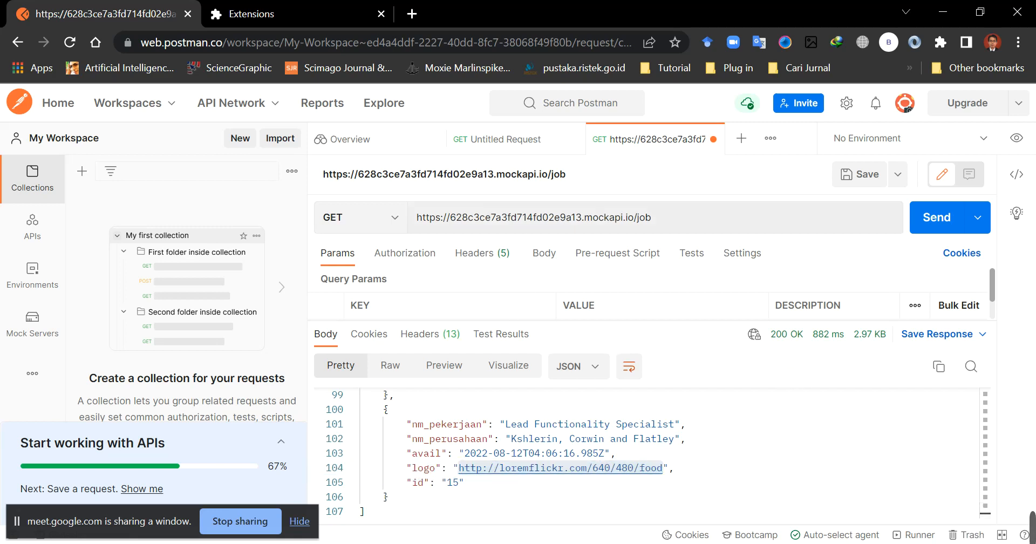
Switch the /job request method from GET to POST.
{"action": "left_click", "coordinate": [402, 219]}
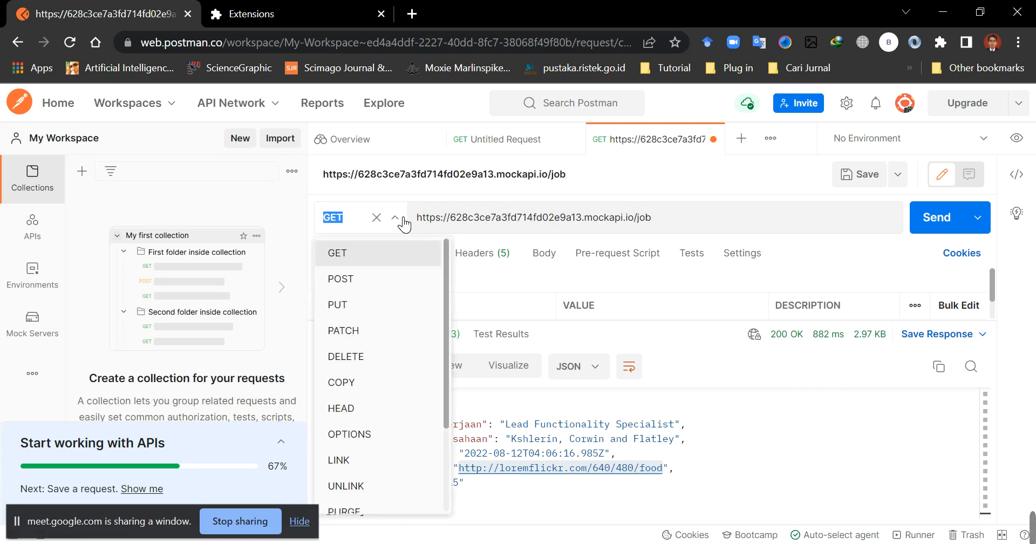
{"action": "left_click", "coordinate": [372, 283]}
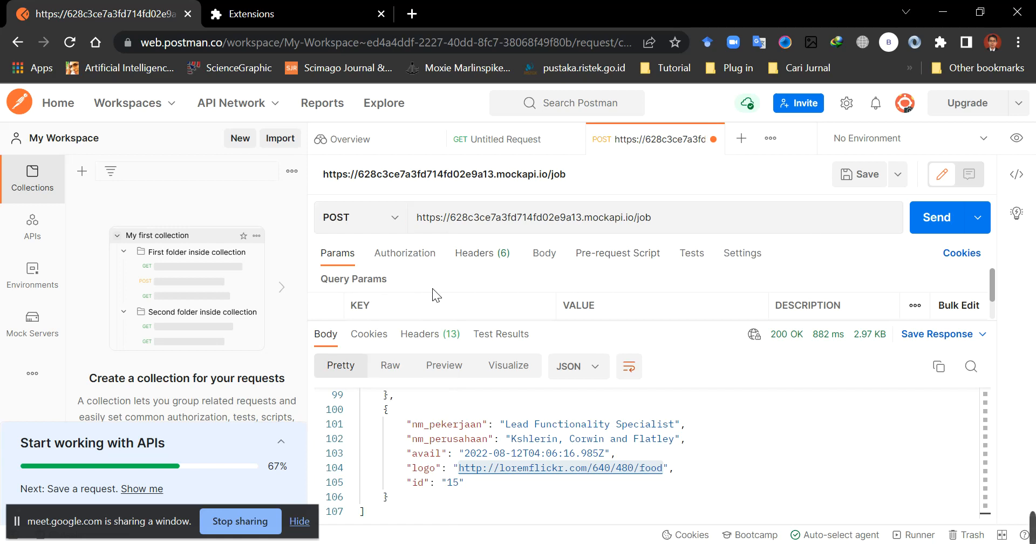
{"action": "scroll", "coordinate": [438, 282], "scroll_direction": "down", "scroll_amount": 1}
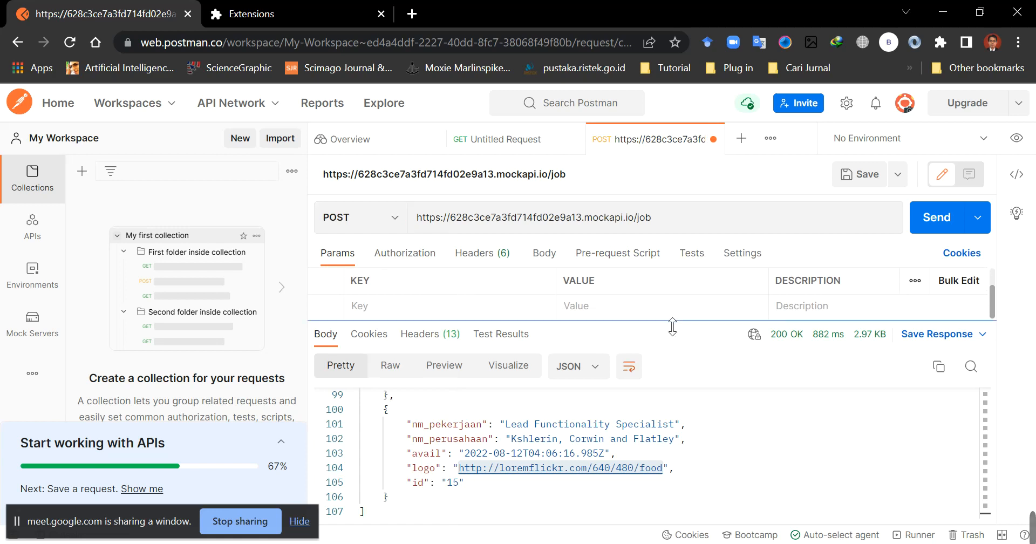
{"action": "left_click_drag", "start_coordinate": [676, 331], "coordinate": [655, 442]}
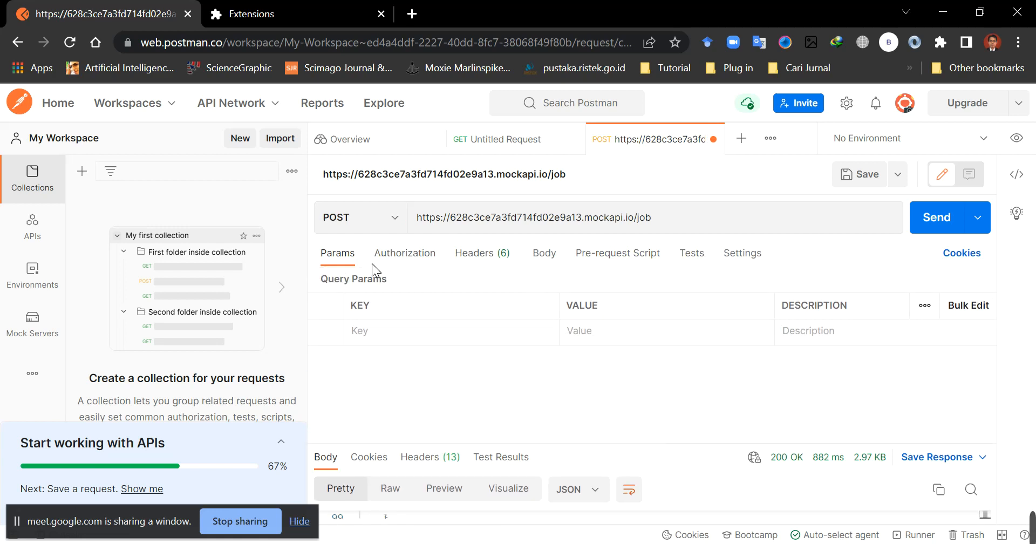
Look through the Authorization, Pre-request Script, Tests and Settings tabs, then return to Params.
{"action": "left_click", "coordinate": [421, 253]}
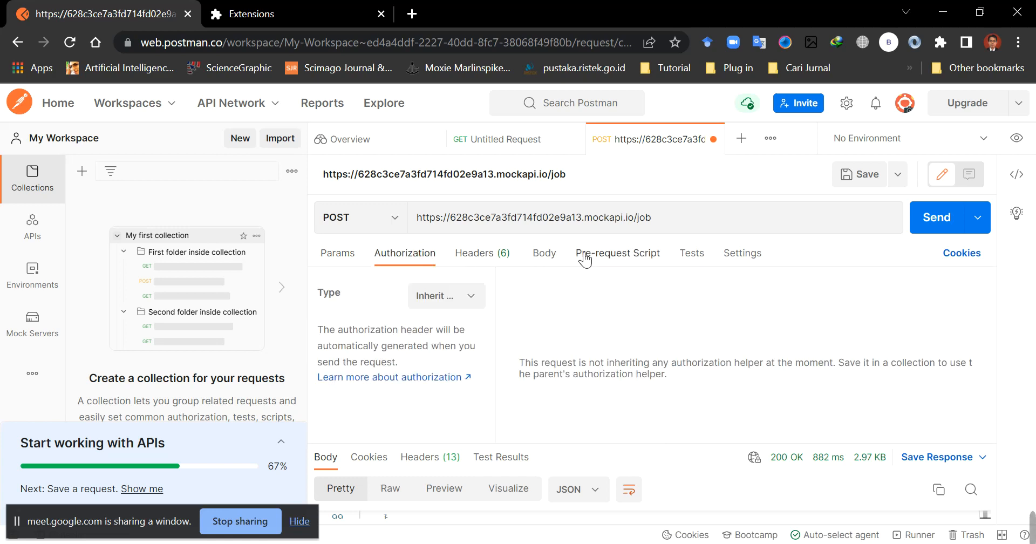
{"action": "left_click", "coordinate": [610, 252]}
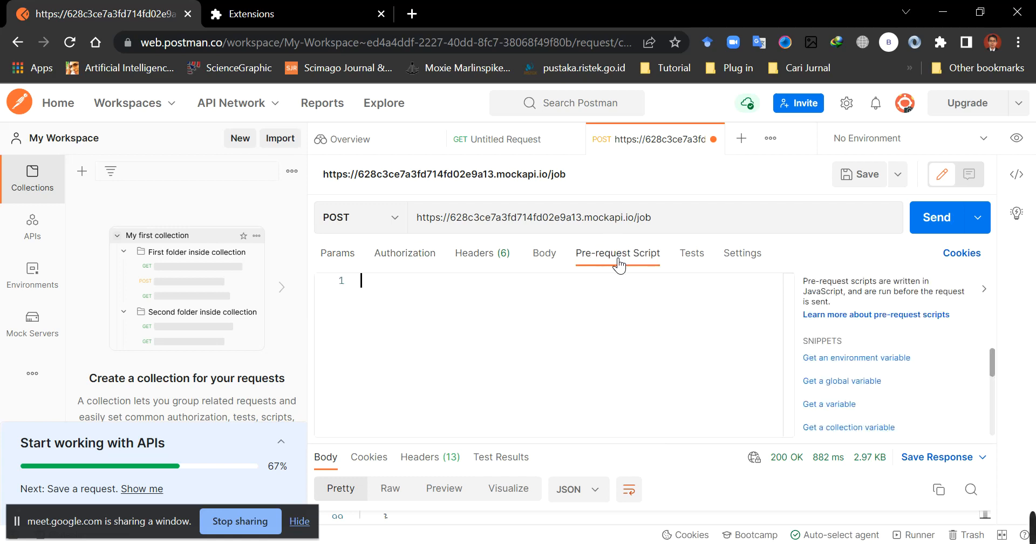
{"action": "left_click", "coordinate": [702, 260]}
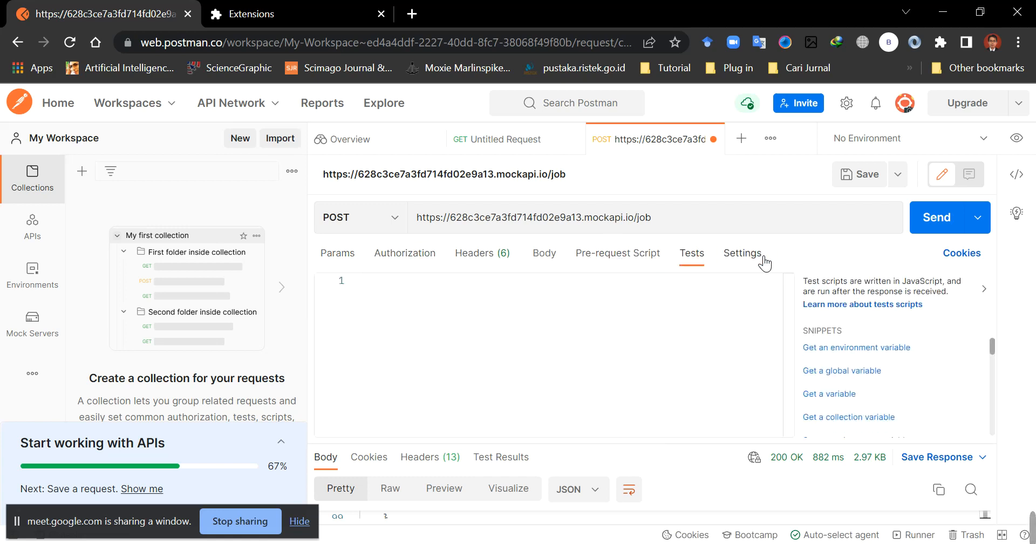
{"action": "left_click", "coordinate": [762, 260]}
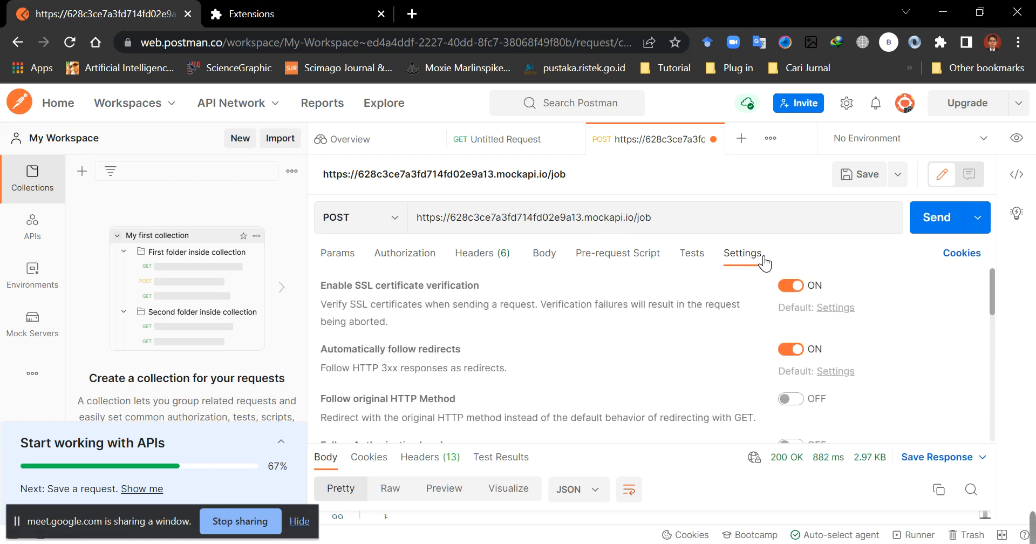
{"action": "left_click", "coordinate": [345, 258]}
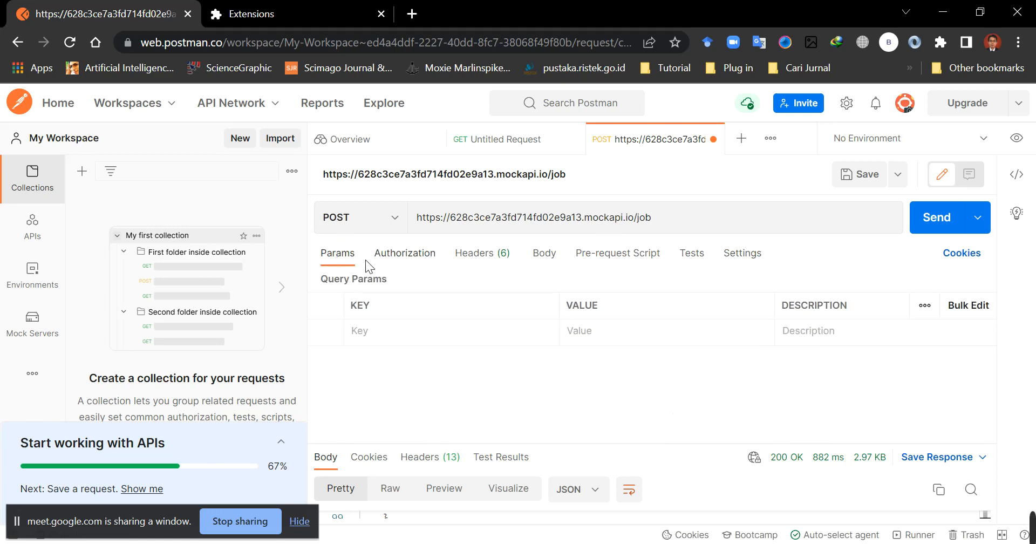
{"action": "left_click", "coordinate": [381, 332]}
{"action": "left_click_drag", "start_coordinate": [472, 445], "coordinate": [479, 366]}
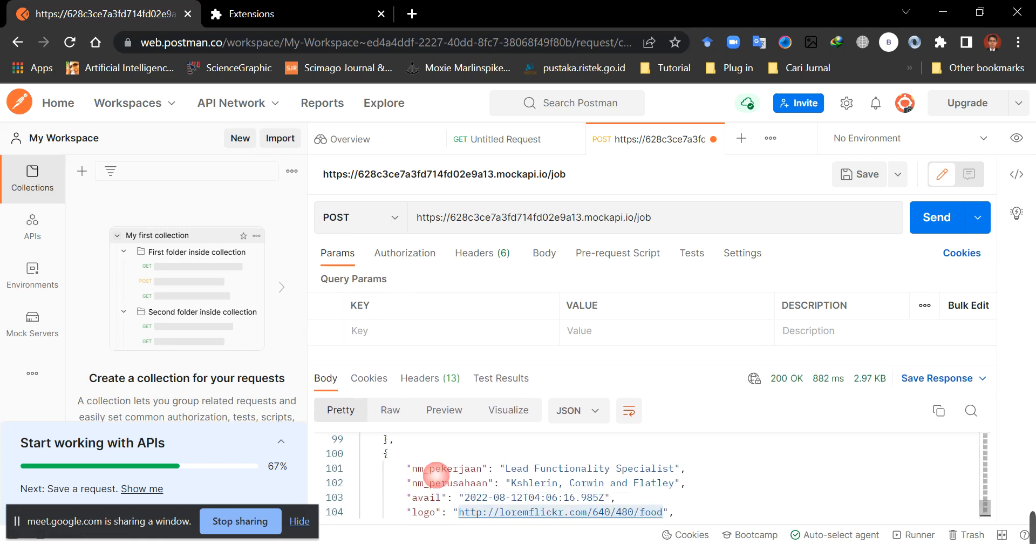
Add the query param nm_pekerjaan with value Vlog Traveler.
{"action": "left_click", "coordinate": [437, 335]}
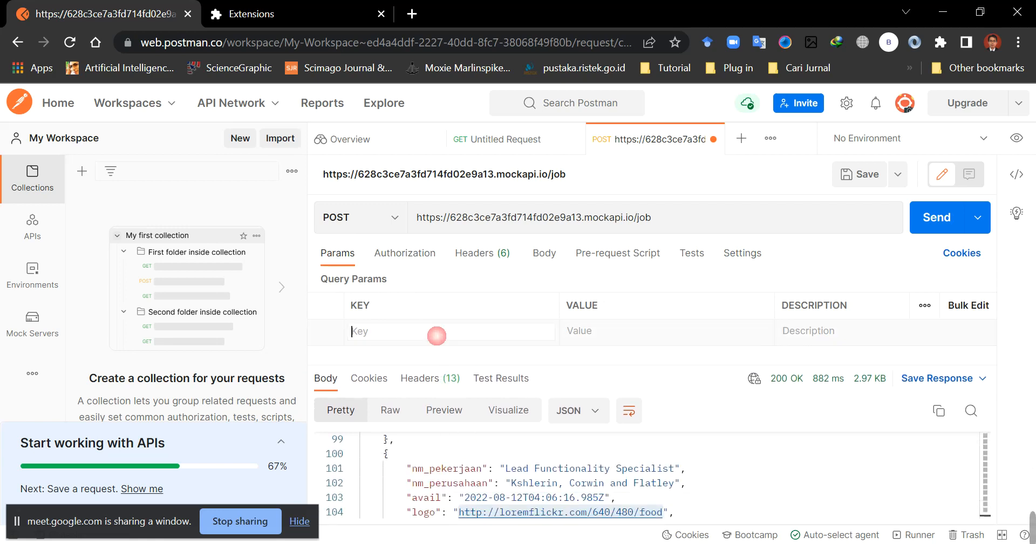
{"action": "type", "text": "nm"}
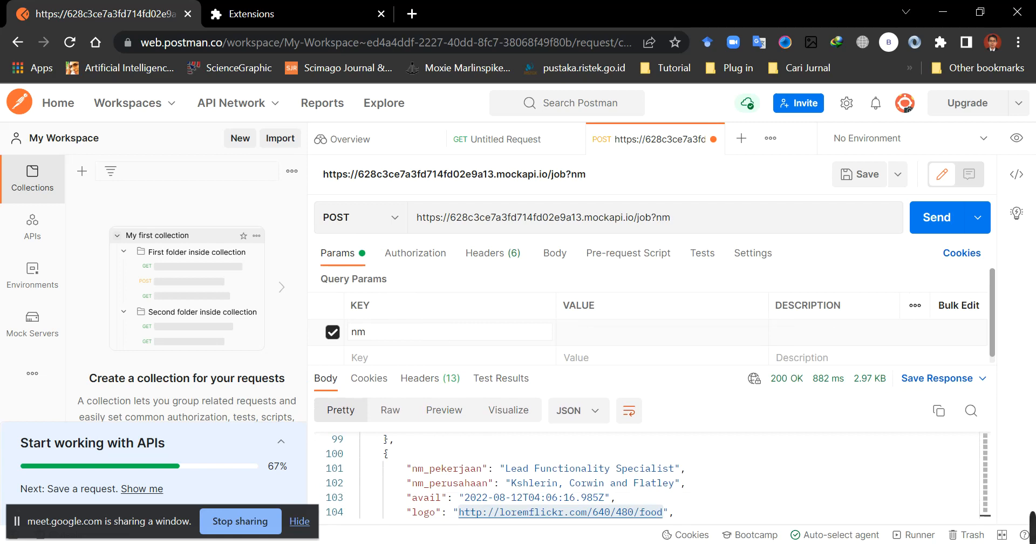
{"action": "type", "text": "_pekerjaan"}
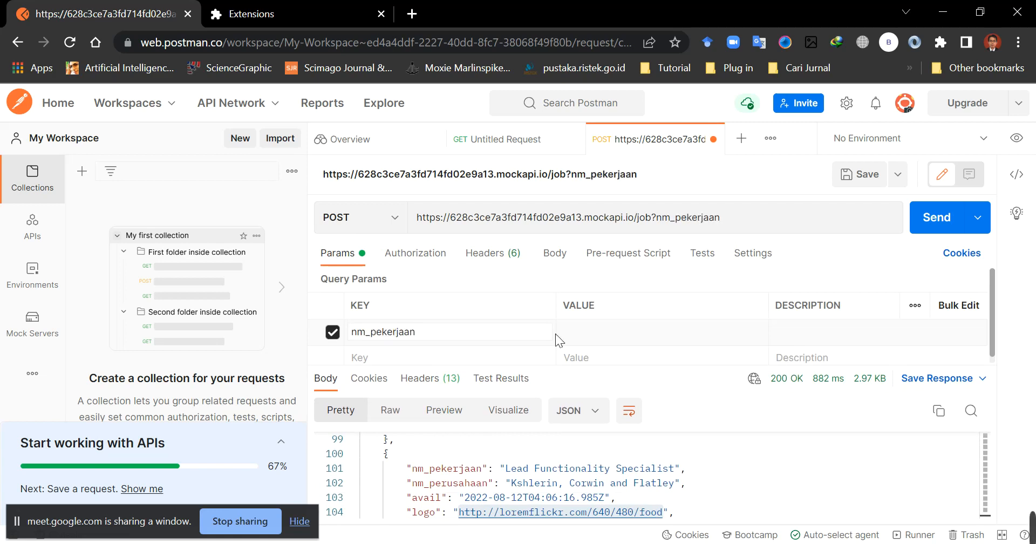
{"action": "left_click", "coordinate": [580, 333]}
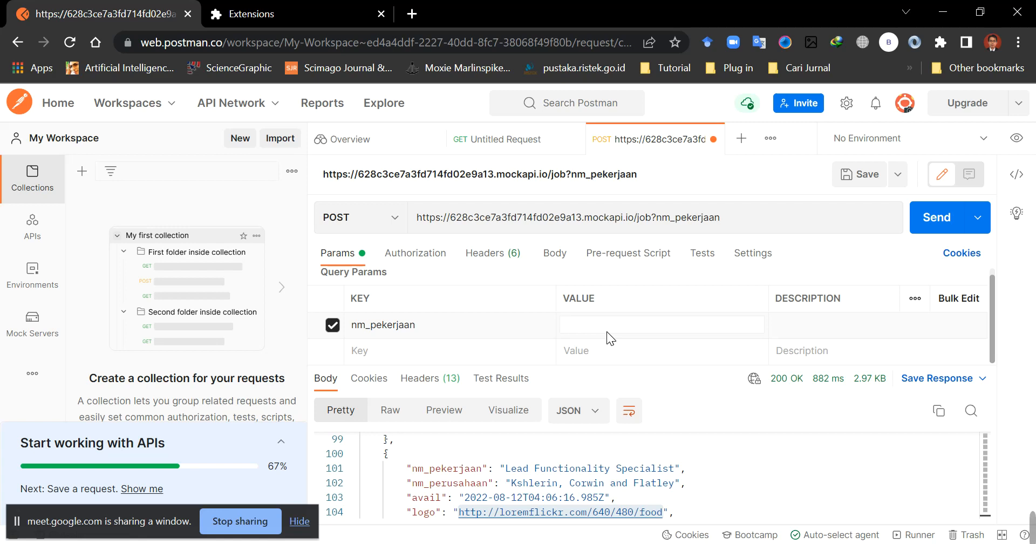
{"action": "type", "text": "Spring"}
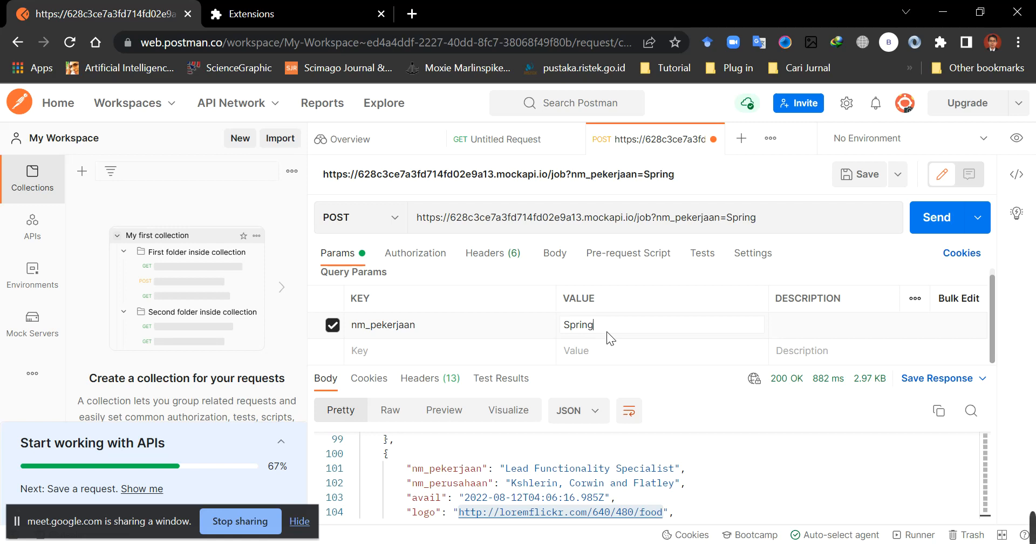
{"action": "key", "text": "BackSpace"}
{"action": "key", "text": "BackSpace"}
{"action": "key", "text": "BackSpace"}
{"action": "key", "text": "BackSpace"}
{"action": "key", "text": "BackSpace"}
{"action": "key", "text": "BackSpace"}
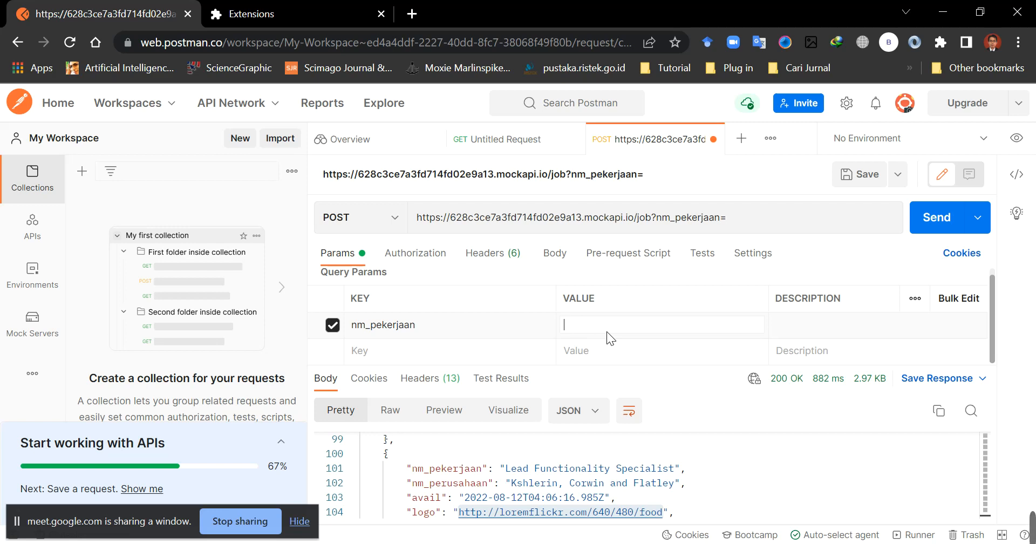
{"action": "type", "text": "Vlog"}
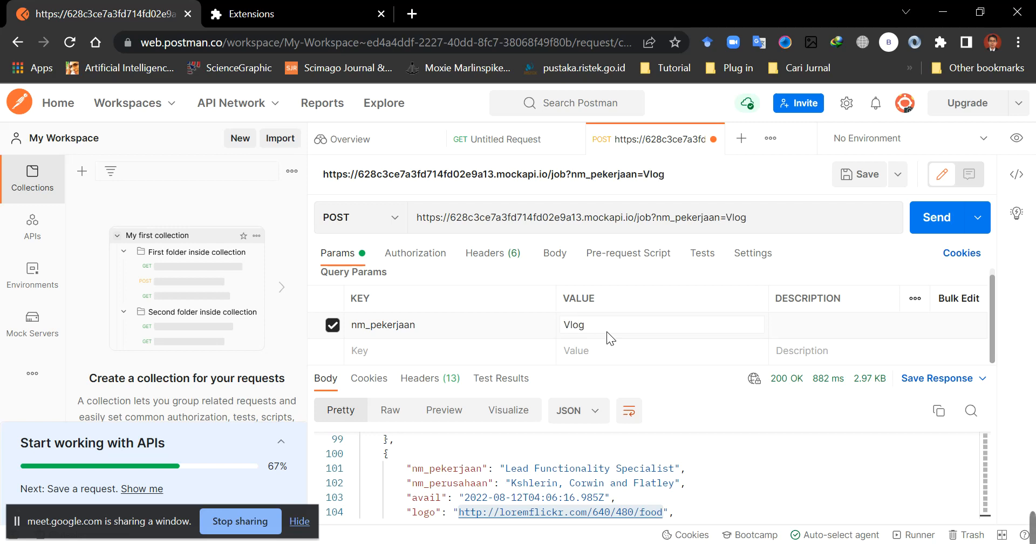
{"action": "type", "text": " Traveler"}
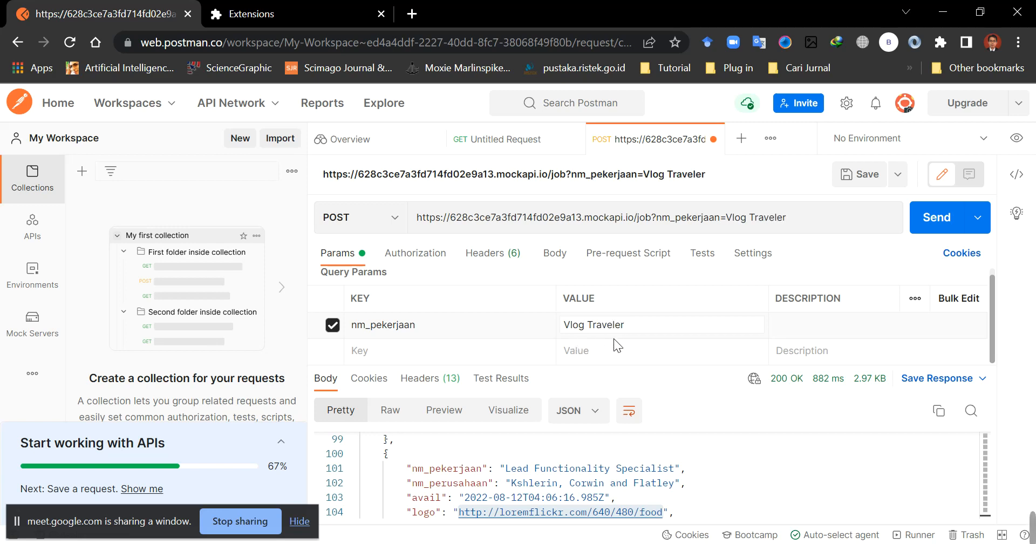
Add the query param nm_perusahaan with value Ajag Ijig Company.
{"action": "left_click", "coordinate": [482, 355]}
{"action": "type", "text": "nm"}
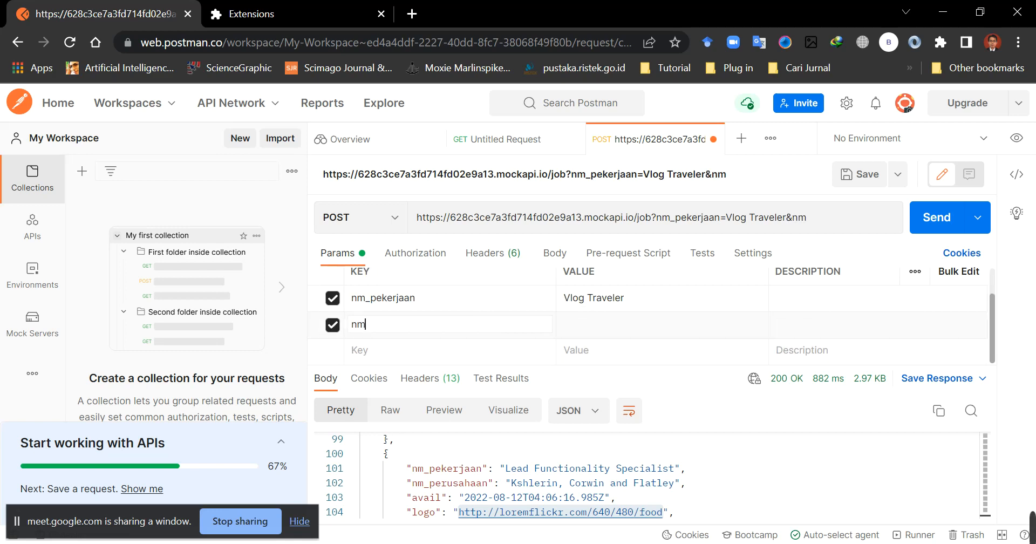
{"action": "type", "text": "rusahaan"}
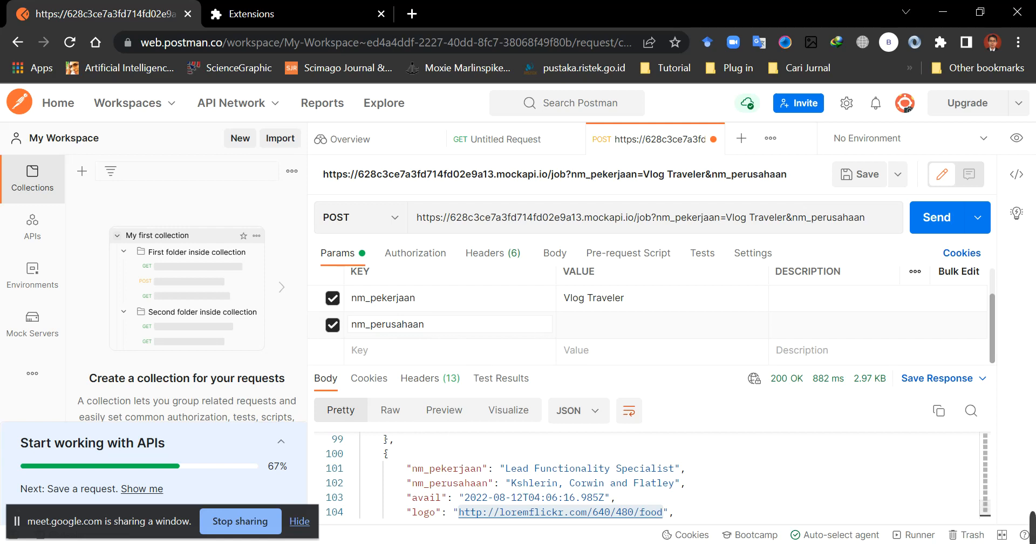
{"action": "key", "text": "Tab"}
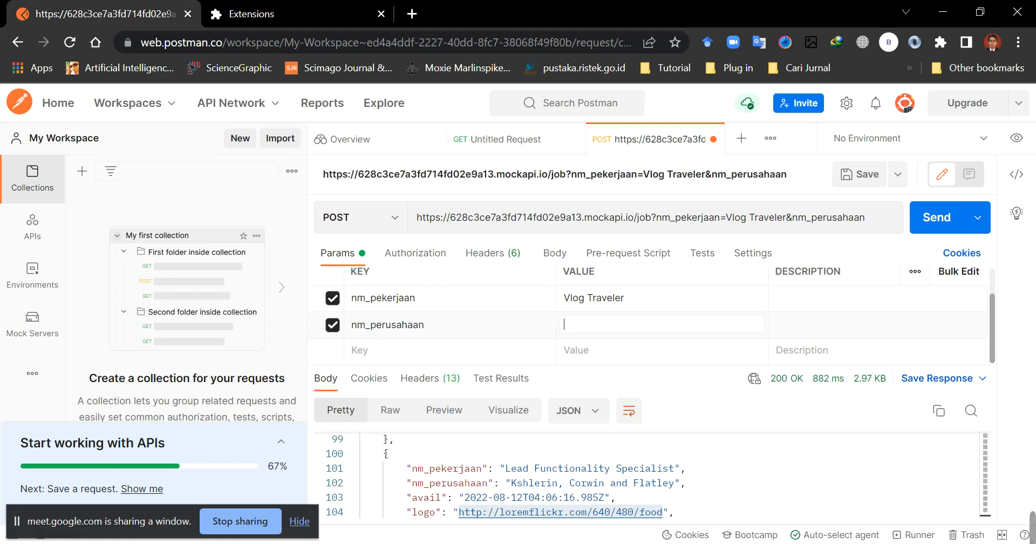
{"action": "type", "text": "Ajag"}
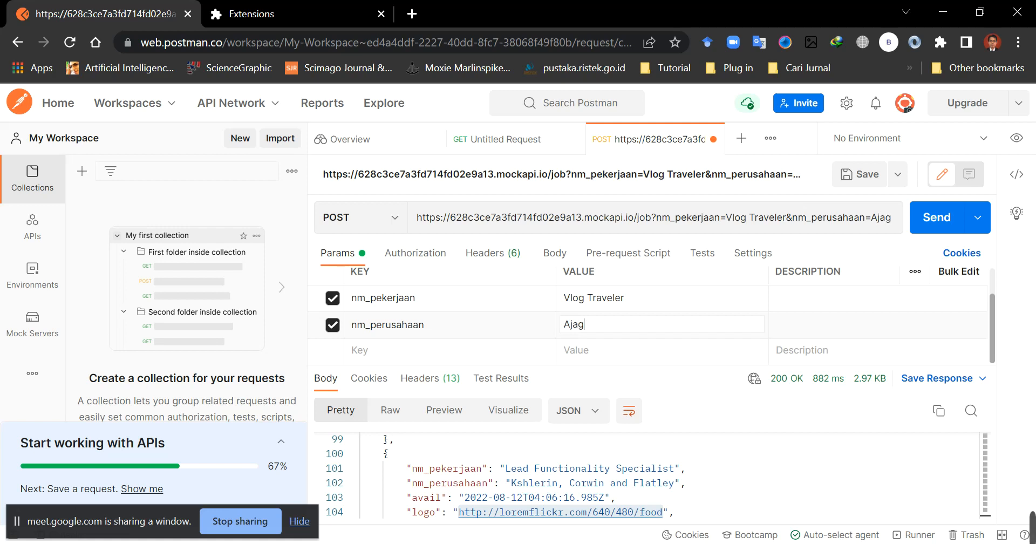
{"action": "type", "text": " Ijig Company"}
{"action": "left_click", "coordinate": [355, 352]}
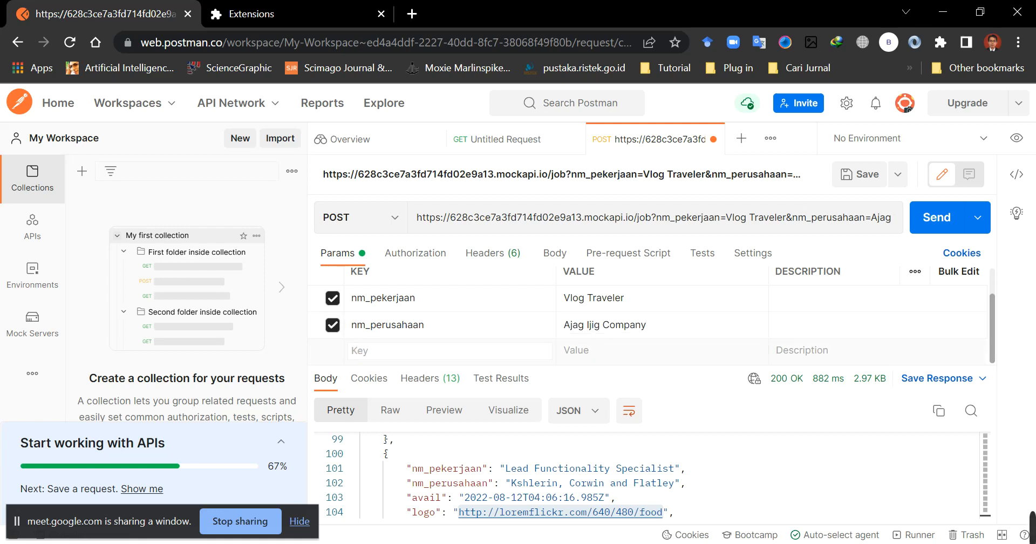
Add the query param avail with value 2022-06-30.
{"action": "type", "text": "avail"}
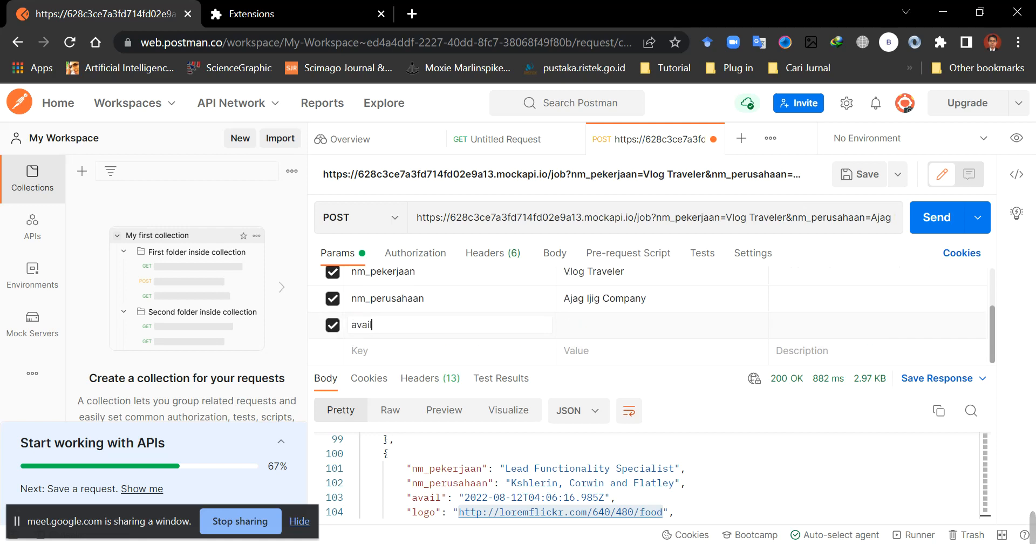
{"action": "key", "text": "Tab"}
{"action": "type", "text": "2022-06-30"}
{"action": "left_click", "coordinate": [455, 352]}
{"action": "type", "text": "logo"}
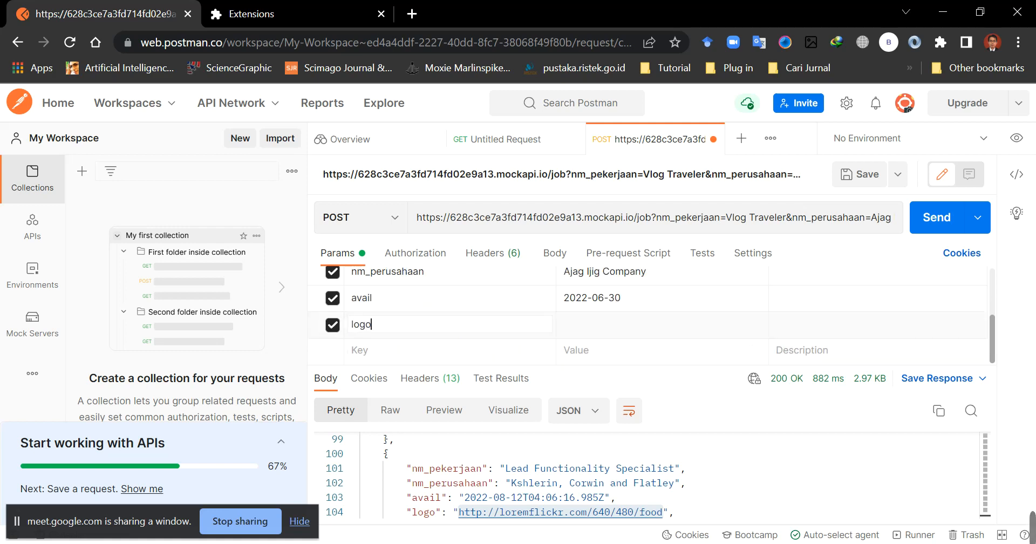
{"action": "left_click", "coordinate": [580, 324]}
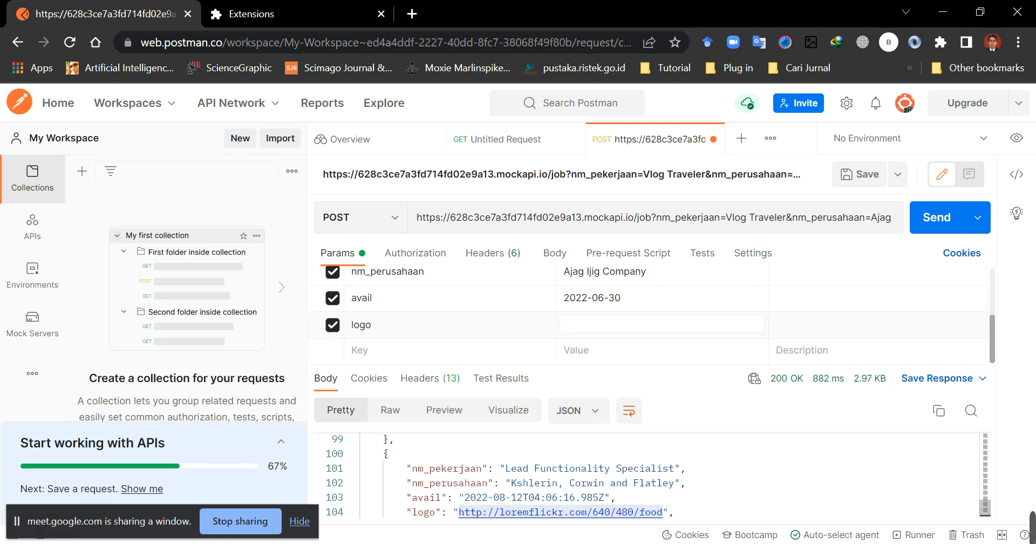
{"action": "left_click_drag", "start_coordinate": [664, 512], "coordinate": [366, 516]}
{"action": "left_click", "coordinate": [663, 468]}
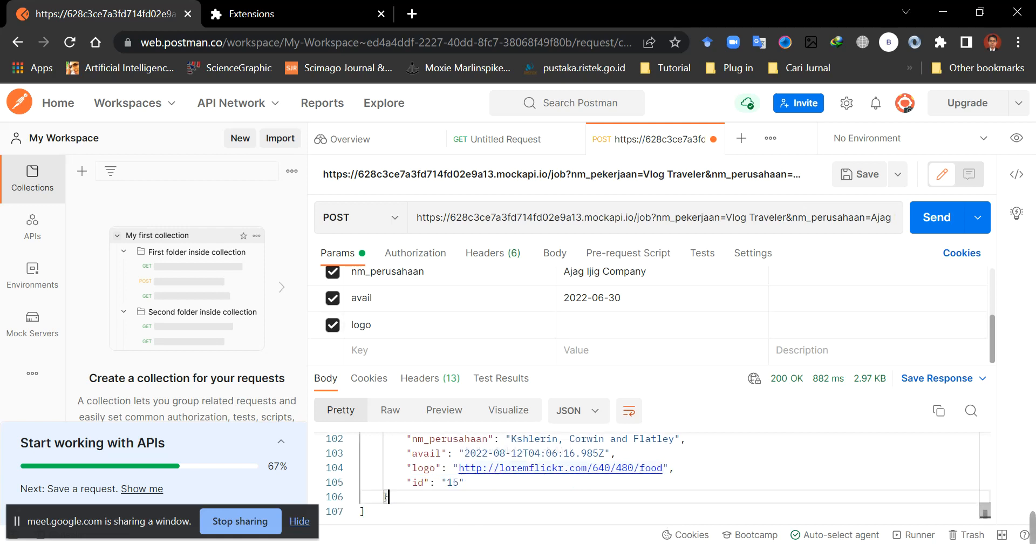
{"action": "left_click_drag", "start_coordinate": [663, 467], "coordinate": [458, 467]}
{"action": "key", "text": "ctrl+c"}
{"action": "left_click", "coordinate": [591, 324]}
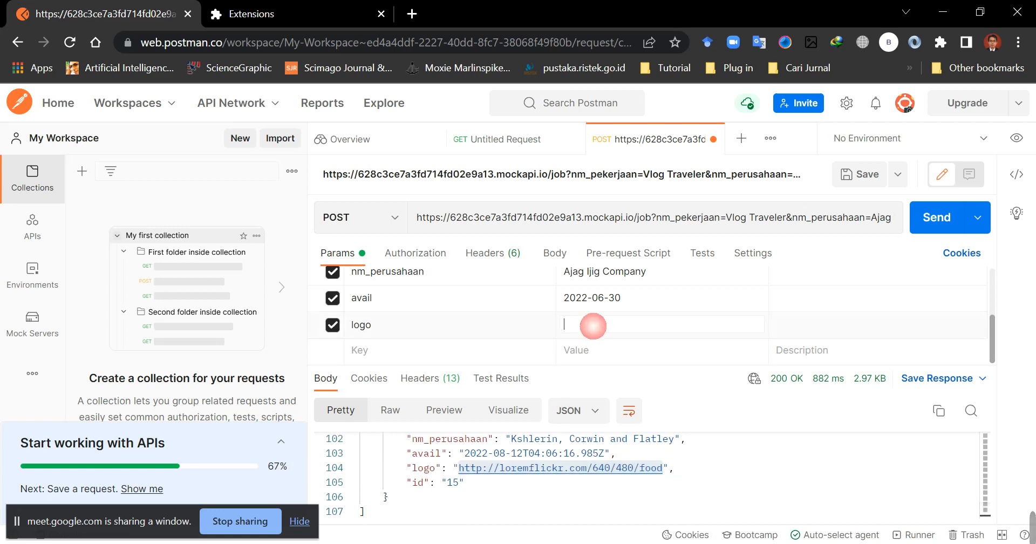
{"action": "key", "text": "ctrl+v"}
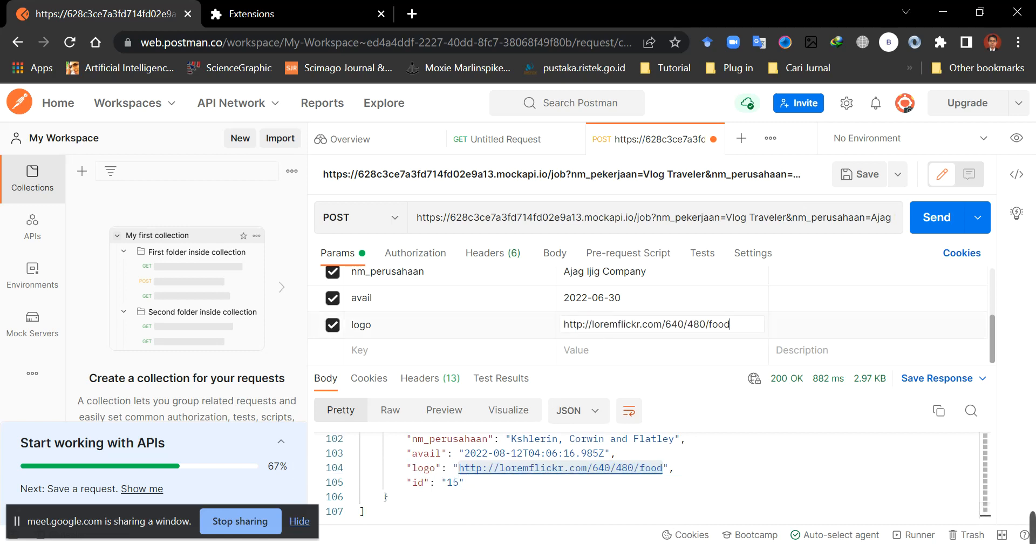
{"action": "scroll", "coordinate": [695, 332], "scroll_direction": "up", "scroll_amount": 3}
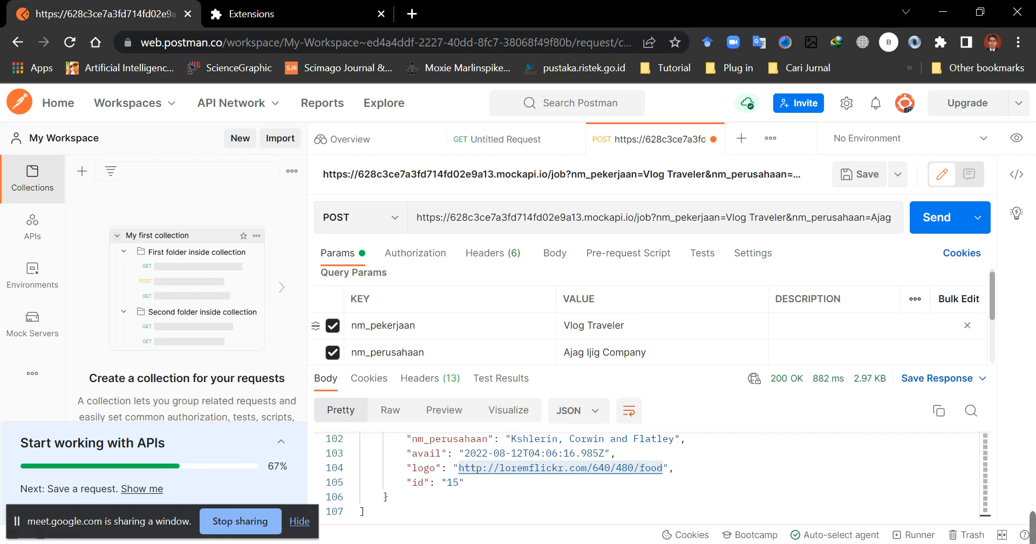
{"action": "left_click_drag", "start_coordinate": [706, 378], "coordinate": [706, 457]}
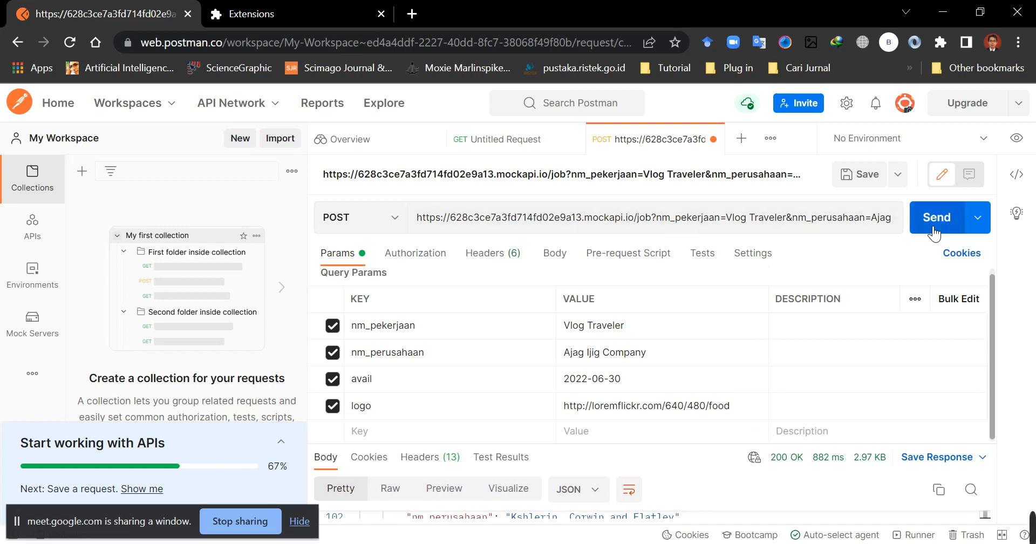
Keep the query string in the URL and send the POST /job request, getting 201 Created.
{"action": "left_click", "coordinate": [603, 217]}
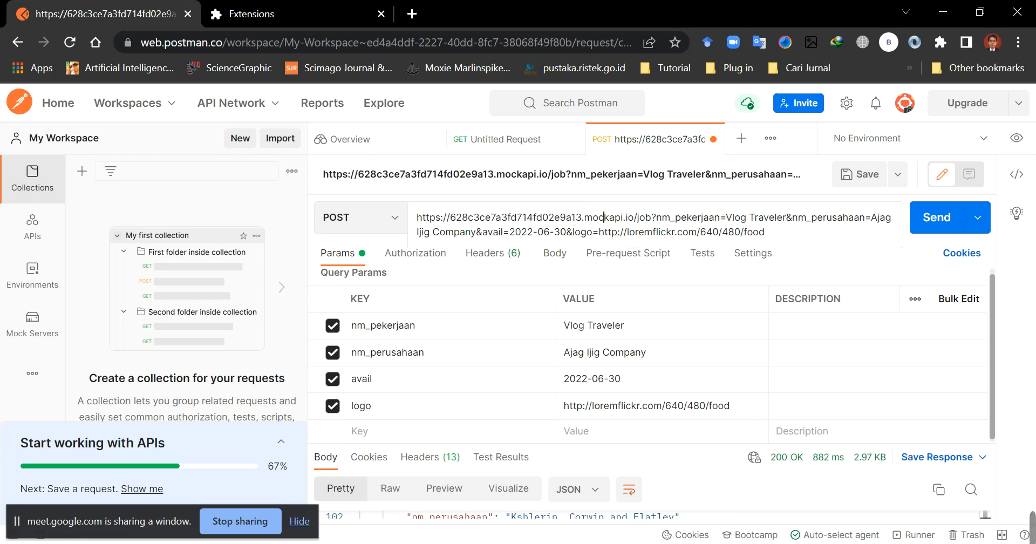
{"action": "left_click_drag", "start_coordinate": [651, 217], "coordinate": [935, 226]}
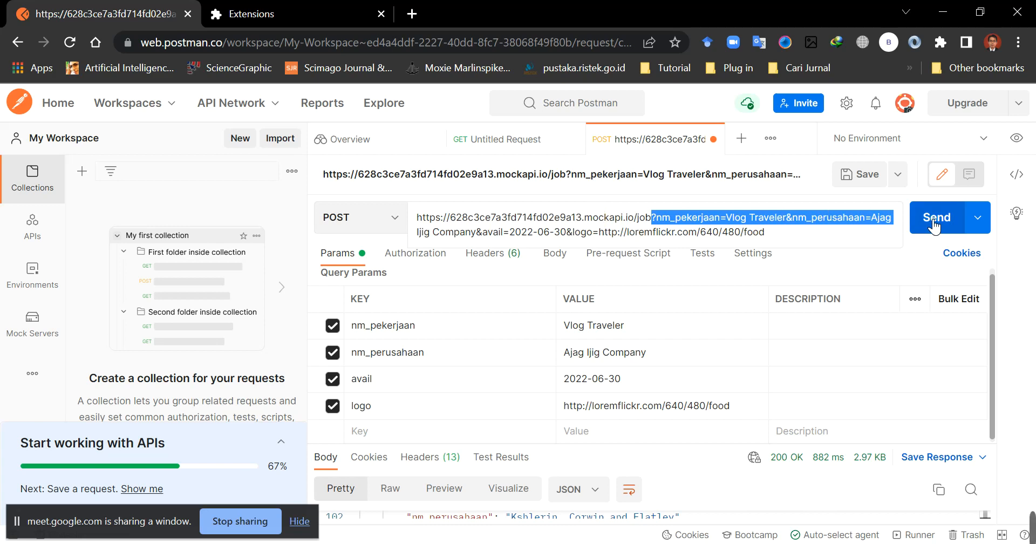
{"action": "key", "text": "BackSpace"}
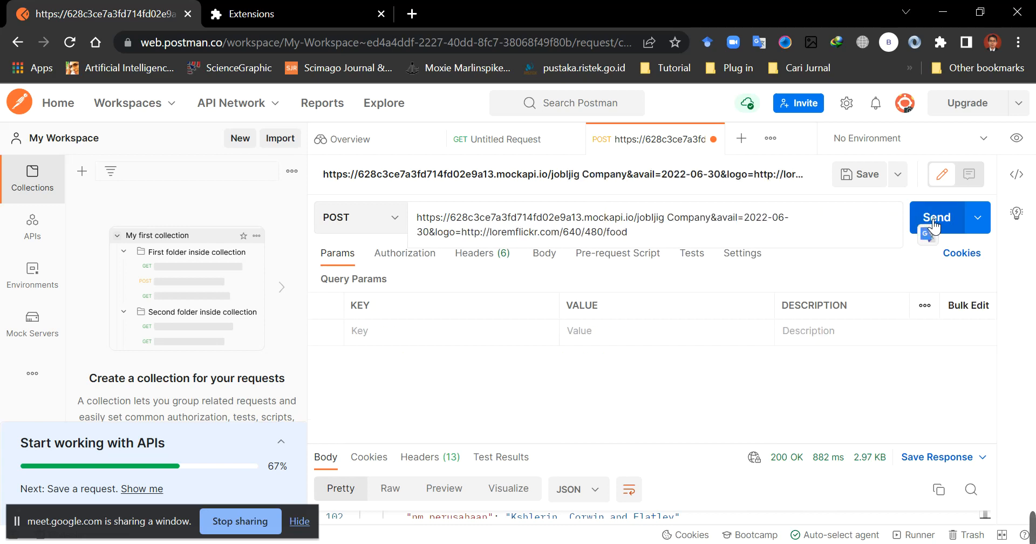
{"action": "key", "text": "ctrl+z"}
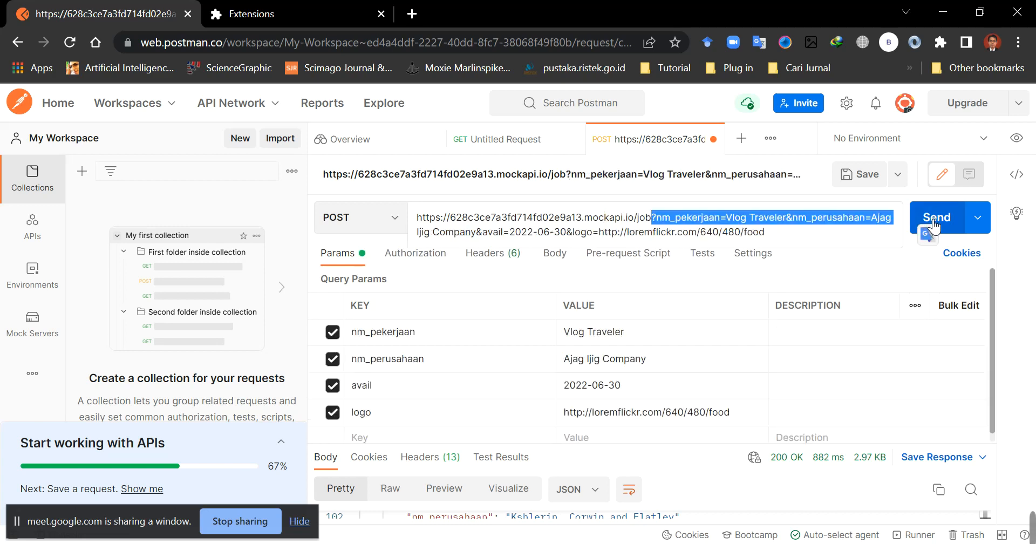
{"action": "left_click", "coordinate": [883, 235]}
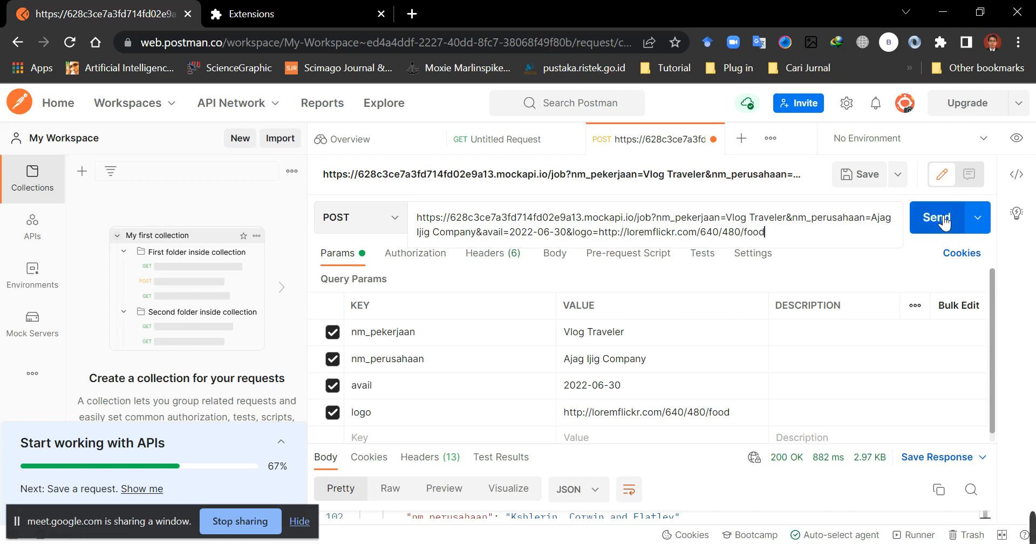
{"action": "left_click", "coordinate": [939, 218]}
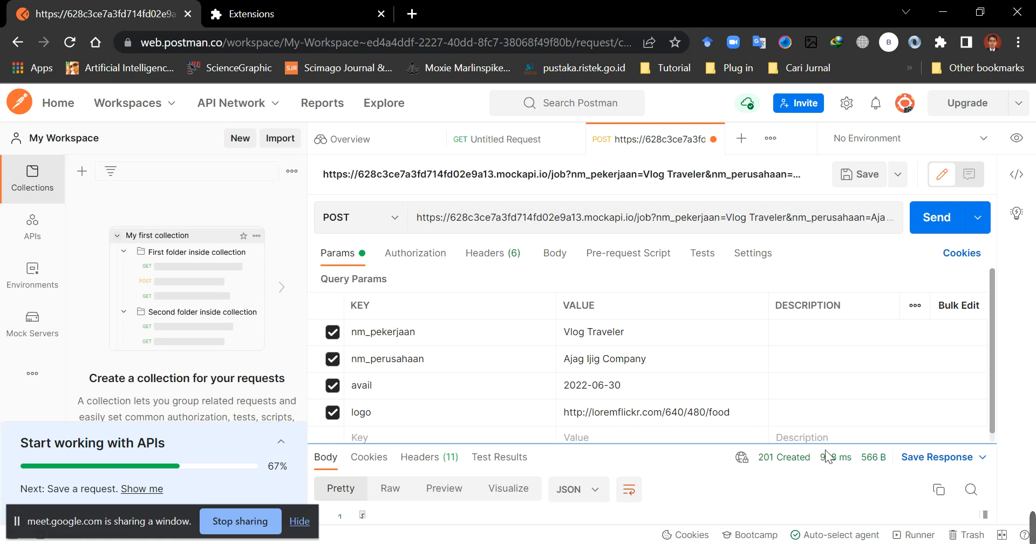
Enlarge the response pane to show the new job record id 16 in full.
{"action": "mouse_move", "coordinate": [829, 449]}
{"action": "left_click_drag", "start_coordinate": [815, 455], "coordinate": [830, 232]}
{"action": "mouse_move", "coordinate": [775, 291]}
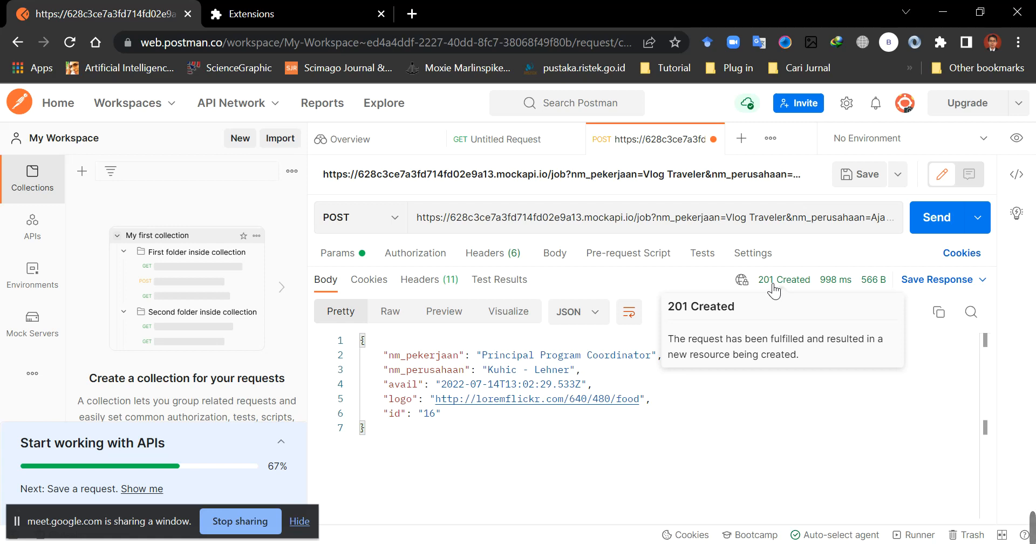
{"action": "left_click", "coordinate": [737, 429]}
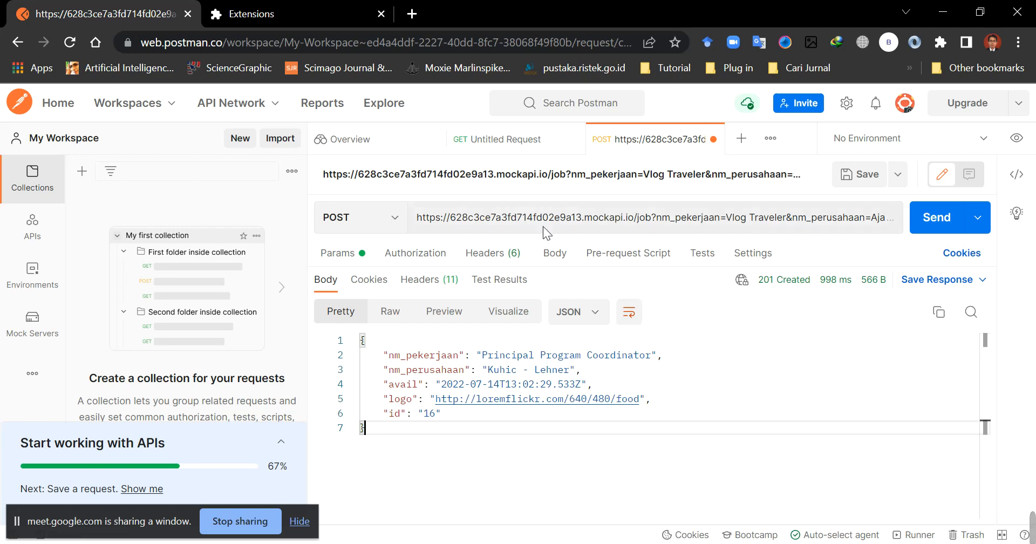
{"action": "left_click", "coordinate": [508, 217]}
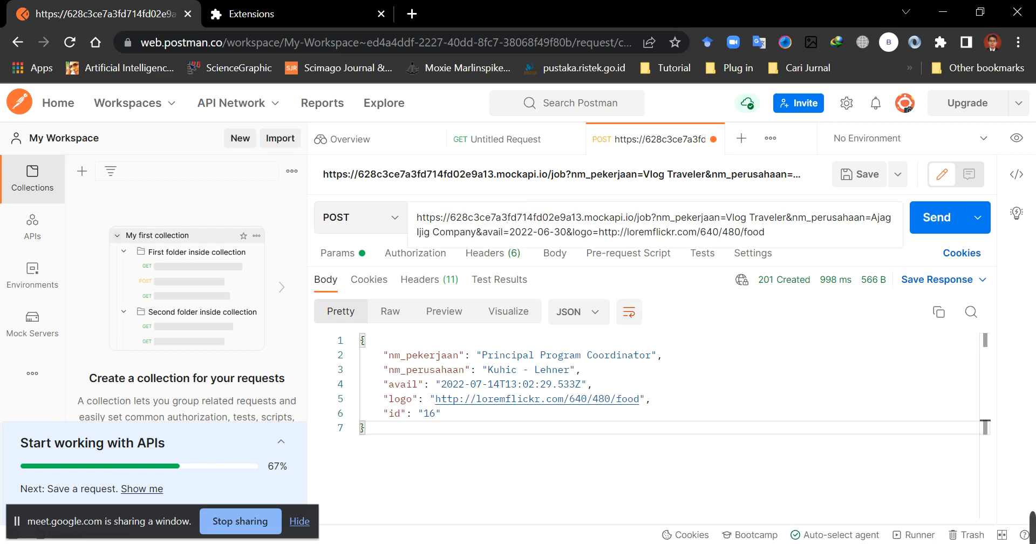
Delete the query string from the URL and resend the POST to bare /job.
{"action": "left_click_drag", "start_coordinate": [651, 217], "coordinate": [811, 254]}
{"action": "key", "text": "BackSpace"}
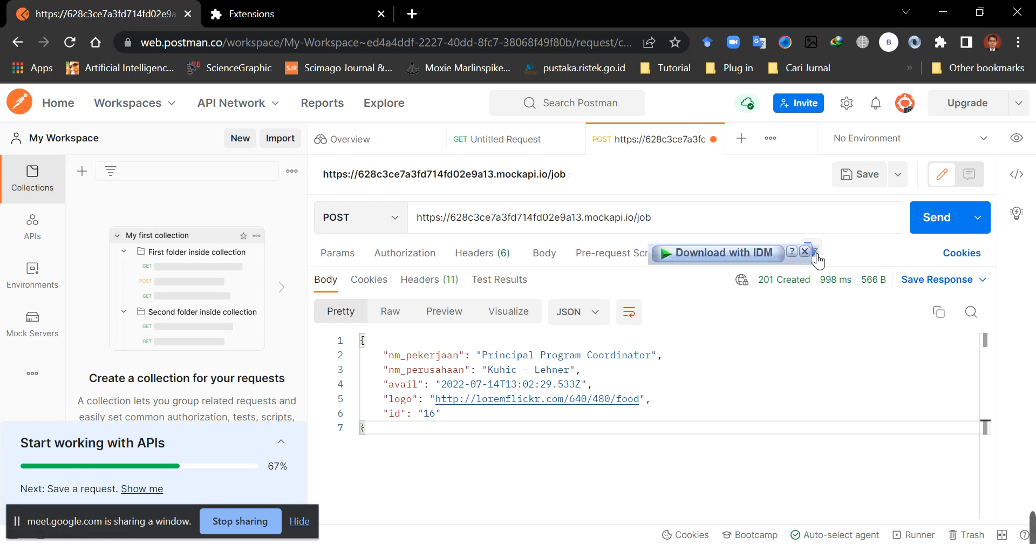
{"action": "key", "text": "Return"}
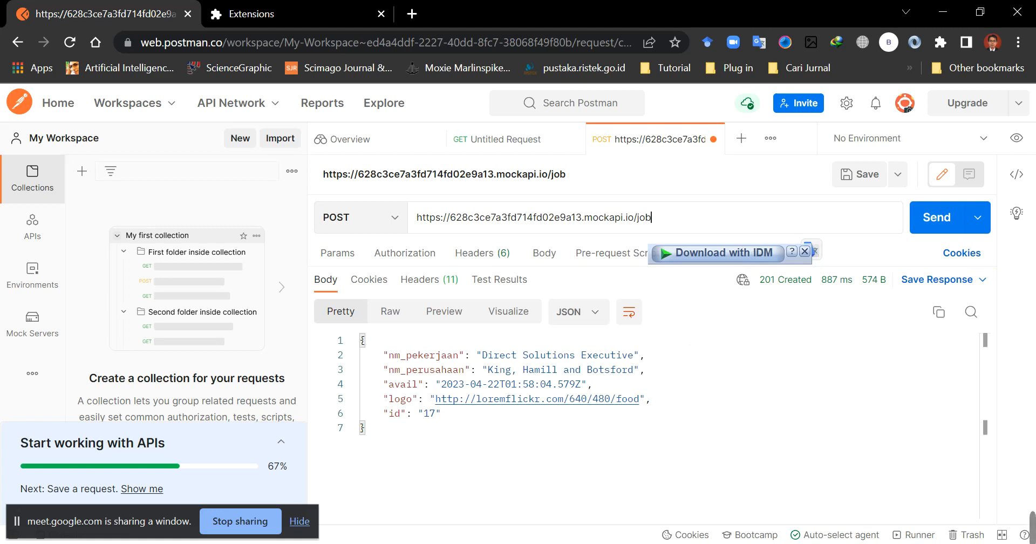
{"action": "left_click", "coordinate": [987, 343]}
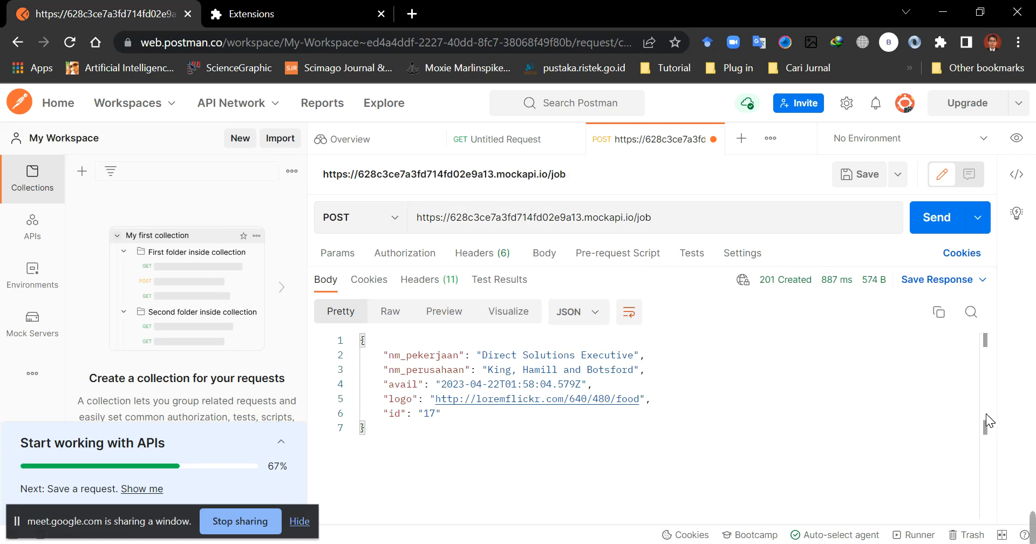
Check the response Headers and Cookies tabs, then return to the Body JSON.
{"action": "left_click", "coordinate": [513, 452]}
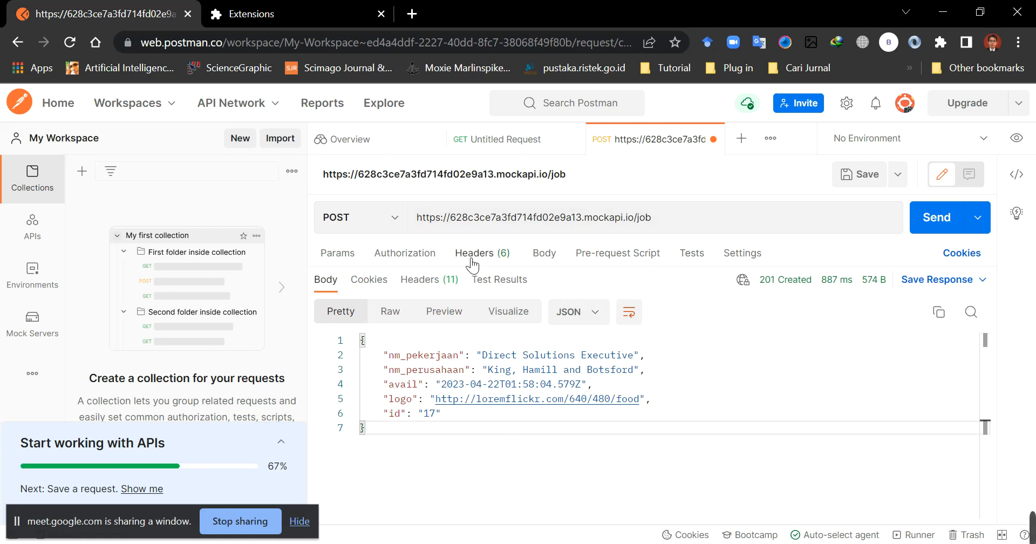
{"action": "left_click", "coordinate": [429, 279]}
{"action": "left_click", "coordinate": [369, 279]}
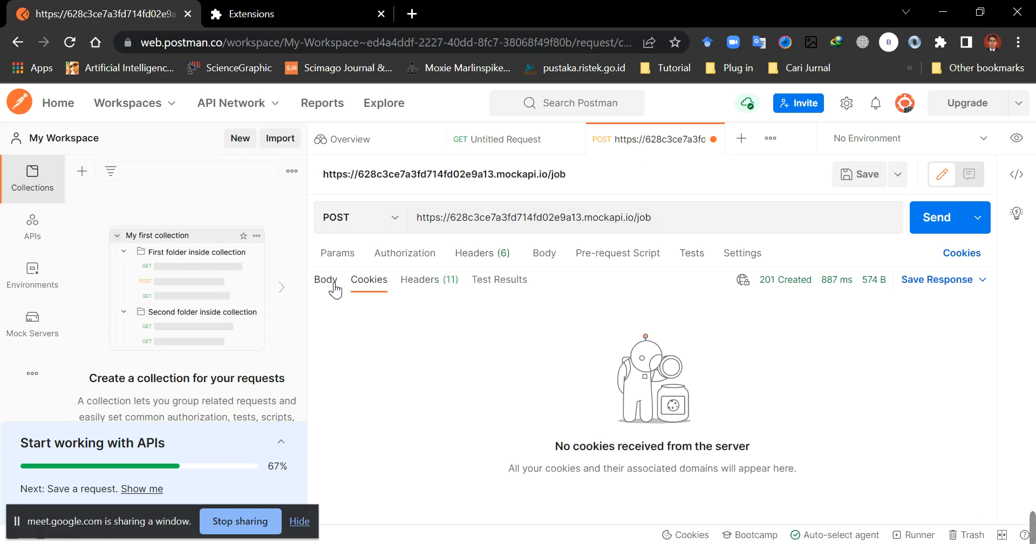
{"action": "left_click", "coordinate": [326, 279]}
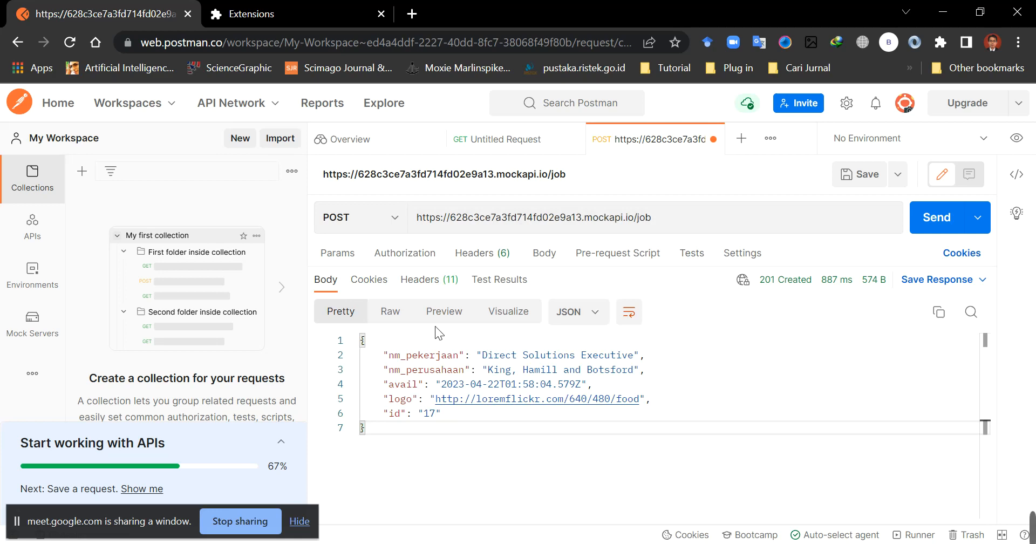
Switch to GET, resend /job and scroll to the list's end showing record id 17.
{"action": "left_click", "coordinate": [394, 218]}
{"action": "left_click", "coordinate": [363, 252]}
{"action": "left_click", "coordinate": [936, 217]}
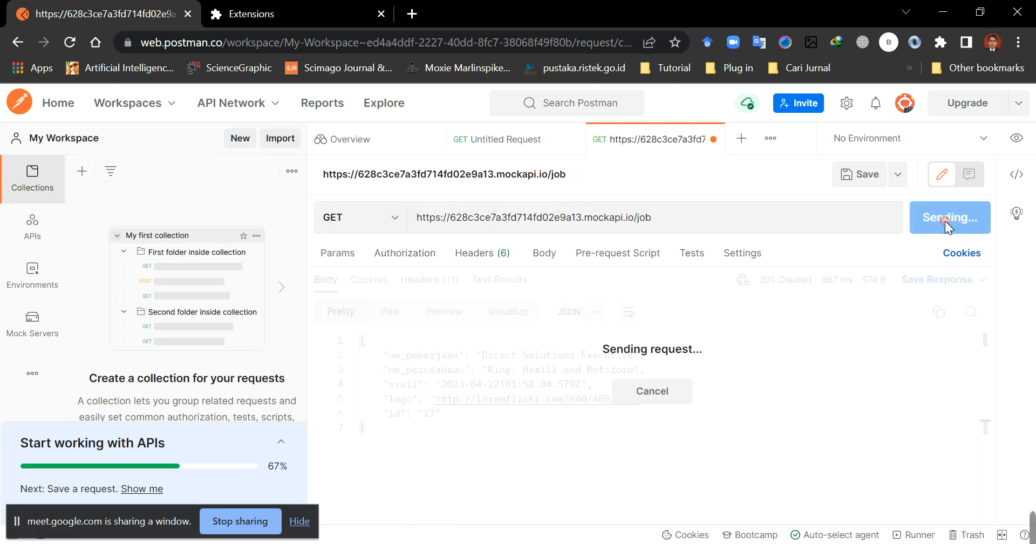
{"action": "scroll", "coordinate": [819, 338], "scroll_direction": "down", "scroll_amount": 2}
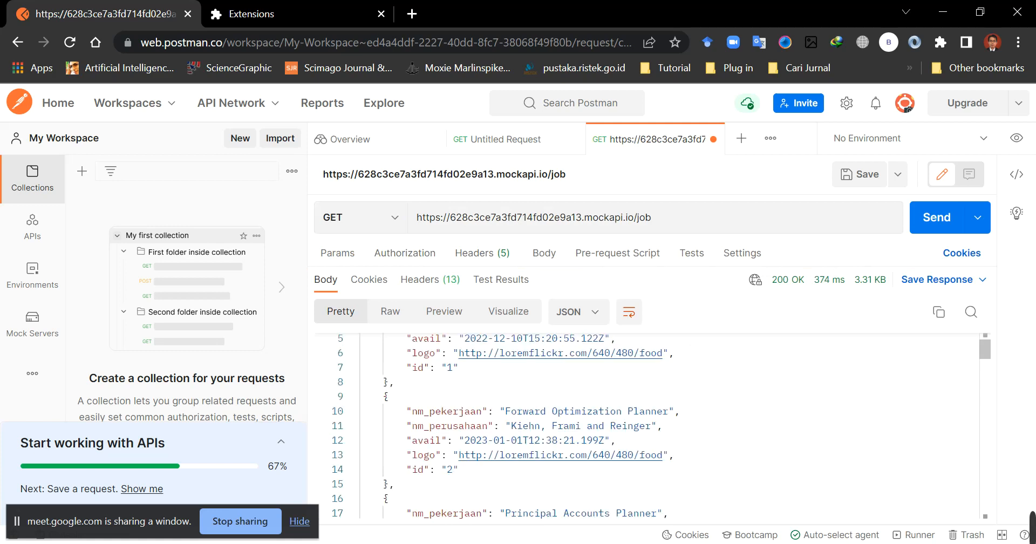
{"action": "scroll", "coordinate": [985, 388], "scroll_direction": "down", "scroll_amount": 8}
{"action": "left_click_drag", "start_coordinate": [989, 389], "coordinate": [992, 509]}
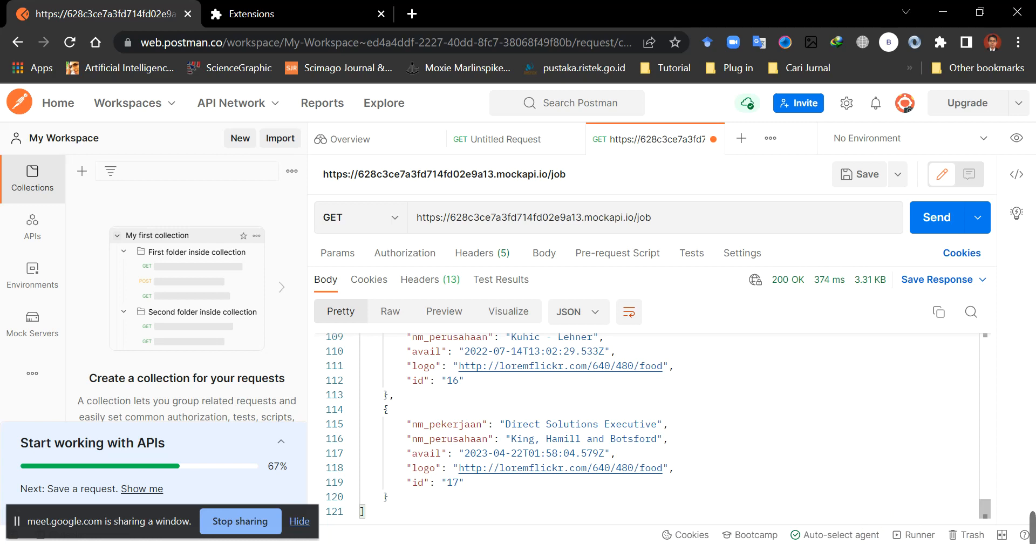
{"action": "left_click", "coordinate": [405, 225]}
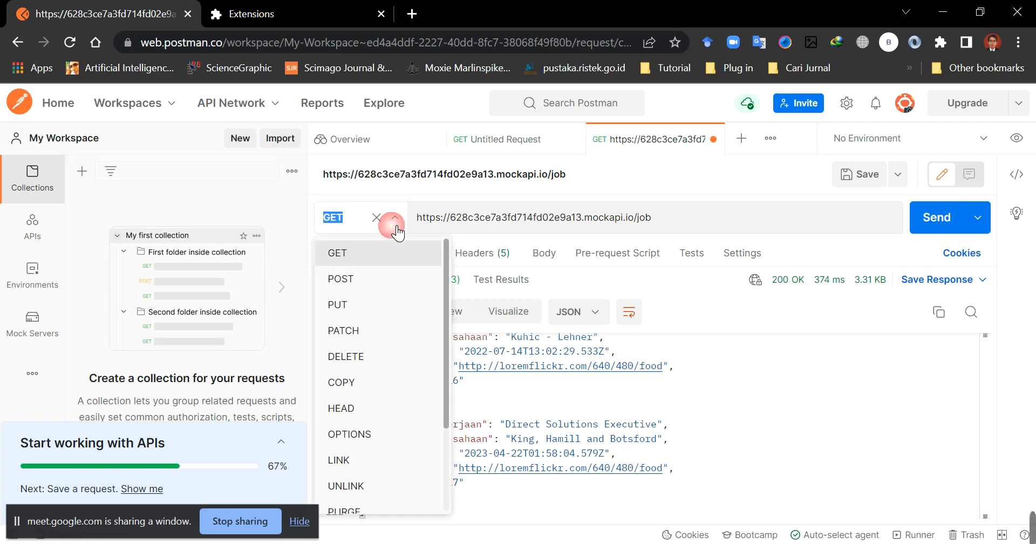
Set the method back to POST and choose an x-www-form-urlencoded request body.
{"action": "left_click", "coordinate": [373, 278]}
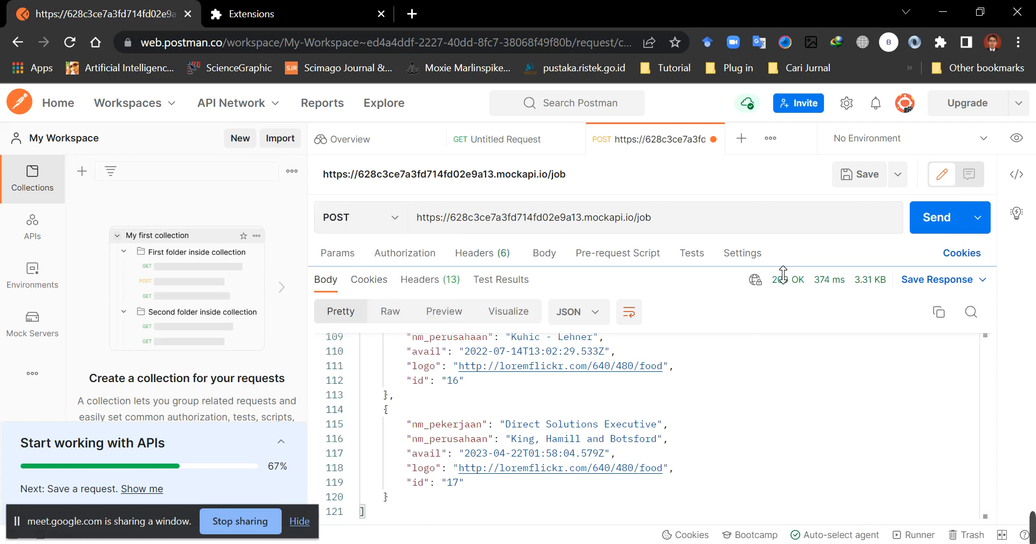
{"action": "left_click_drag", "start_coordinate": [783, 267], "coordinate": [774, 430]}
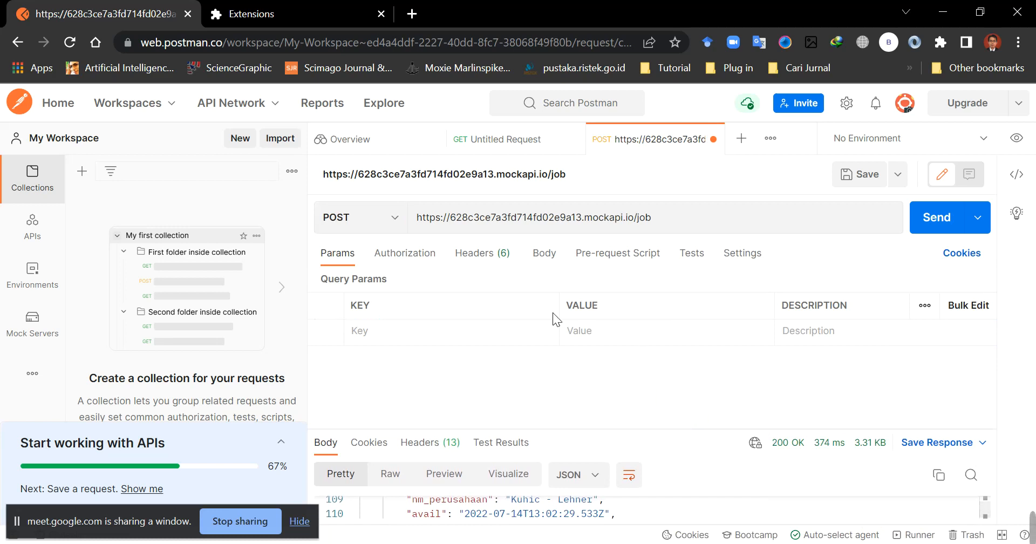
{"action": "left_click", "coordinate": [544, 254]}
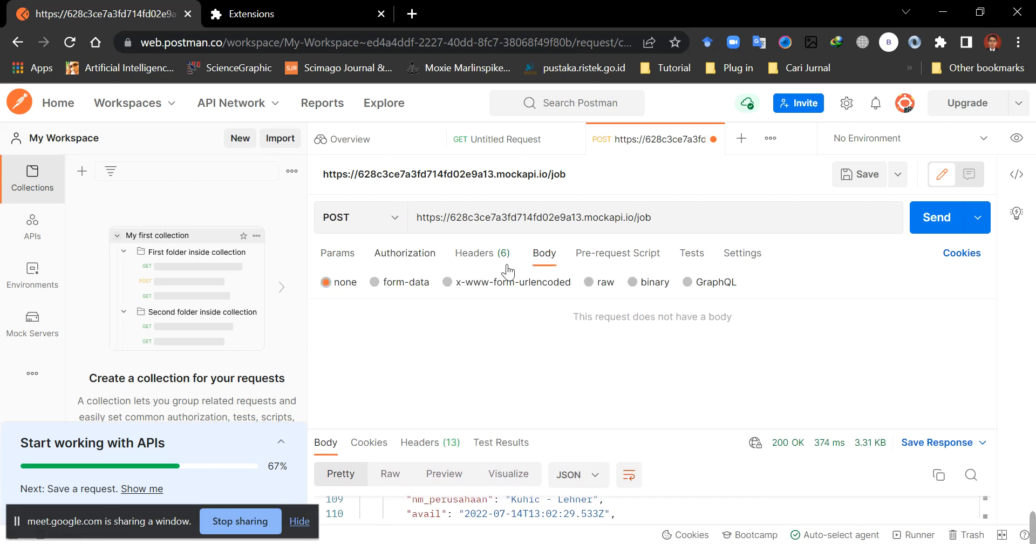
{"action": "left_click", "coordinate": [452, 285]}
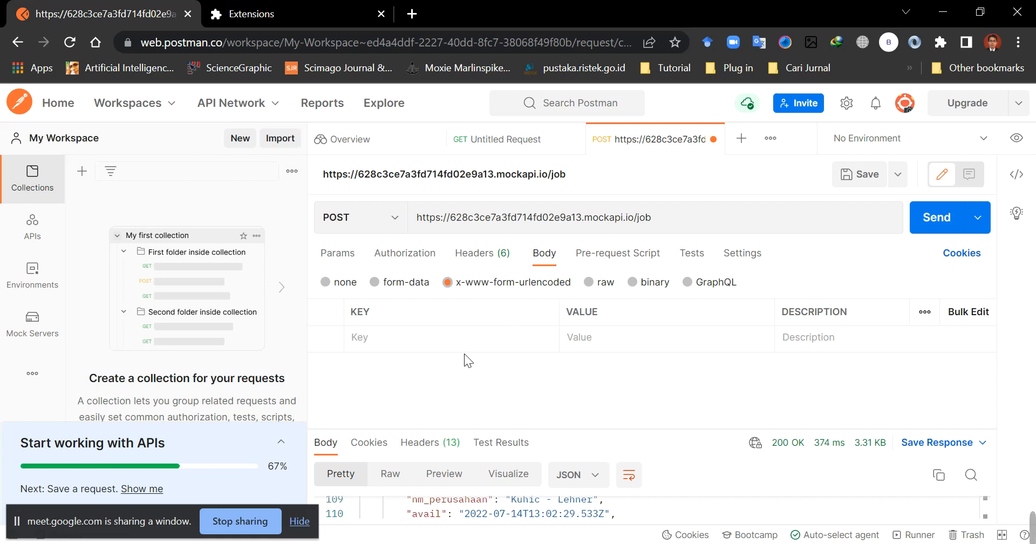
{"action": "left_click", "coordinate": [442, 337]}
{"action": "left_click_drag", "start_coordinate": [548, 430], "coordinate": [555, 381]}
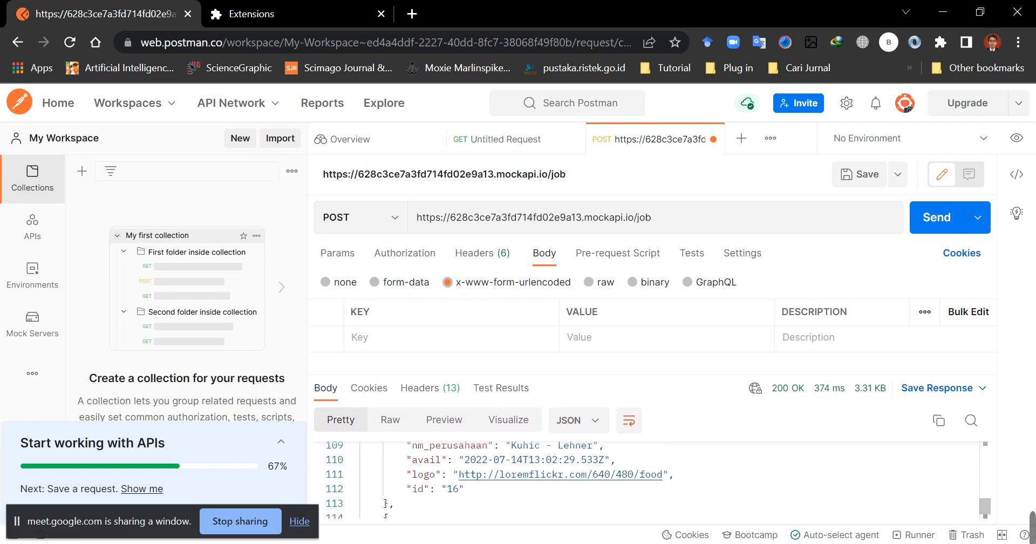
{"action": "scroll", "coordinate": [648, 480], "scroll_direction": "up", "scroll_amount": 1}
Enter body keys nm_pekerjaan, nm_perusahaan, avail and logo in successive rows of the form table.
{"action": "left_click", "coordinate": [459, 337]}
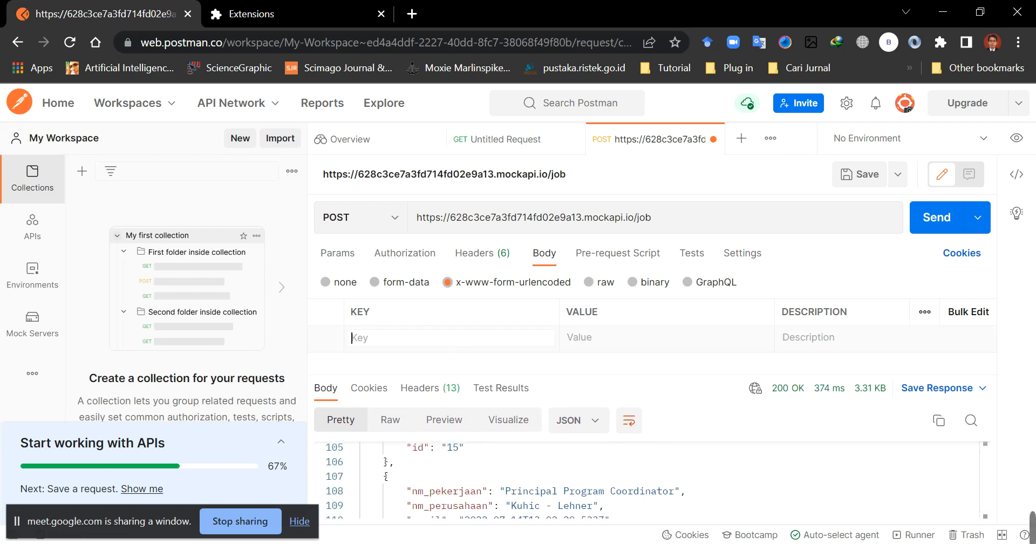
{"action": "type", "text": "nm"}
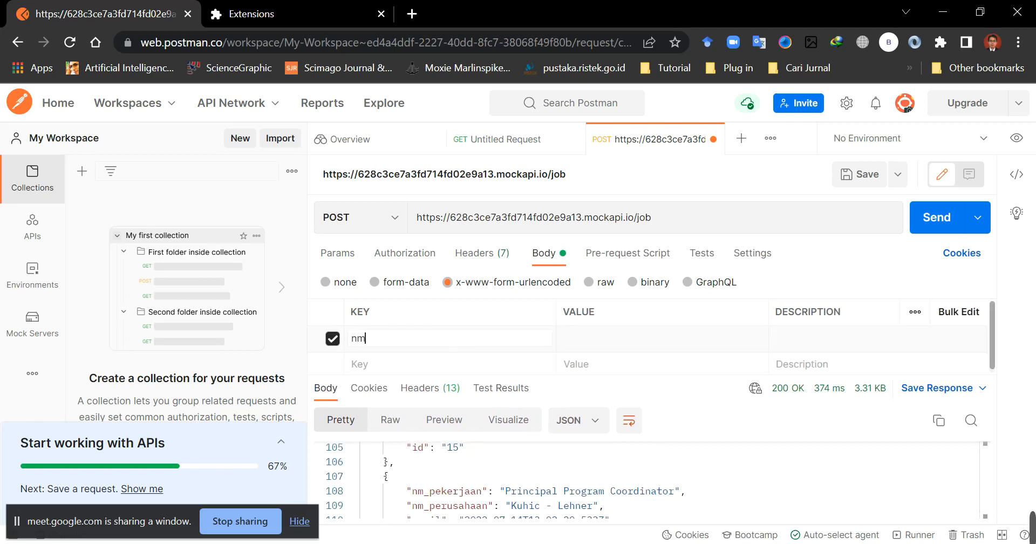
{"action": "type", "text": "_pekerjaan"}
{"action": "left_click", "coordinate": [502, 362]}
{"action": "type", "text": "nm"}
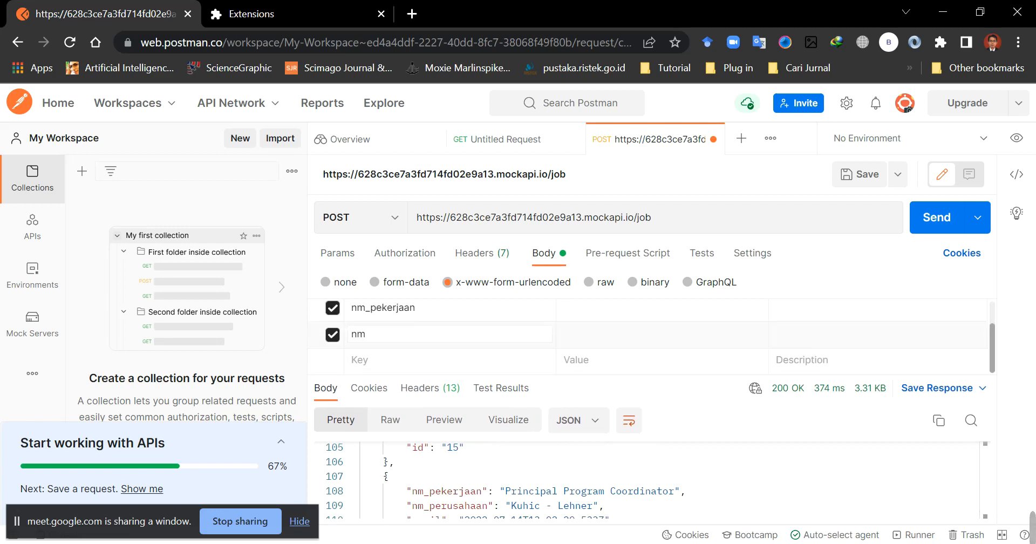
{"action": "type", "text": "_perusahaan"}
{"action": "left_click", "coordinate": [501, 362]}
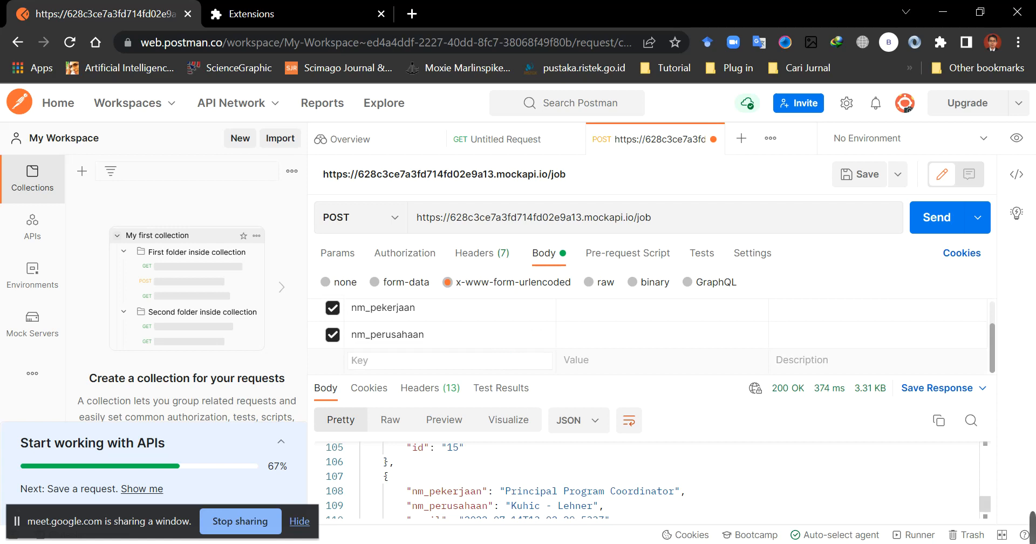
{"action": "scroll", "coordinate": [647, 480], "scroll_direction": "down", "scroll_amount": 1}
{"action": "left_click", "coordinate": [380, 362]}
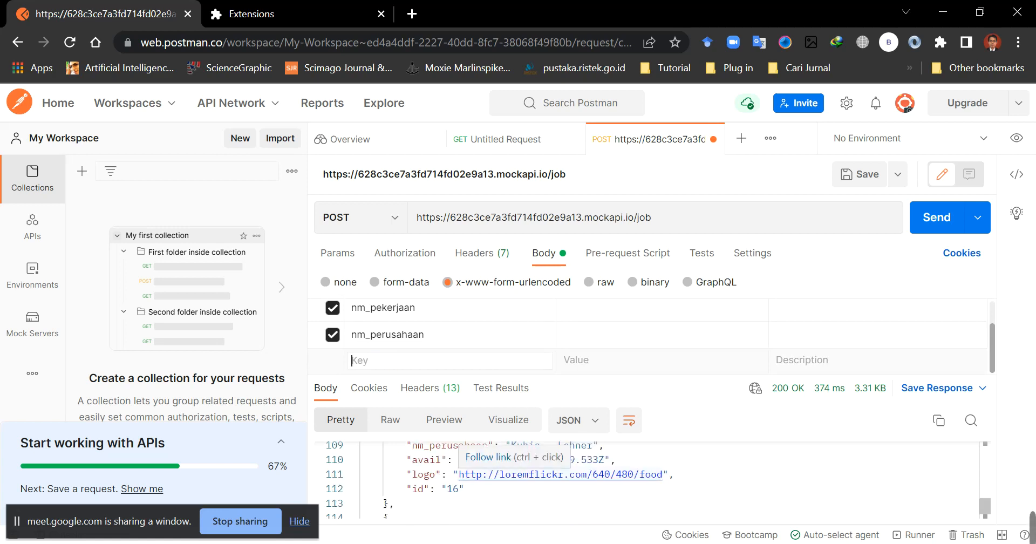
{"action": "type", "text": "avail"}
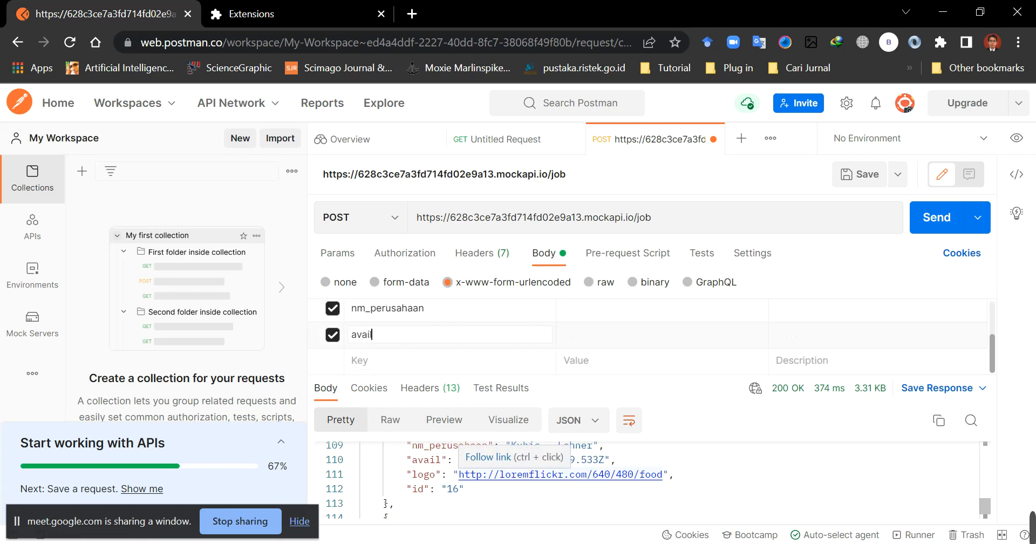
{"action": "left_click", "coordinate": [380, 360]}
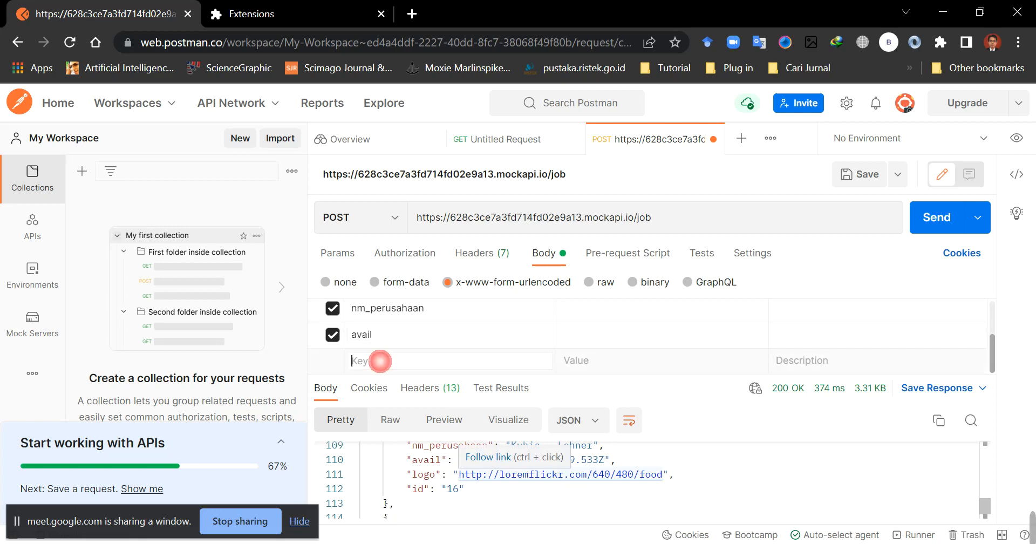
{"action": "type", "text": "logo"}
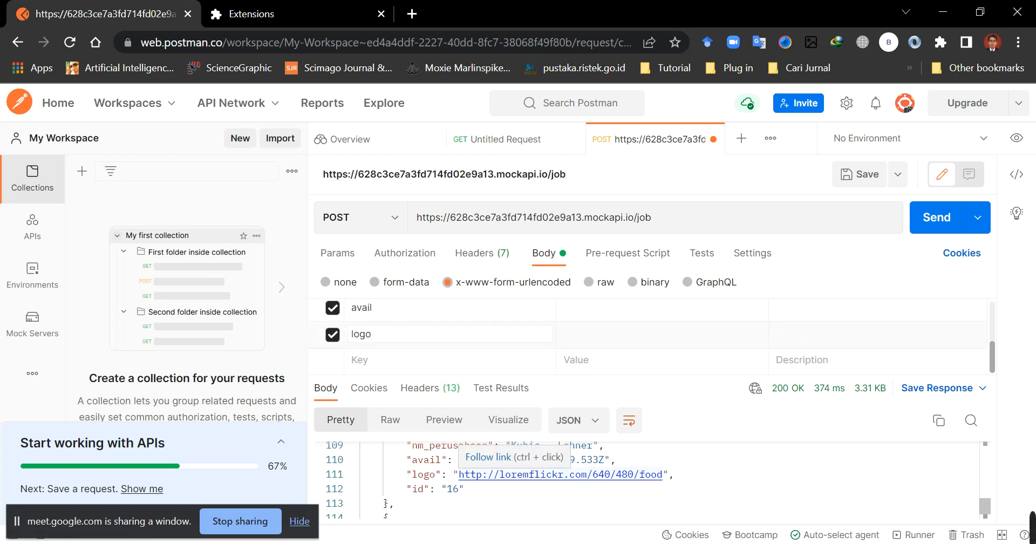
{"action": "left_click", "coordinate": [459, 474]}
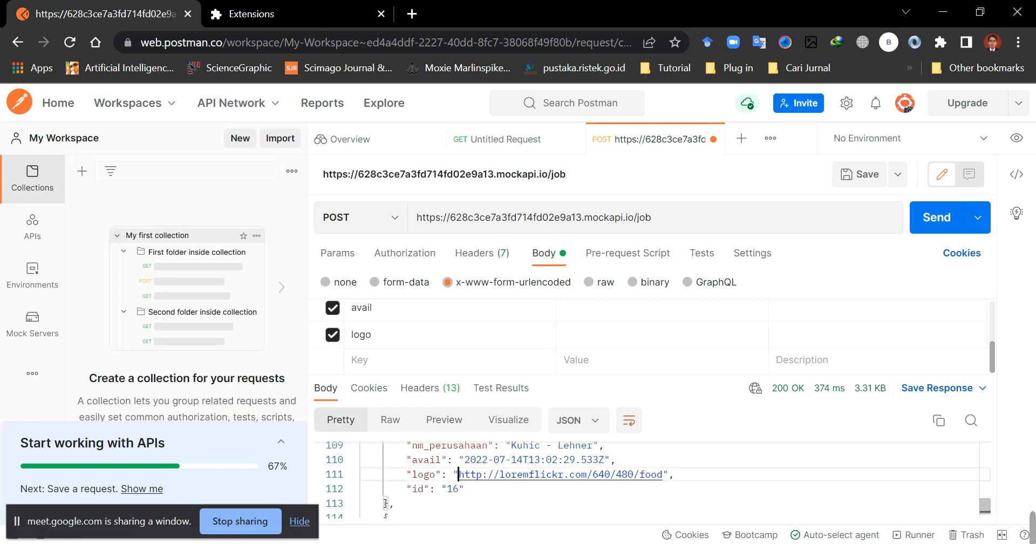
Paste the food image URL copied from the response as the logo value.
{"action": "left_click_drag", "start_coordinate": [459, 474], "coordinate": [662, 474]}
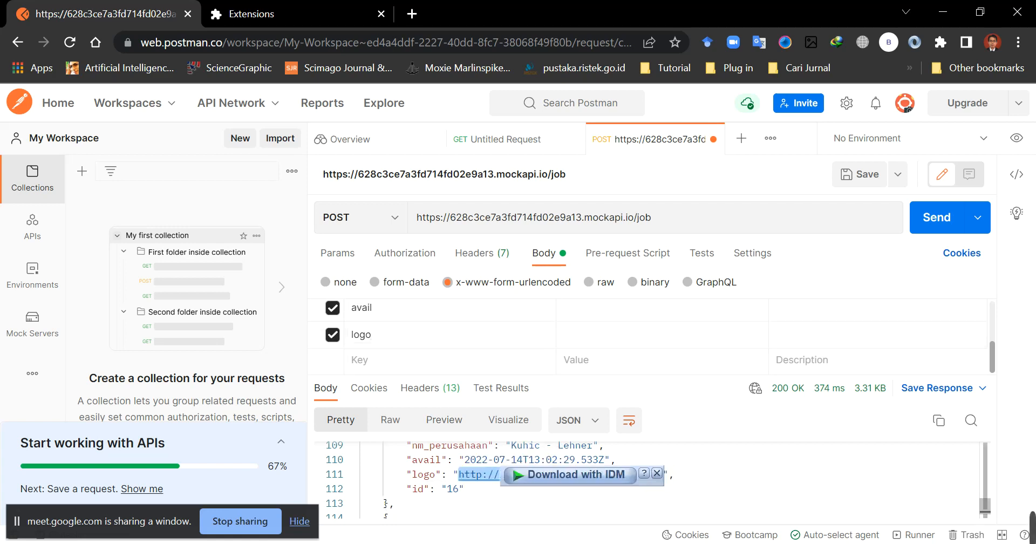
{"action": "key", "text": "ctrl+c"}
{"action": "left_click", "coordinate": [592, 334]}
{"action": "key", "text": "ctrl+v"}
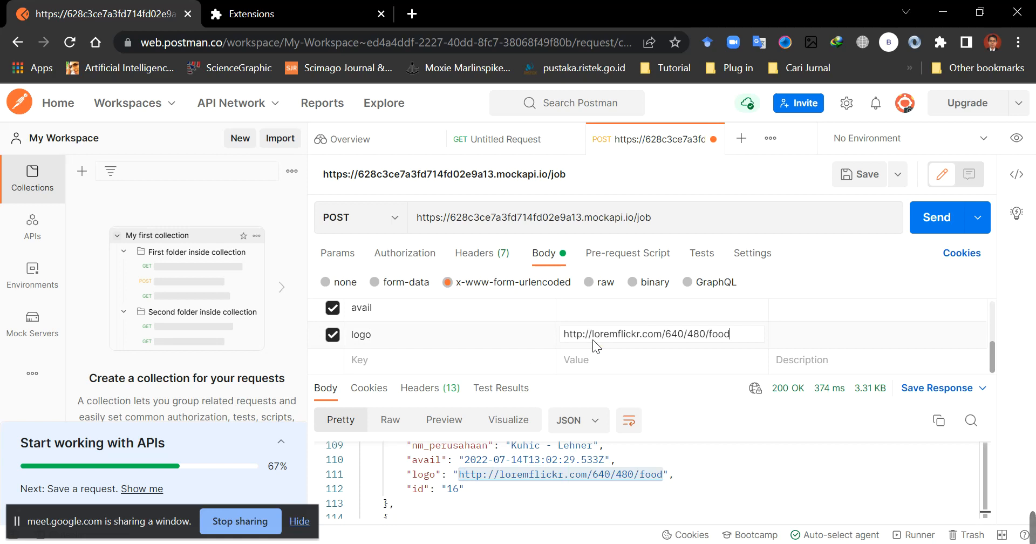
Set the avail value to 2022-06-30.
{"action": "left_click", "coordinate": [592, 312]}
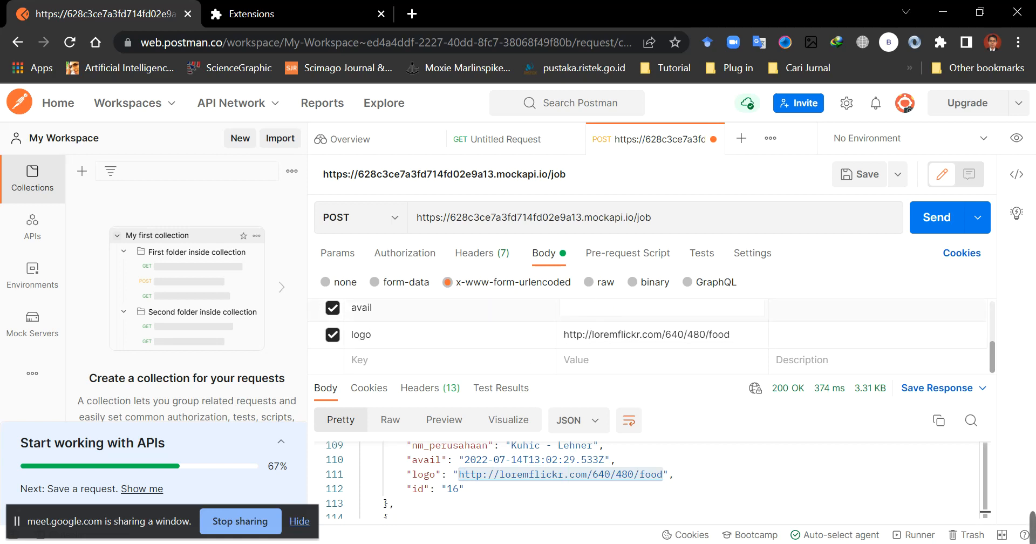
{"action": "type", "text": "2022-06-20"}
{"action": "key", "text": "BackSpace"}
{"action": "key", "text": "BackSpace"}
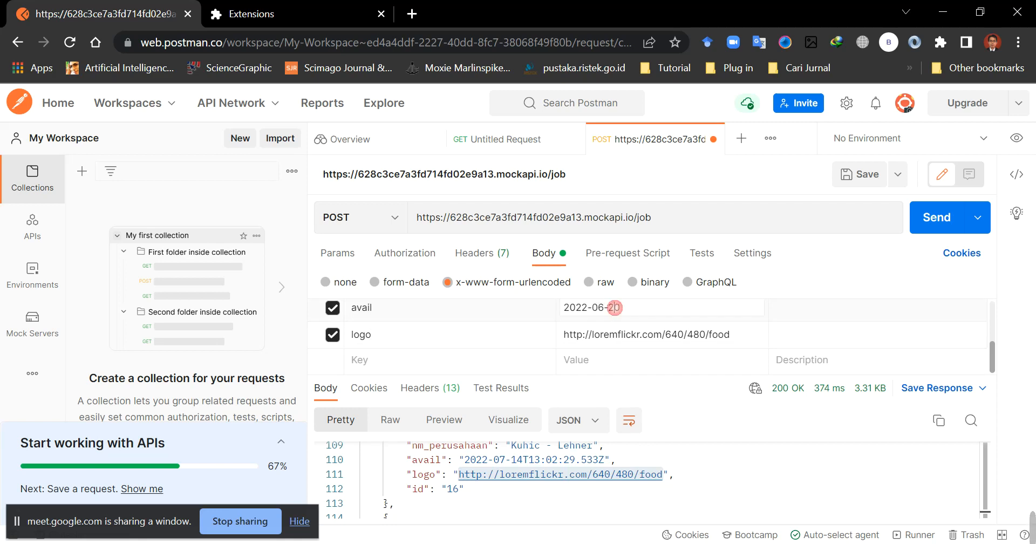
{"action": "type", "text": "30"}
{"action": "scroll", "coordinate": [647, 335], "scroll_direction": "up", "scroll_amount": 1}
{"action": "scroll", "coordinate": [647, 334], "scroll_direction": "up", "scroll_amount": 1}
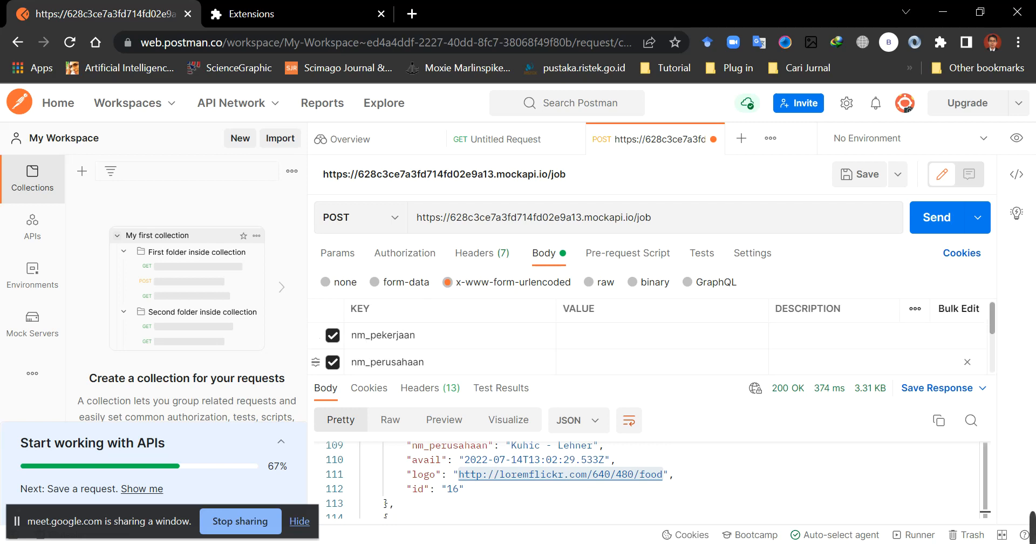
{"action": "scroll", "coordinate": [648, 335], "scroll_direction": "down", "scroll_amount": 2}
{"action": "scroll", "coordinate": [647, 334], "scroll_direction": "up", "scroll_amount": 1}
{"action": "scroll", "coordinate": [647, 334], "scroll_direction": "up", "scroll_amount": 1}
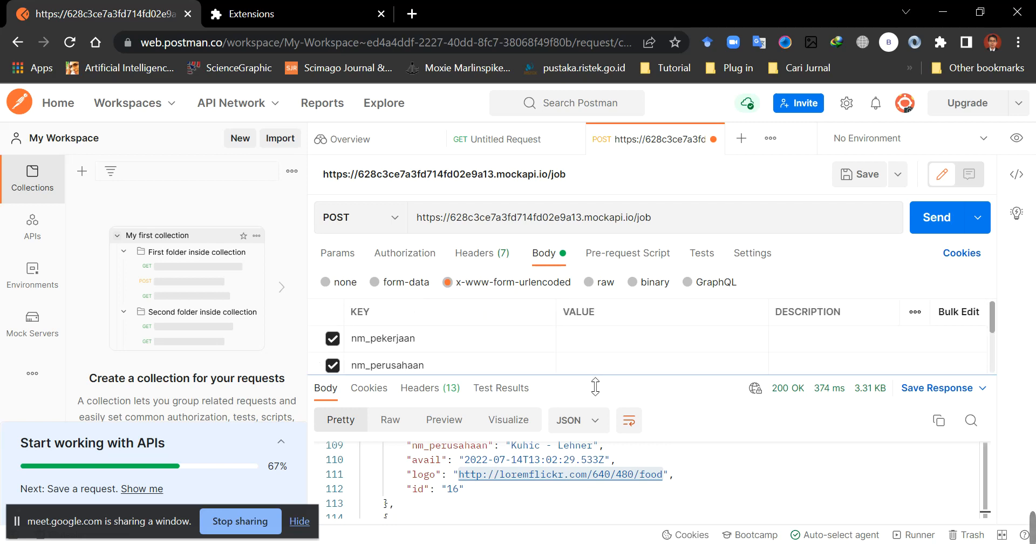
Fill nm_perusahaan with Ajag Ijig Company and nm_pekerjaan with Vlog Traveler.
{"action": "left_click", "coordinate": [590, 365]}
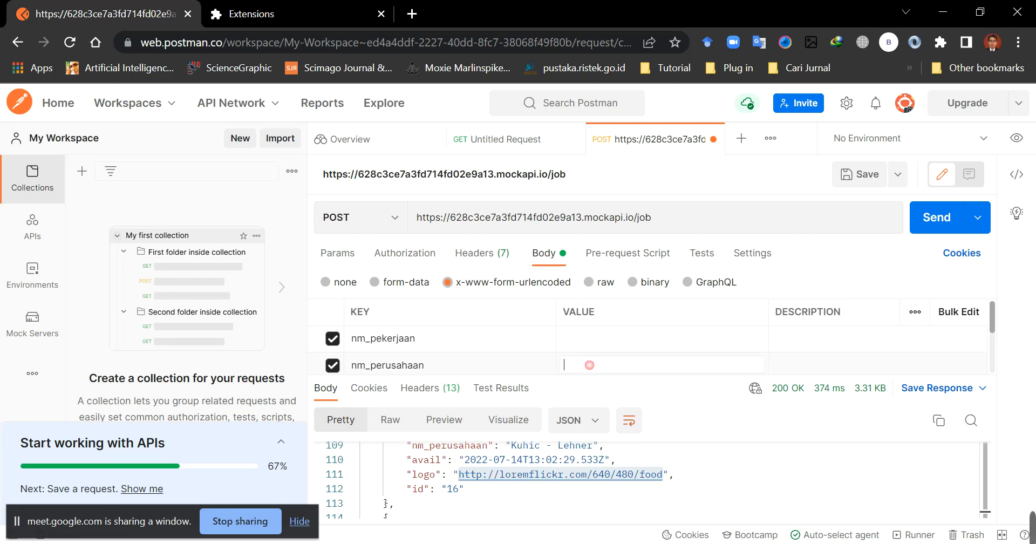
{"action": "type", "text": "Ajag Ijig Company"}
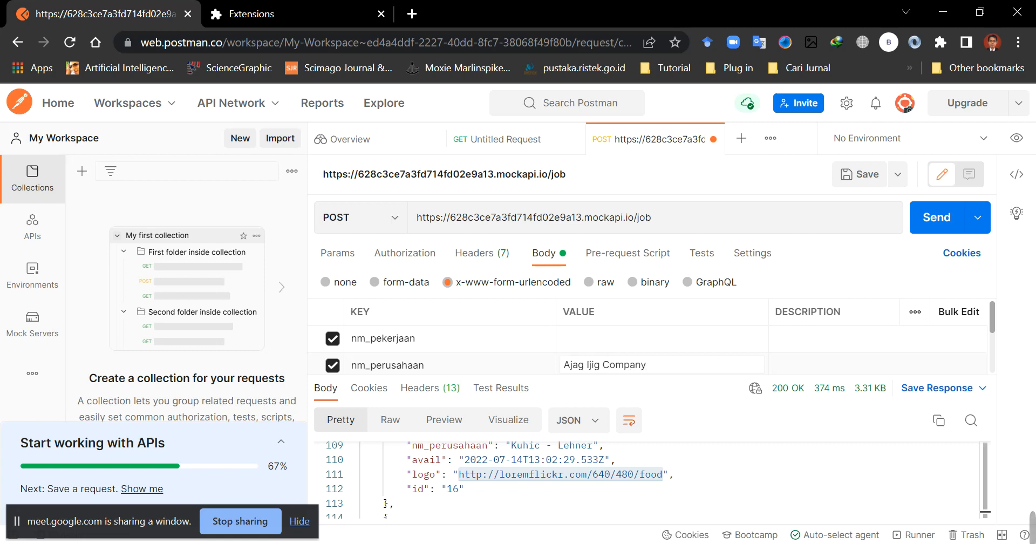
{"action": "left_click", "coordinate": [601, 339]}
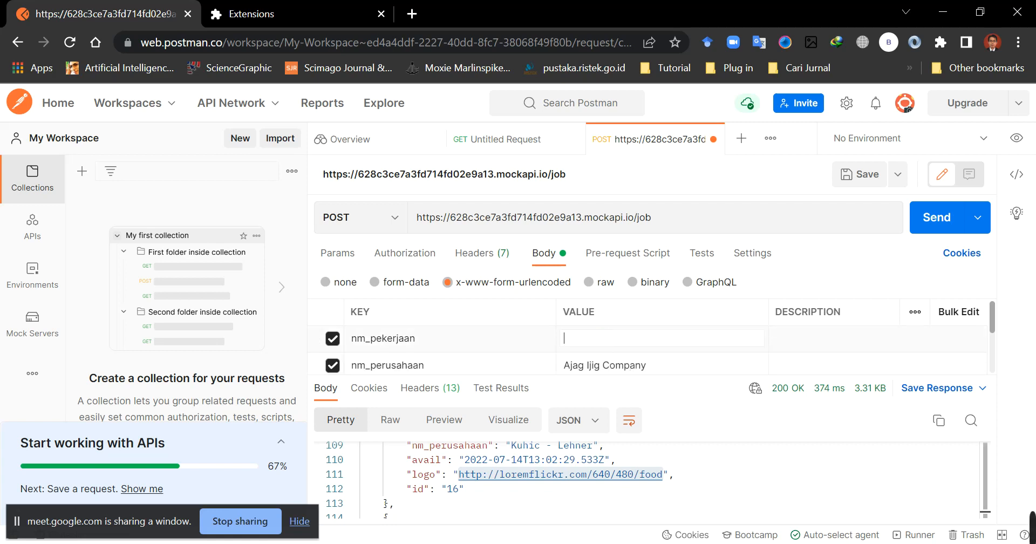
{"action": "type", "text": "Vlog Traveler"}
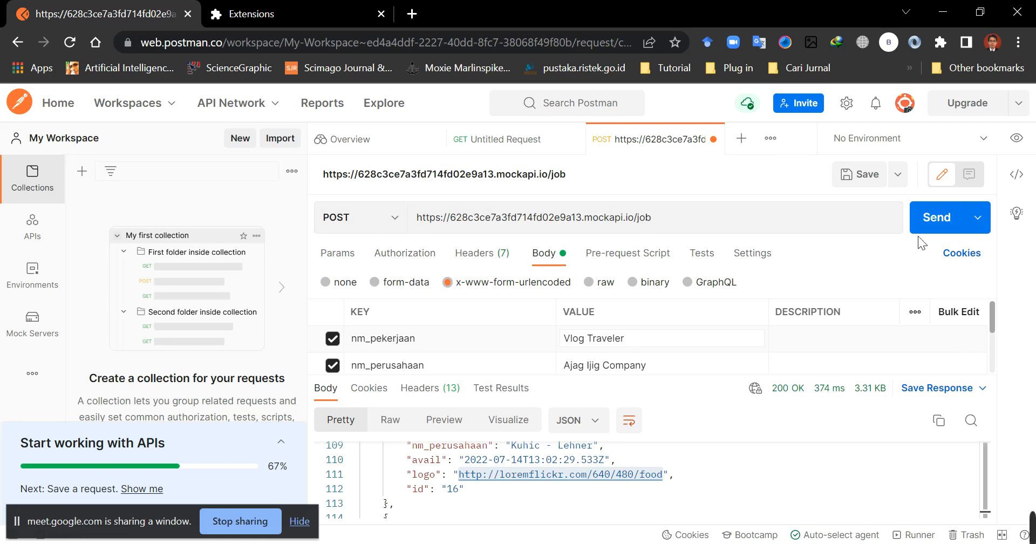
Send the POST to /job and confirm 201 Created for the Vlog Traveler record with id 18.
{"action": "left_click", "coordinate": [937, 219]}
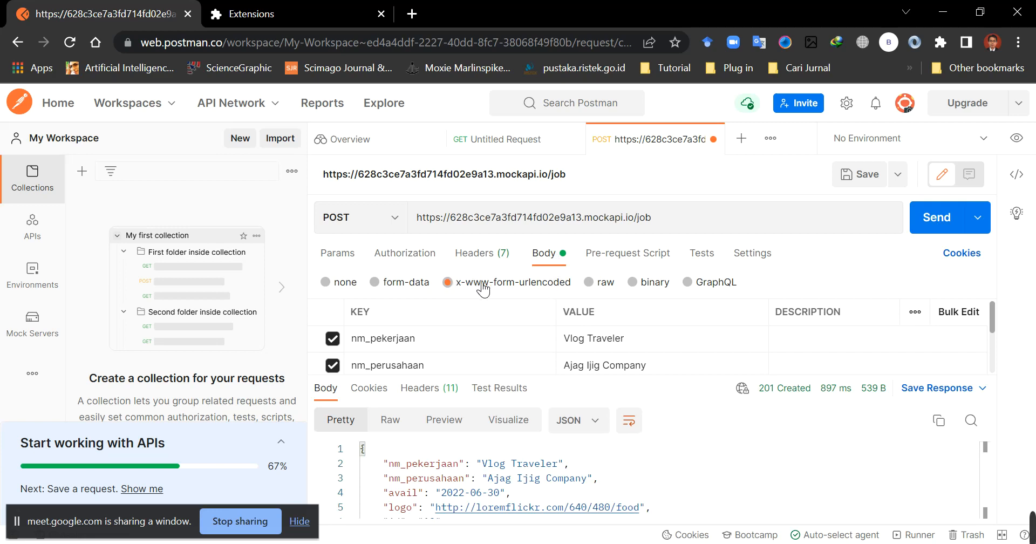
{"action": "left_click_drag", "start_coordinate": [672, 383], "coordinate": [675, 268]}
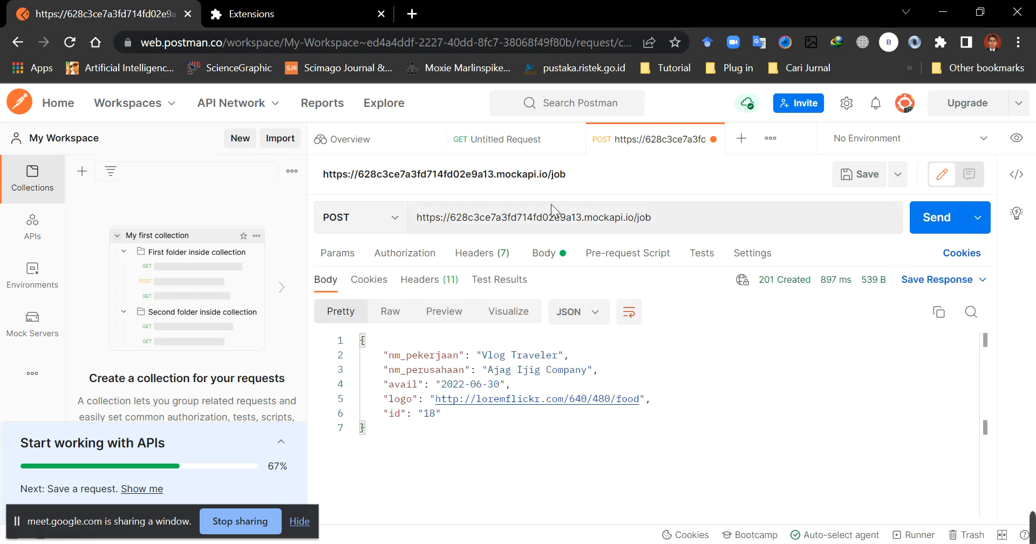
{"action": "left_click", "coordinate": [395, 218]}
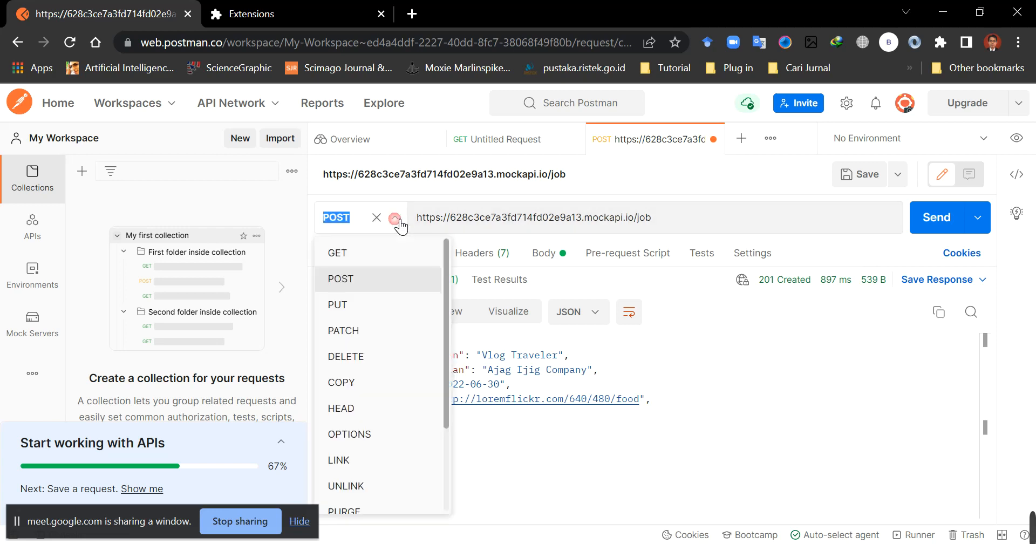
Send a GET to /job and scroll the list to find Vlog Traveler, id 18, at the end.
{"action": "left_click", "coordinate": [348, 254]}
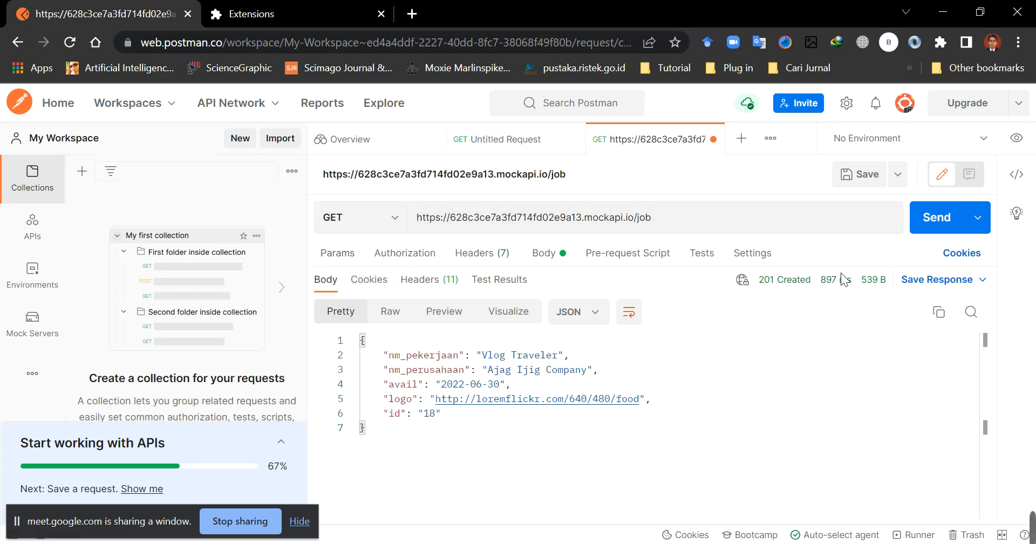
{"action": "left_click", "coordinate": [939, 219]}
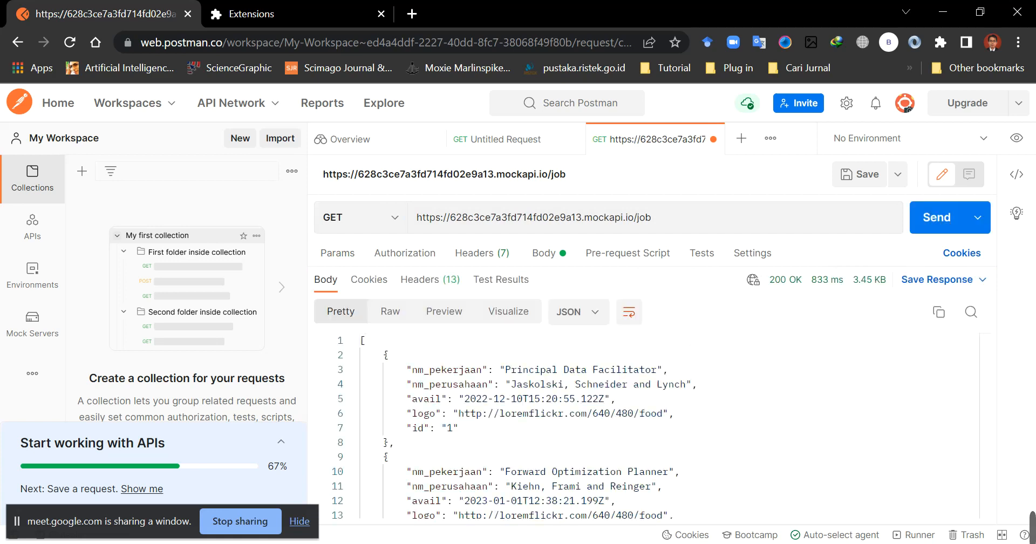
{"action": "scroll", "coordinate": [841, 344], "scroll_direction": "down", "scroll_amount": 5}
{"action": "scroll", "coordinate": [648, 426], "scroll_direction": "down", "scroll_amount": 20}
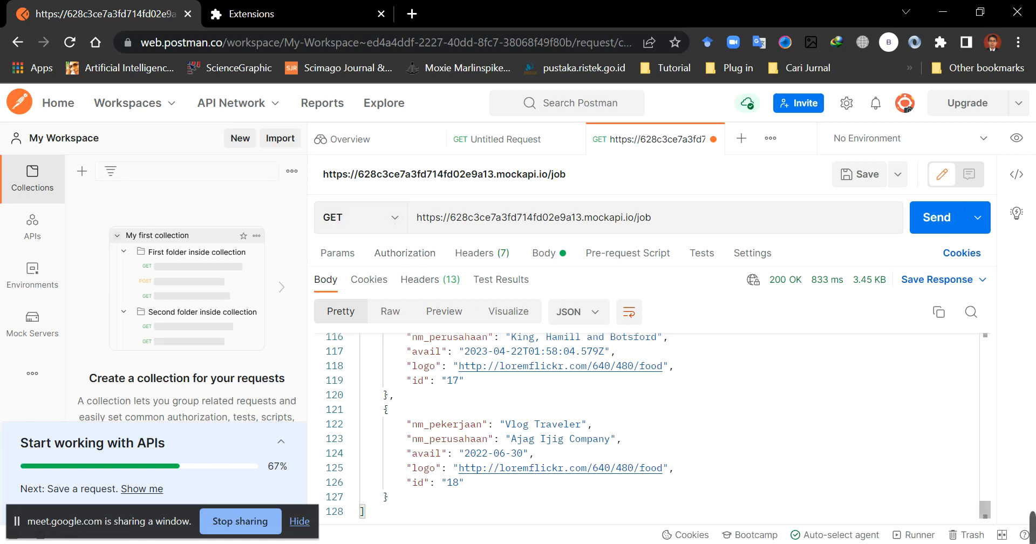
{"action": "scroll", "coordinate": [985, 510], "scroll_direction": "up", "scroll_amount": 1}
{"action": "scroll", "coordinate": [984, 510], "scroll_direction": "down", "scroll_amount": 1}
{"action": "scroll", "coordinate": [985, 510], "scroll_direction": "up", "scroll_amount": 1}
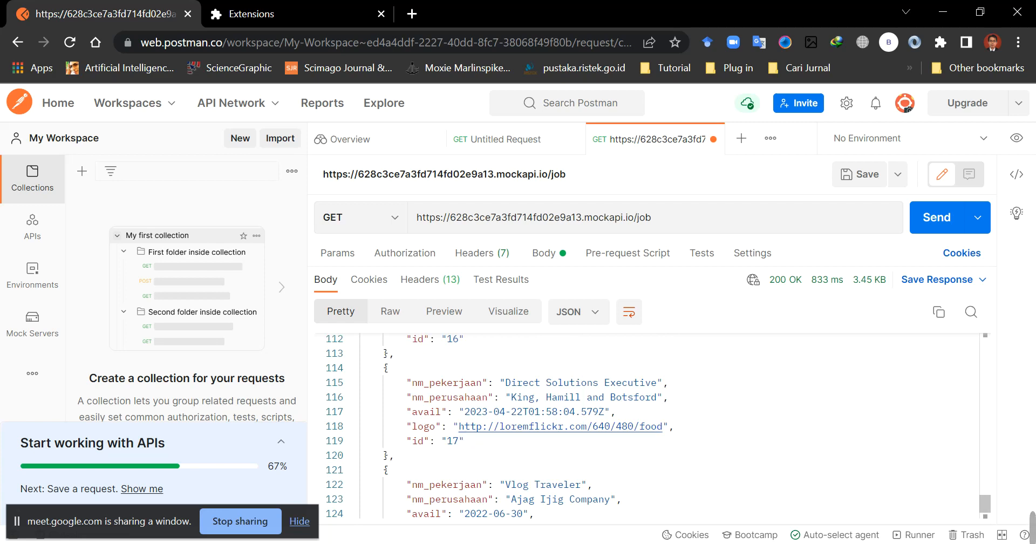
Send a PUT to /job/17 and review the returned Vlog Traveler record at Ajag Ijig Company.
{"action": "left_click", "coordinate": [397, 217]}
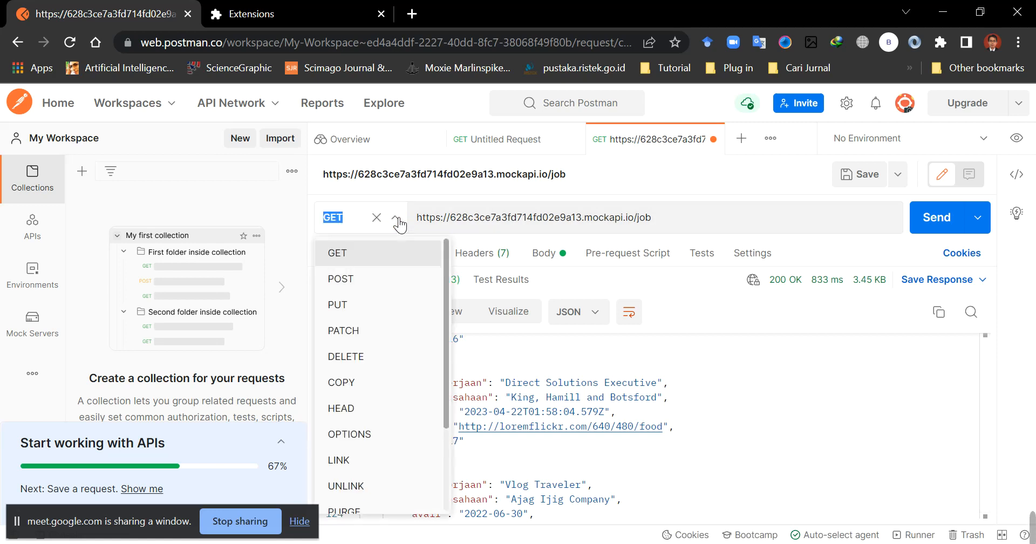
{"action": "left_click", "coordinate": [365, 309]}
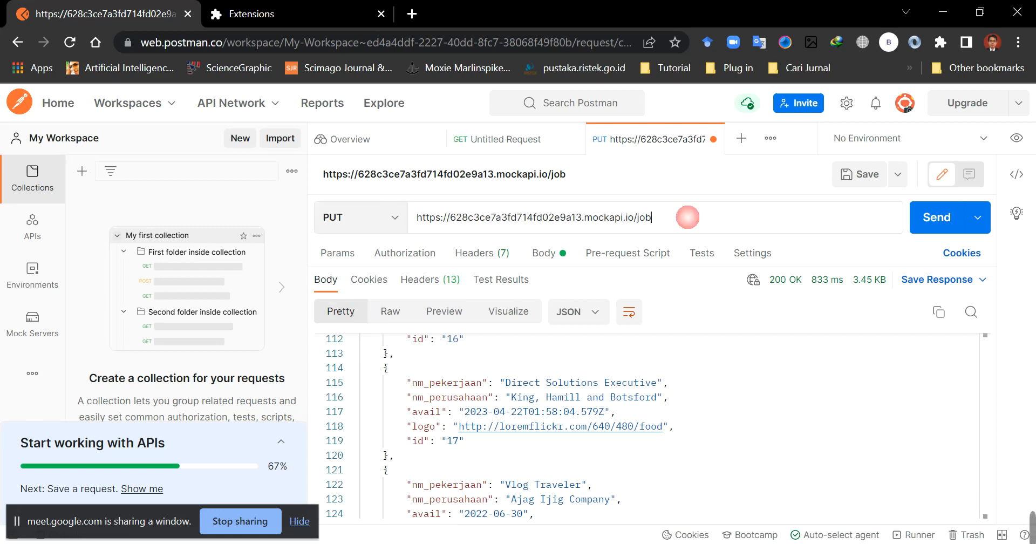
{"action": "type", "text": "/"}
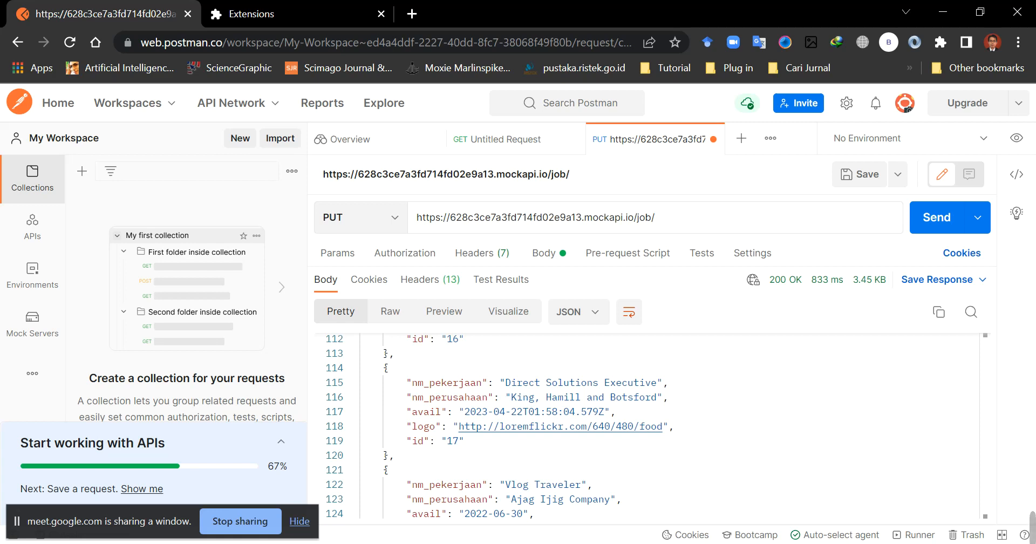
{"action": "type", "text": "17"}
{"action": "left_click", "coordinate": [938, 218]}
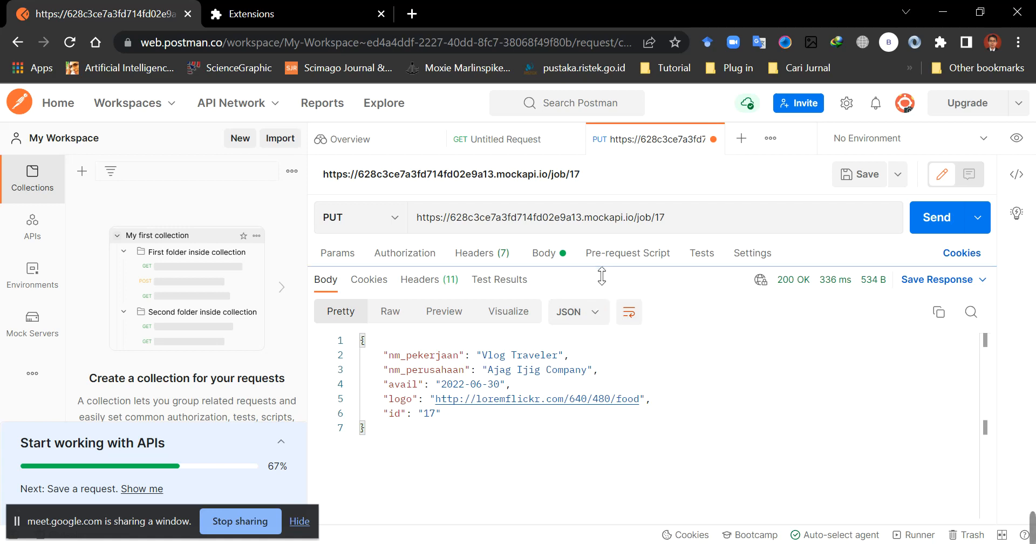
{"action": "left_click_drag", "start_coordinate": [603, 268], "coordinate": [604, 465]}
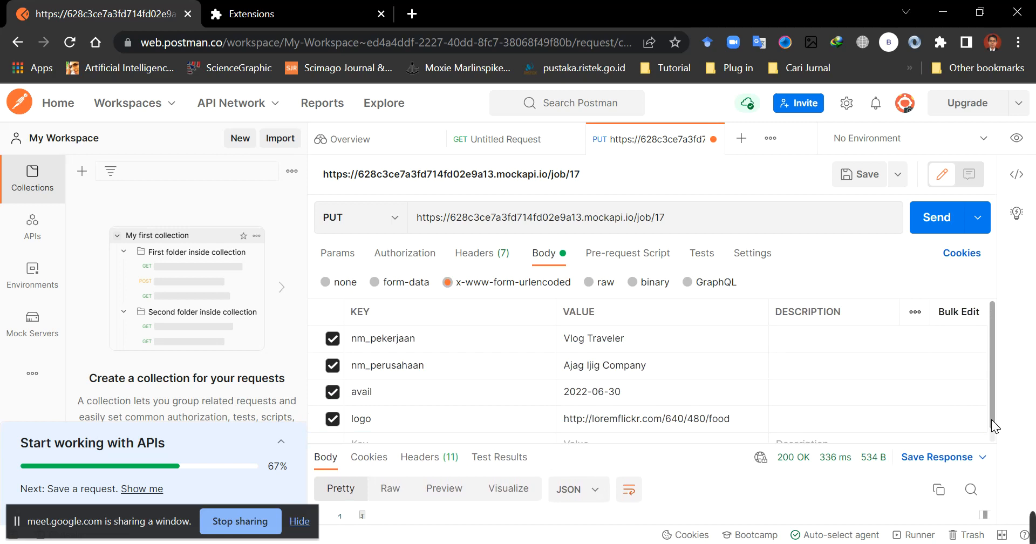
{"action": "scroll", "coordinate": [996, 423], "scroll_direction": "down", "scroll_amount": 1}
{"action": "left_click_drag", "start_coordinate": [728, 455], "coordinate": [723, 323]}
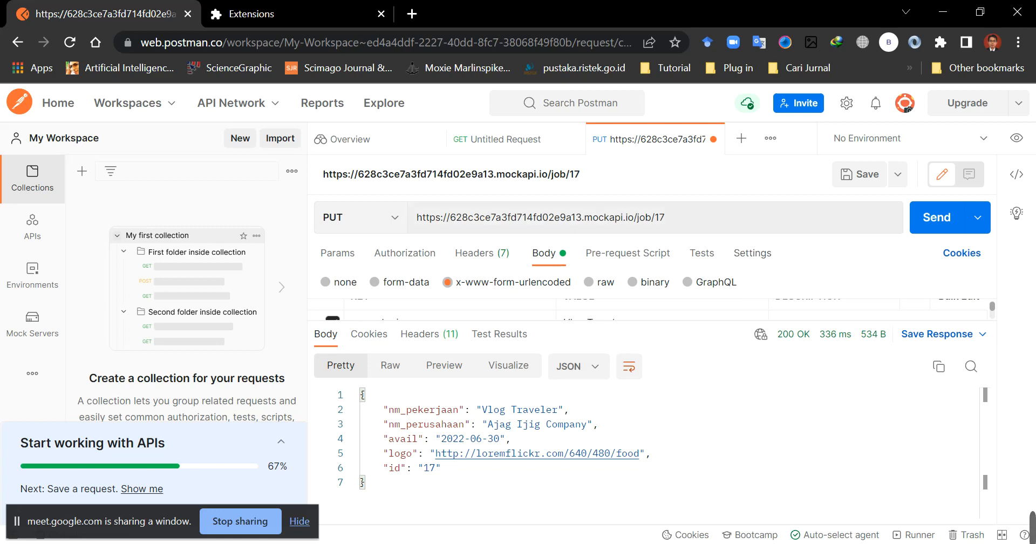
Change the request address to /job/16.
{"action": "left_click", "coordinate": [710, 212]}
{"action": "key", "text": "BackSpace"}
{"action": "type", "text": "6"}
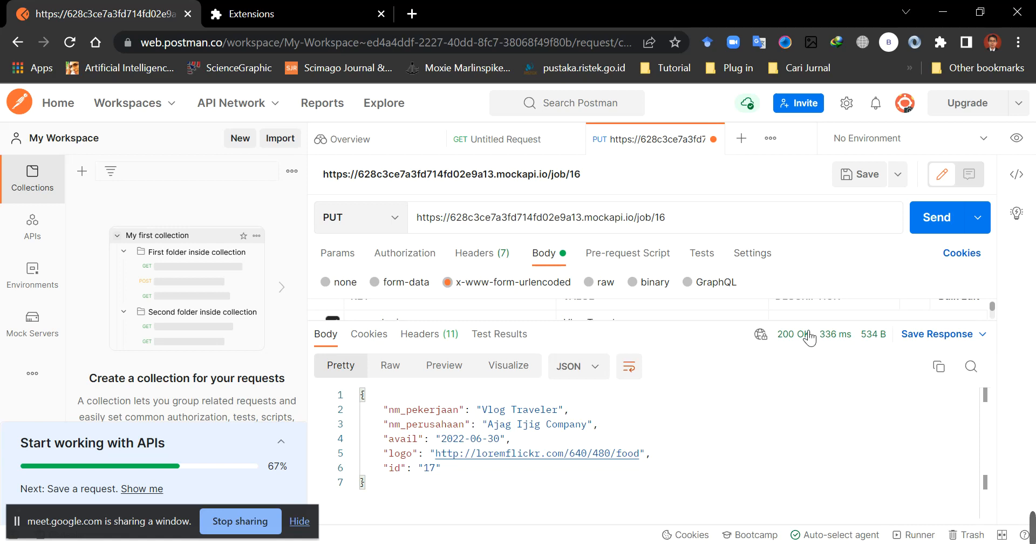
{"action": "left_click_drag", "start_coordinate": [809, 322], "coordinate": [804, 513]}
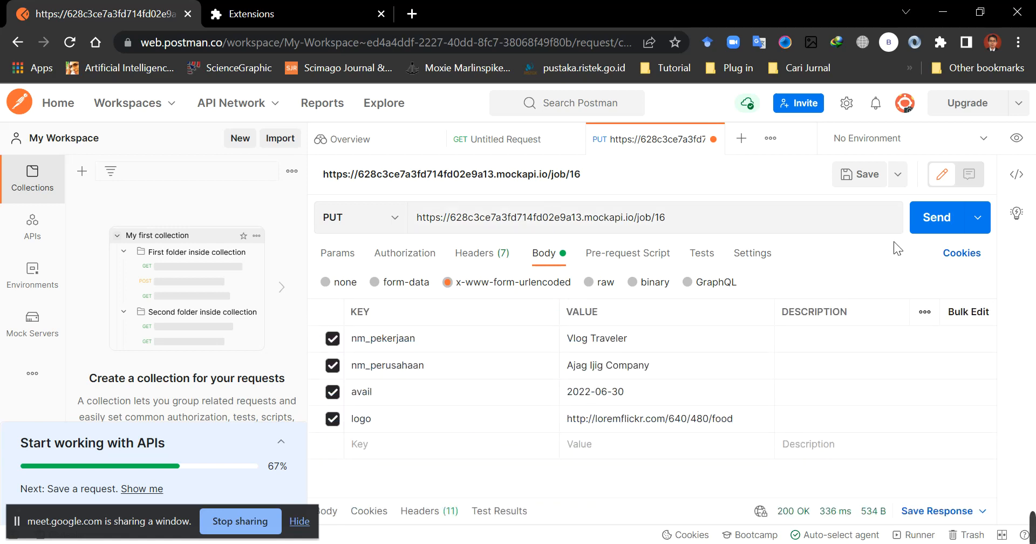
GET /job/16, showing Principal Program Coordinator at Kuhic - Lehner.
{"action": "left_click", "coordinate": [403, 219]}
{"action": "left_click", "coordinate": [367, 255]}
{"action": "left_click", "coordinate": [945, 227]}
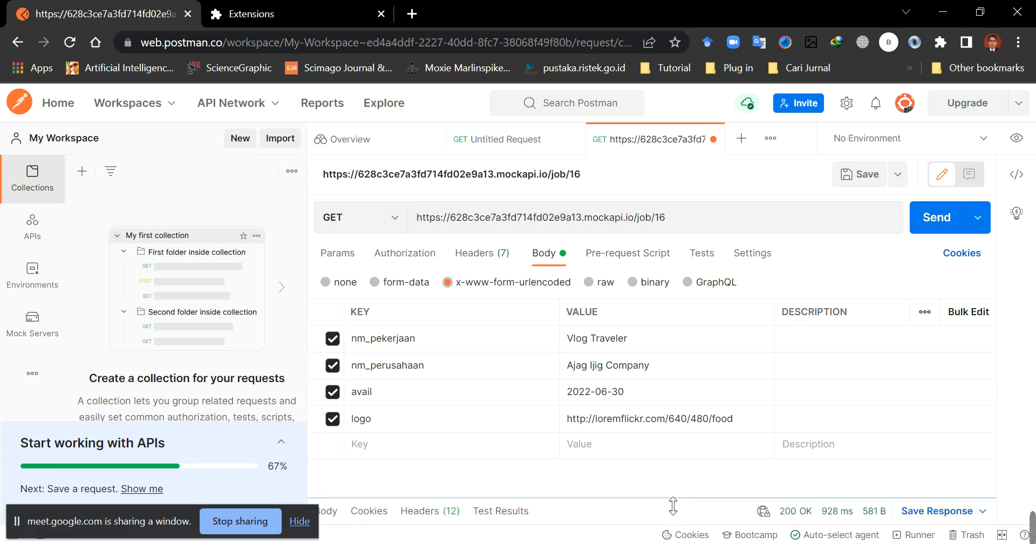
{"action": "left_click_drag", "start_coordinate": [670, 499], "coordinate": [680, 321]}
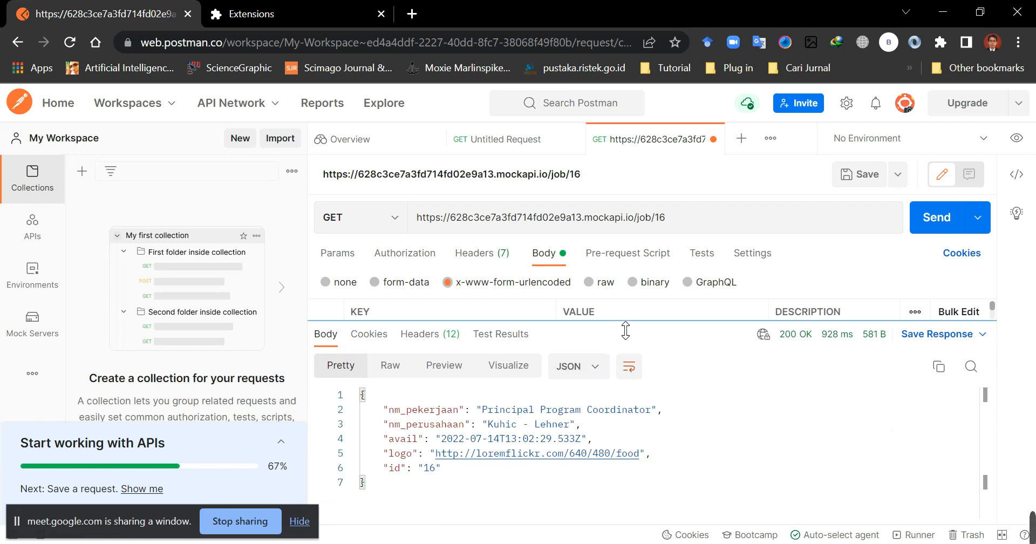
{"action": "left_click_drag", "start_coordinate": [620, 327], "coordinate": [614, 393]}
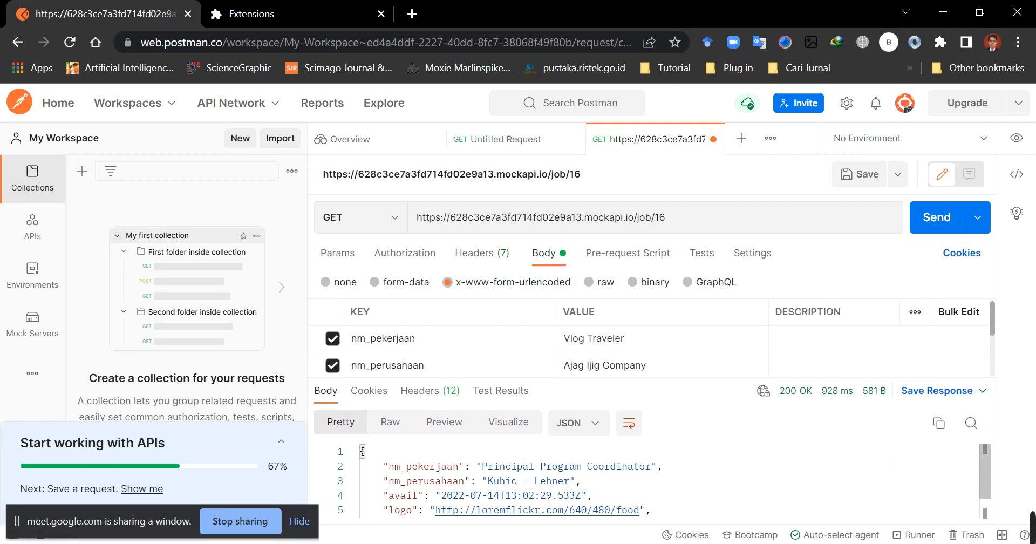
Copy Principal Program Coordinator and Kuhic - Lehner from the response into the body's title and company values.
{"action": "left_click_drag", "start_coordinate": [481, 466], "coordinate": [651, 465]}
{"action": "key", "text": "ctrl+c"}
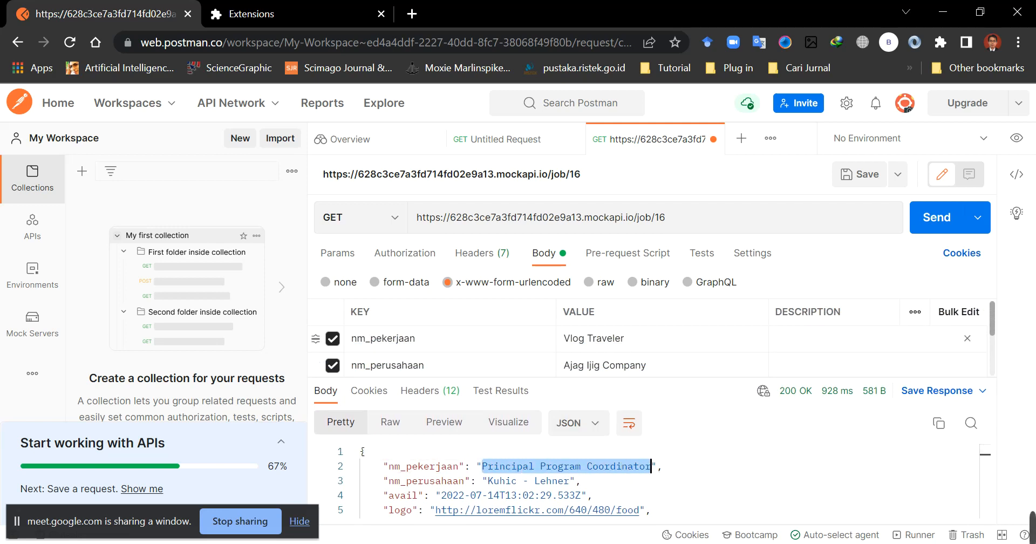
{"action": "left_click_drag", "start_coordinate": [645, 342], "coordinate": [561, 340]}
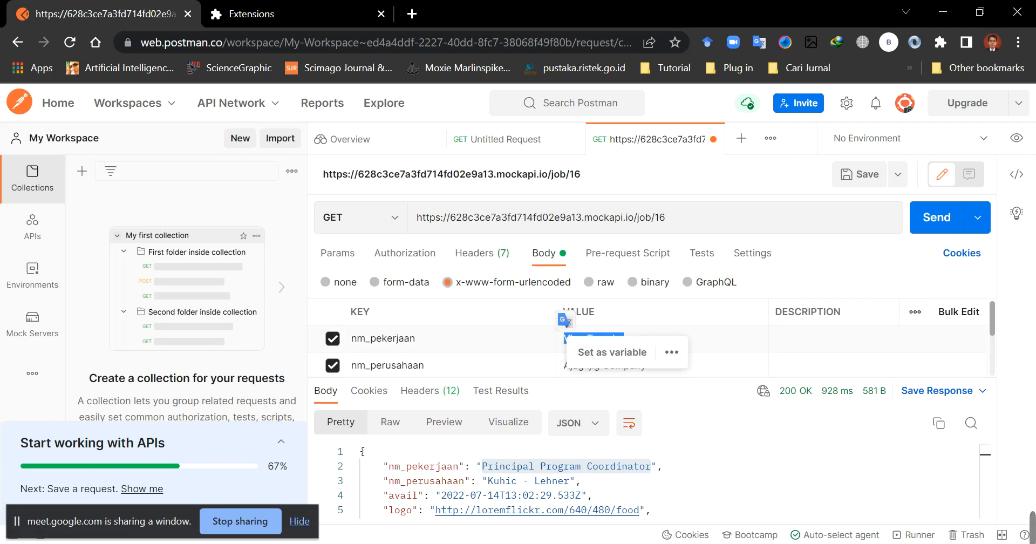
{"action": "key", "text": "ctrl+v"}
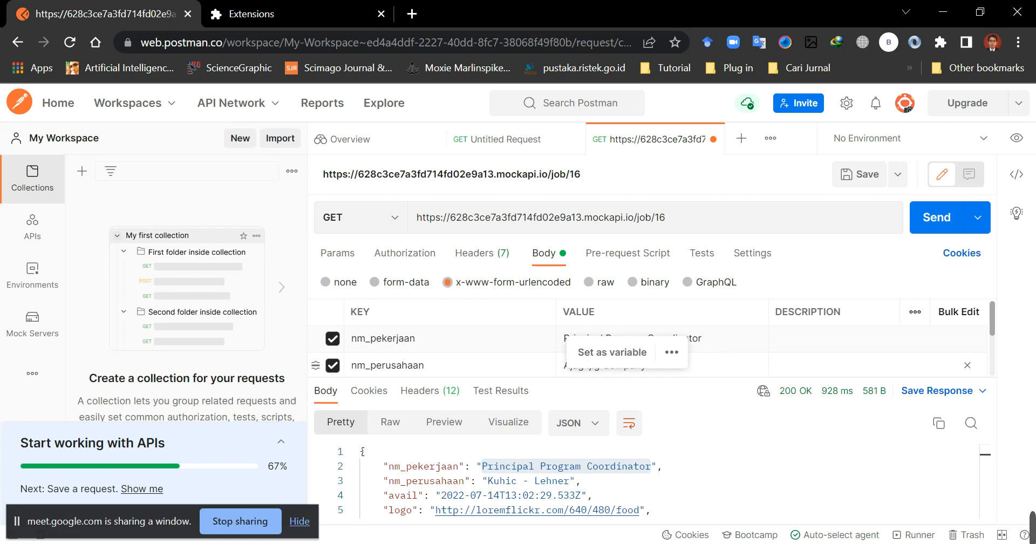
{"action": "left_click", "coordinate": [728, 361]}
{"action": "left_click_drag", "start_coordinate": [728, 365], "coordinate": [578, 365]}
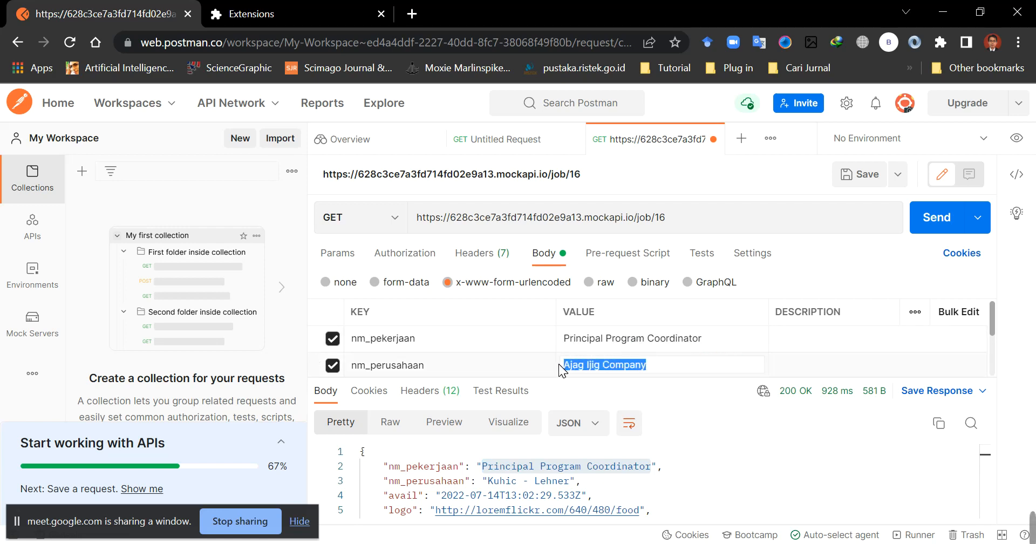
{"action": "left_click_drag", "start_coordinate": [487, 480], "coordinate": [569, 480]}
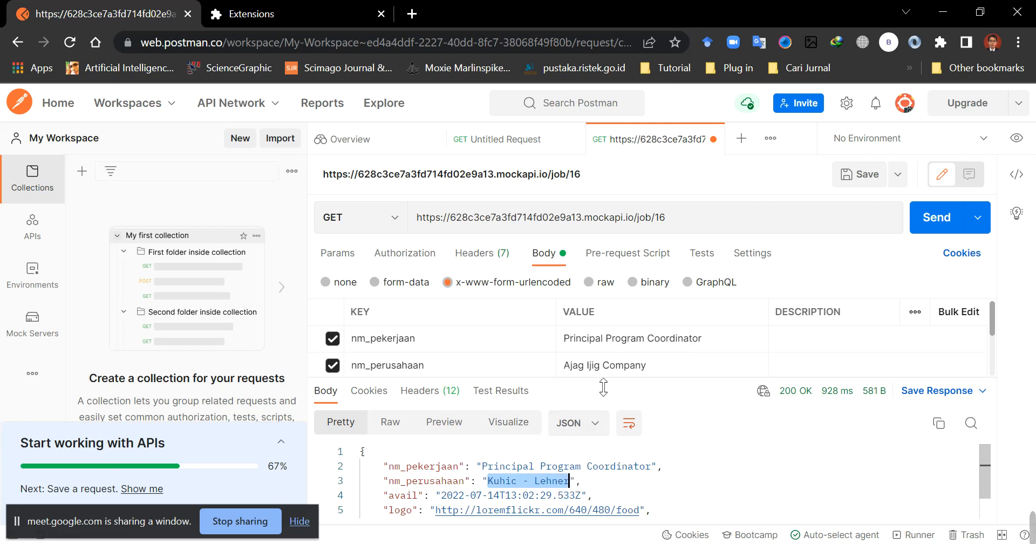
{"action": "left_click", "coordinate": [661, 365]}
{"action": "left_click_drag", "start_coordinate": [661, 365], "coordinate": [547, 363]}
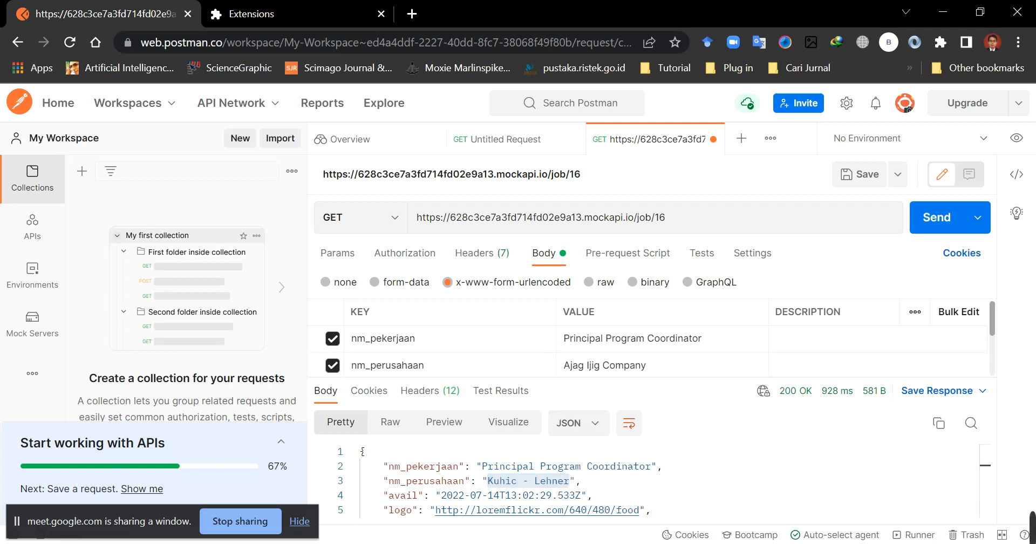
{"action": "left_click_drag", "start_coordinate": [683, 367], "coordinate": [556, 362]}
{"action": "left_click", "coordinate": [648, 366]}
{"action": "left_click_drag", "start_coordinate": [647, 366], "coordinate": [563, 365]}
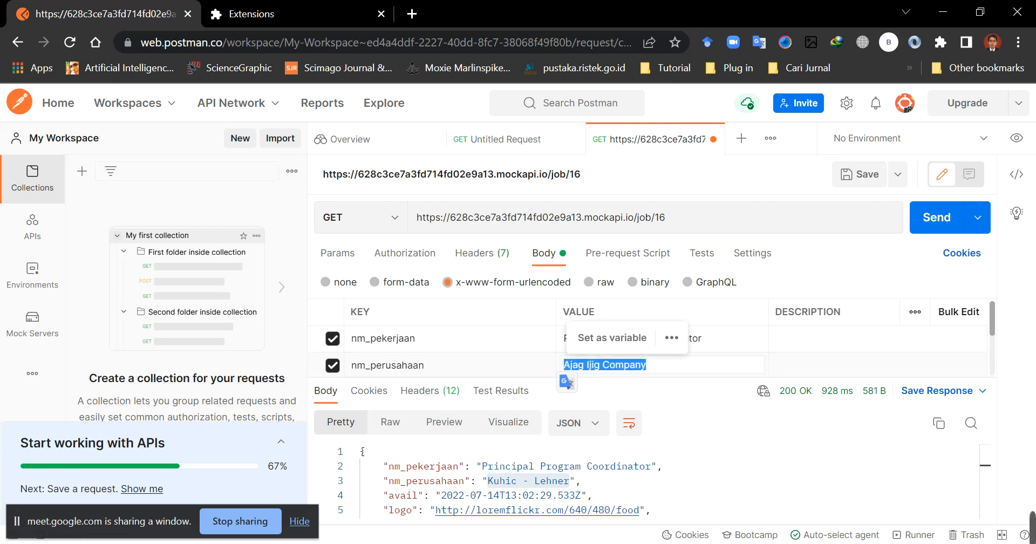
{"action": "type", "text": "Kuhic - Lehner"}
Replace 'food' with 'animal' at the end of the logo value.
{"action": "scroll", "coordinate": [642, 338], "scroll_direction": "down", "scroll_amount": 1}
{"action": "scroll", "coordinate": [642, 337], "scroll_direction": "down", "scroll_amount": 1}
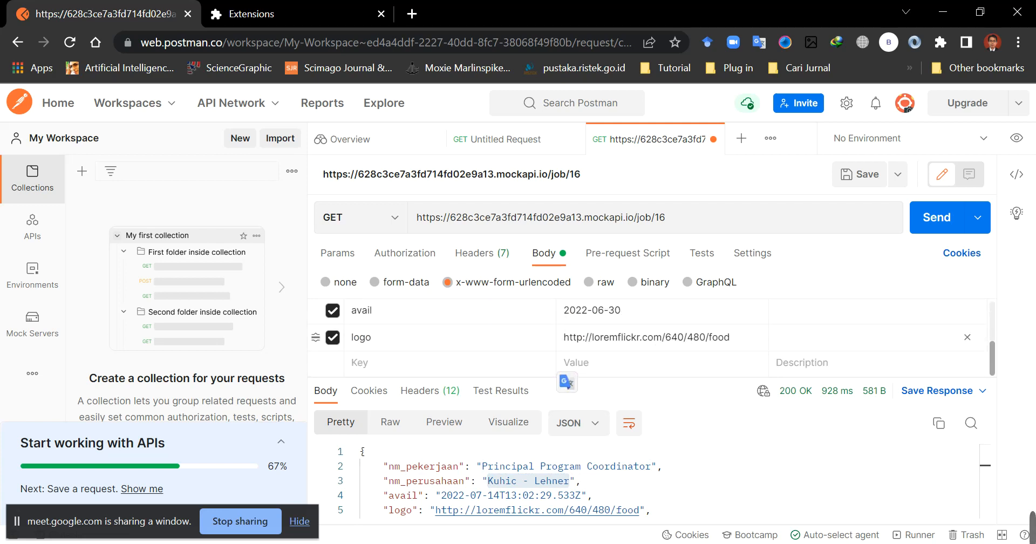
{"action": "scroll", "coordinate": [642, 337], "scroll_direction": "up", "scroll_amount": 3}
{"action": "scroll", "coordinate": [648, 337], "scroll_direction": "down", "scroll_amount": 2}
{"action": "left_click", "coordinate": [631, 312]}
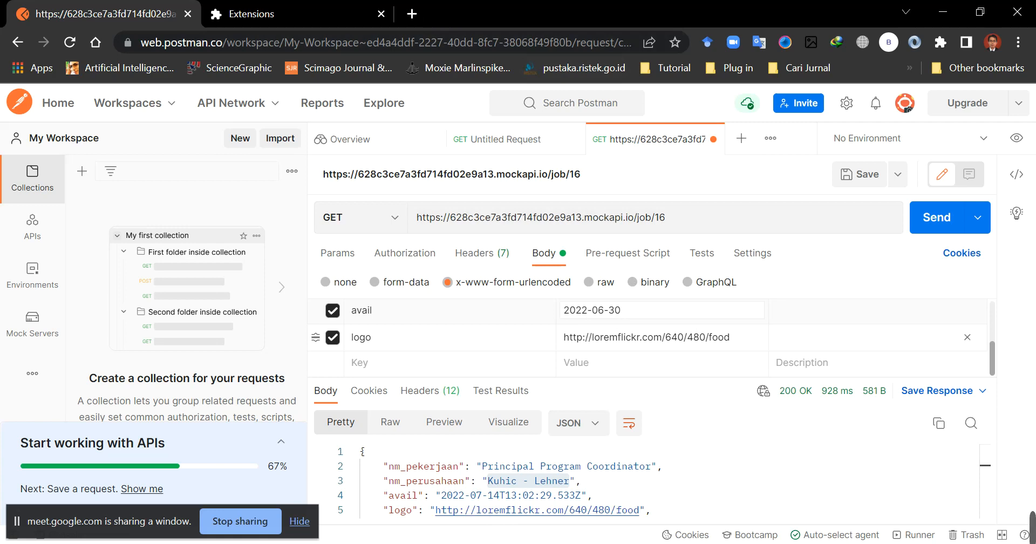
{"action": "left_click_drag", "start_coordinate": [709, 337], "coordinate": [772, 340]}
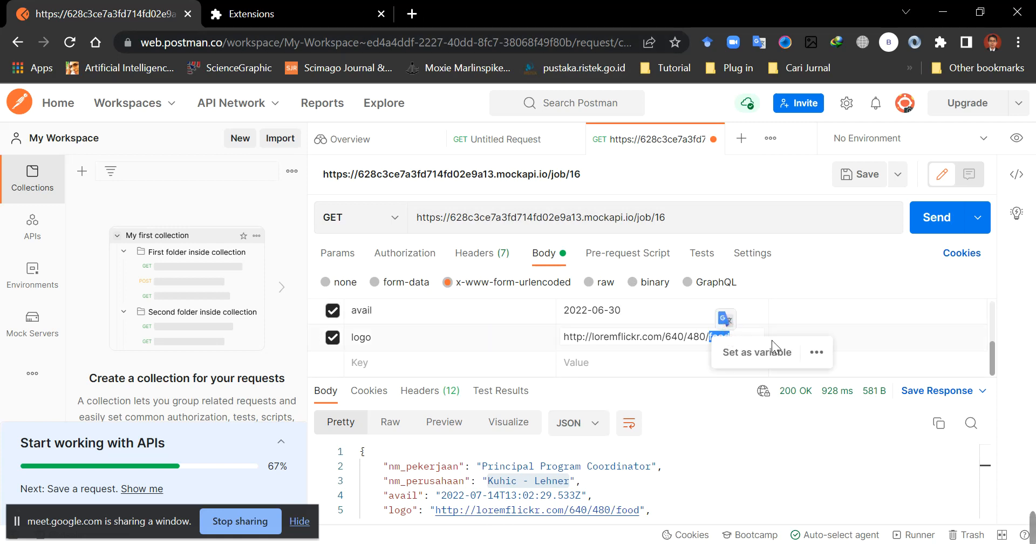
{"action": "type", "text": "animal"}
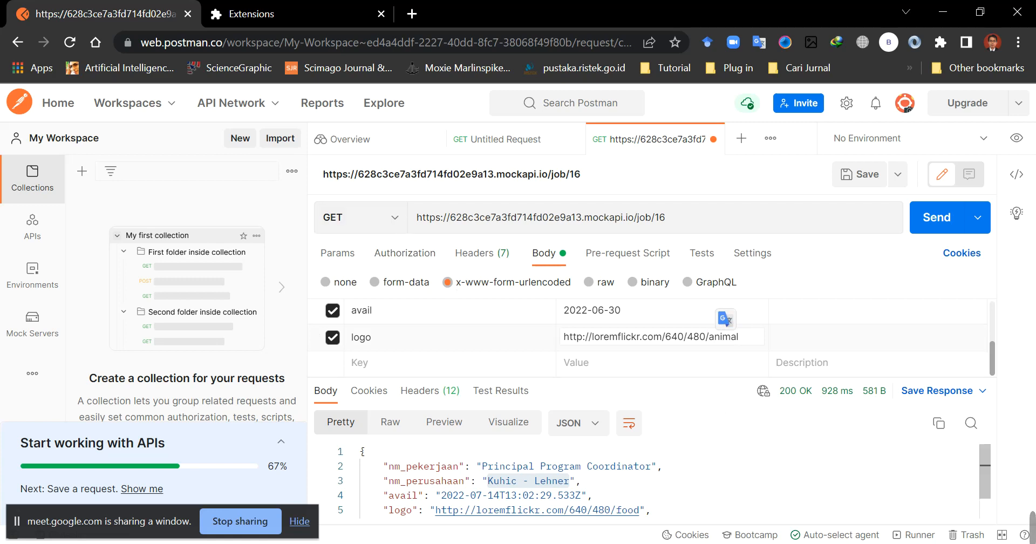
{"action": "left_click", "coordinate": [996, 365]}
{"action": "scroll", "coordinate": [996, 365], "scroll_direction": "up", "scroll_amount": 2}
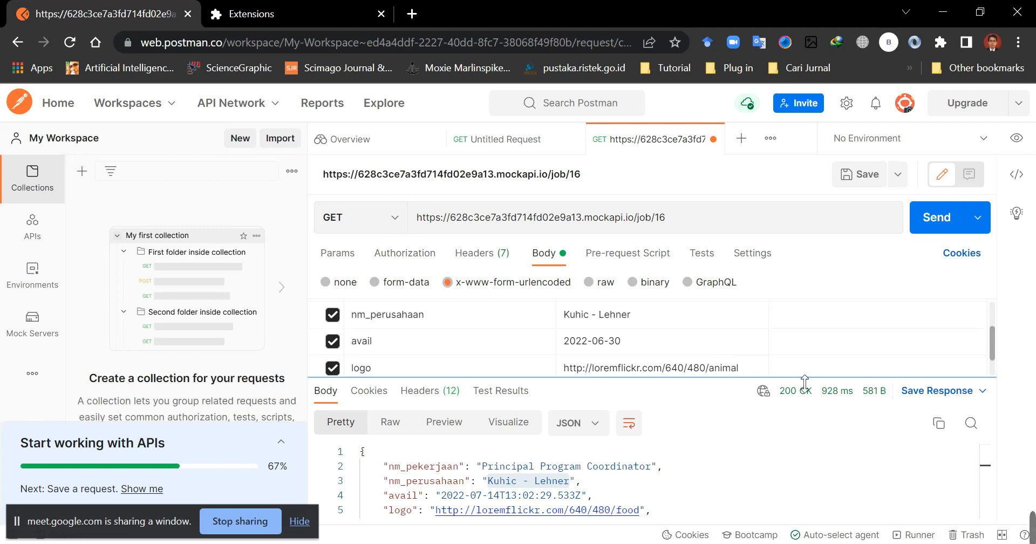
{"action": "left_click_drag", "start_coordinate": [804, 384], "coordinate": [808, 474]}
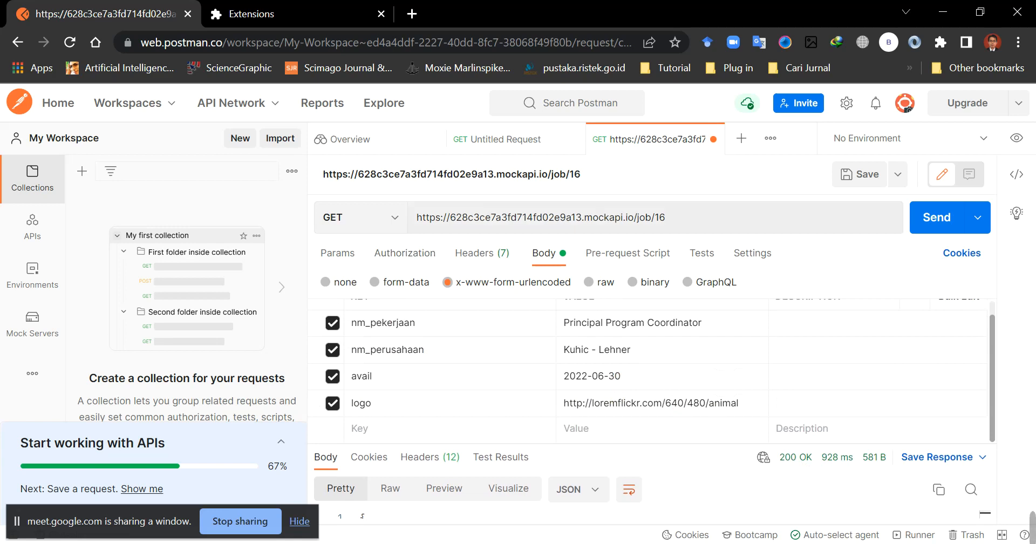
{"action": "left_click_drag", "start_coordinate": [422, 217], "coordinate": [626, 217]}
{"action": "left_click", "coordinate": [672, 217]}
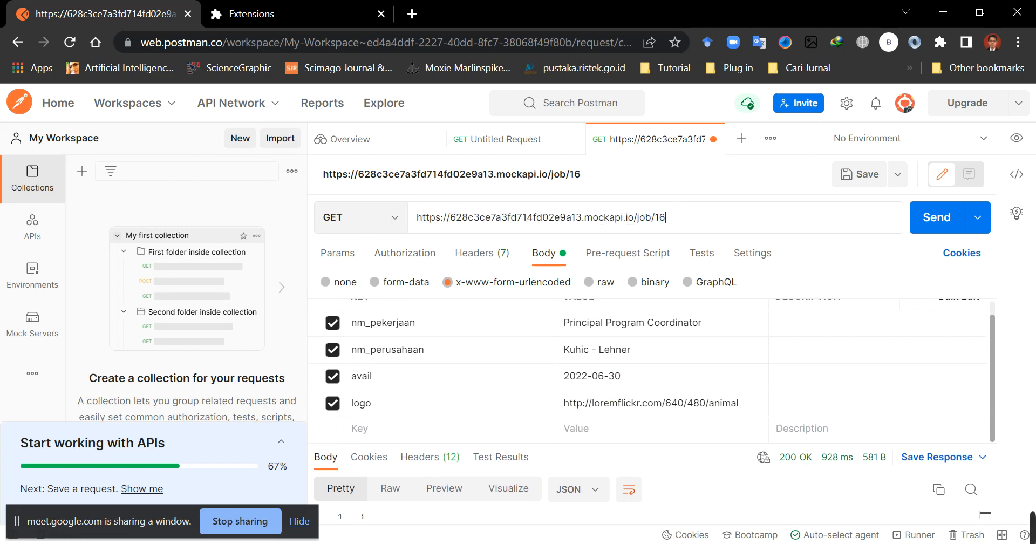
Send the edited body as a PUT to /job/16 and read the 200 OK response JSON.
{"action": "left_click", "coordinate": [396, 218]}
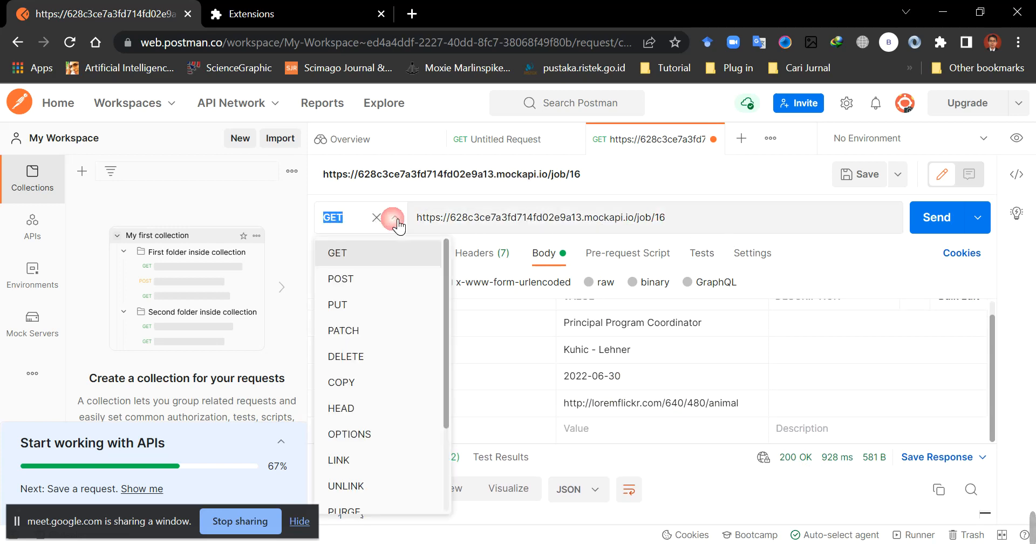
{"action": "left_click", "coordinate": [352, 310]}
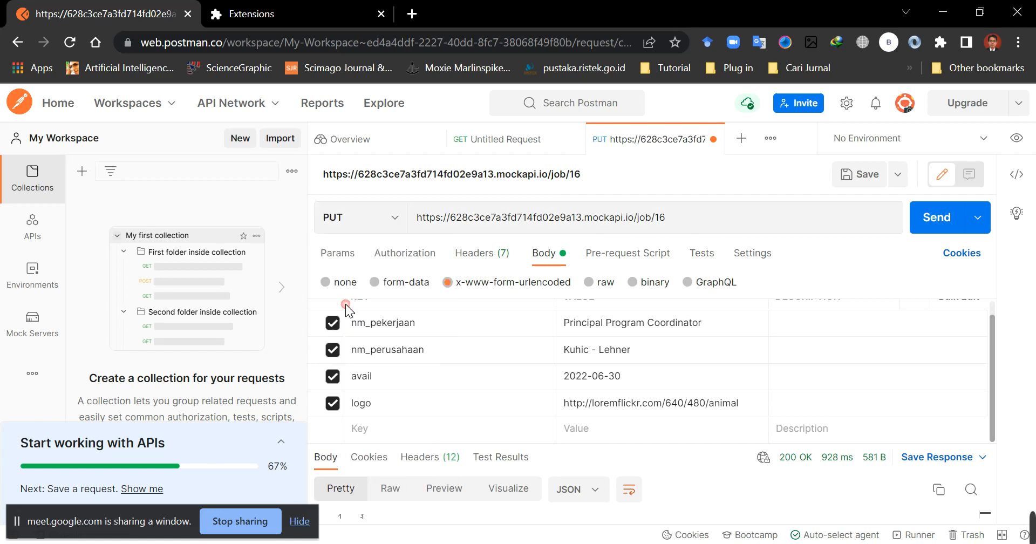
{"action": "left_click", "coordinate": [940, 222]}
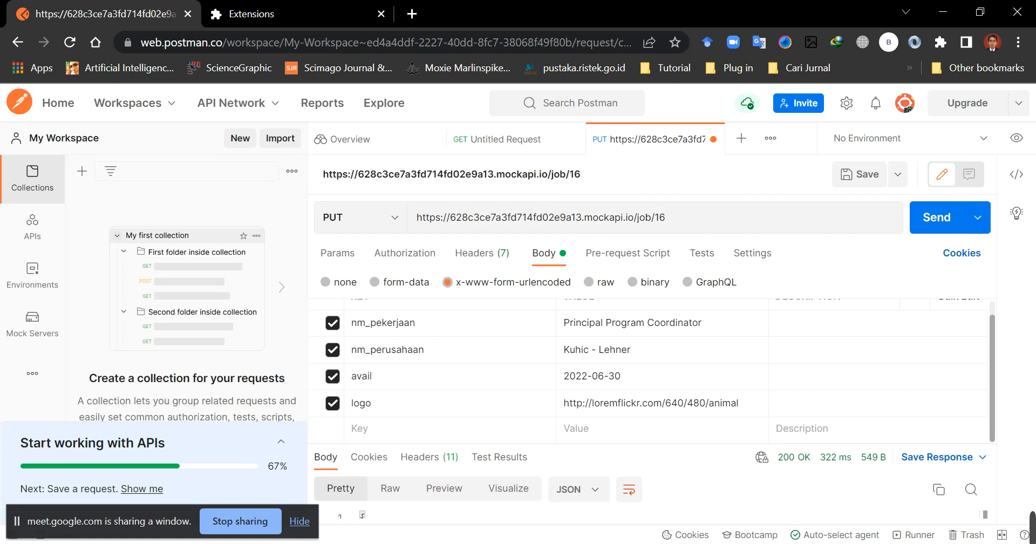
{"action": "left_click_drag", "start_coordinate": [741, 444], "coordinate": [761, 261]}
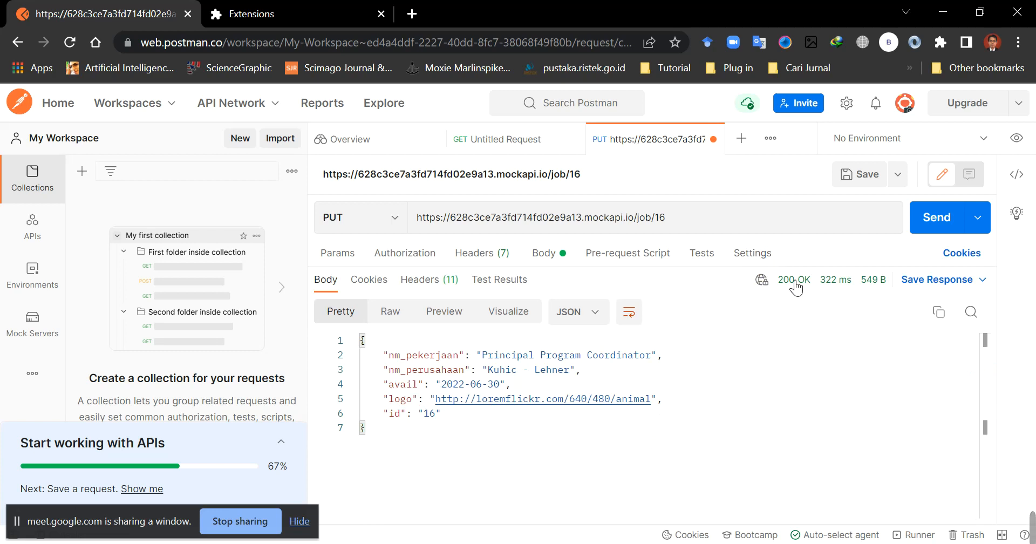
{"action": "mouse_move", "coordinate": [796, 288]}
{"action": "left_click", "coordinate": [394, 217]}
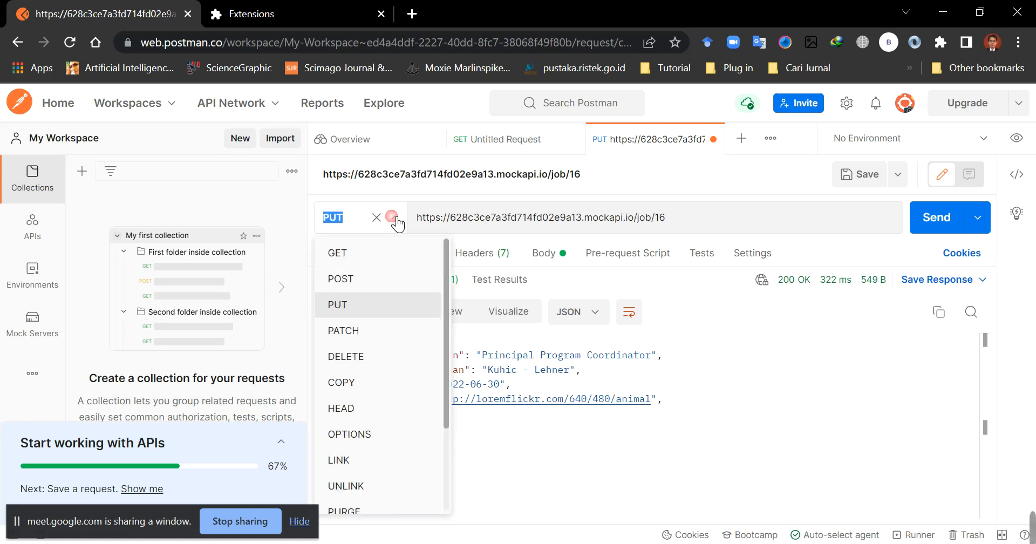
Re-fetch job 16 with GET to confirm the update.
{"action": "left_click", "coordinate": [355, 253]}
{"action": "left_click", "coordinate": [699, 216]}
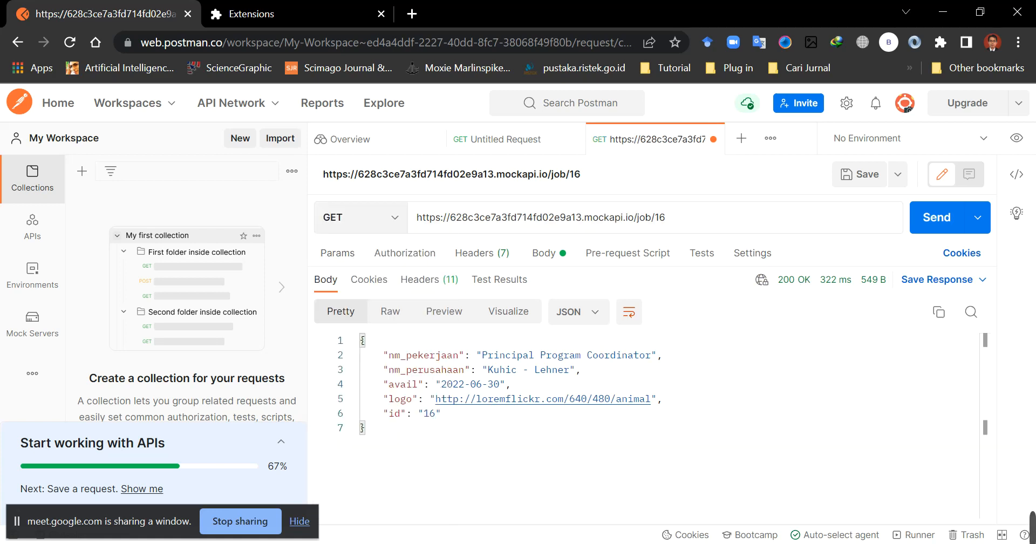
{"action": "left_click", "coordinate": [942, 220]}
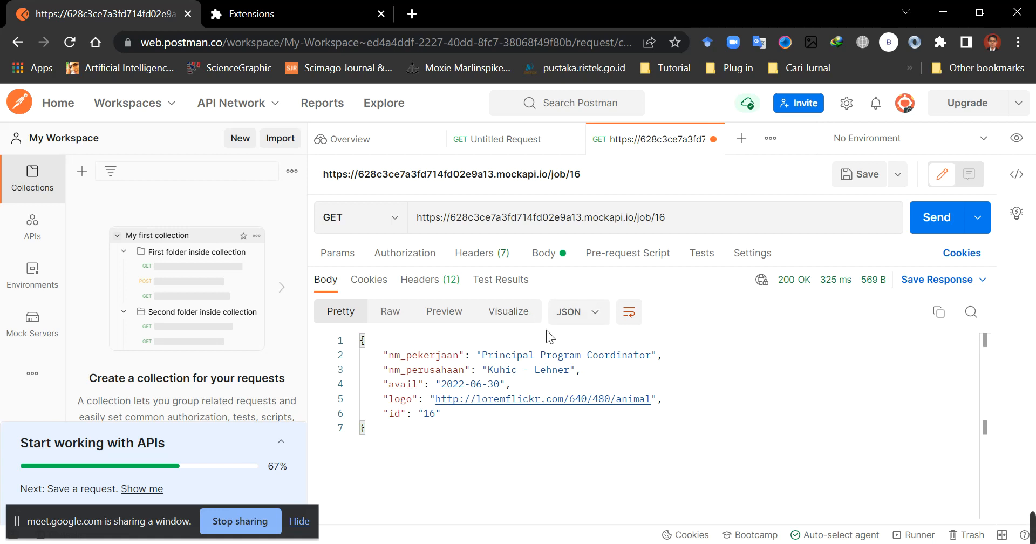
Remove /16 from the address and GET the full job list starting at id 1.
{"action": "left_click_drag", "start_coordinate": [668, 217], "coordinate": [652, 217]}
{"action": "key", "text": "BackSpace"}
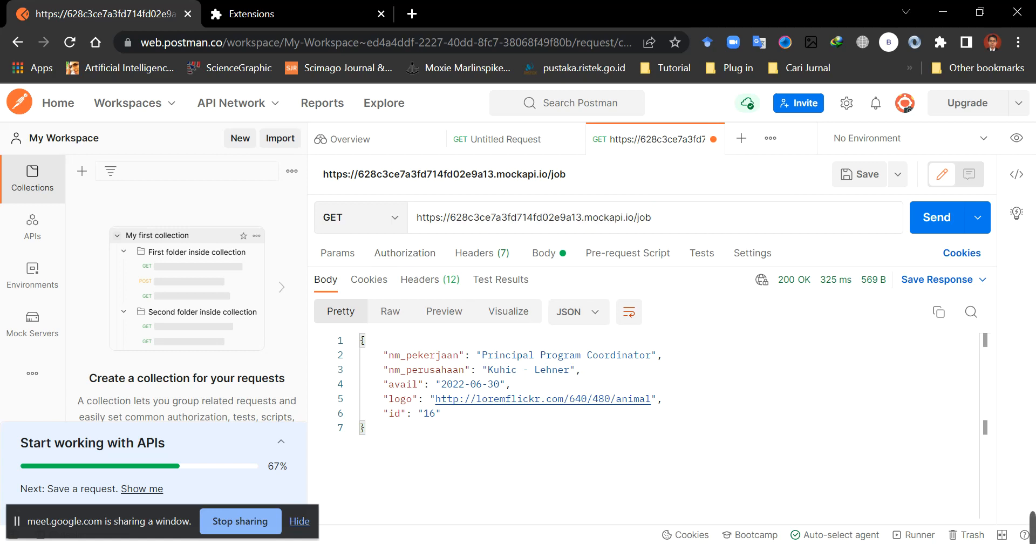
{"action": "left_click", "coordinate": [938, 212]}
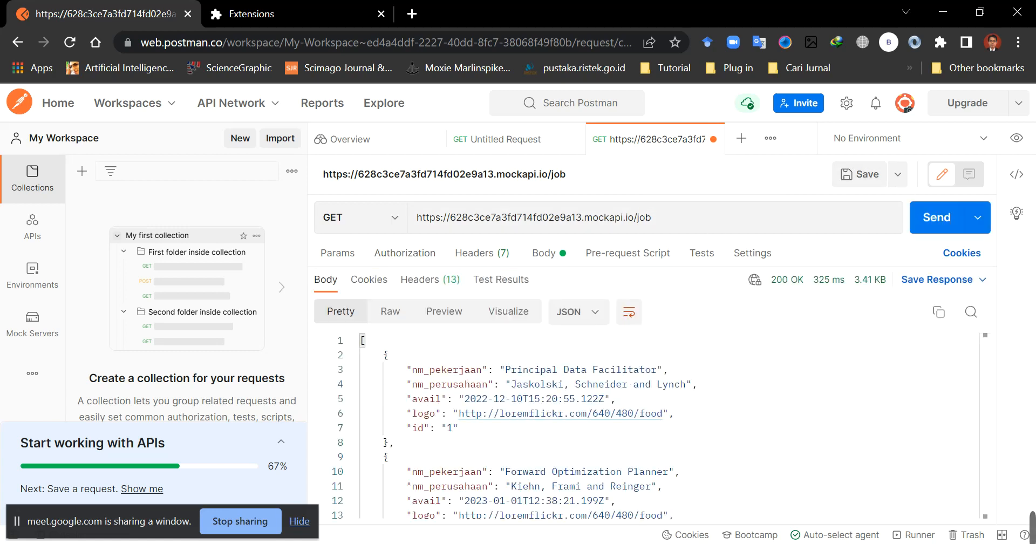
{"action": "scroll", "coordinate": [642, 426], "scroll_direction": "down", "scroll_amount": 2}
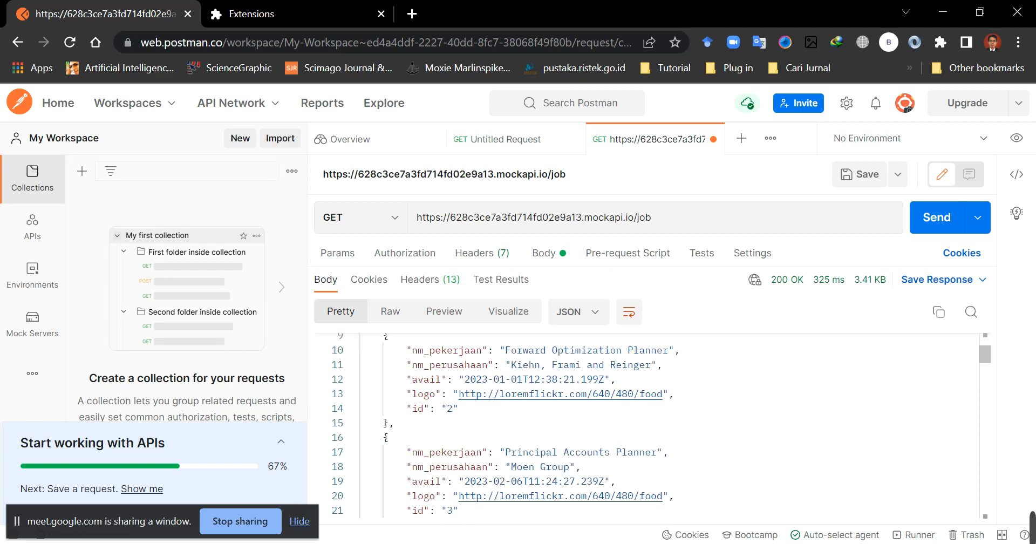
Send a DELETE to /job/2.
{"action": "left_click", "coordinate": [735, 226]}
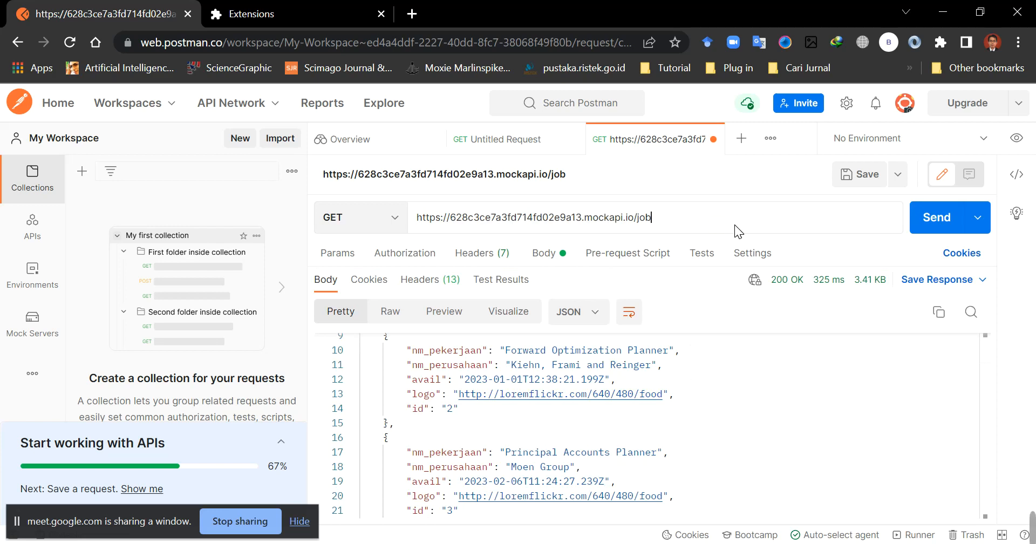
{"action": "type", "text": "/2"}
{"action": "left_click", "coordinate": [395, 218]}
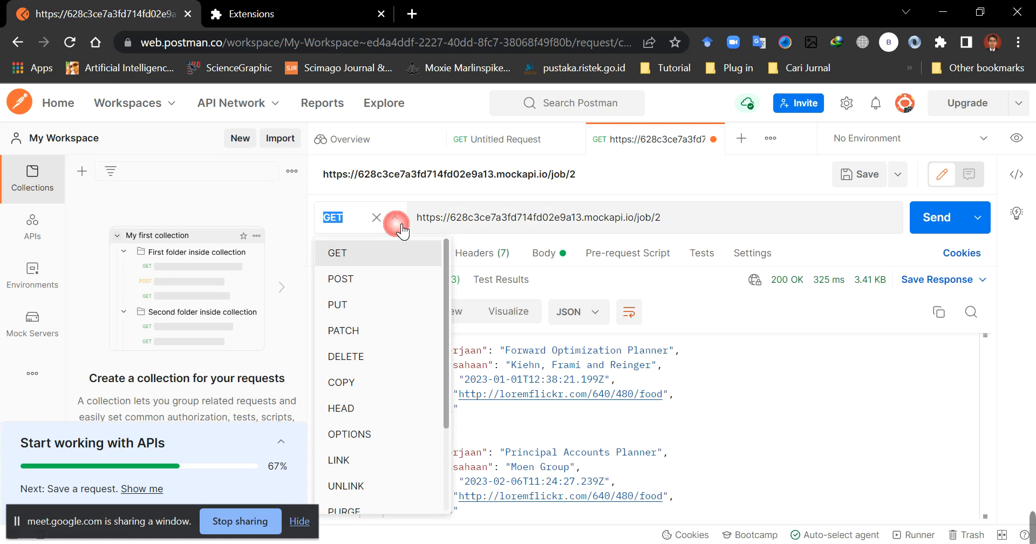
{"action": "left_click", "coordinate": [371, 357]}
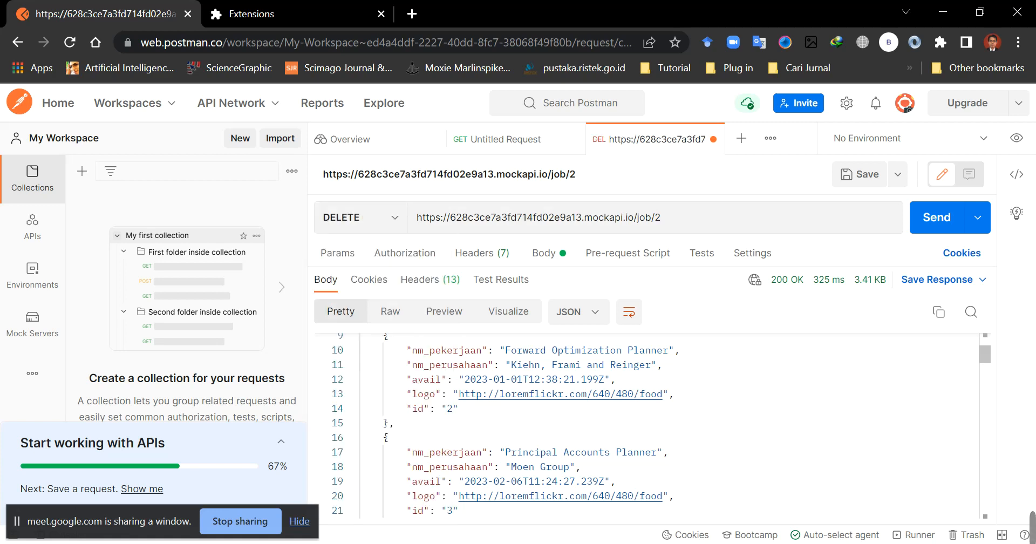
{"action": "left_click", "coordinate": [949, 221]}
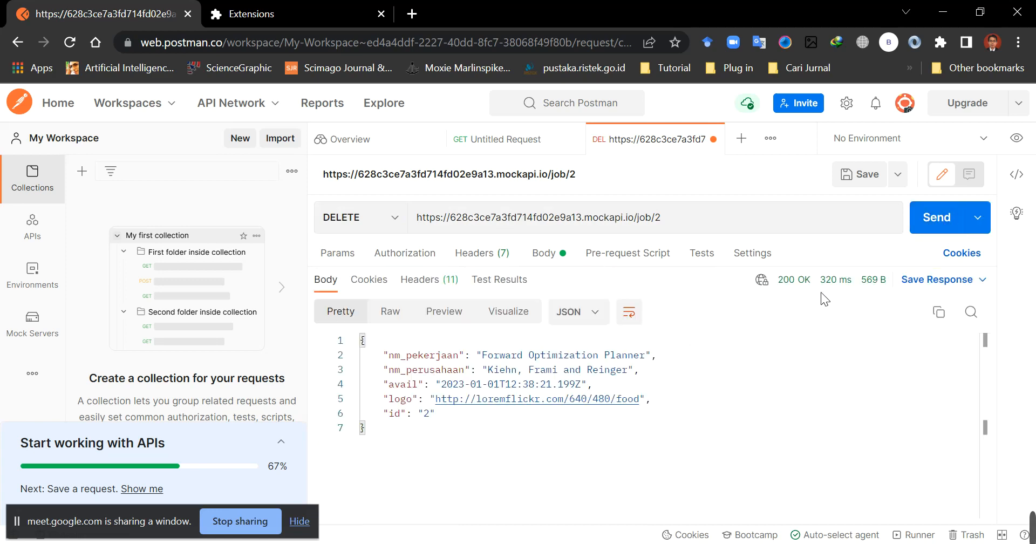
GET /job again and confirm the list jumps from id 1 to id 3.
{"action": "left_click", "coordinate": [411, 231]}
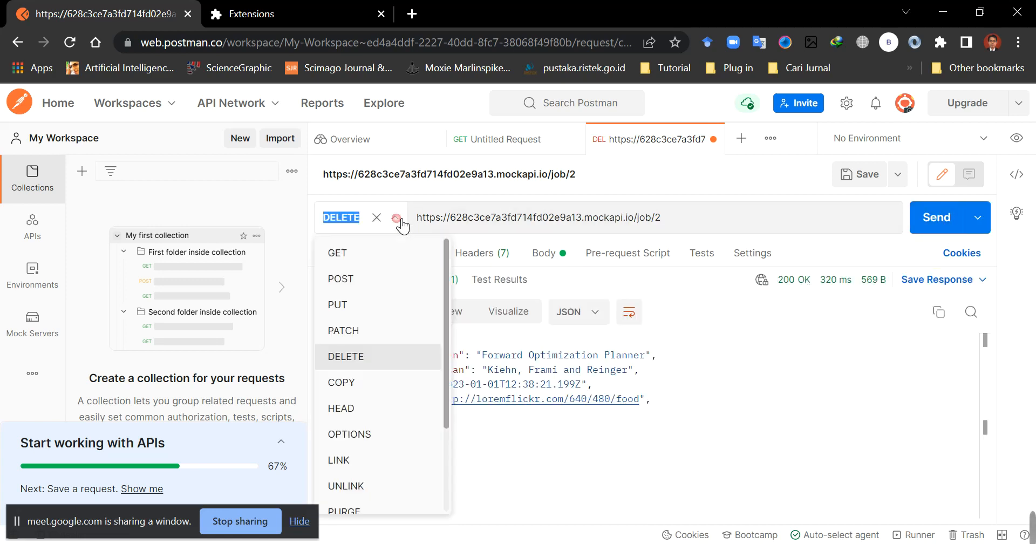
{"action": "left_click", "coordinate": [361, 253]}
{"action": "left_click", "coordinate": [696, 219]}
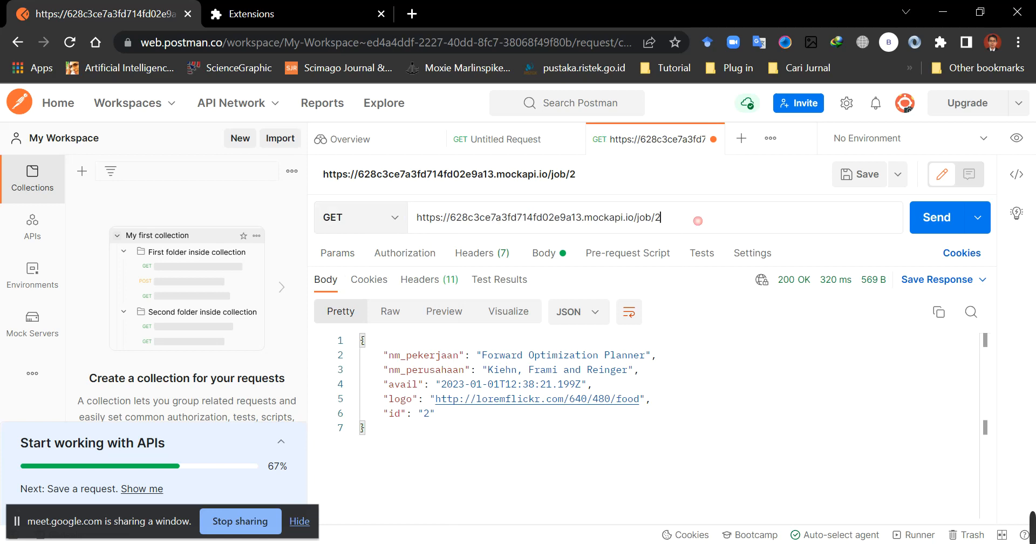
{"action": "key", "text": "BackSpace"}
{"action": "key", "text": "BackSpace"}
{"action": "left_click", "coordinate": [938, 218]}
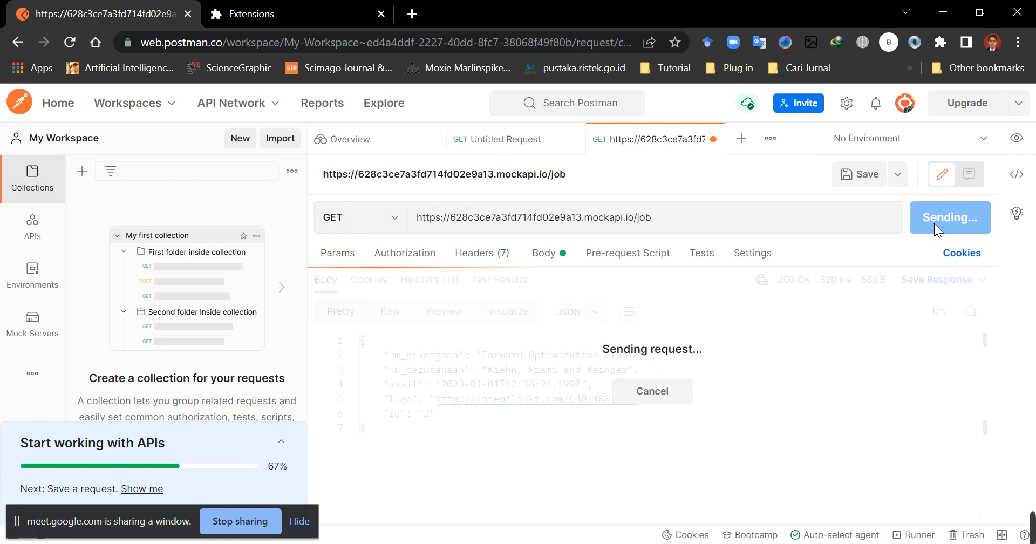
{"action": "scroll", "coordinate": [642, 426], "scroll_direction": "down", "scroll_amount": 1}
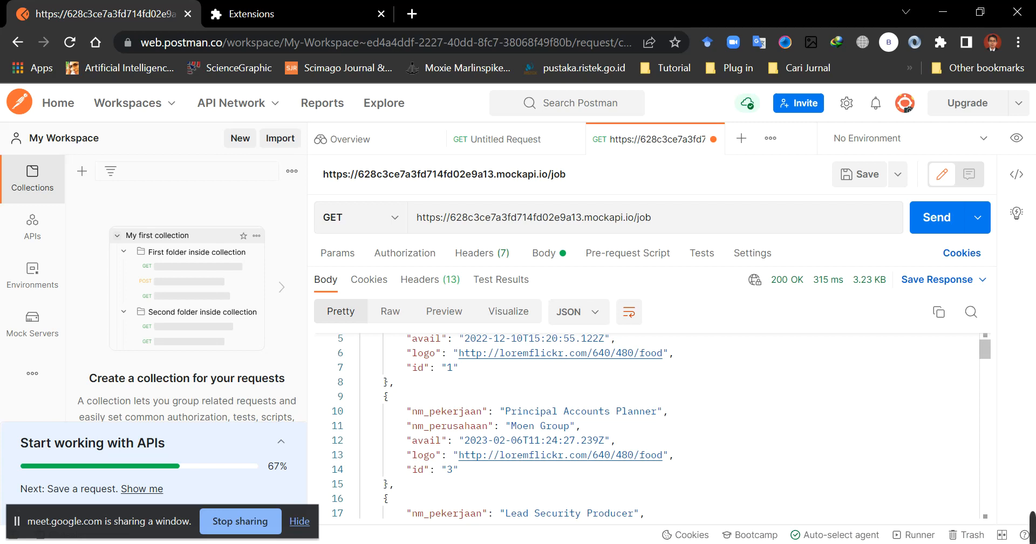
Stop sharing Postman and detach the mockAPI tab into its own browser window.
{"action": "left_click", "coordinate": [258, 522]}
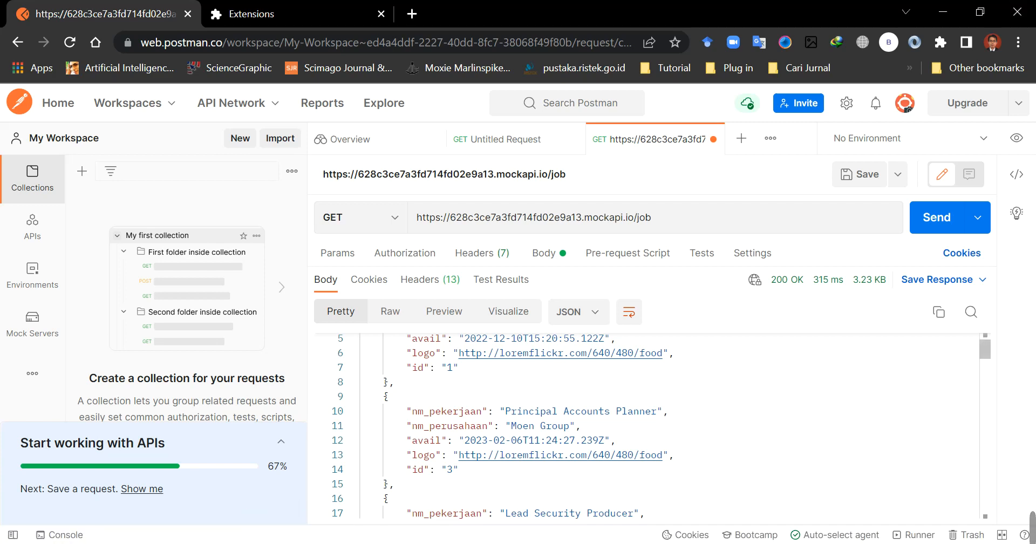
{"action": "mouse_move", "coordinate": [607, 543]}
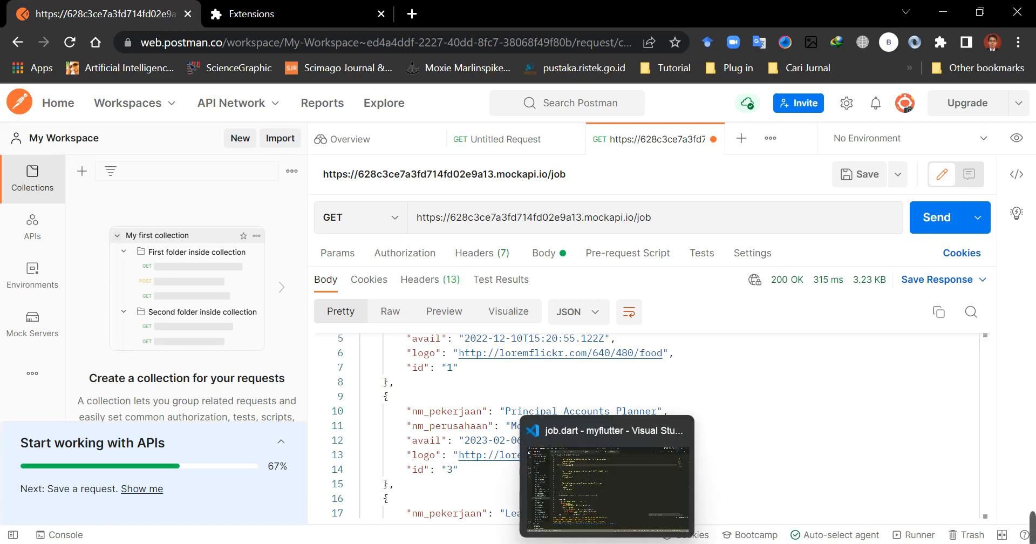
{"action": "mouse_move", "coordinate": [531, 543]}
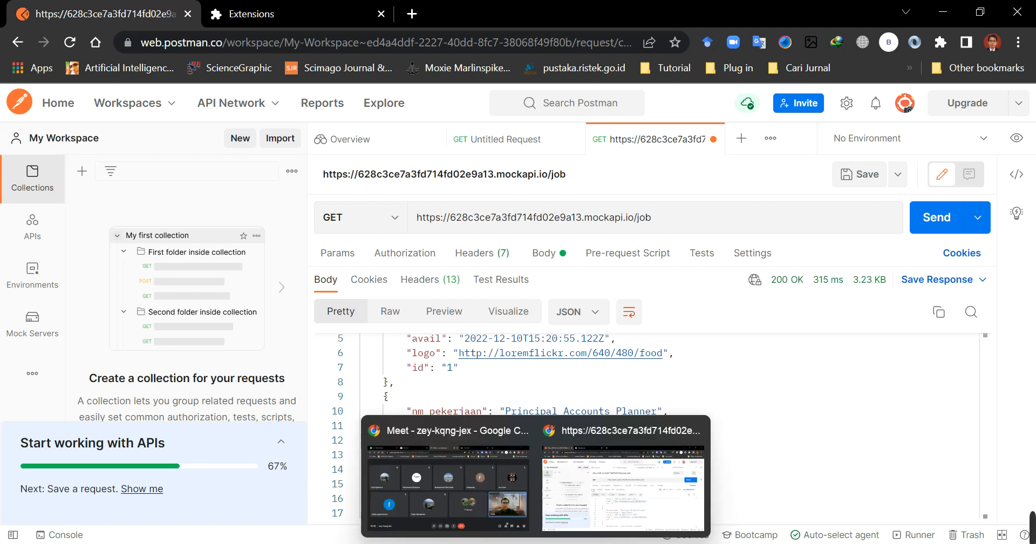
{"action": "left_click", "coordinate": [487, 484]}
{"action": "left_click_drag", "start_coordinate": [650, 13], "coordinate": [682, 94]}
{"action": "left_click", "coordinate": [505, 22]}
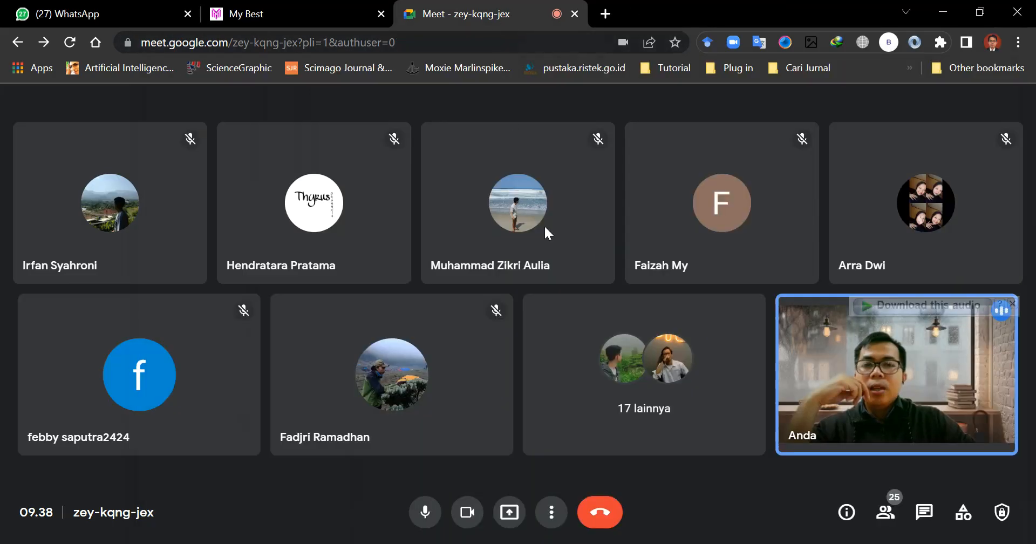
Present the mockAPI window in the Meet call.
{"action": "left_click", "coordinate": [515, 514]}
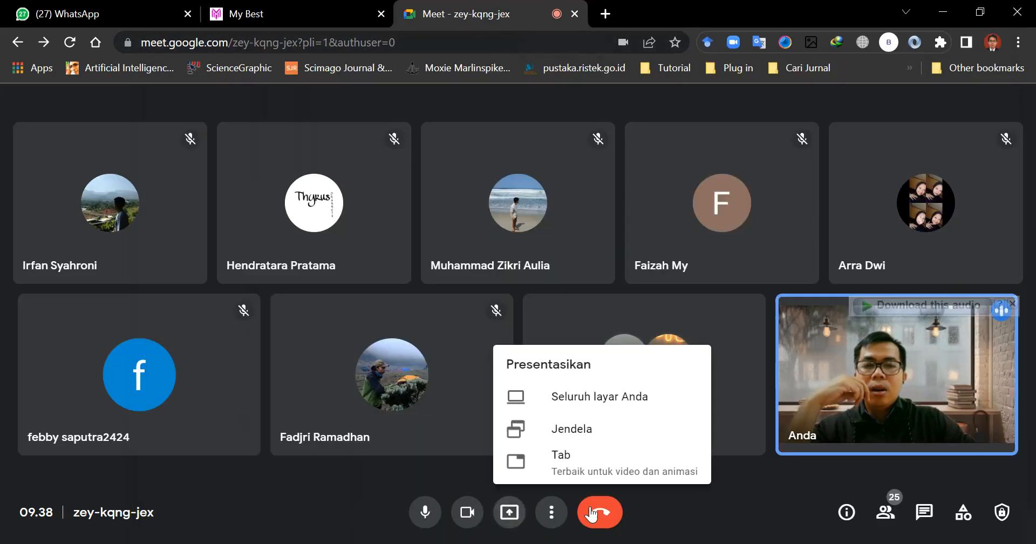
{"action": "left_click", "coordinate": [587, 431]}
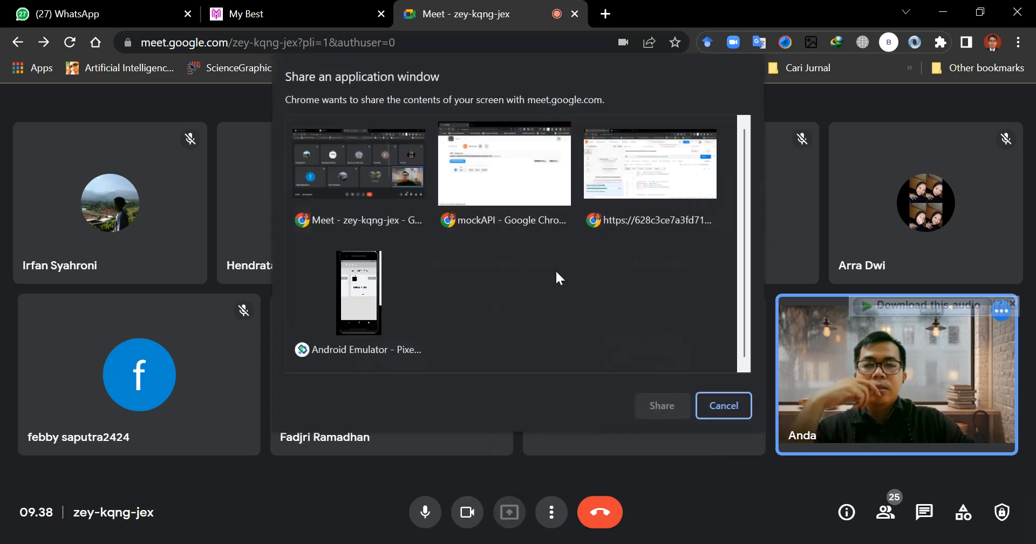
{"action": "left_click", "coordinate": [530, 177]}
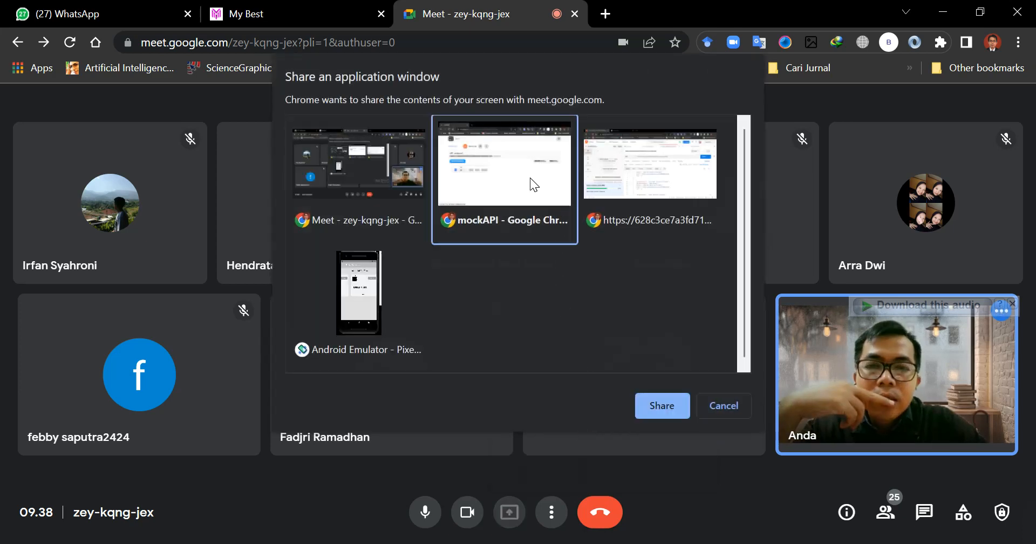
{"action": "left_click", "coordinate": [659, 407]}
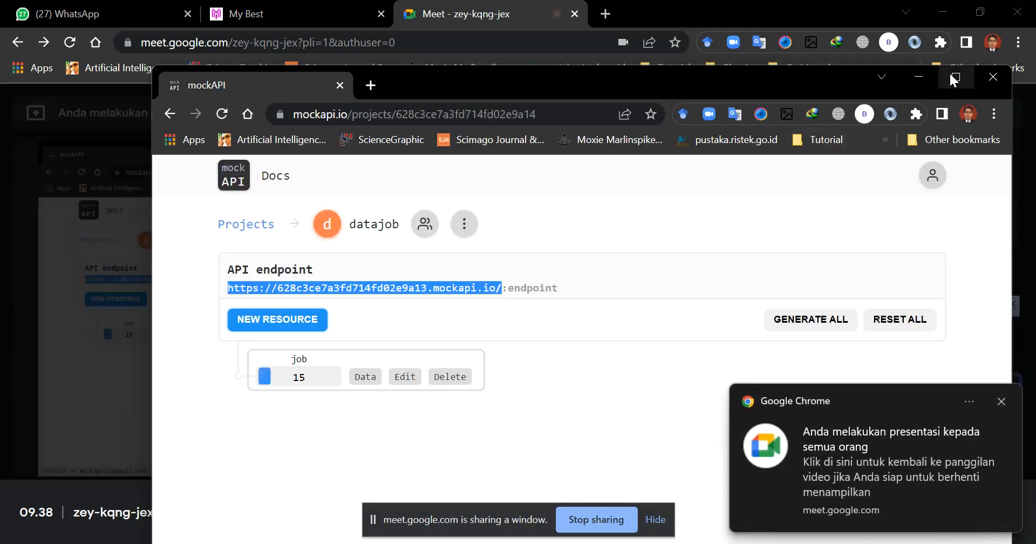
Maximize the browser, reload the datajob project and open the job resource's data.
{"action": "left_click", "coordinate": [949, 72]}
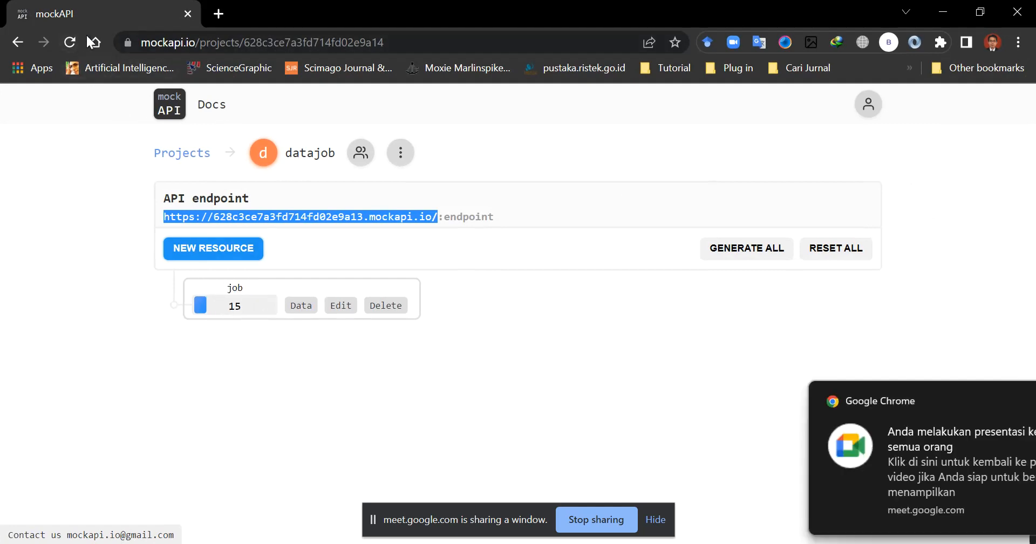
{"action": "left_click", "coordinate": [71, 42]}
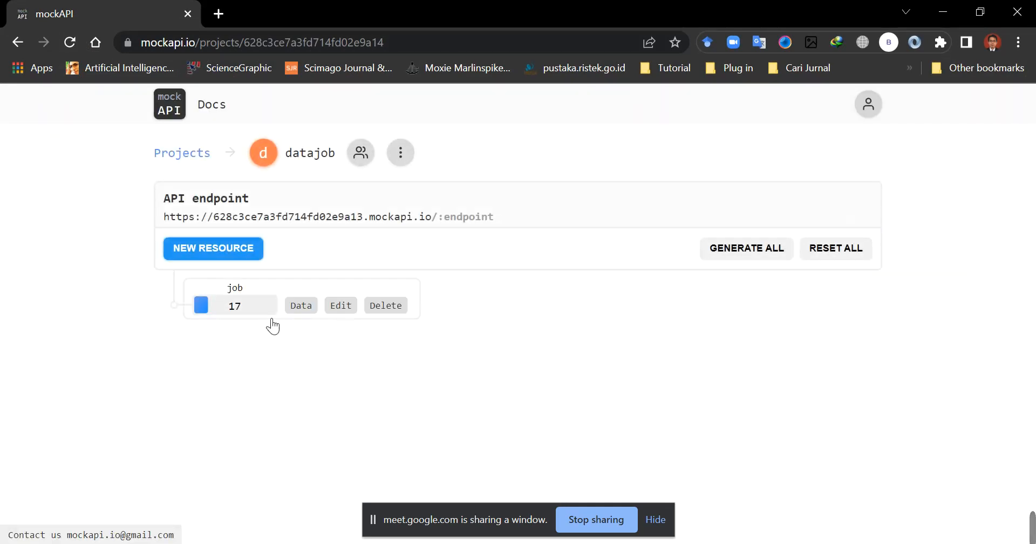
{"action": "left_click", "coordinate": [301, 305]}
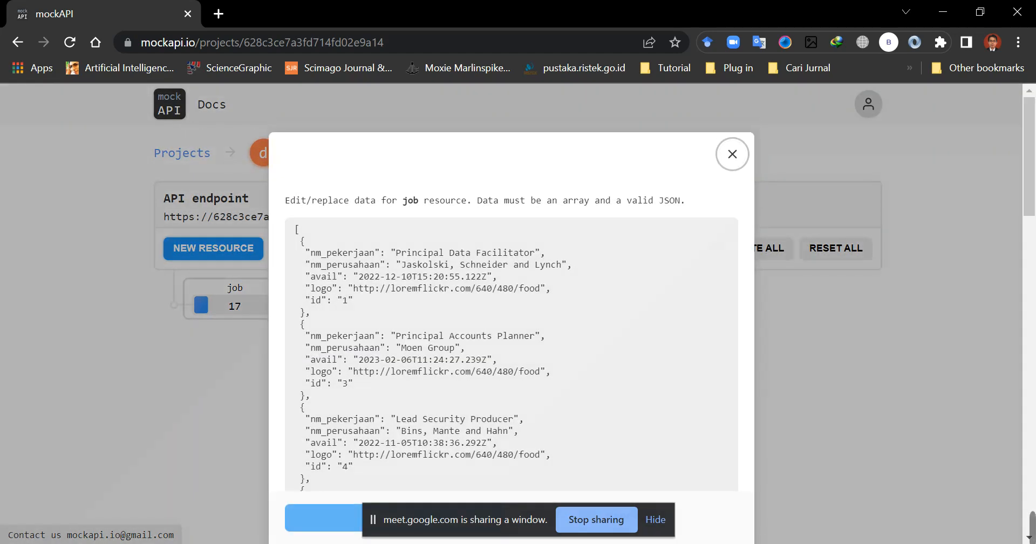
{"action": "scroll", "coordinate": [1031, 527], "scroll_direction": "down", "scroll_amount": 20}
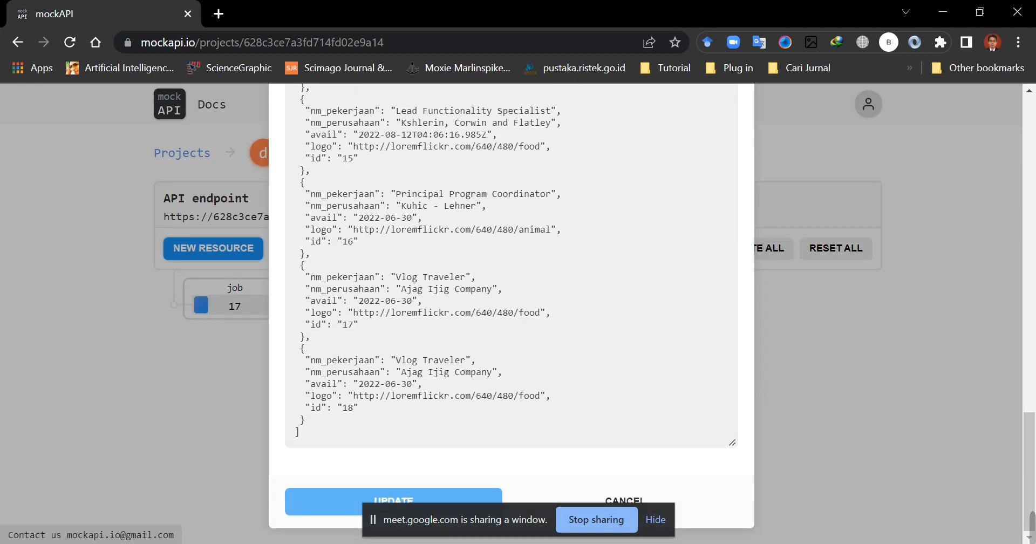
Check the last JSON record's Vlog Traveler title and company name.
{"action": "left_click_drag", "start_coordinate": [395, 360], "coordinate": [467, 360]}
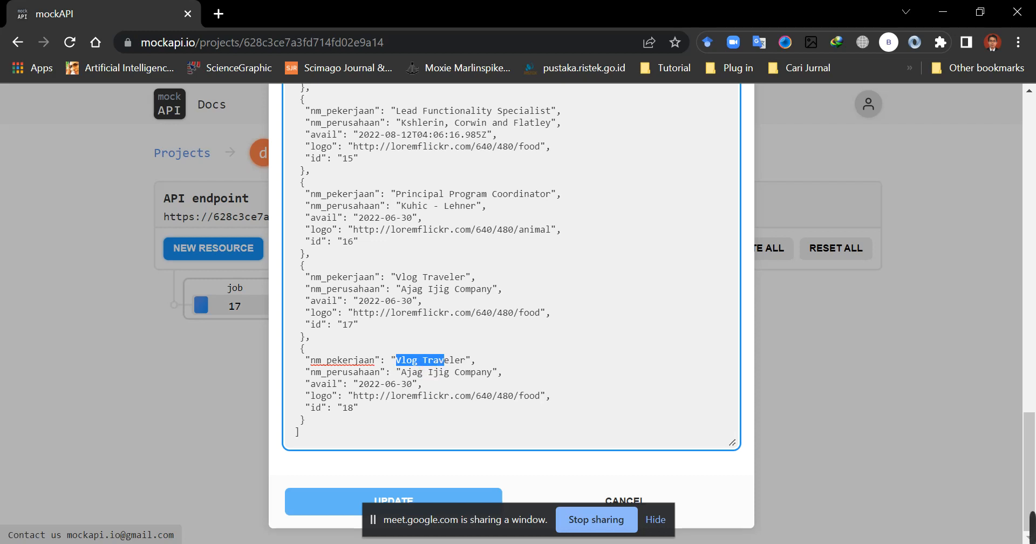
{"action": "left_click_drag", "start_coordinate": [405, 372], "coordinate": [459, 372]}
{"action": "left_click", "coordinate": [441, 438]}
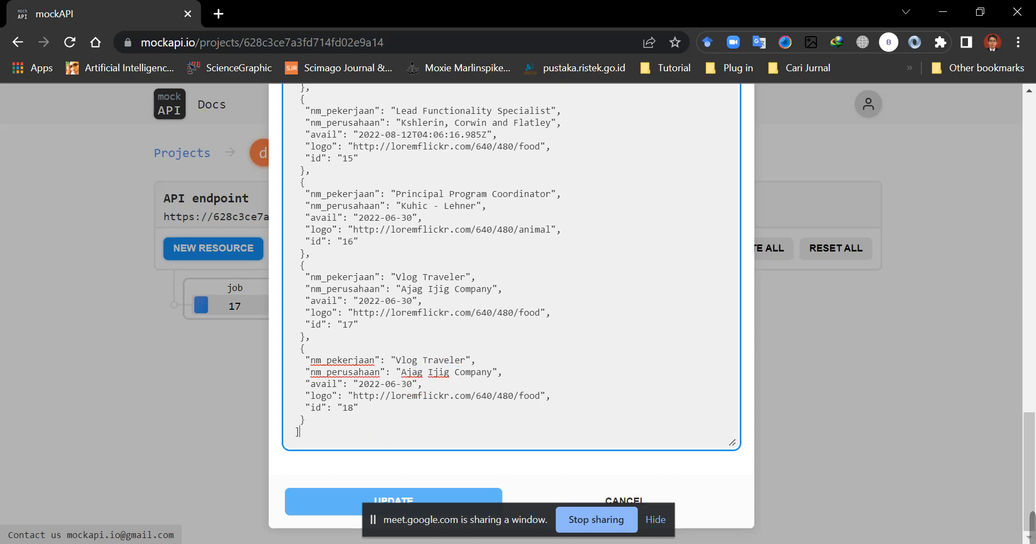
{"action": "scroll", "coordinate": [511, 286], "scroll_direction": "up", "scroll_amount": 2}
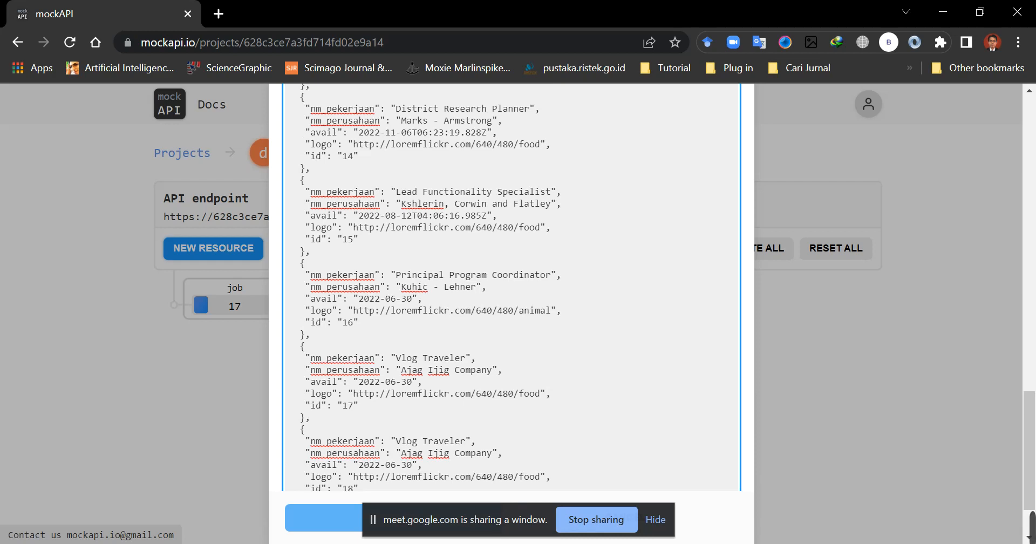
{"action": "scroll", "coordinate": [511, 286], "scroll_direction": "down", "scroll_amount": 2}
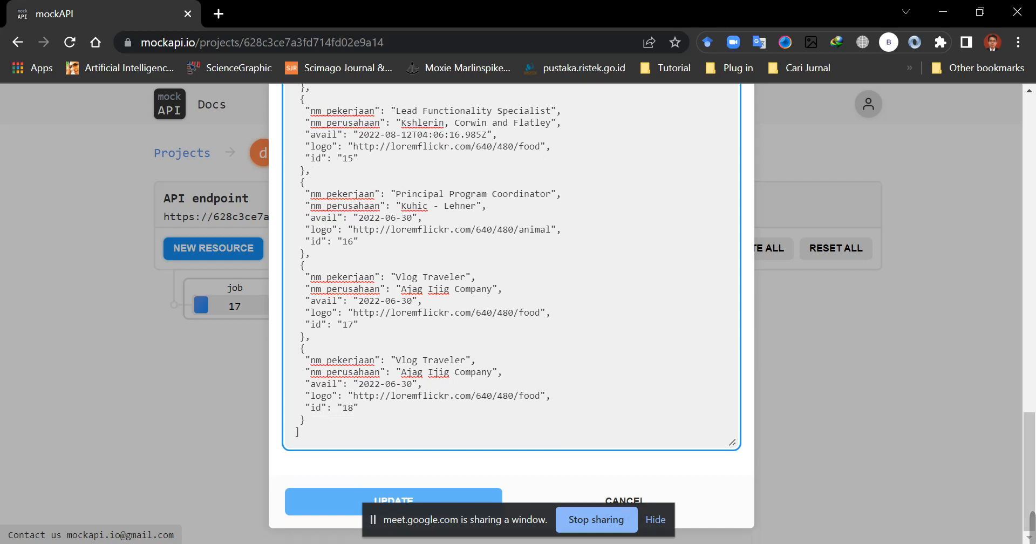
{"action": "left_click", "coordinate": [889, 371]}
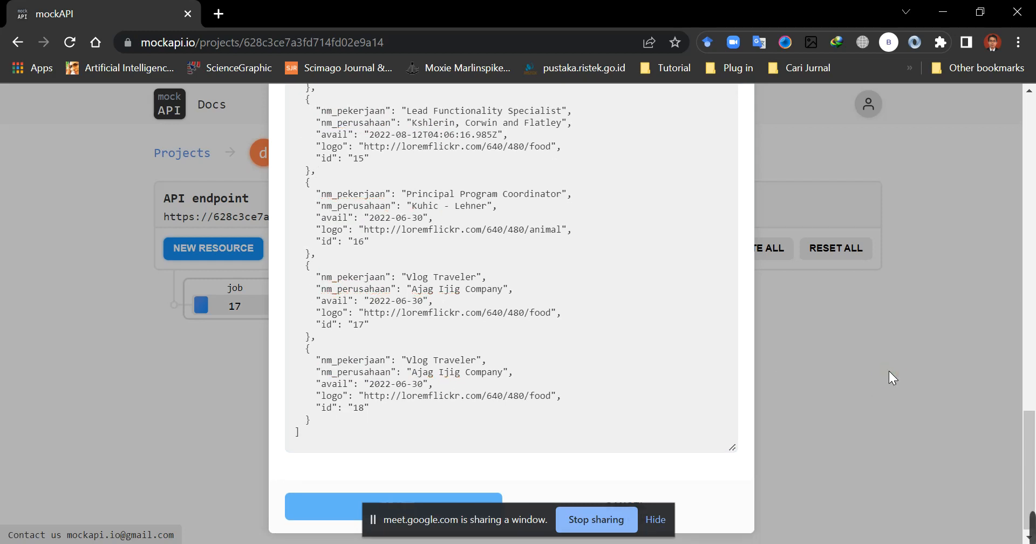
Inspect the first job record at the top, where ids jump from 1 to 3.
{"action": "scroll", "coordinate": [807, 407], "scroll_direction": "down", "scroll_amount": 1}
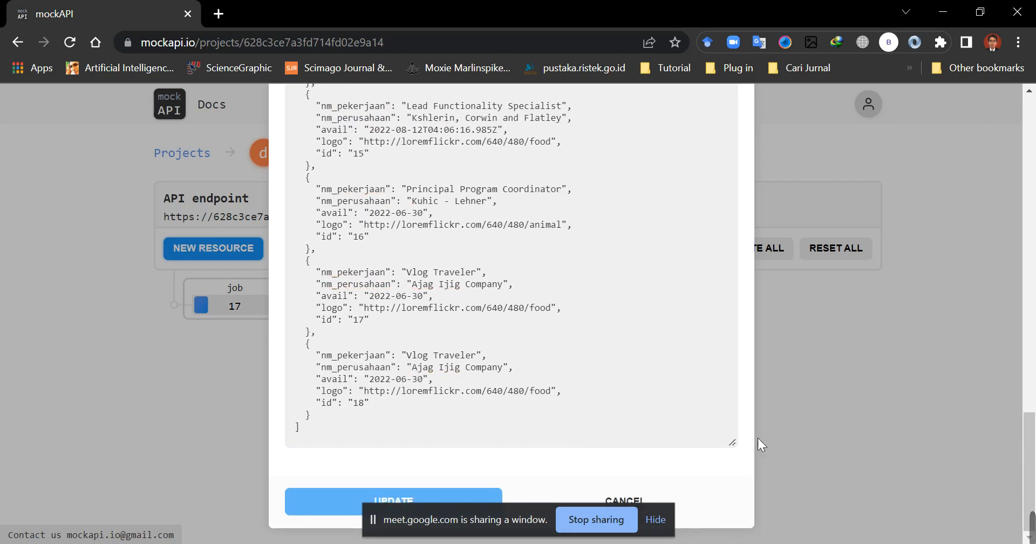
{"action": "scroll", "coordinate": [511, 313], "scroll_direction": "up", "scroll_amount": 15}
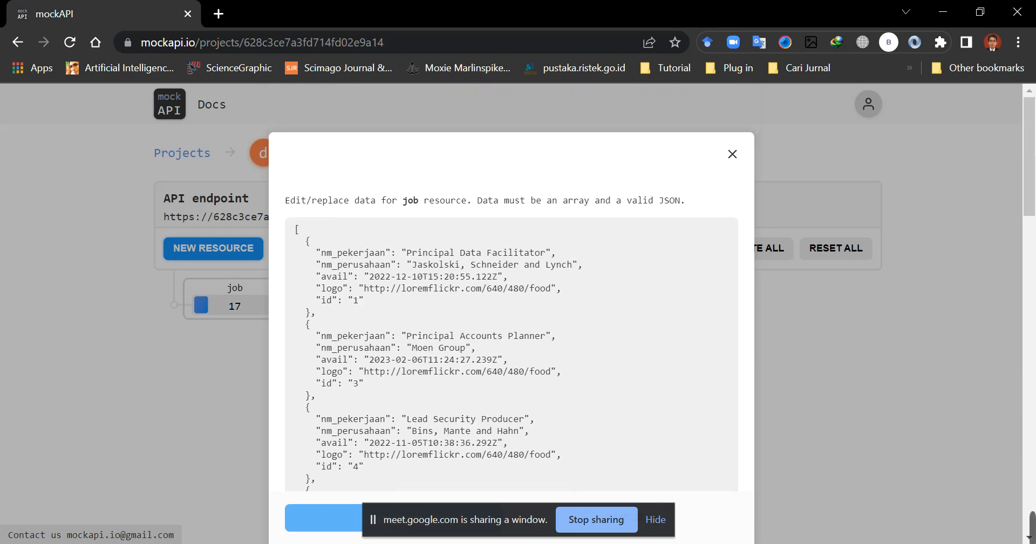
{"action": "left_click_drag", "start_coordinate": [321, 253], "coordinate": [337, 277]}
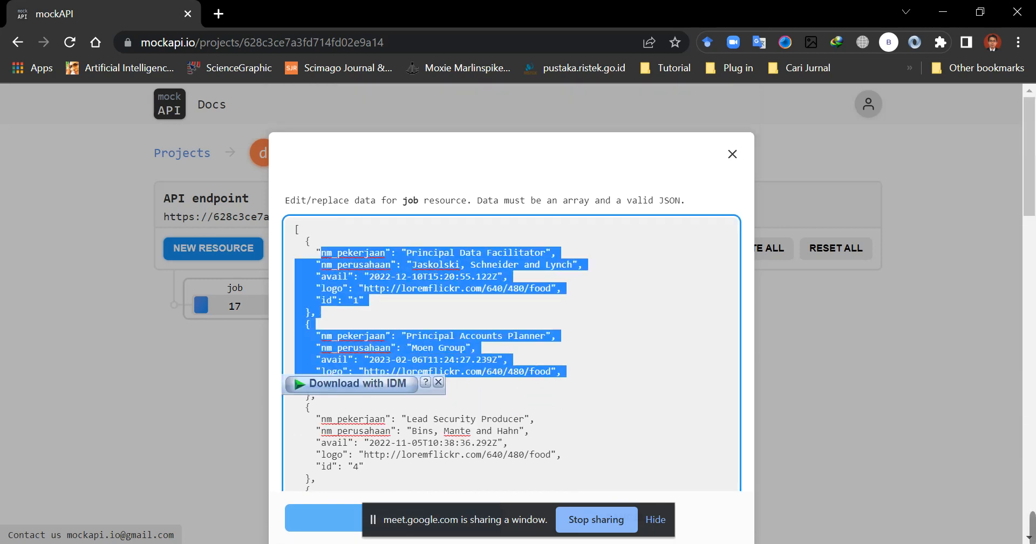
{"action": "left_click", "coordinate": [594, 353]}
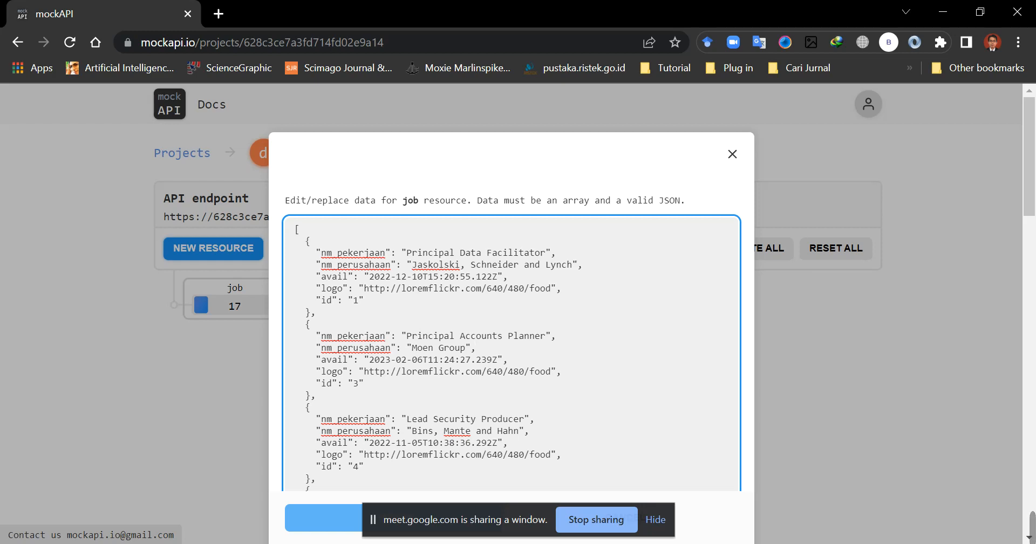
{"action": "left_click_drag", "start_coordinate": [296, 238], "coordinate": [567, 327]}
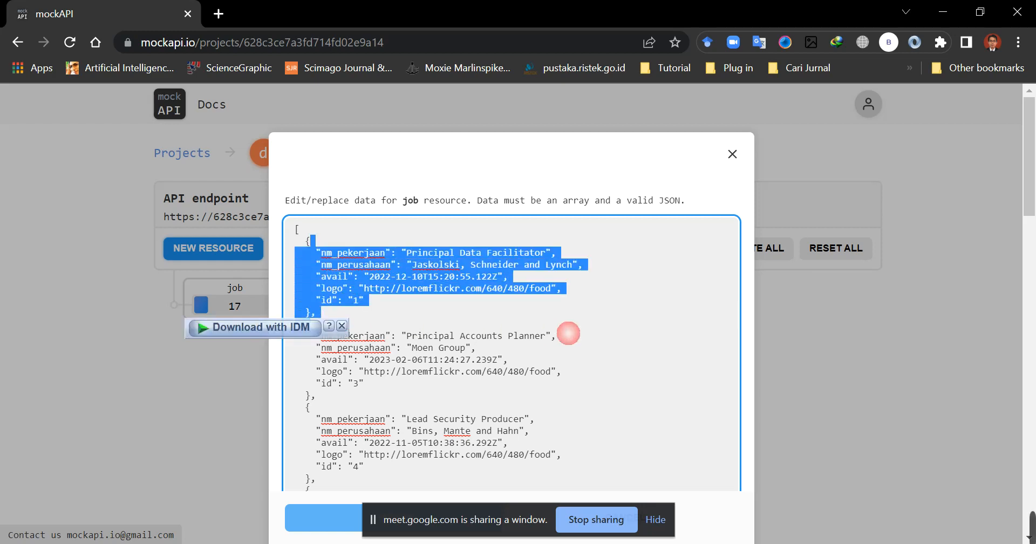
{"action": "left_click", "coordinate": [584, 319]}
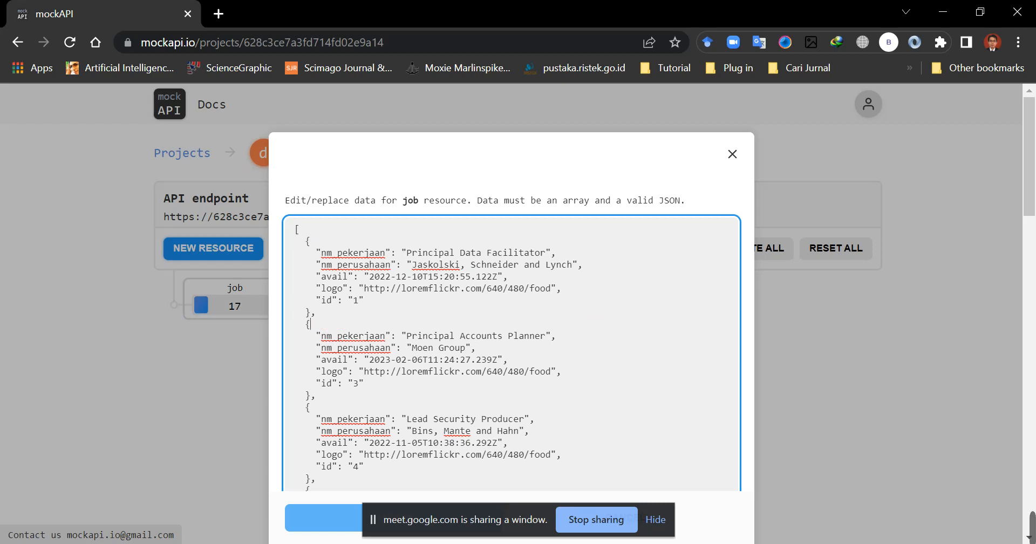
{"action": "scroll", "coordinate": [512, 351], "scroll_direction": "down", "scroll_amount": 5}
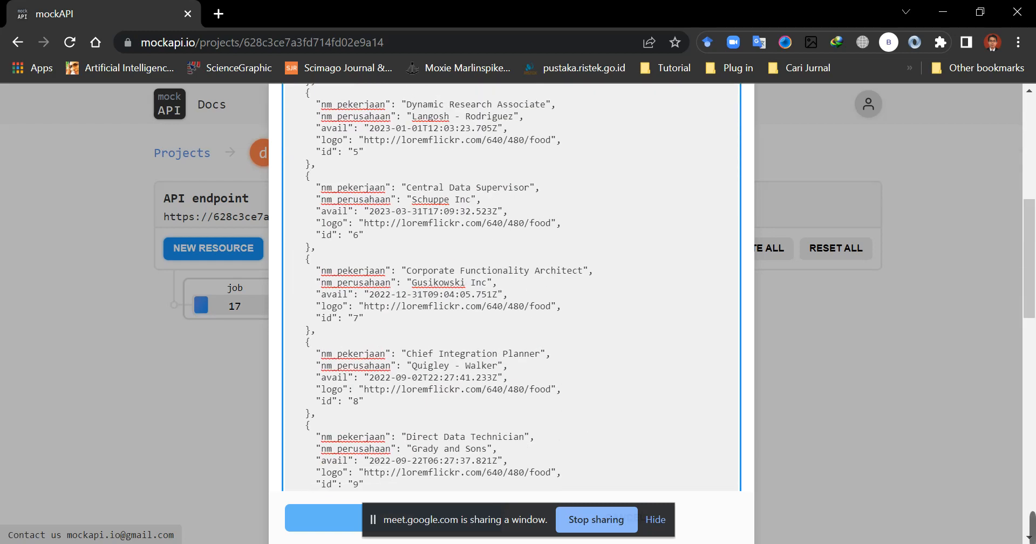
{"action": "scroll", "coordinate": [511, 351], "scroll_direction": "up", "scroll_amount": 5}
Close the mockAPI job Data modal and bring up myflutter's job.dart in Visual Studio Code.
{"action": "left_click", "coordinate": [732, 154]}
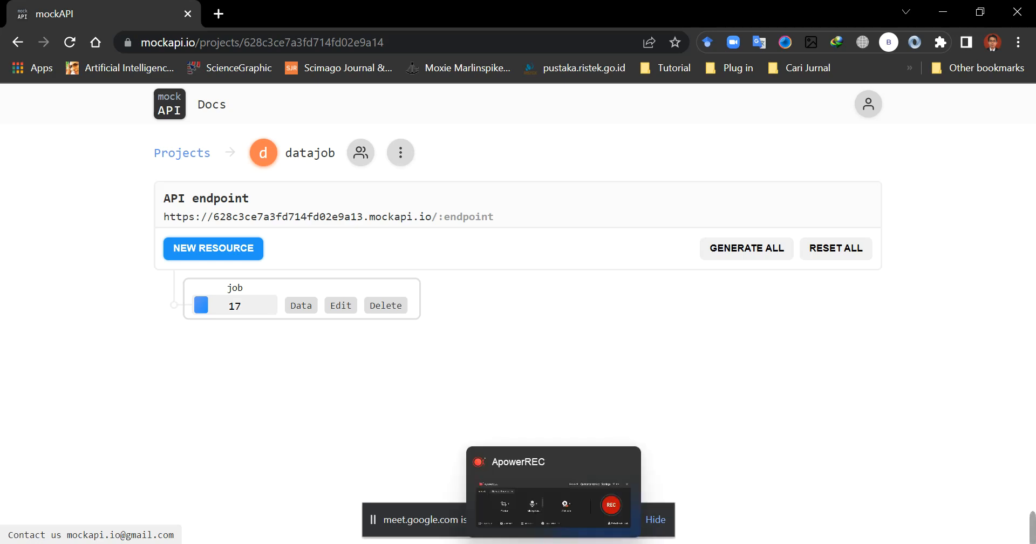
{"action": "left_click", "coordinate": [554, 543]}
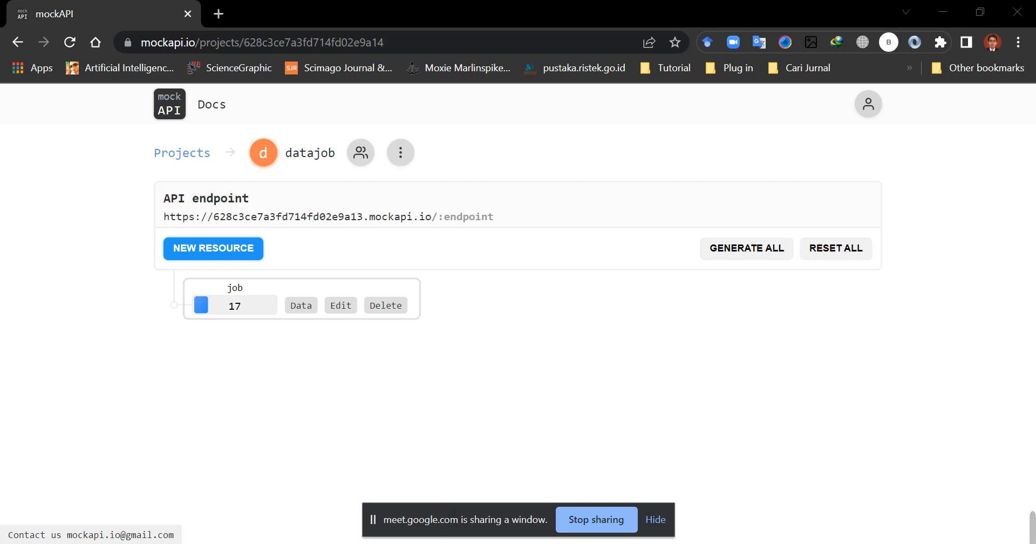
{"action": "mouse_move", "coordinate": [696, 543]}
{"action": "left_click", "coordinate": [589, 543]}
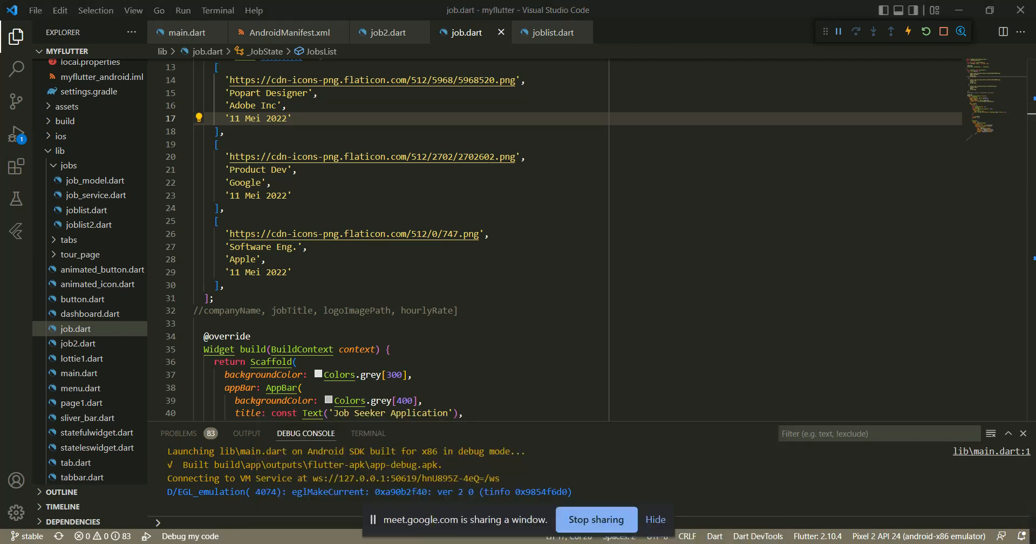
Switch from Visual Studio Code to the Meet window presenting the mockAPI datajob job resource.
{"action": "mouse_move", "coordinate": [525, 538]}
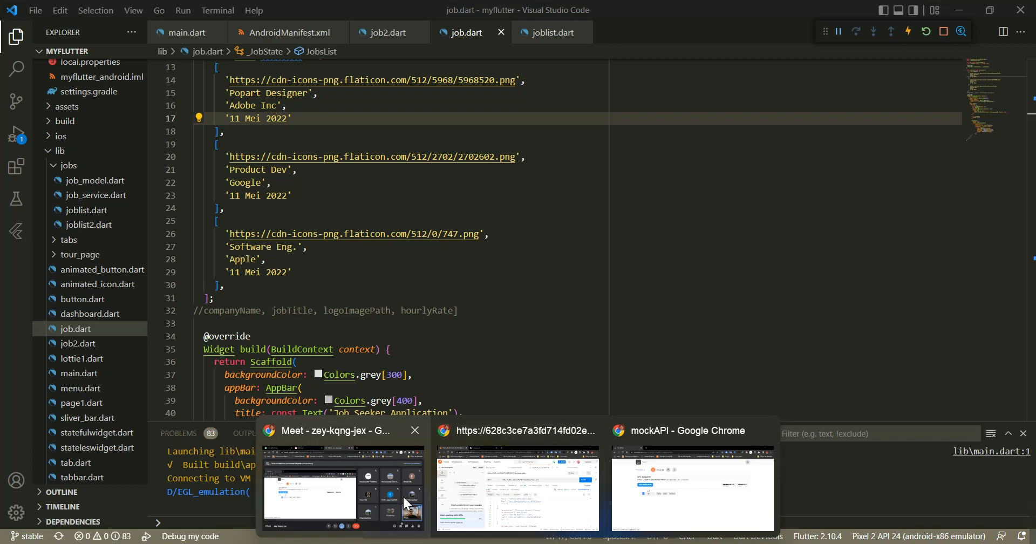
{"action": "mouse_move", "coordinate": [403, 494]}
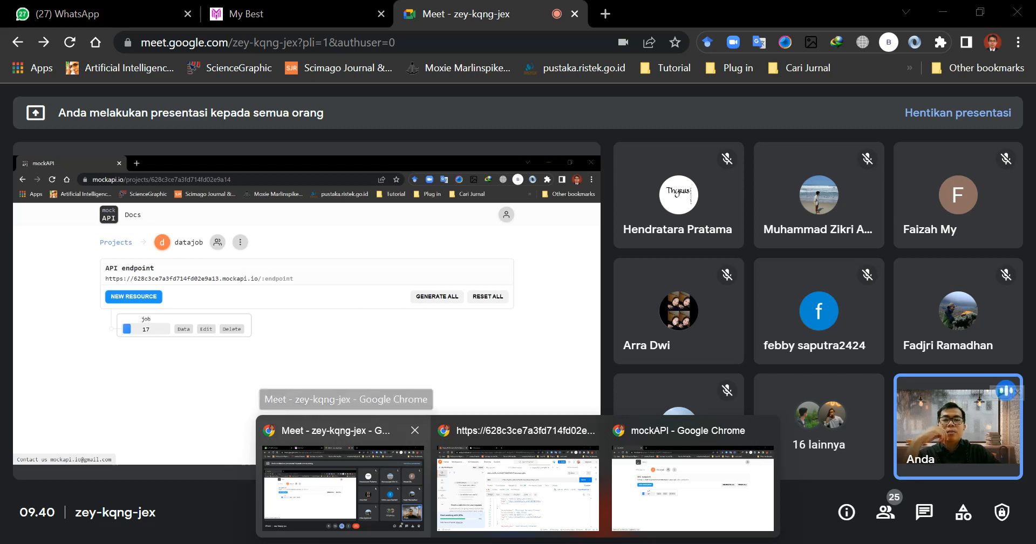
{"action": "left_click", "coordinate": [400, 338]}
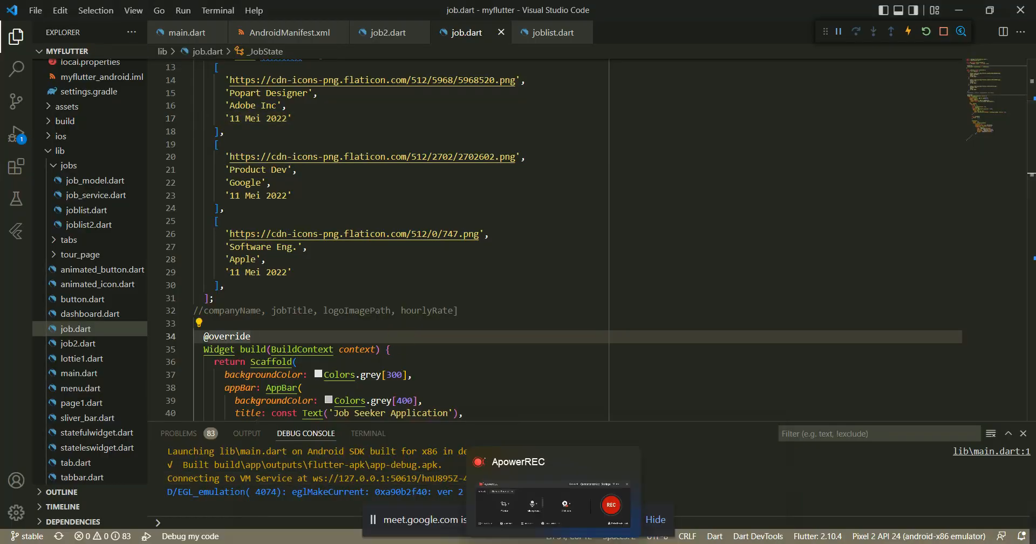
{"action": "mouse_move", "coordinate": [342, 495]}
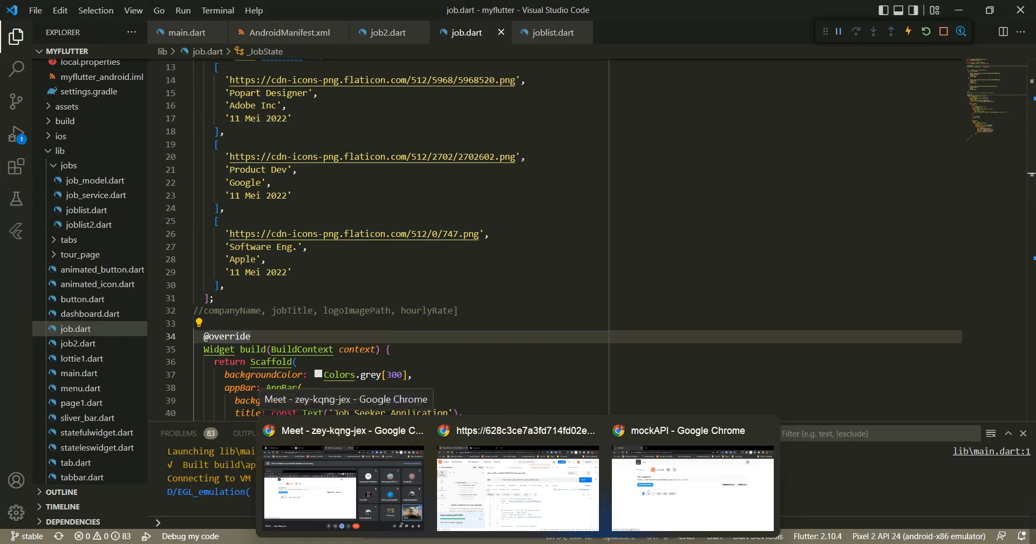
{"action": "left_click", "coordinate": [342, 494]}
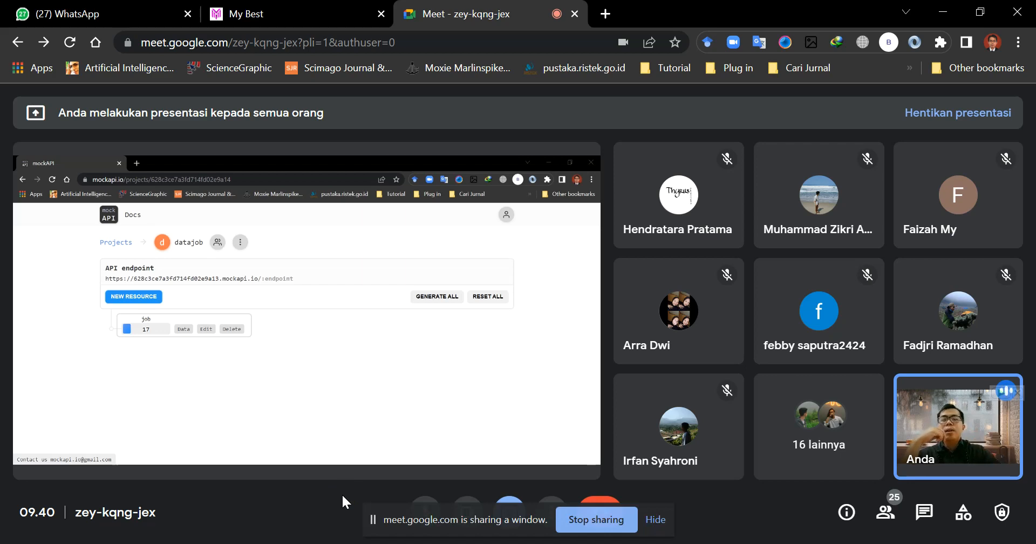
Stop sharing the browser window and end the call with 'Akhiri panggilan untuk semua orang'.
{"action": "mouse_move", "coordinate": [372, 381]}
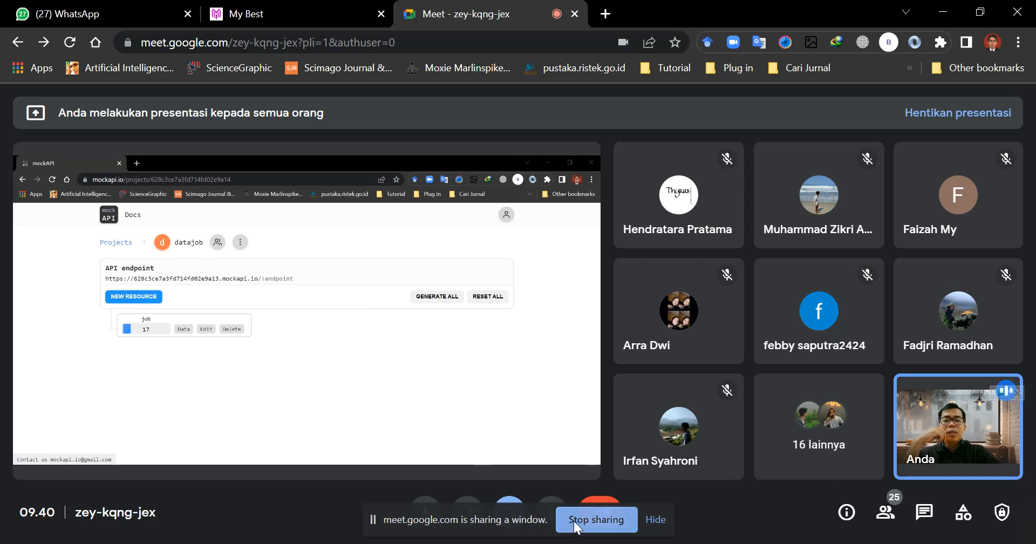
{"action": "left_click", "coordinate": [596, 519]}
{"action": "left_click", "coordinate": [530, 490]}
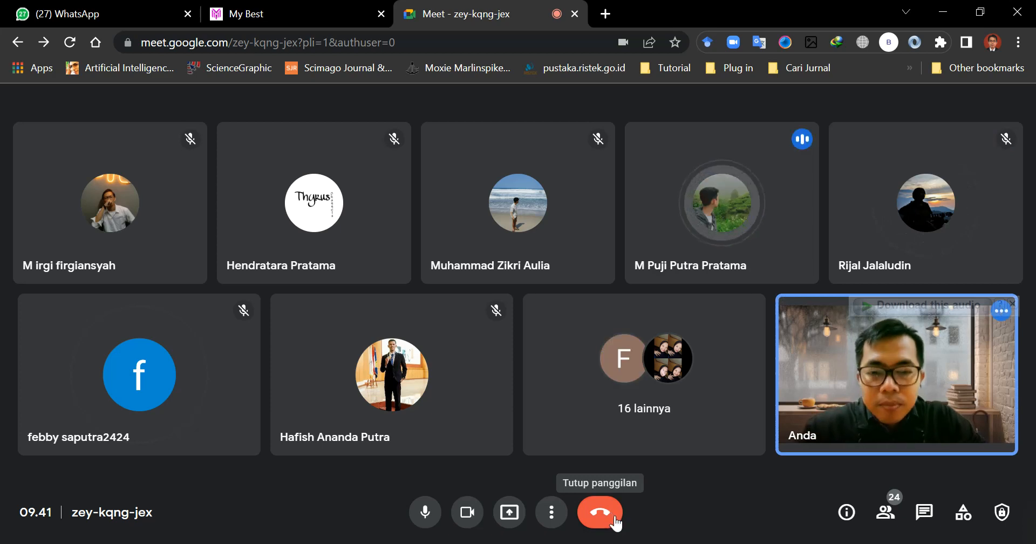
{"action": "left_click", "coordinate": [613, 520]}
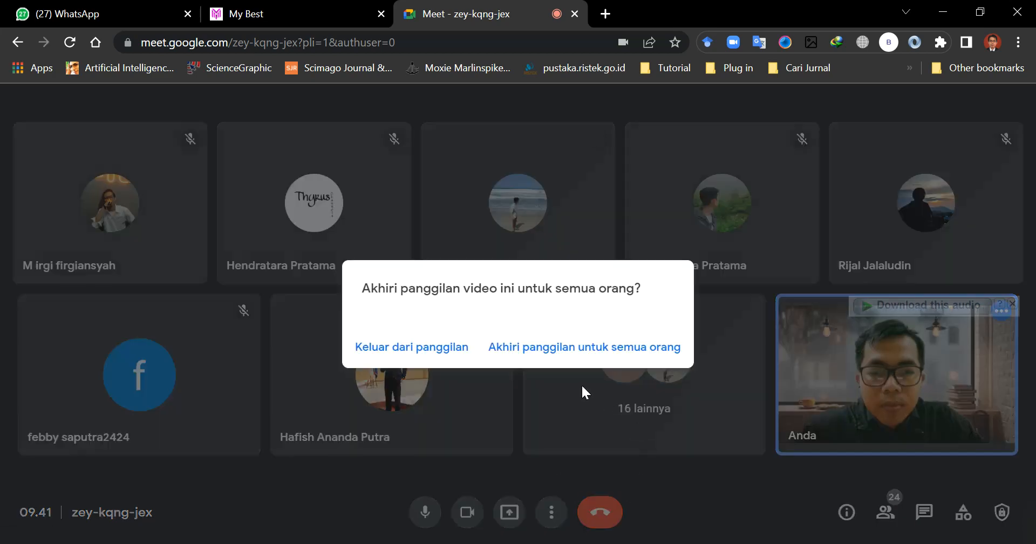
{"action": "left_click", "coordinate": [582, 348]}
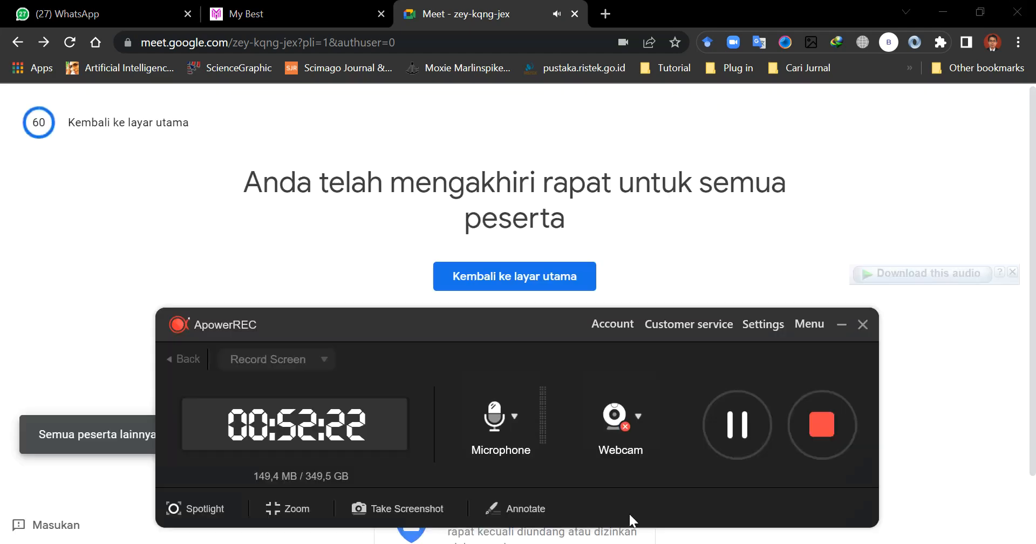